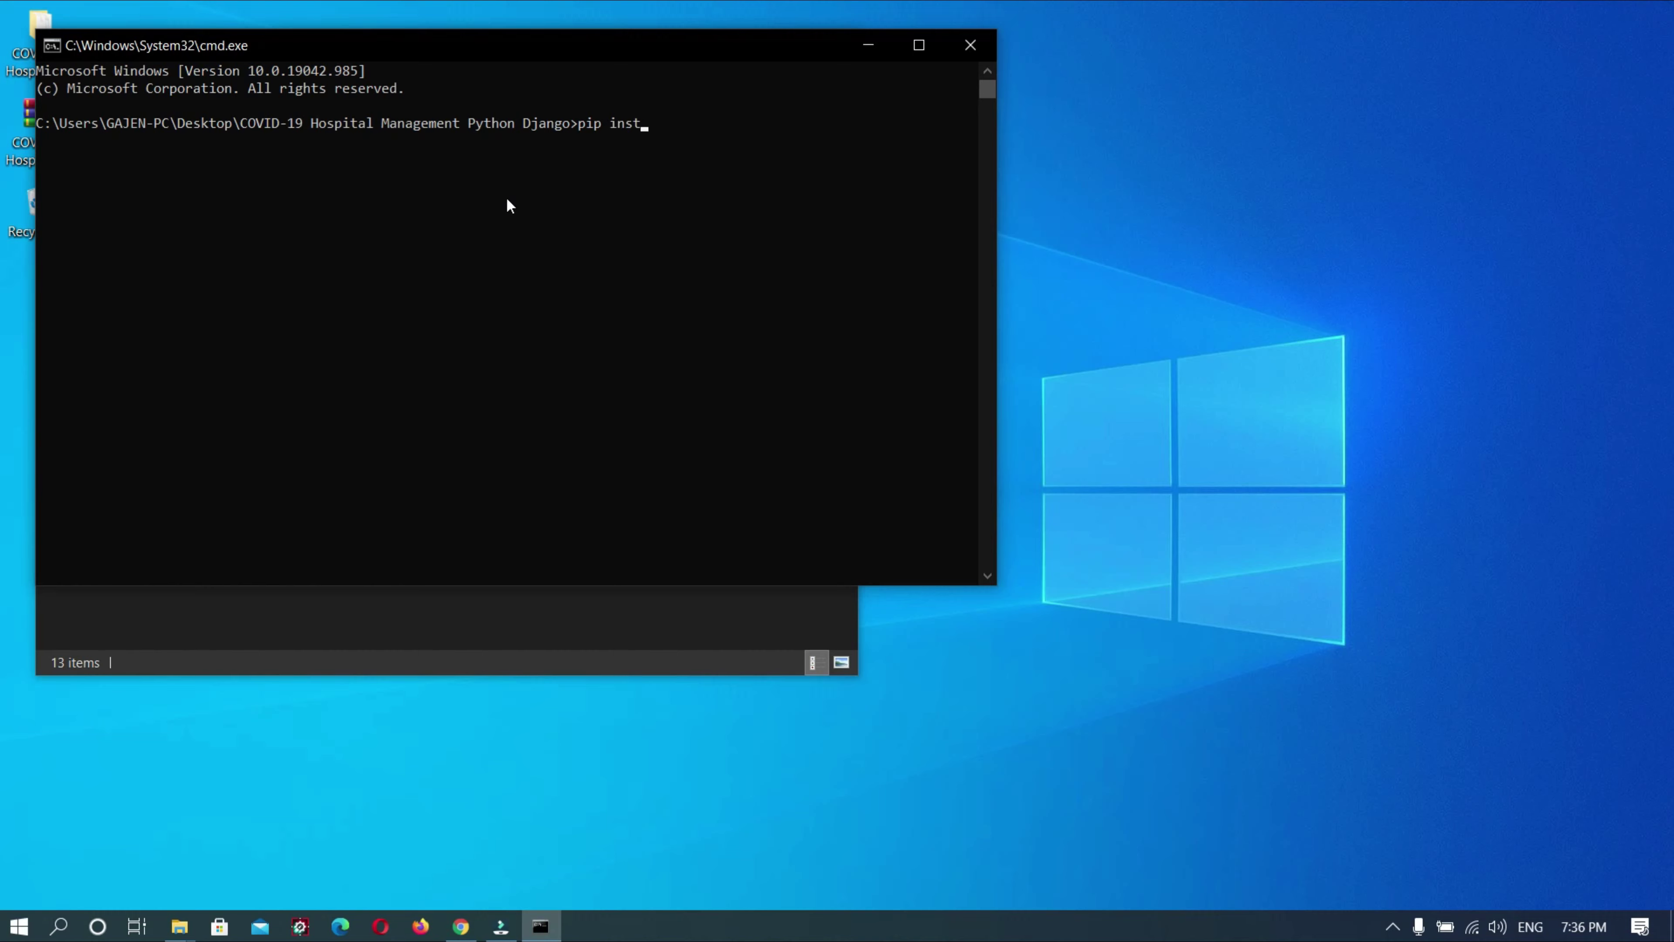
Install the project's dependencies with pip install -r requirements.txt in the project folder
text(-r requirements)
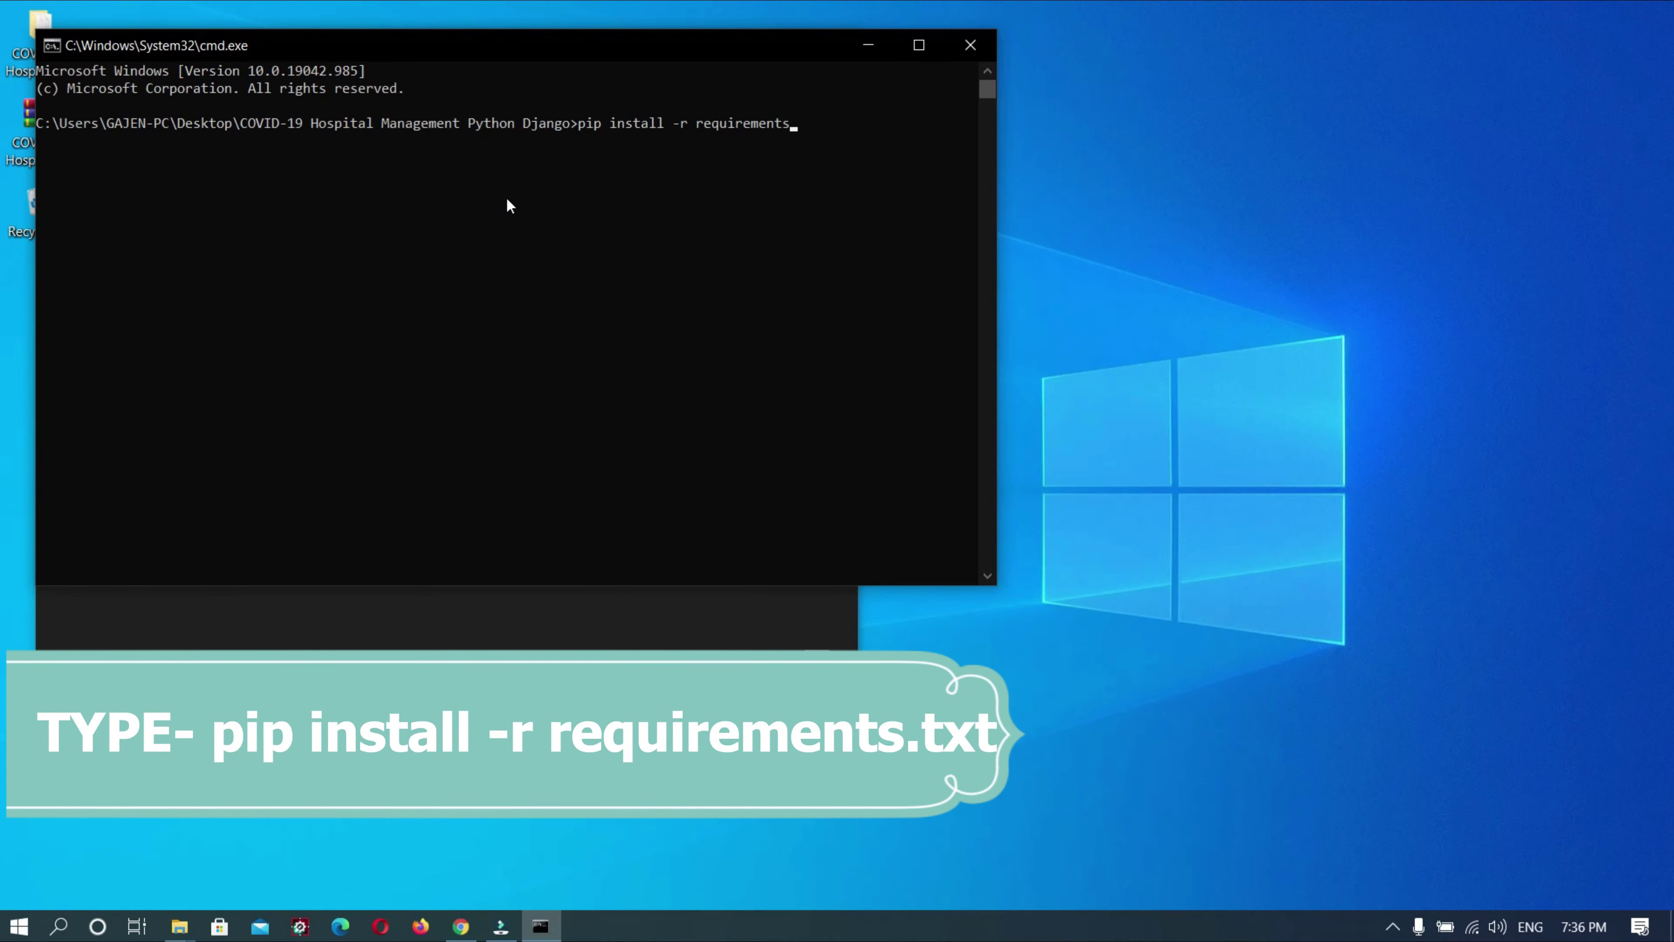
text(.txt)
key(Return)
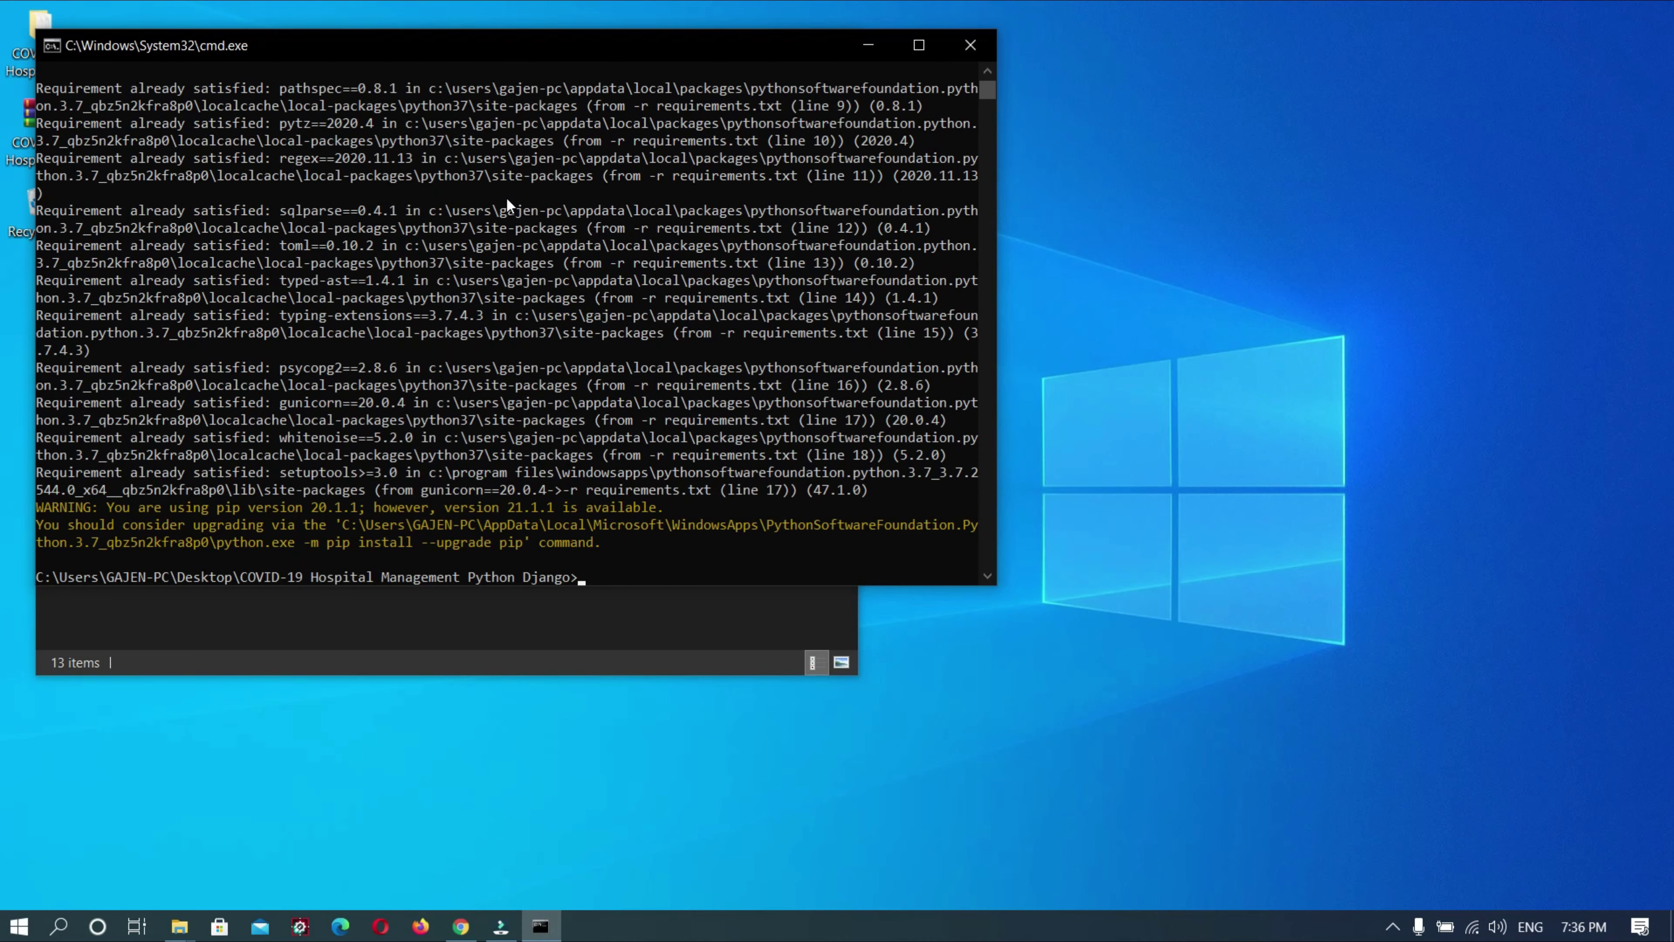
text(python manage)
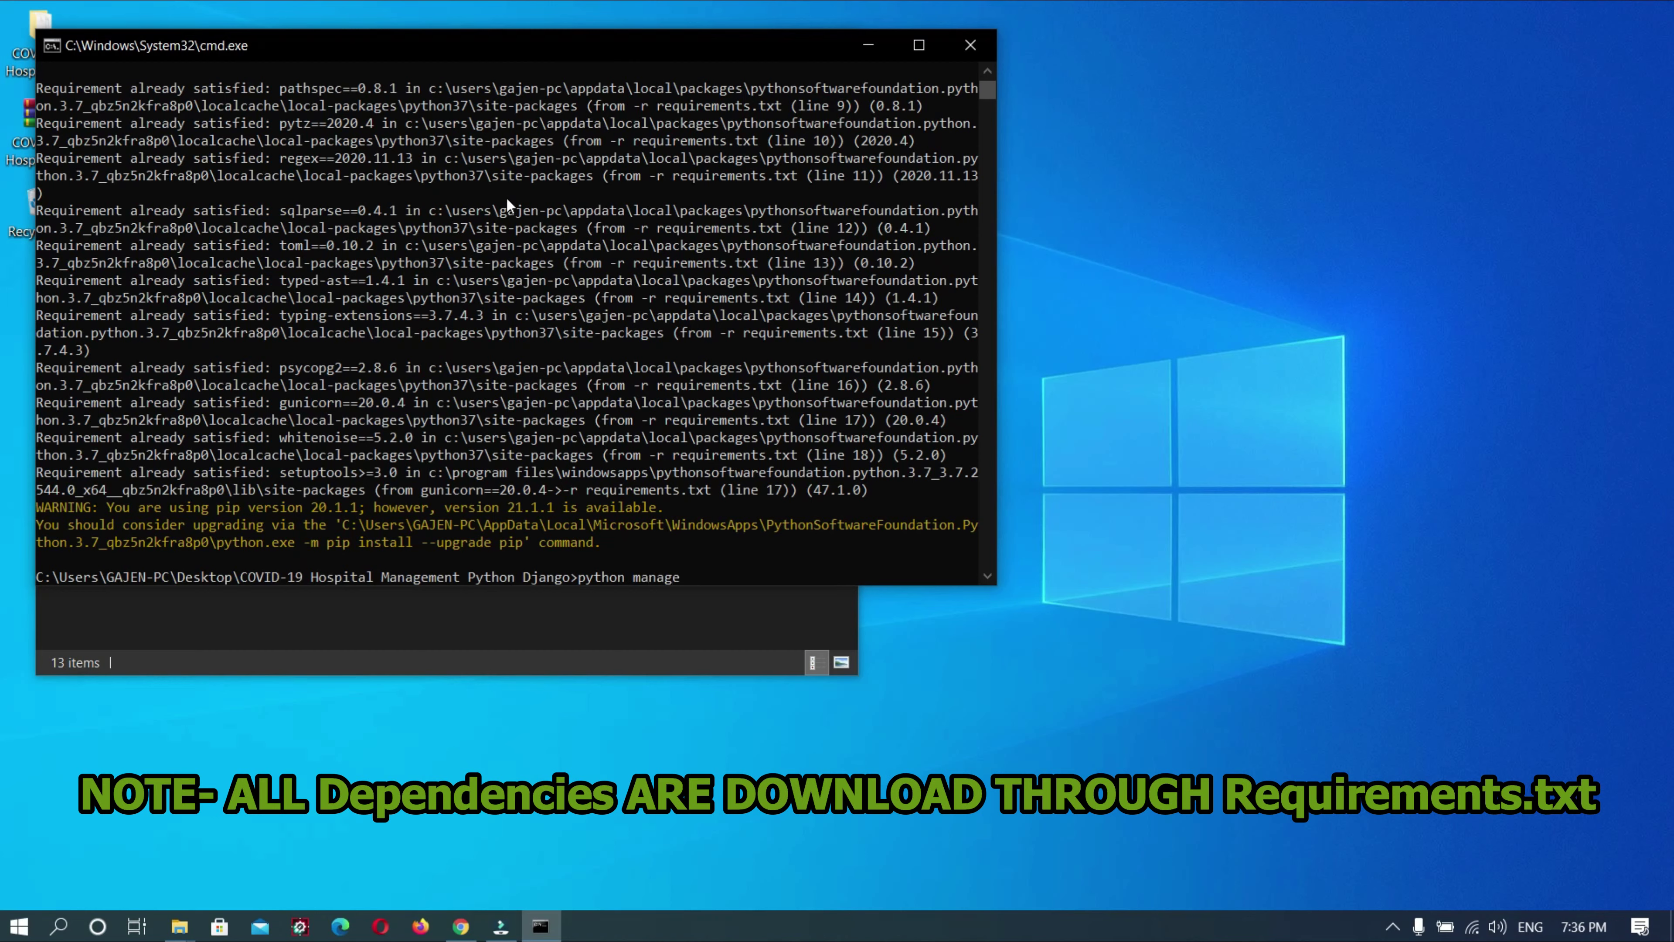
text(.py ru)
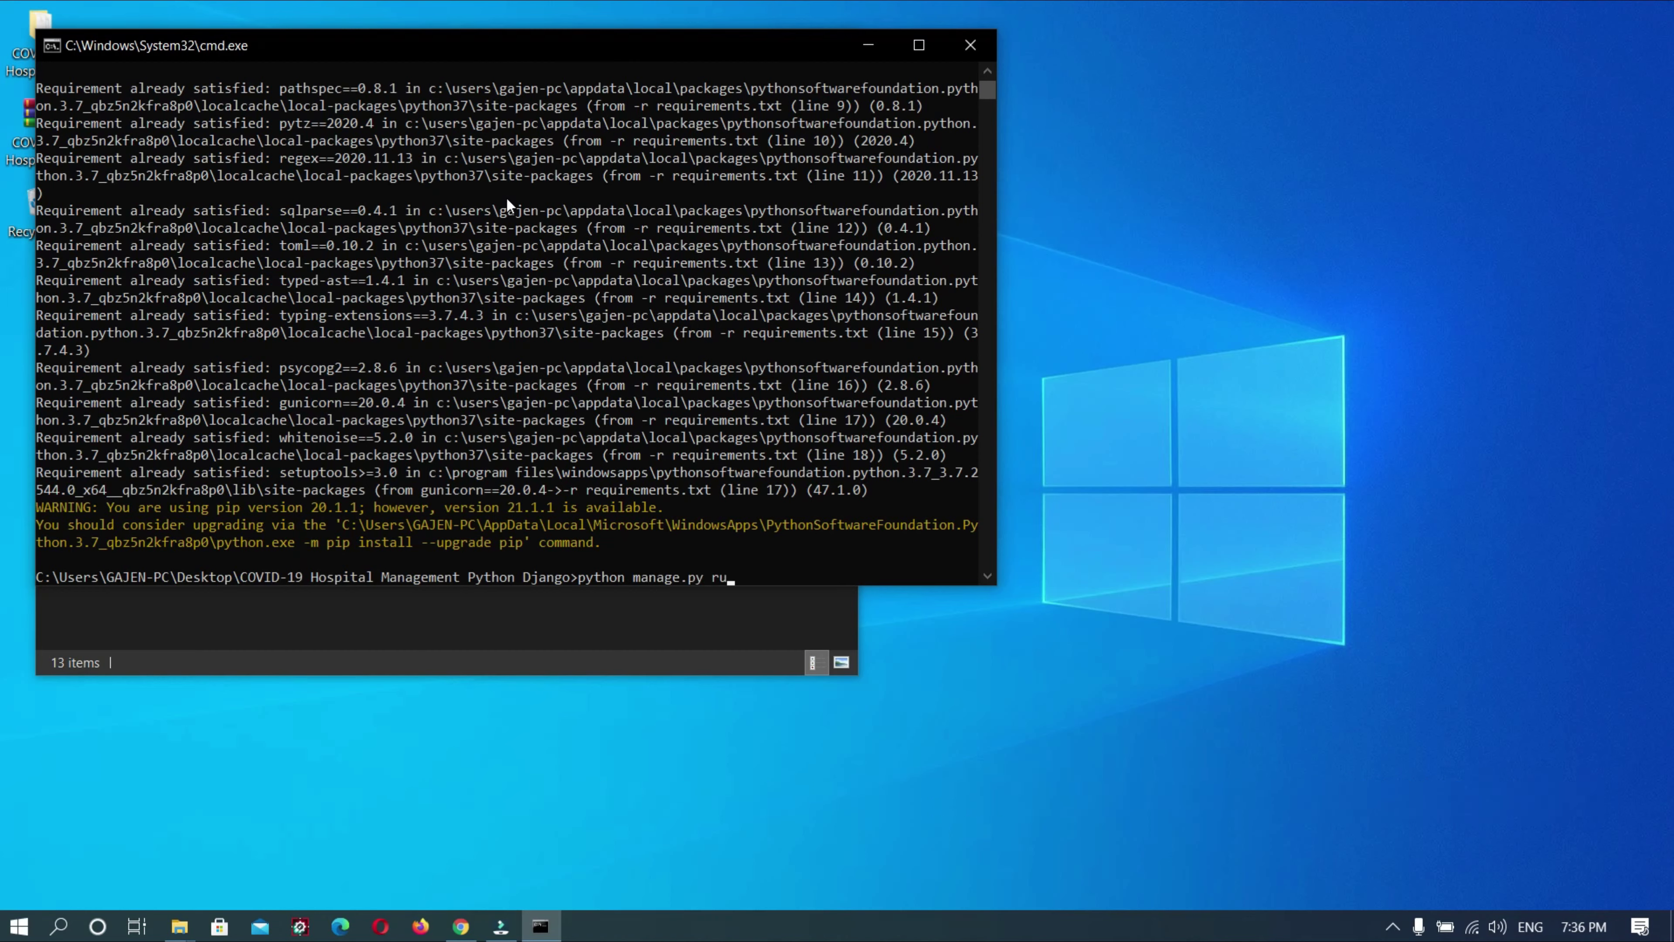
text(nserver)
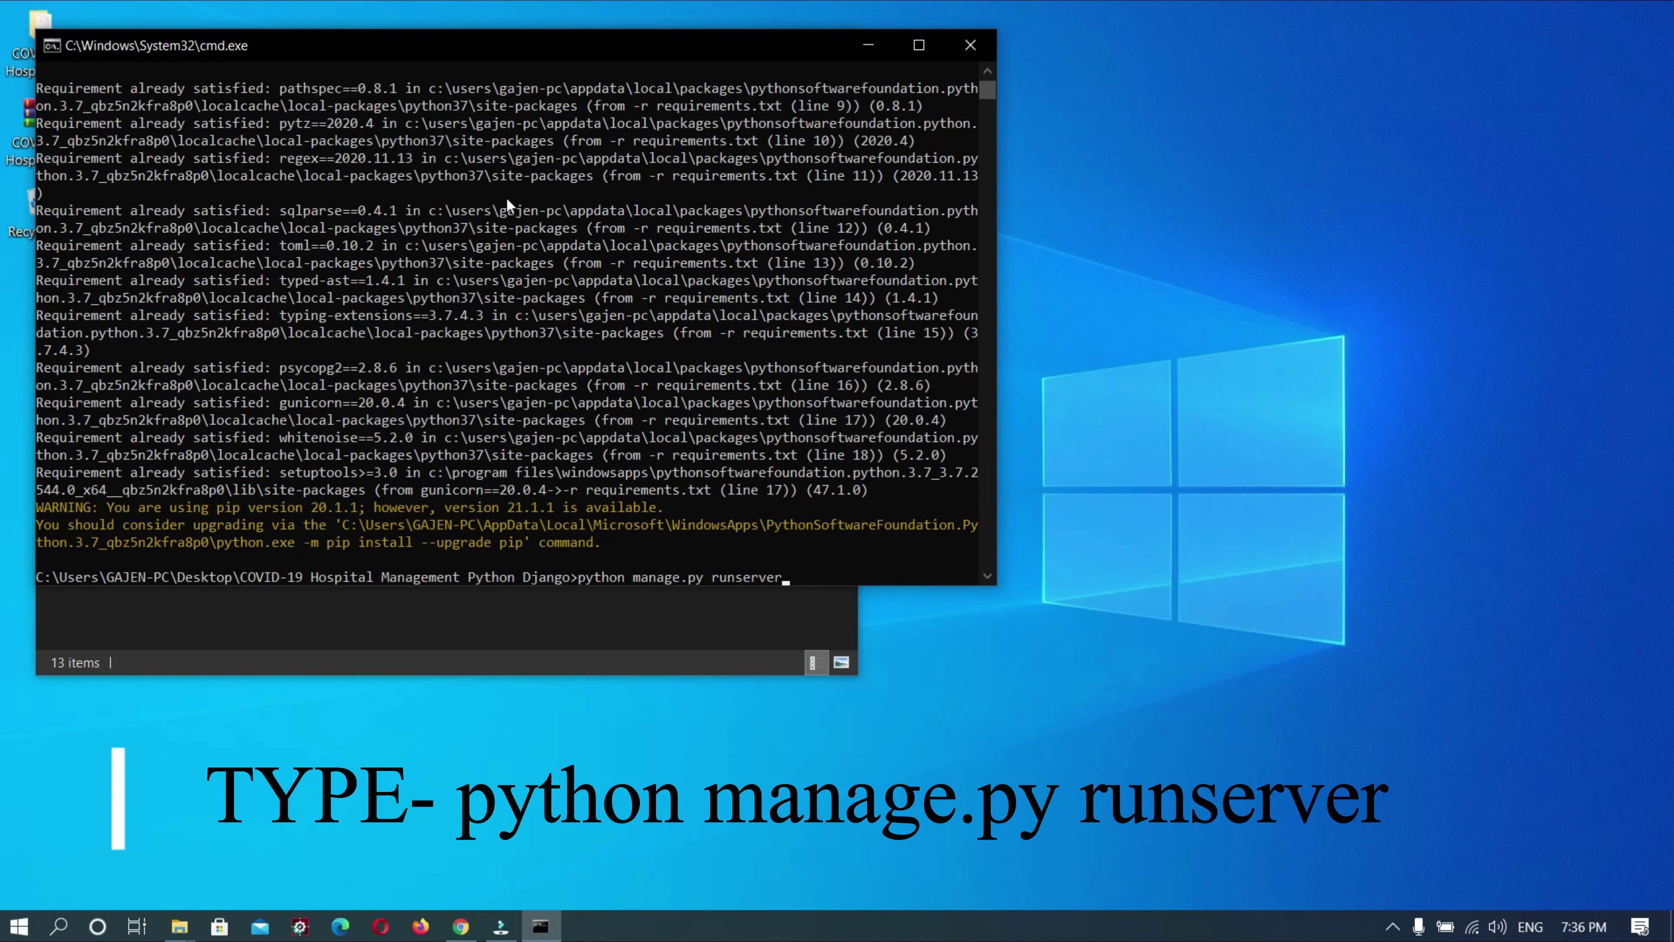
key(Return)
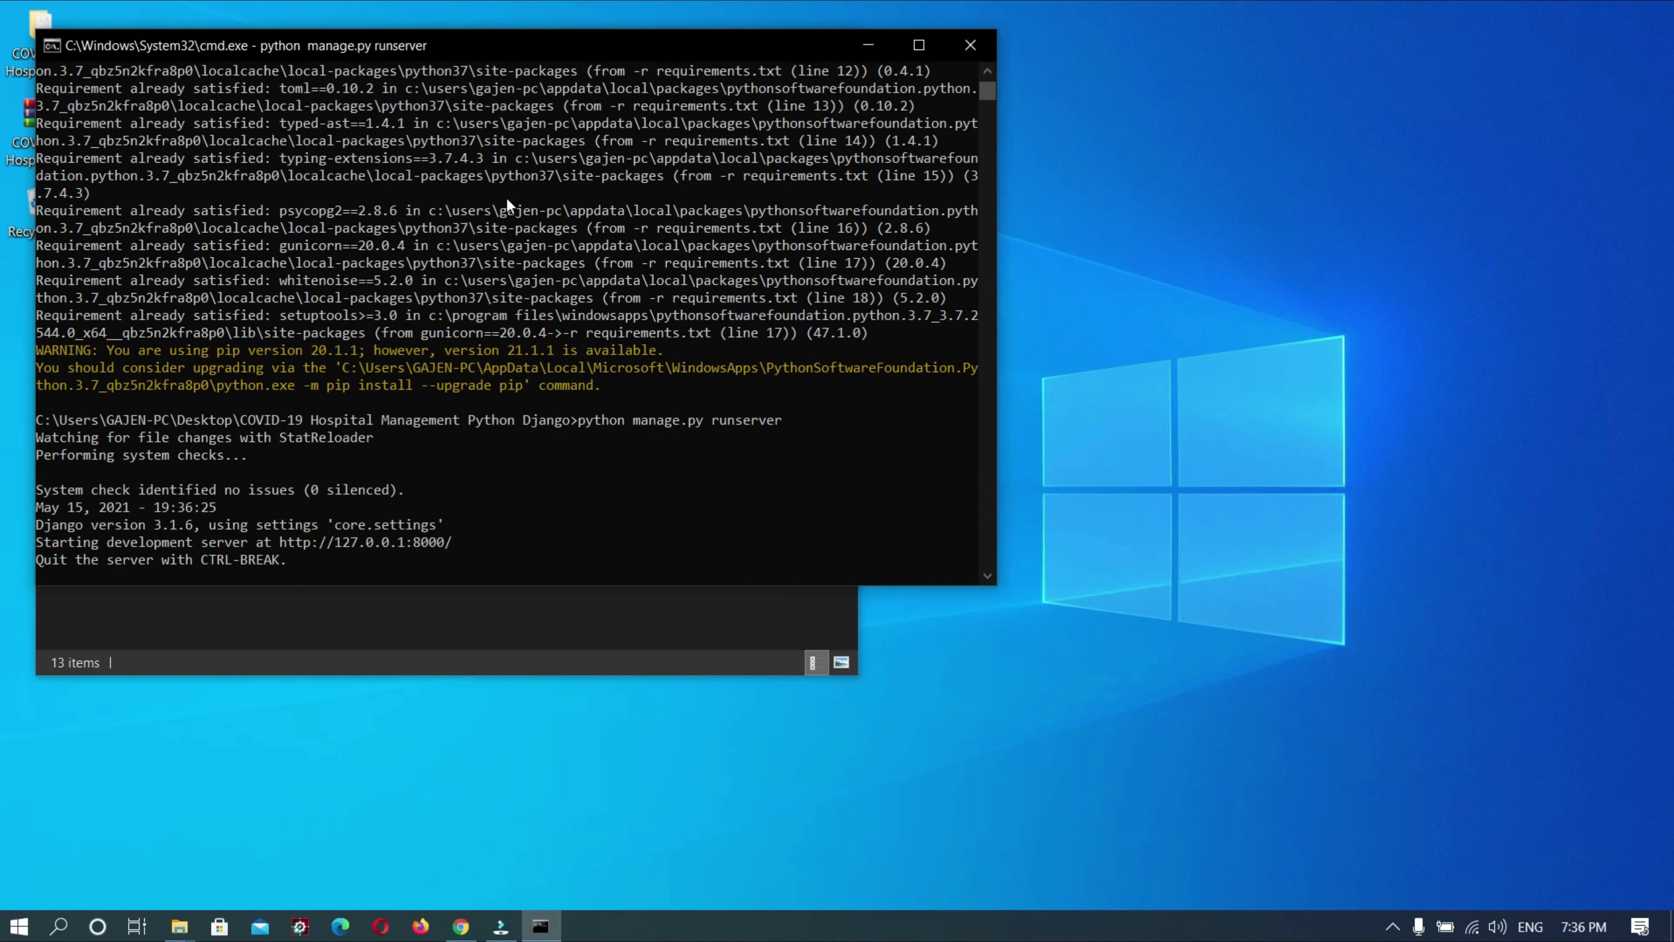
drag(475, 547, 286, 542)
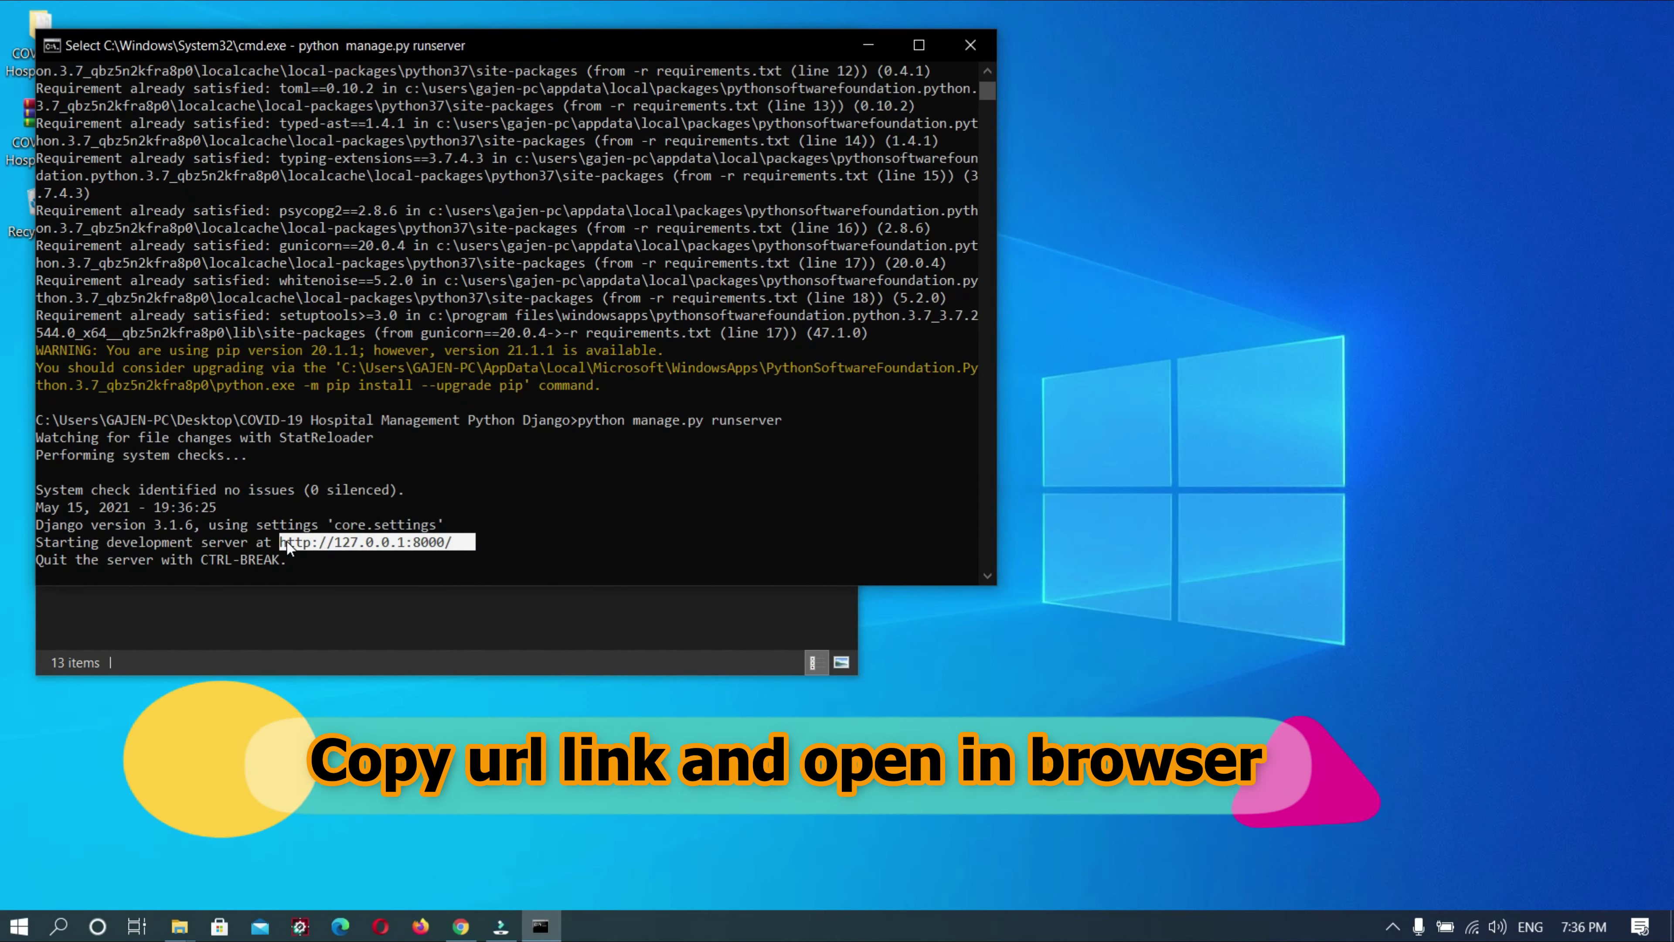
key(ctrl+c)
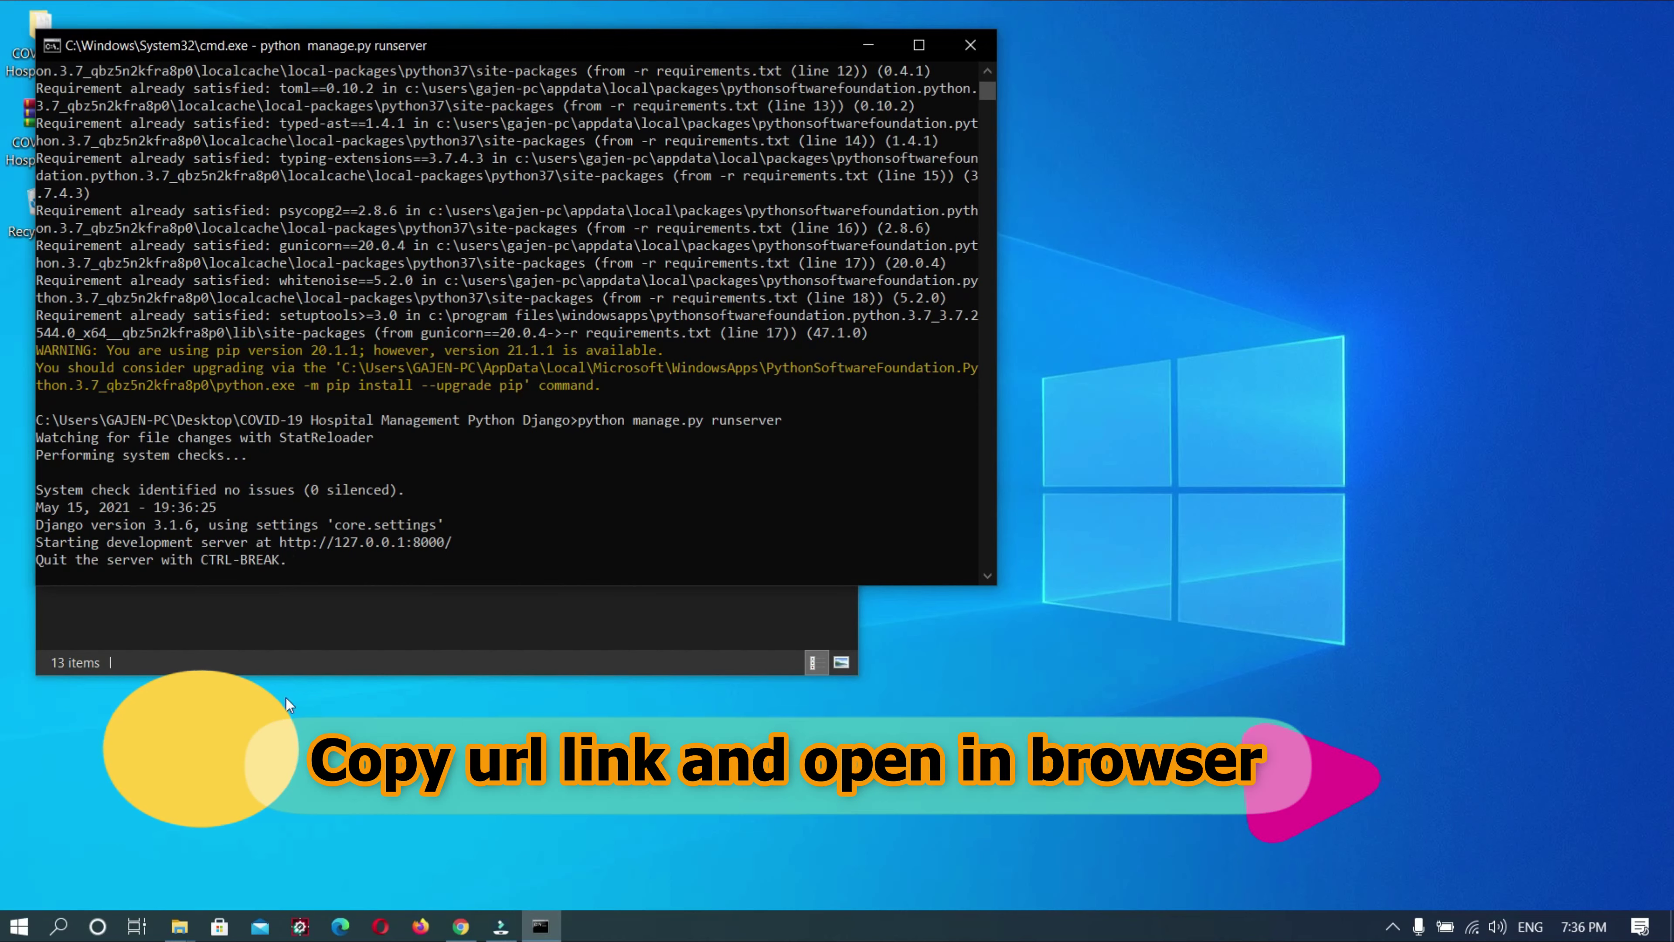
click(449, 904)
Load the app's Dashboard at 127.0.0.1:8000 in the incognito Chrome window
click(458, 924)
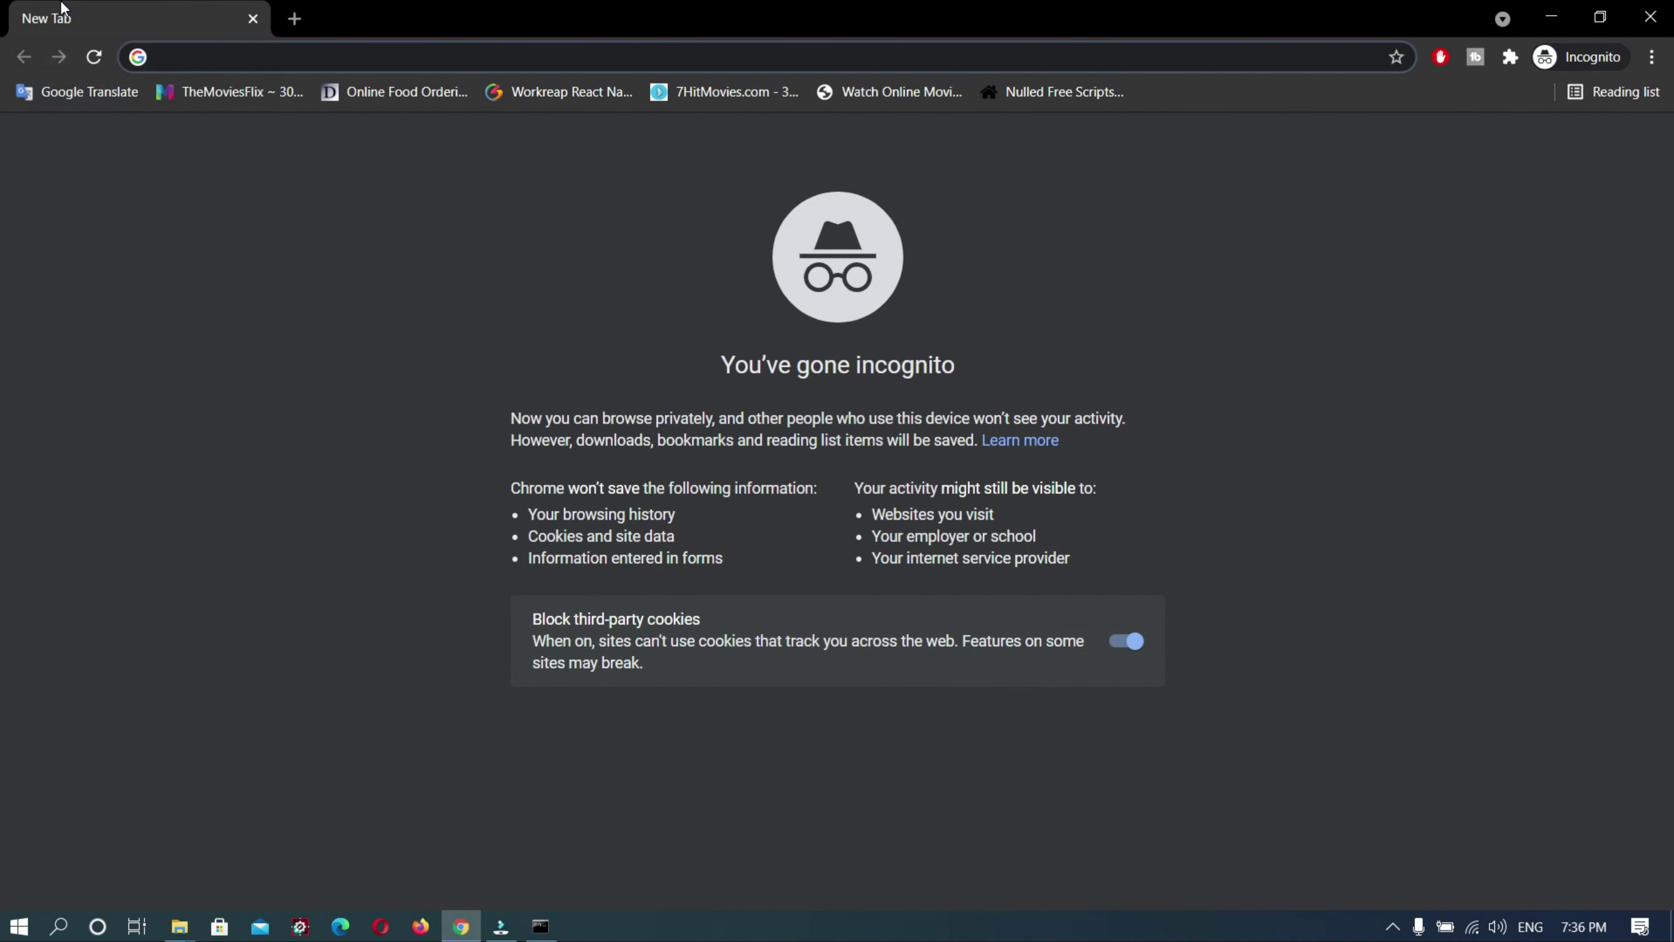
key(ctrl+v)
key(Return)
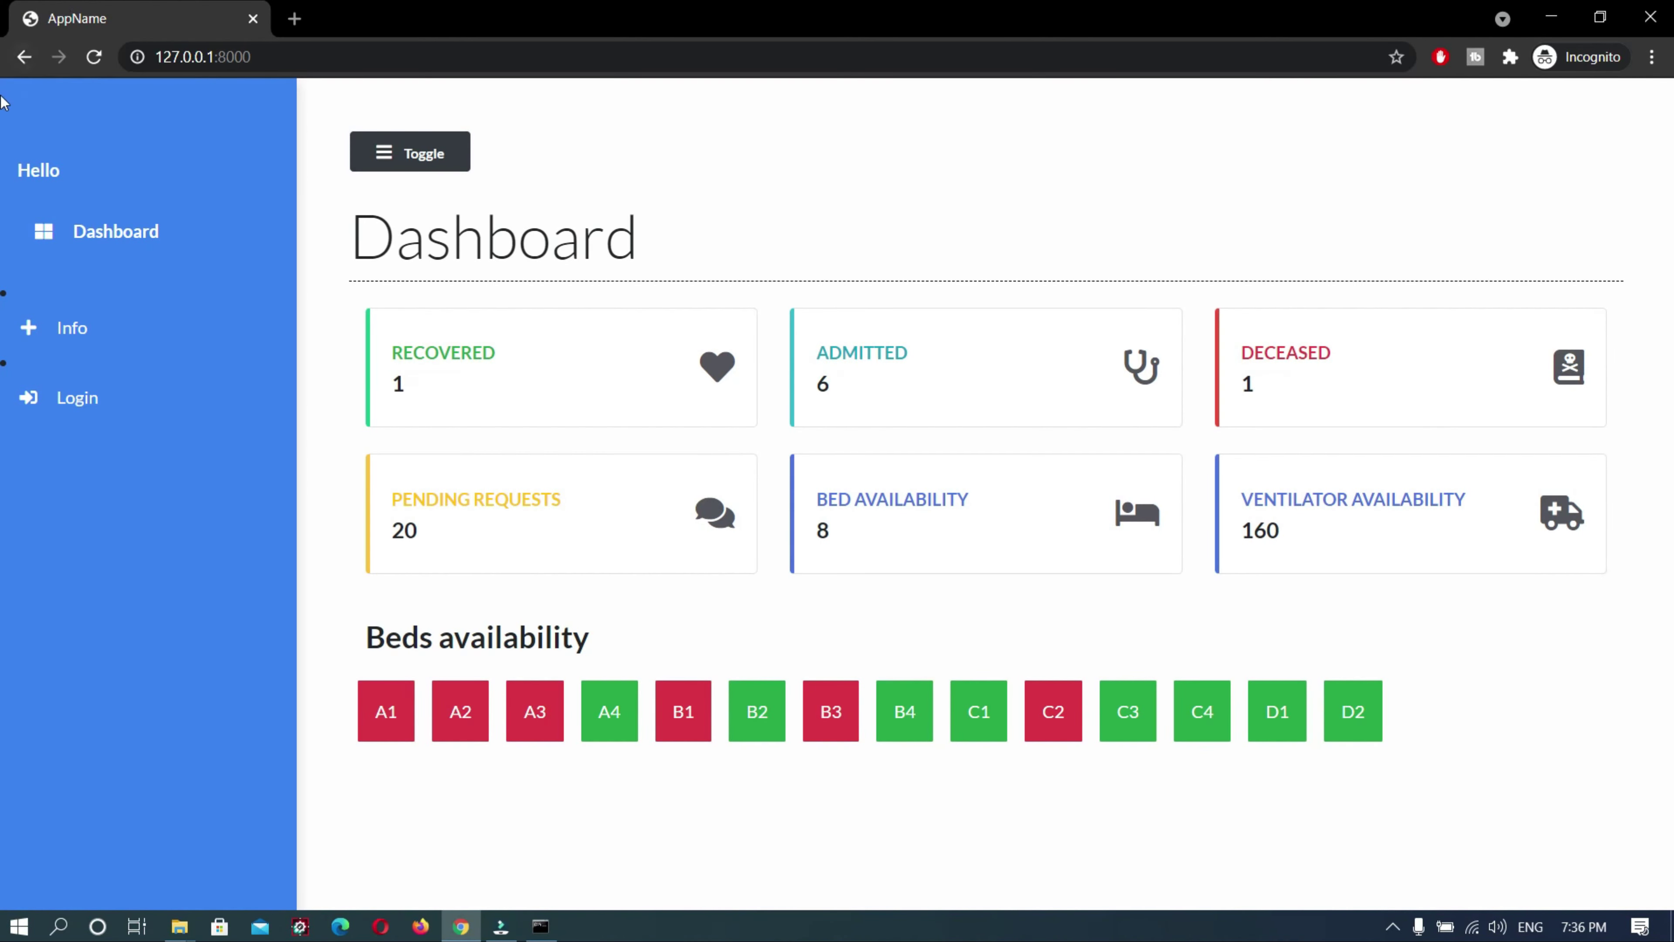
Browse the COVID-19 information page to the bottom, then return to the Dashboard
click(52, 340)
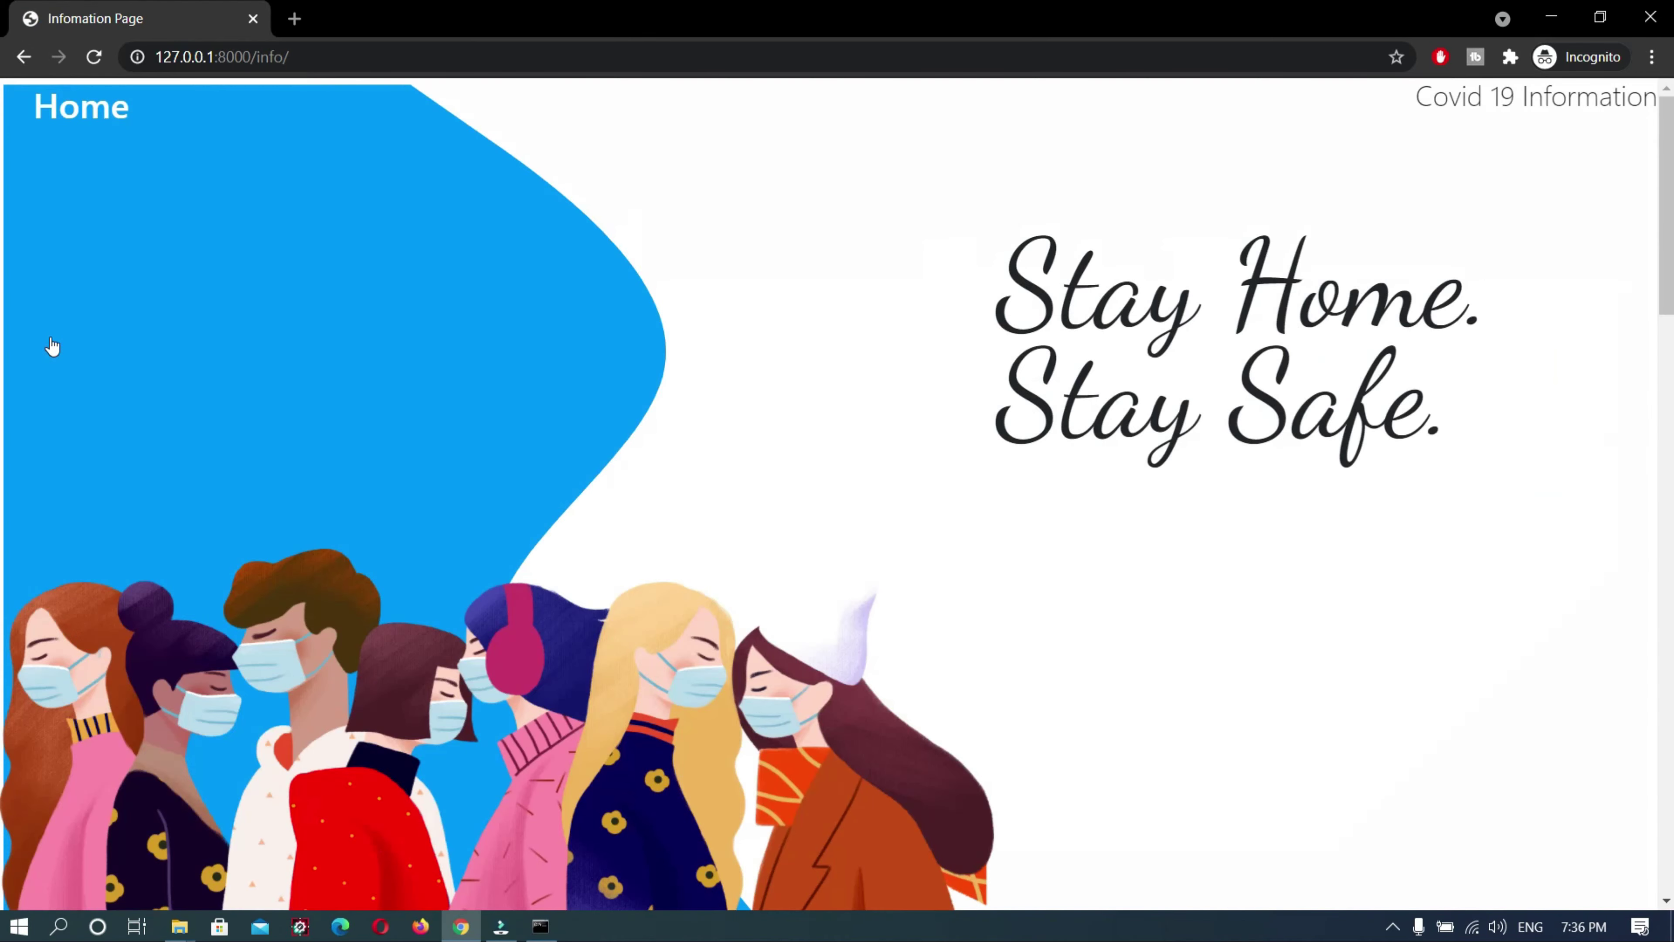
scroll(311, 372, down, 3)
scroll(312, 374, down, 13)
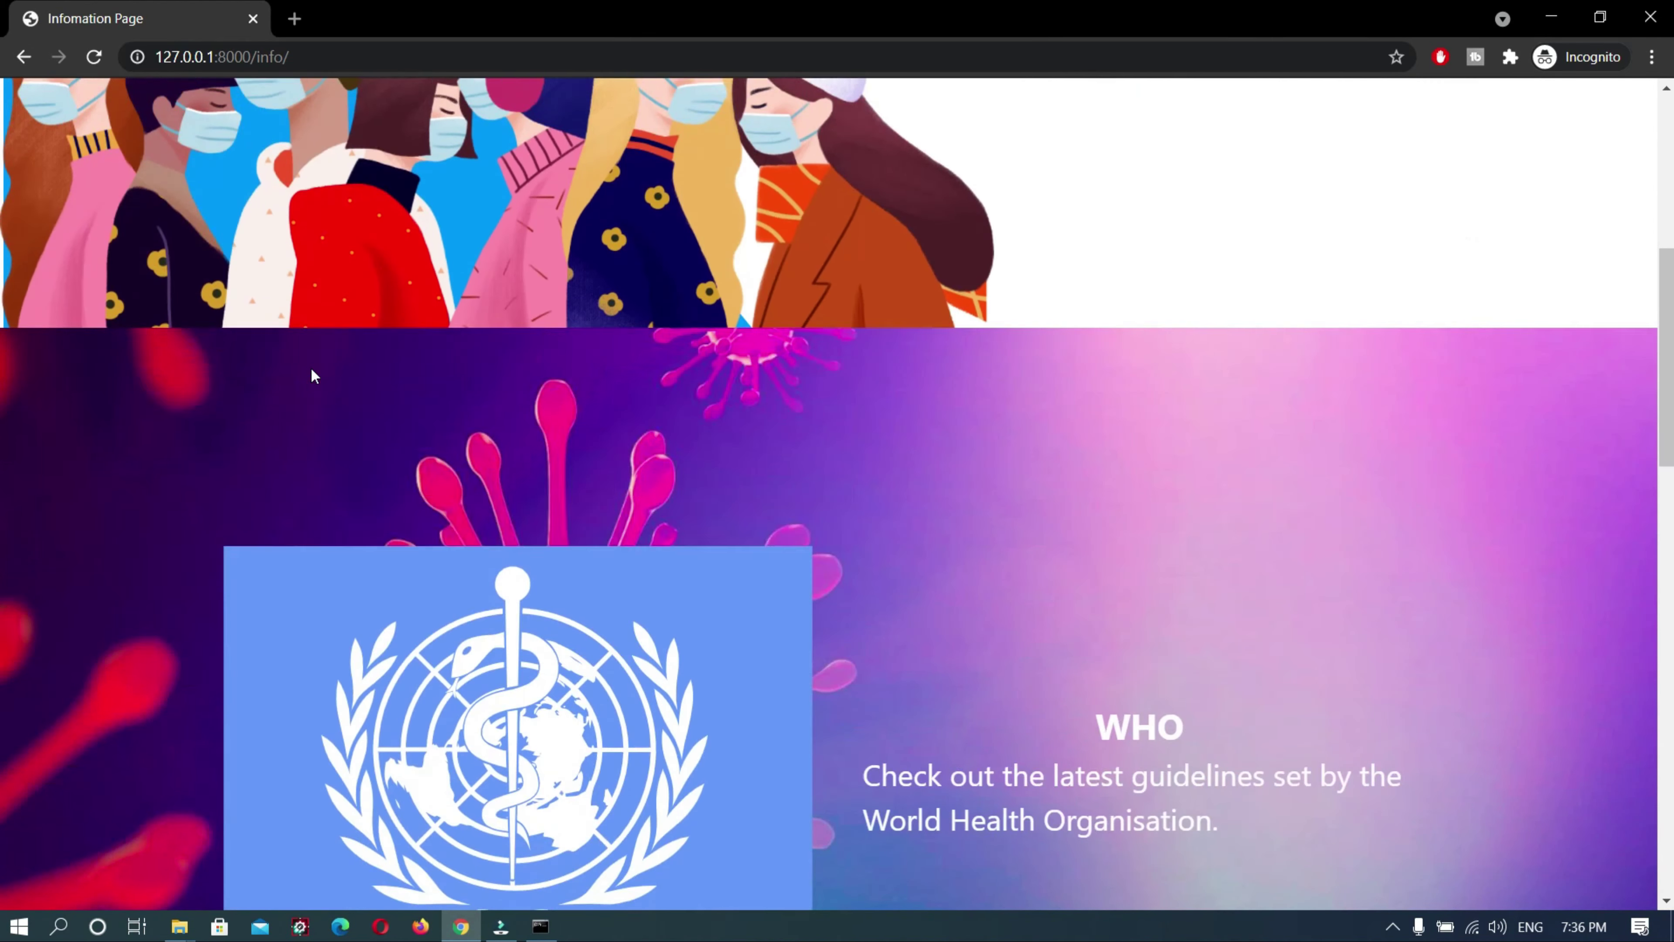
scroll(314, 376, down, 6)
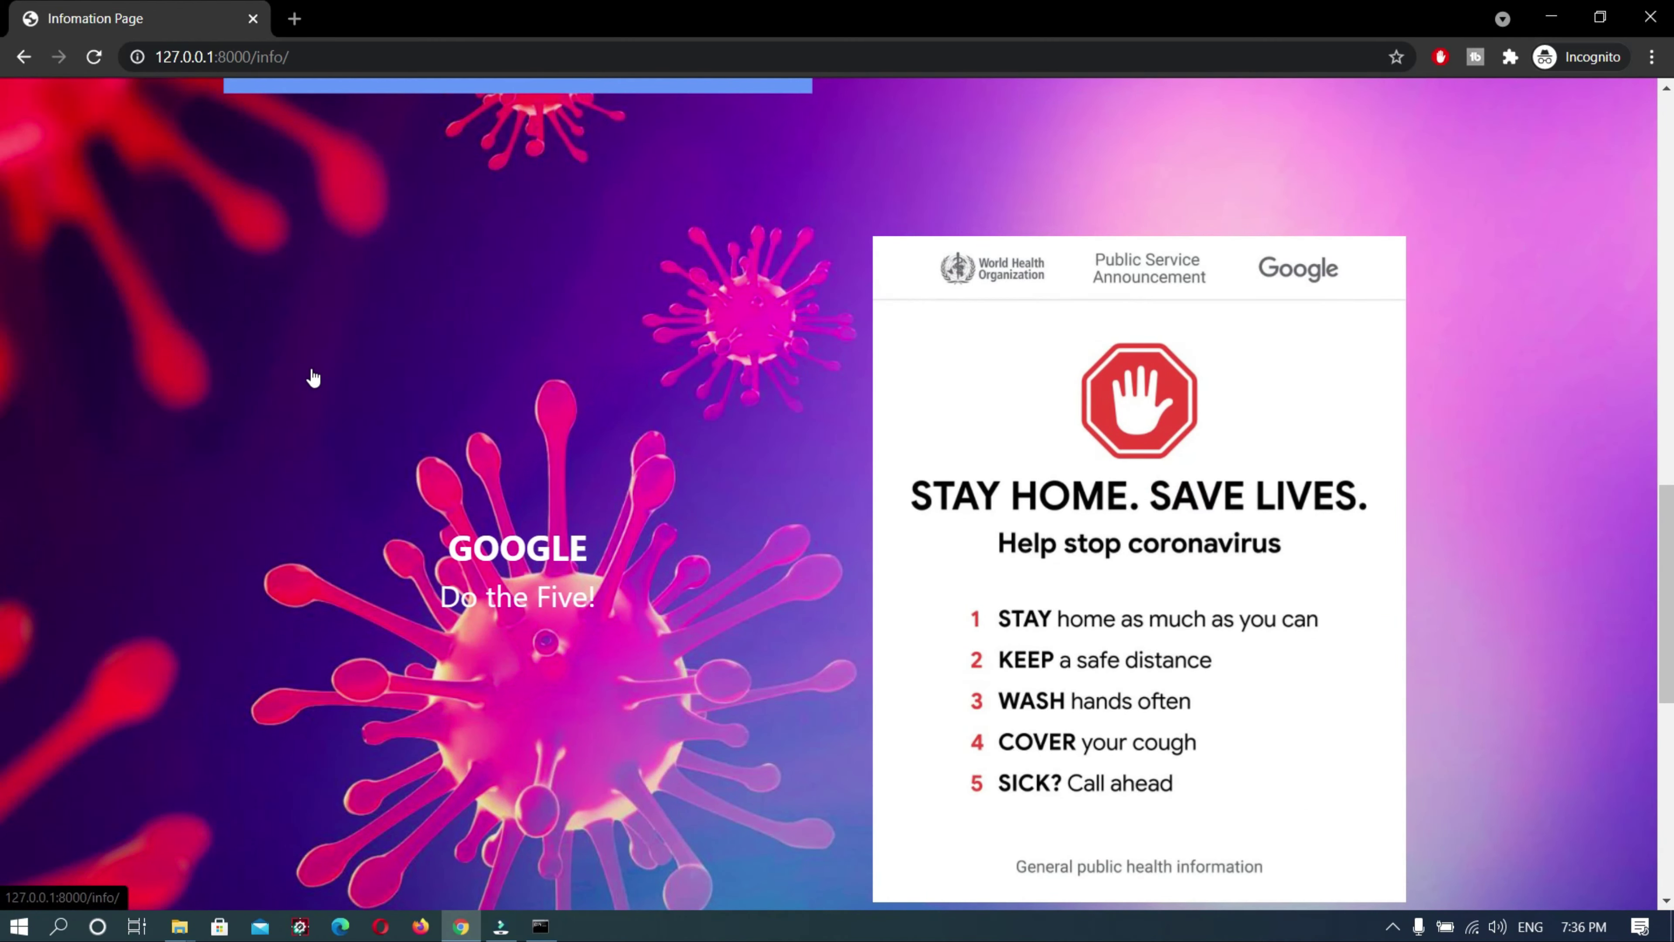
scroll(313, 377, down, 6)
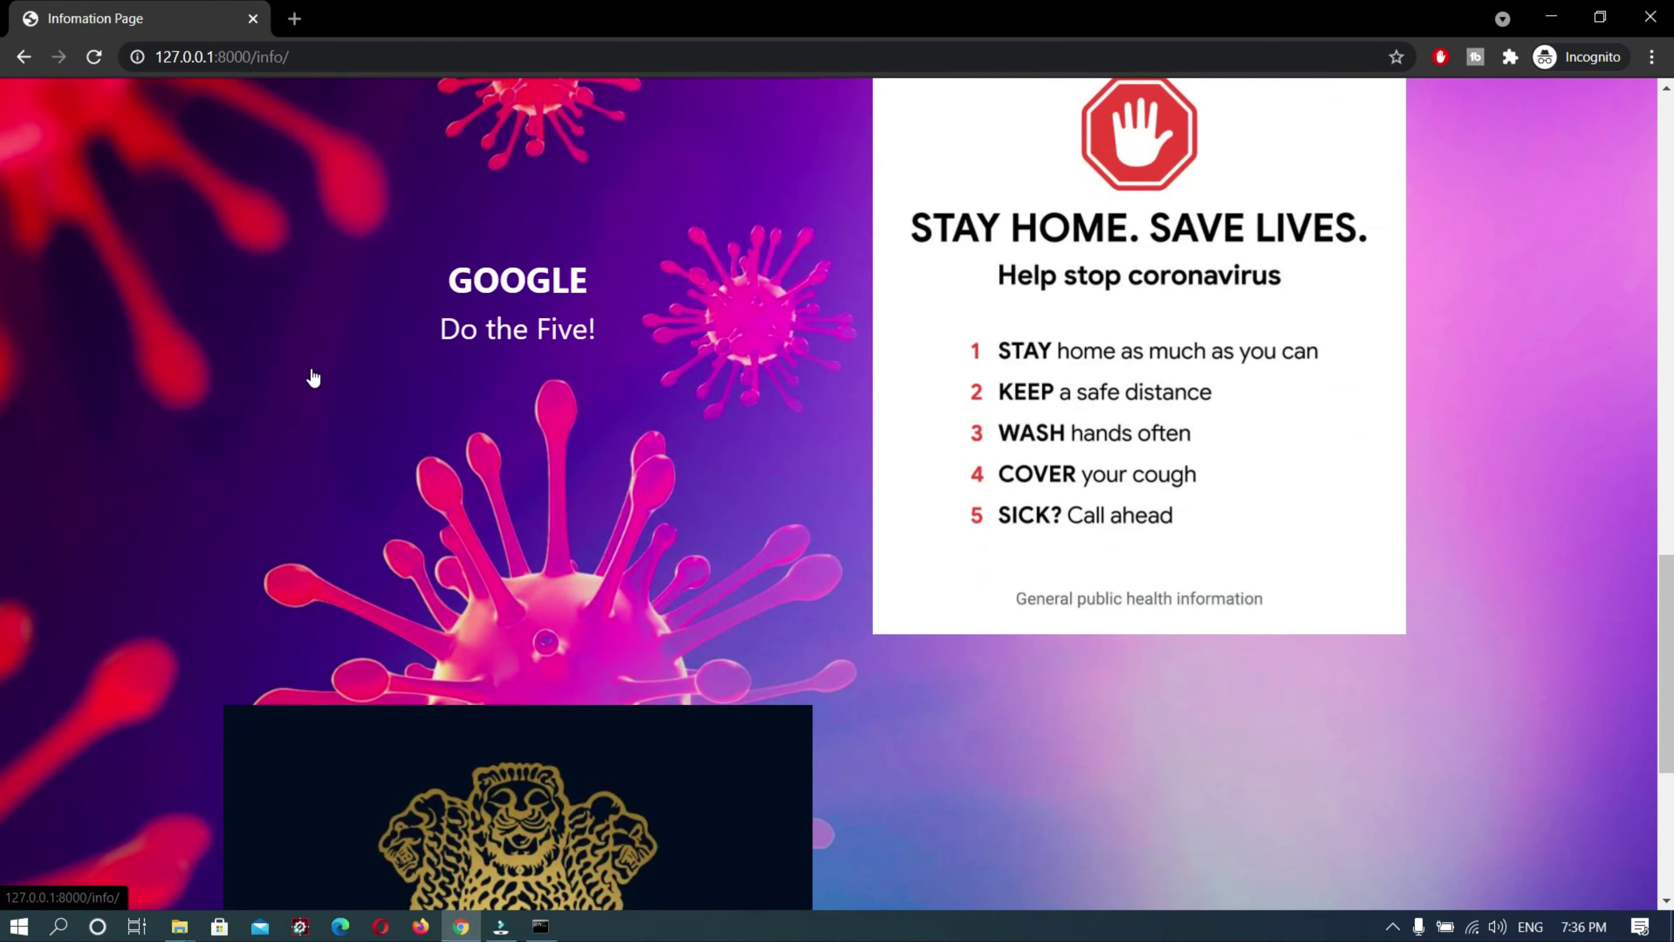
scroll(313, 377, down, 5)
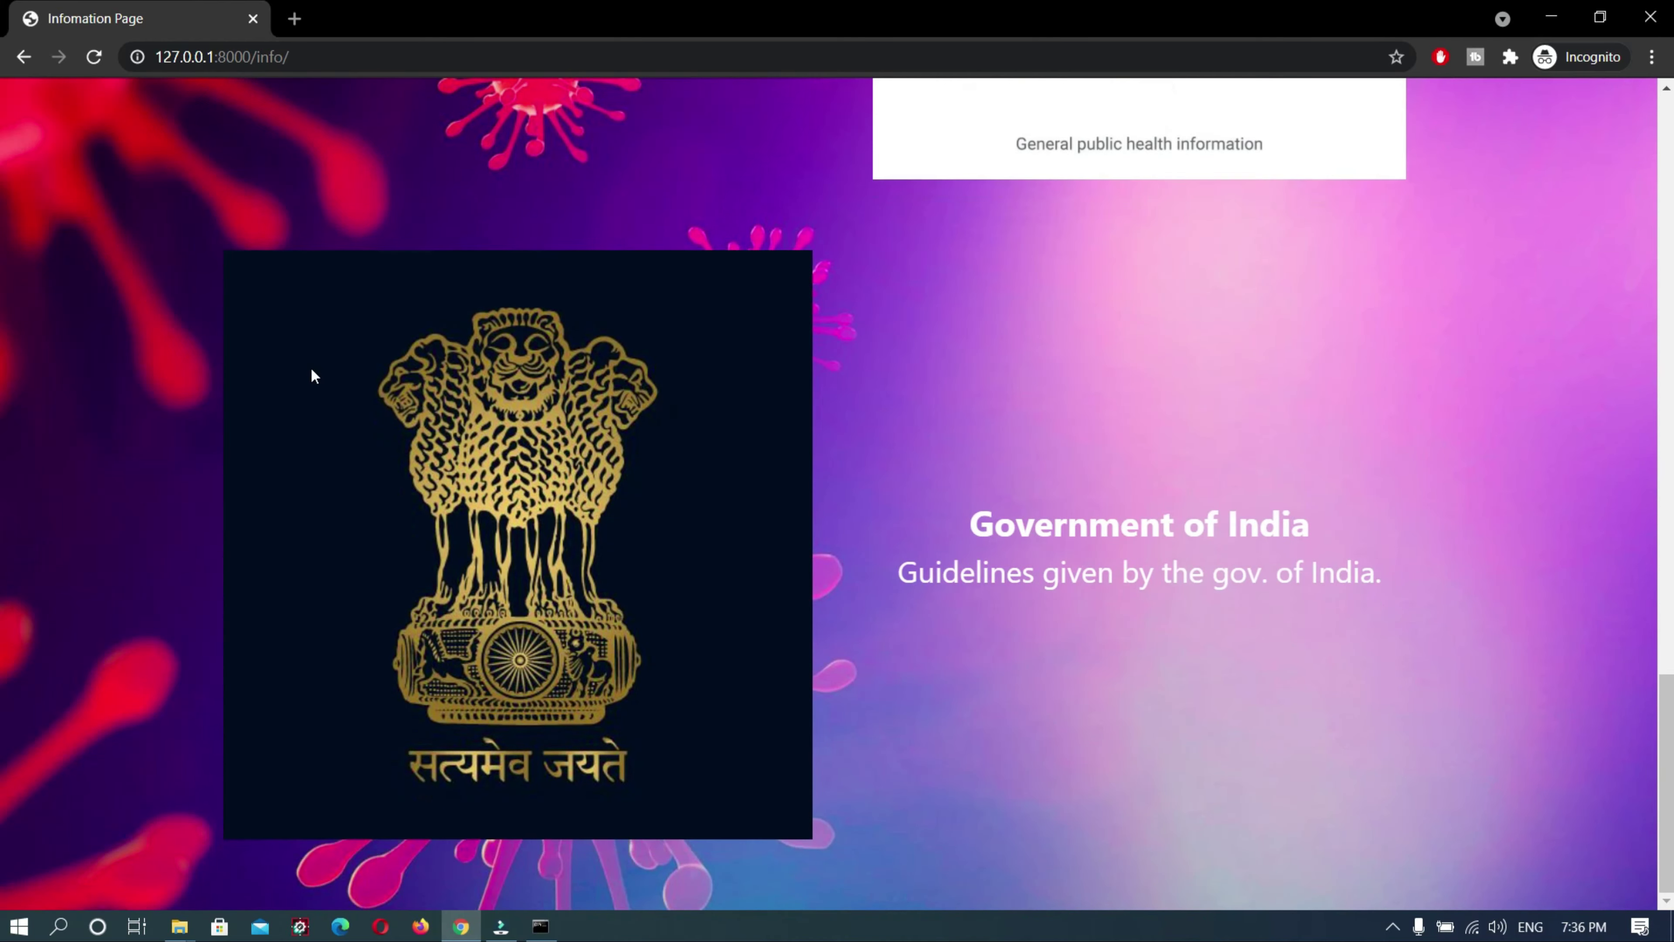
key(Home)
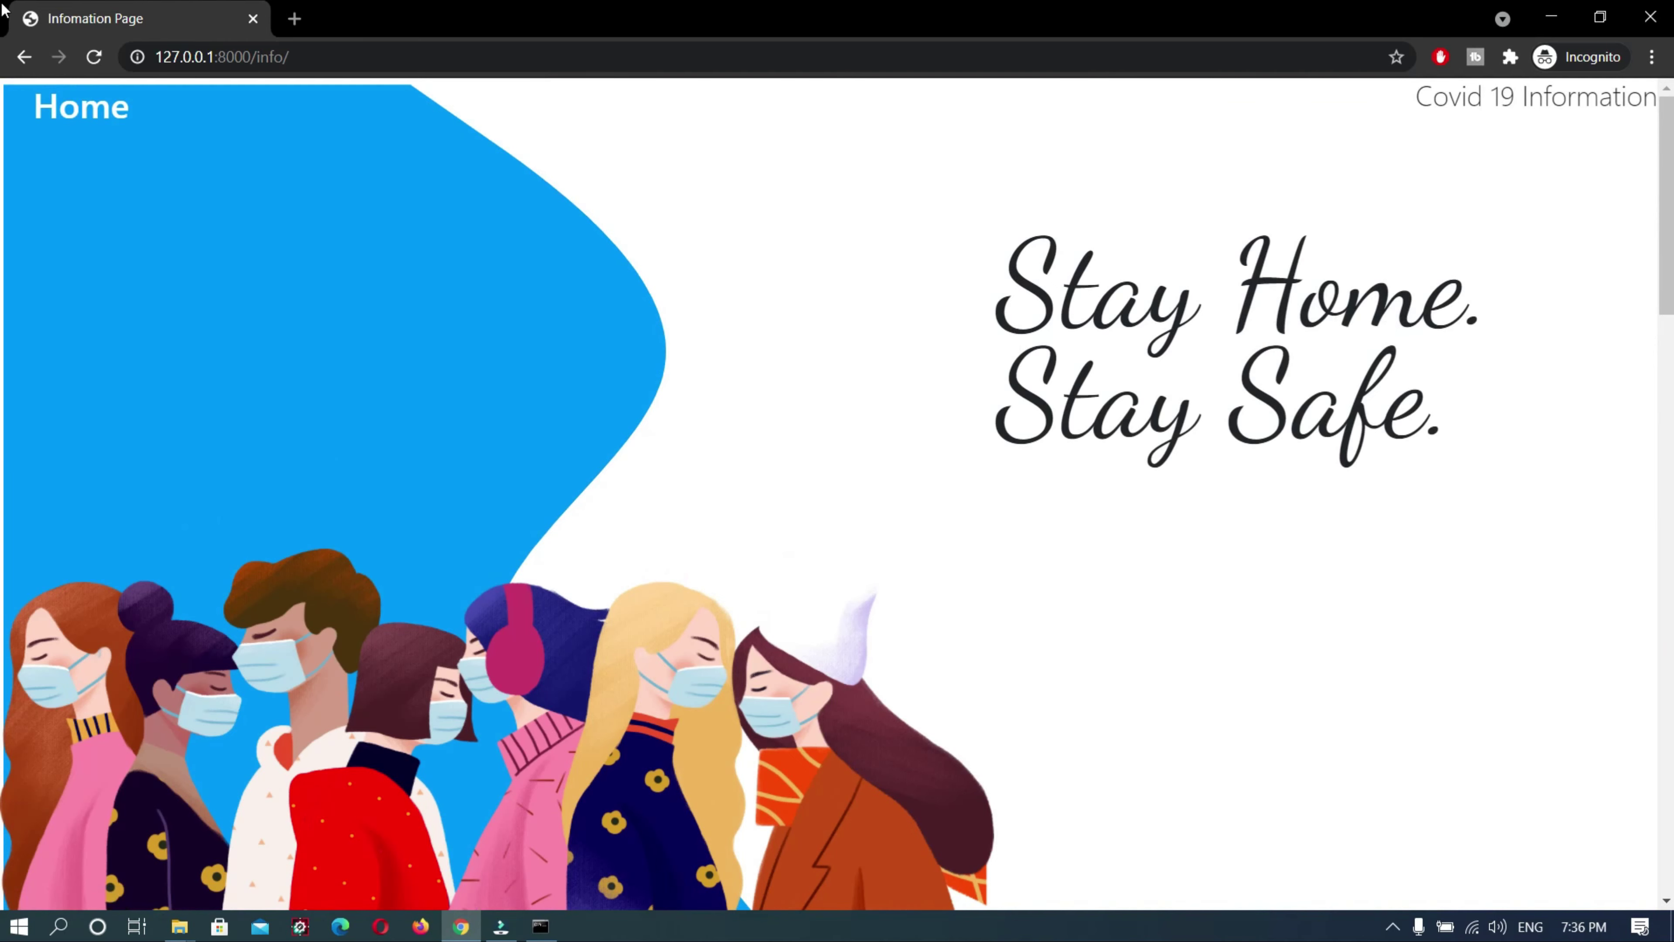
click(24, 56)
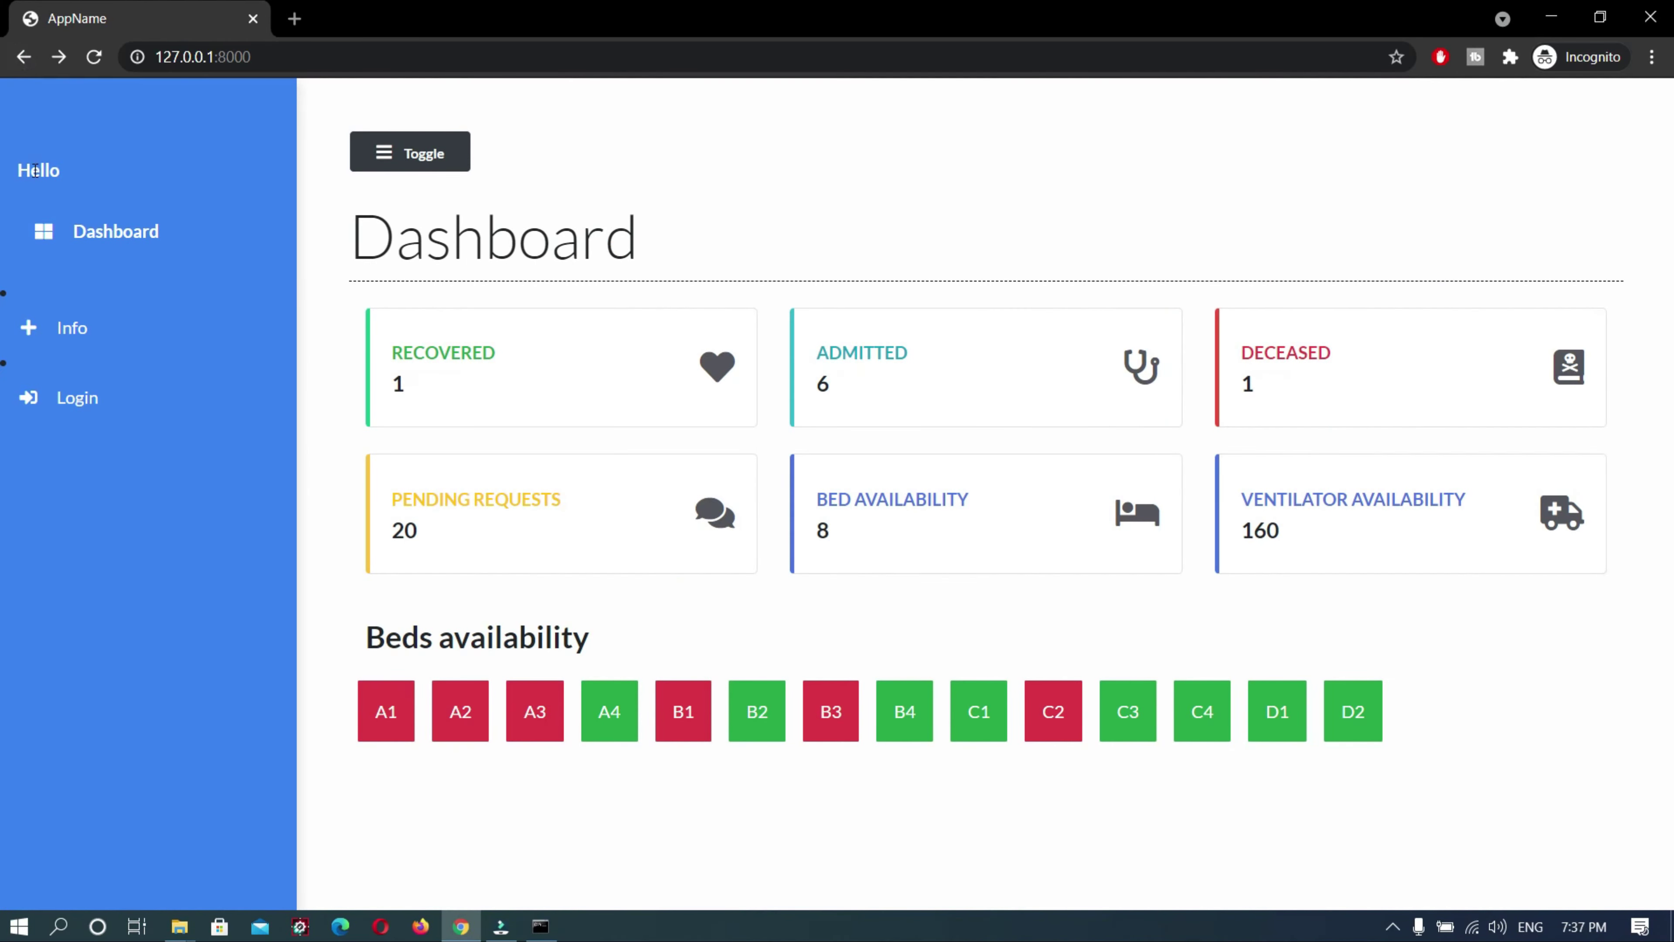
Log in through the staff login form with the staff username and password
click(78, 396)
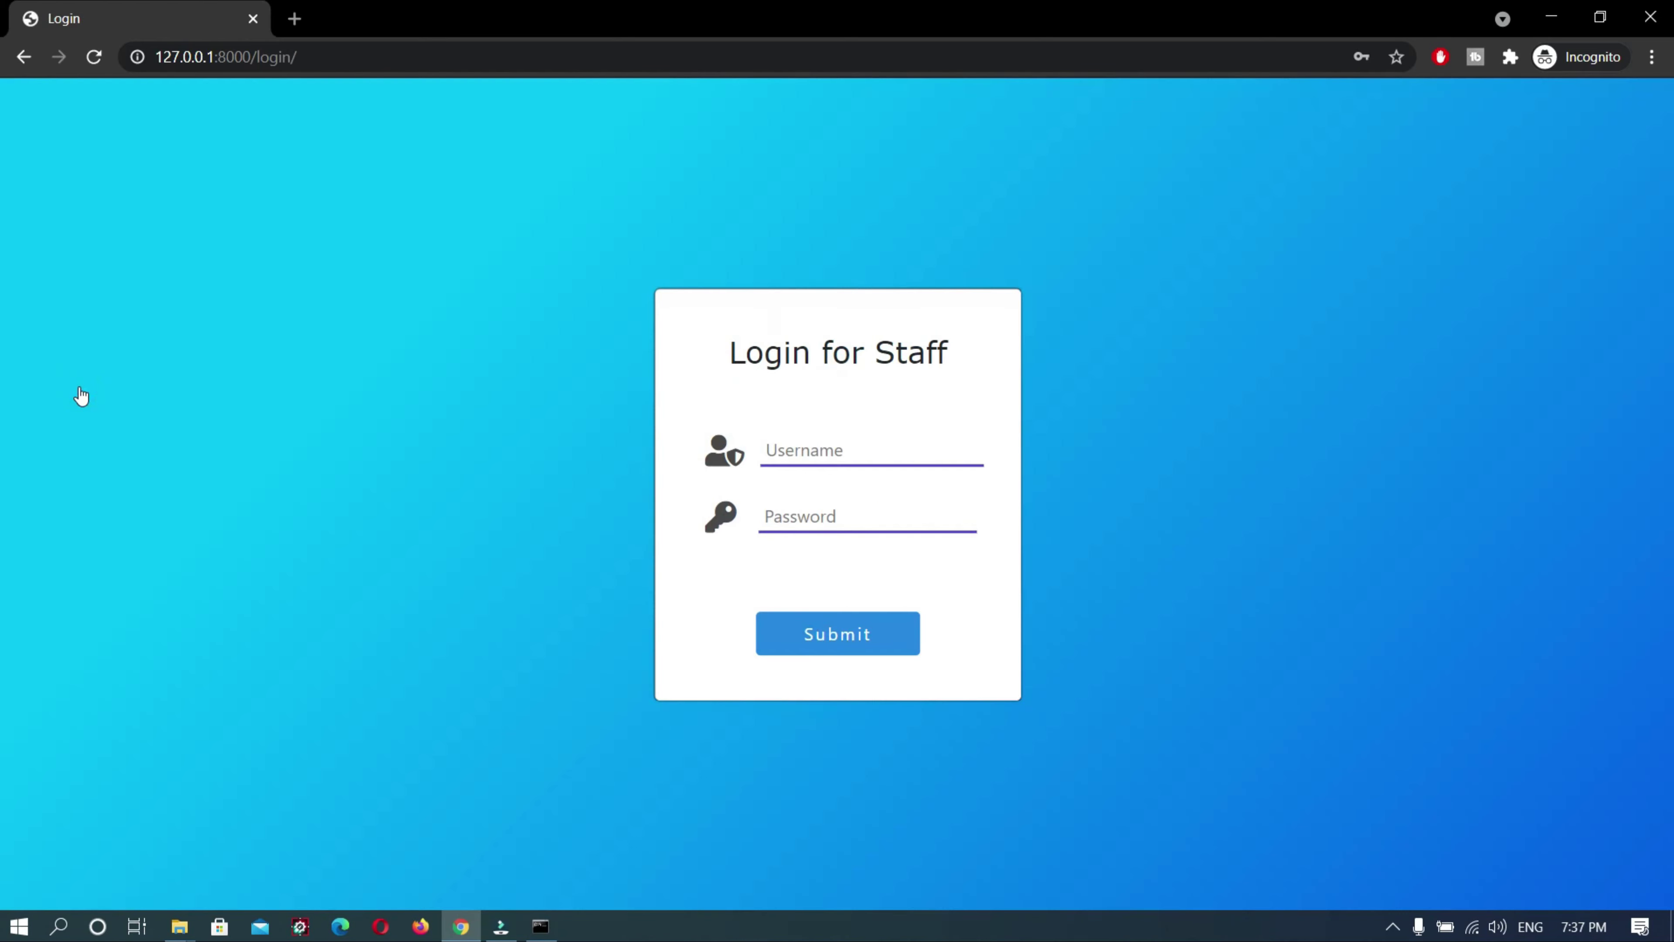
click(796, 452)
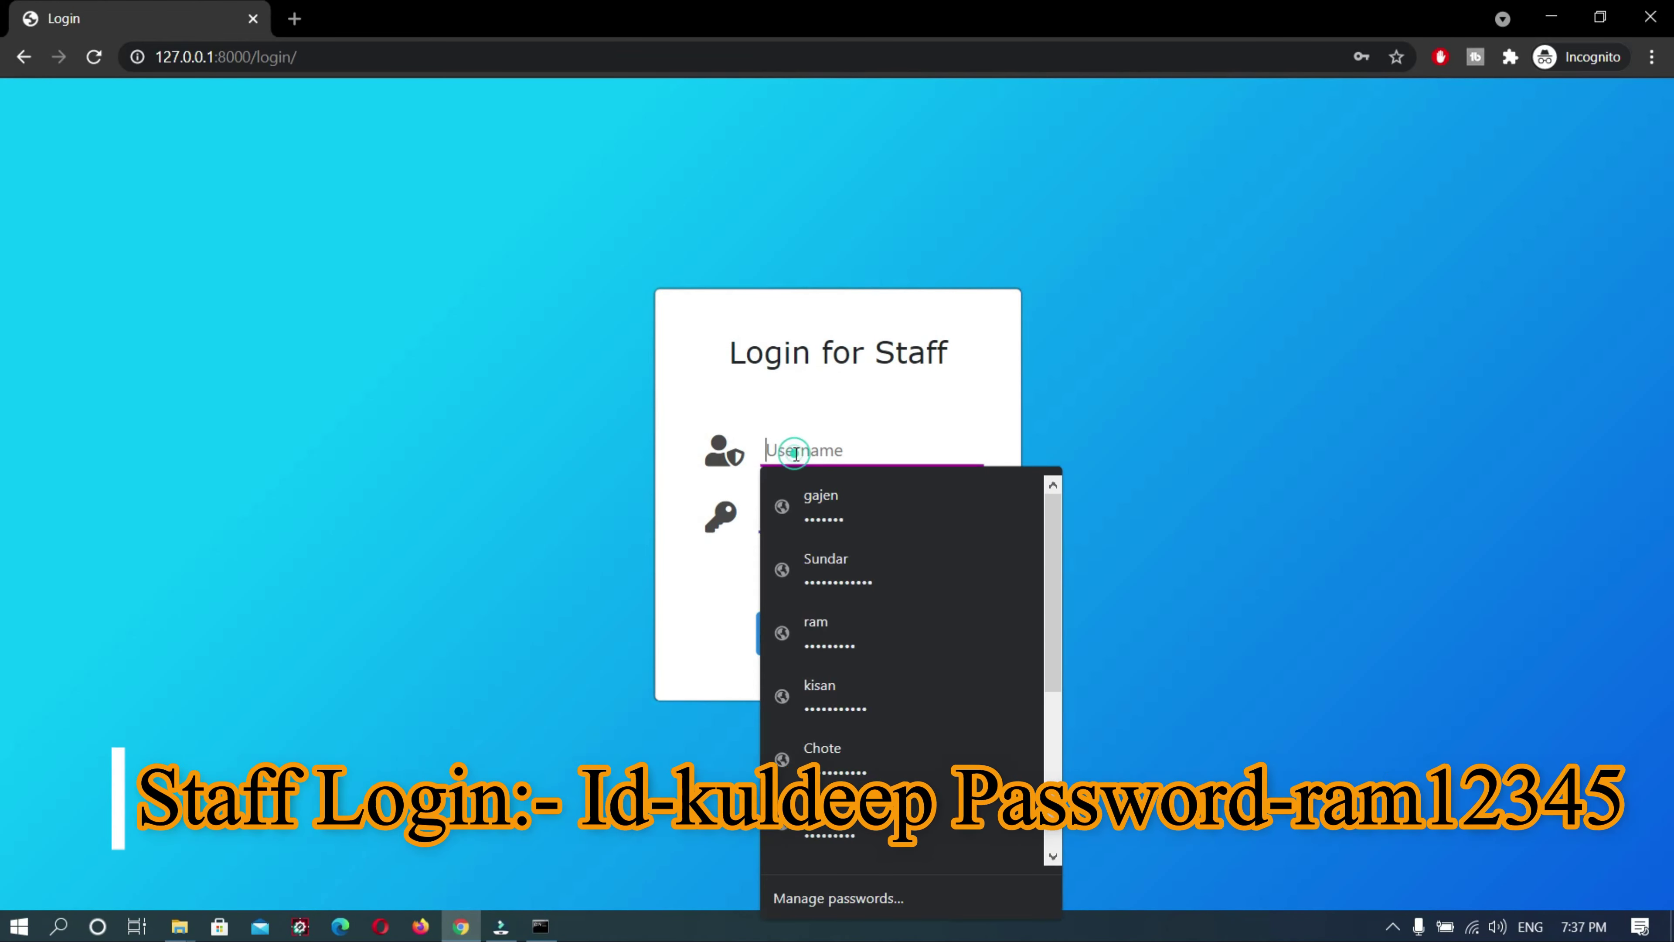
text(kuldeep)
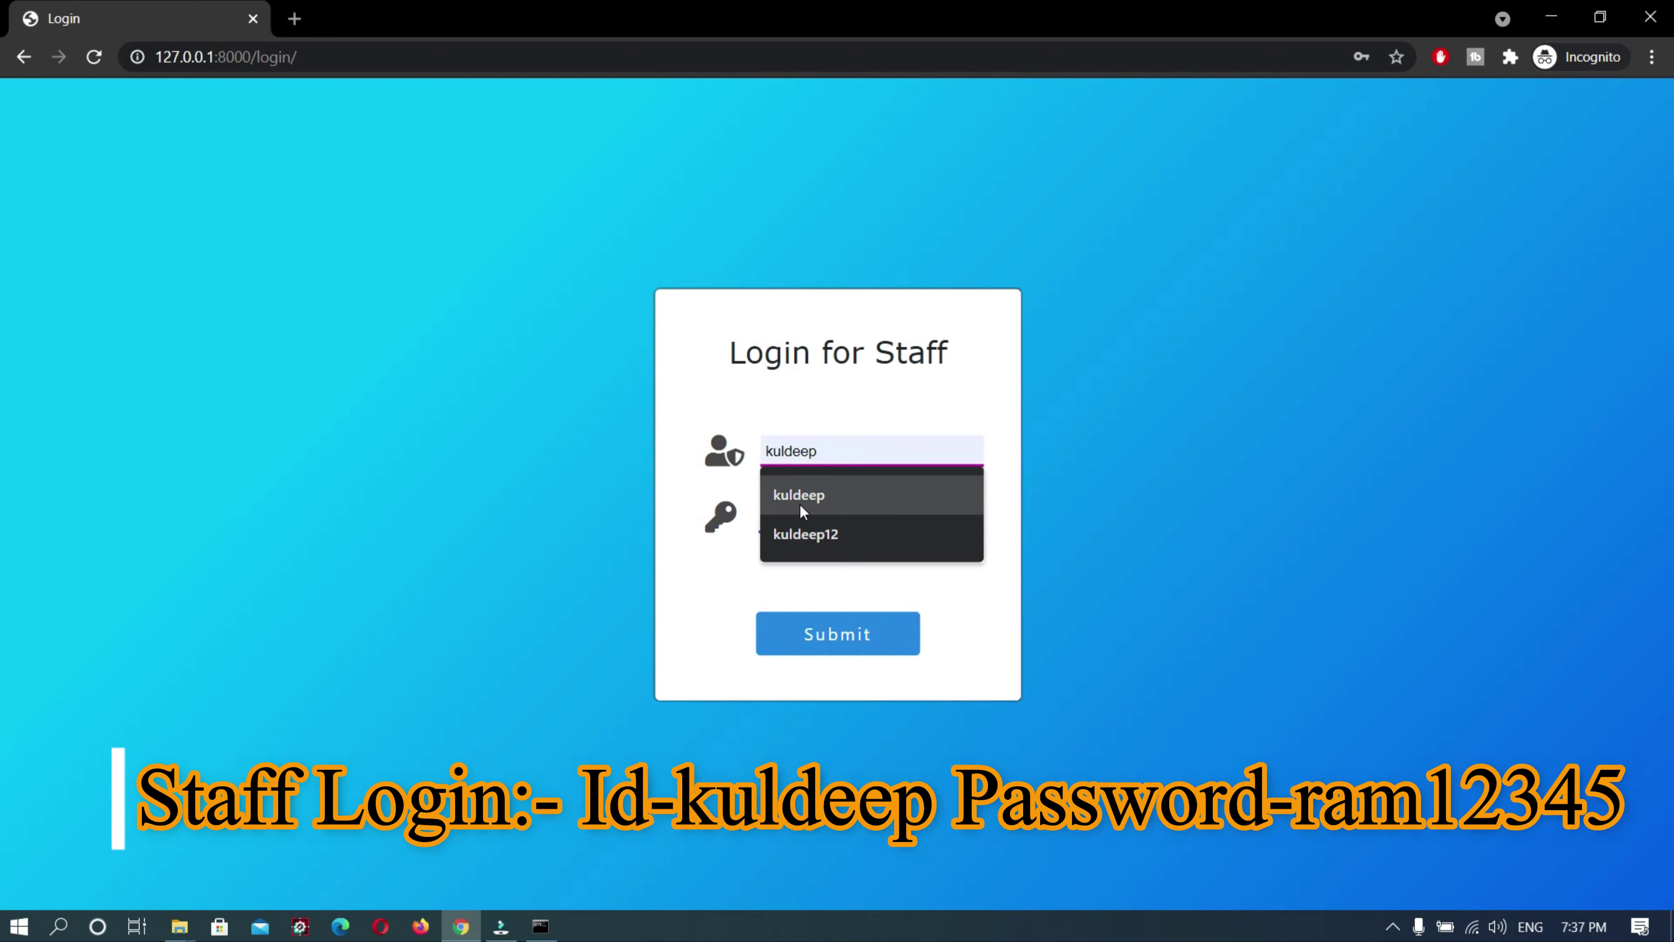
click(797, 501)
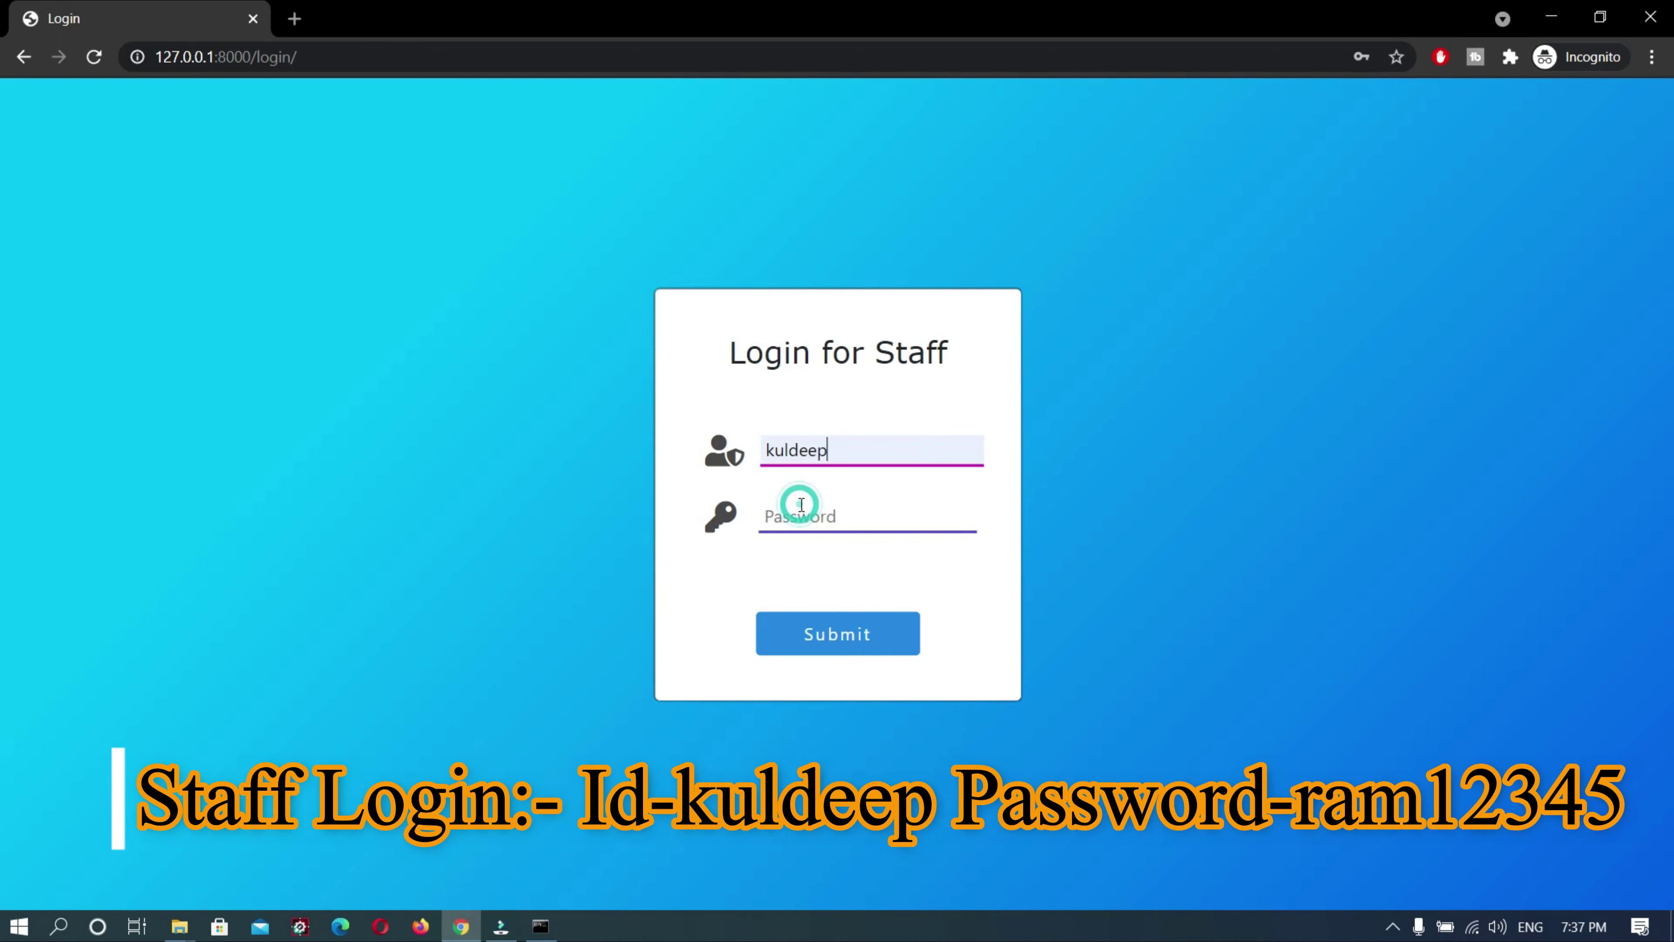
click(804, 516)
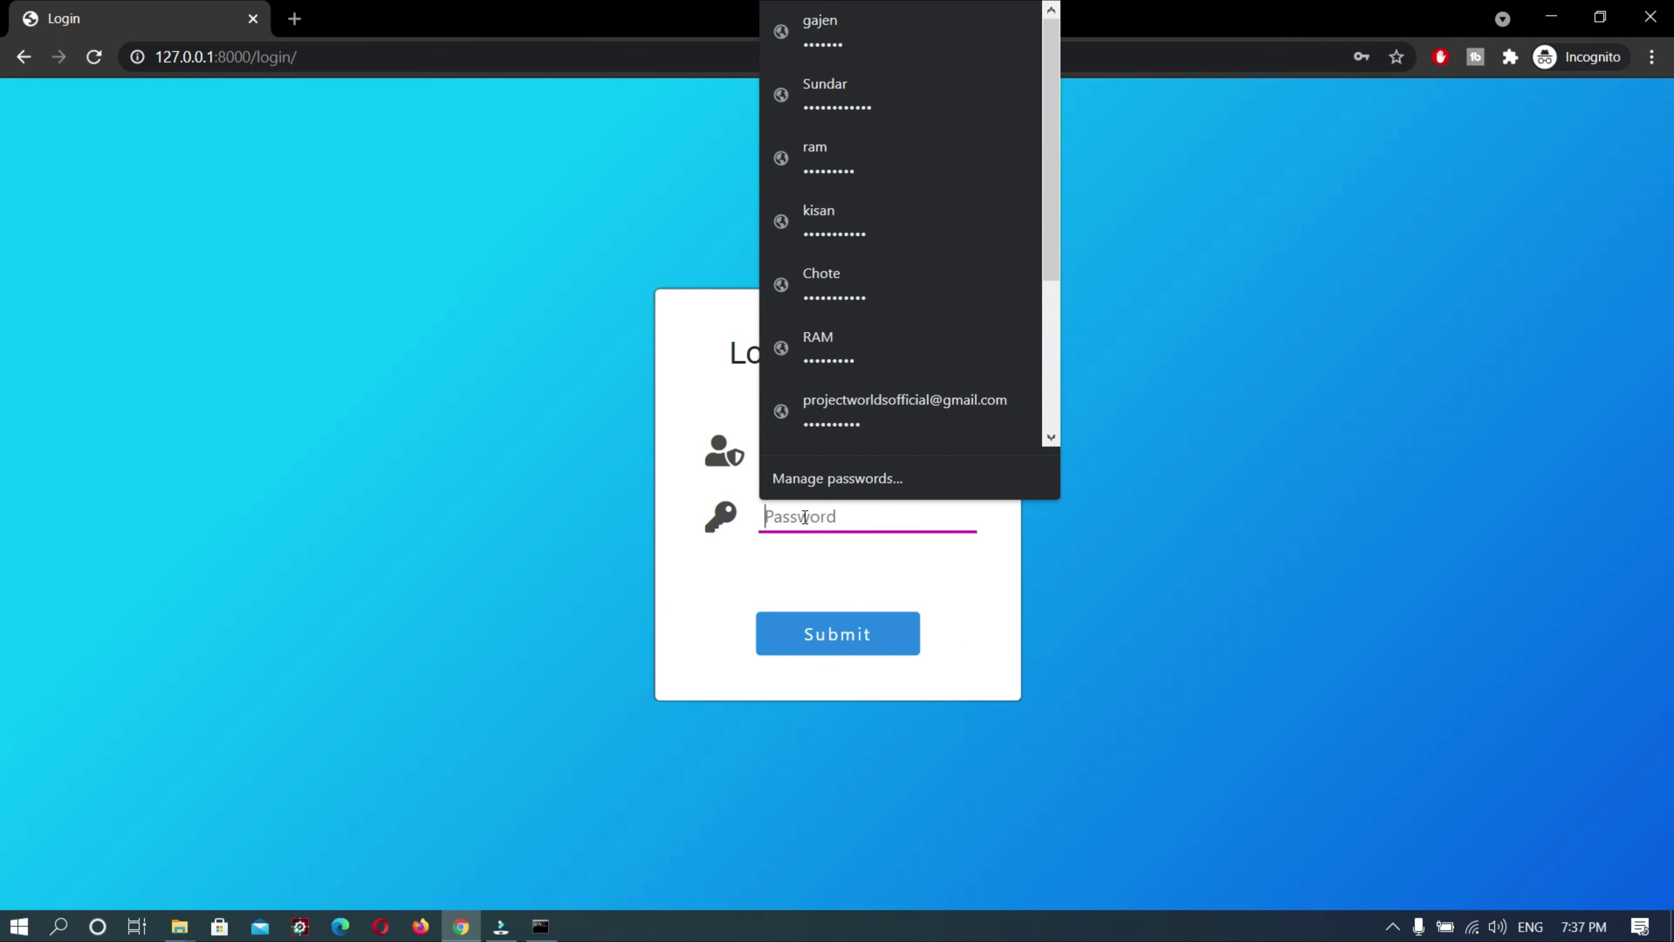
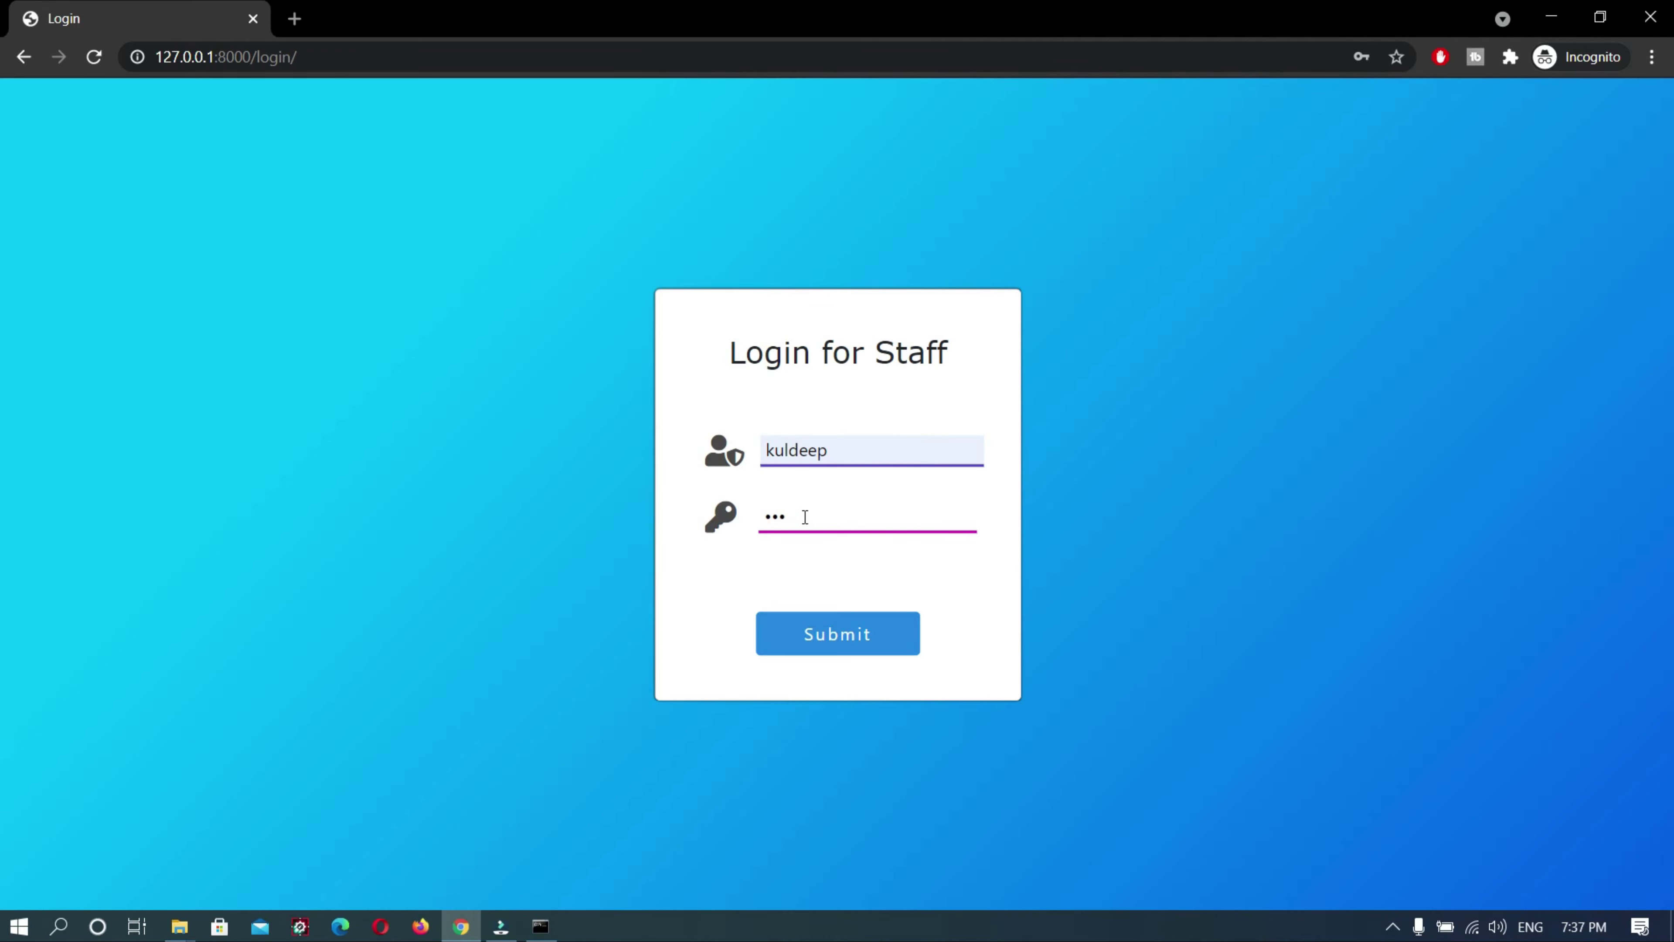
click(828, 643)
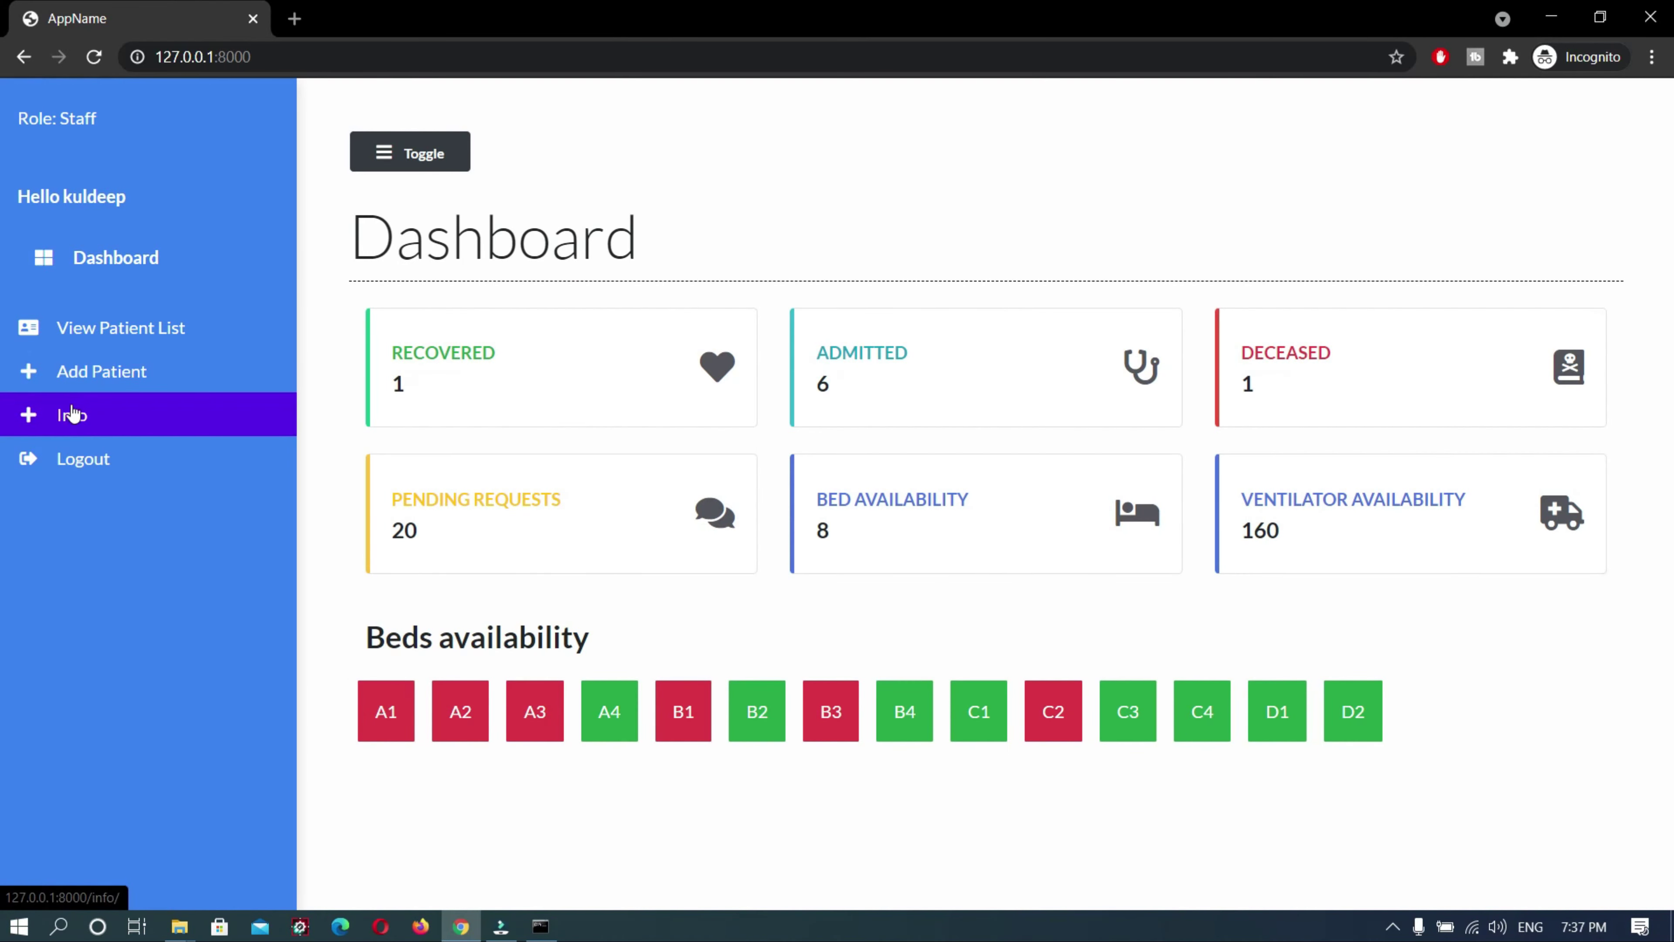
Filter the Patient List by patient name, bed C1 and doctor
click(89, 353)
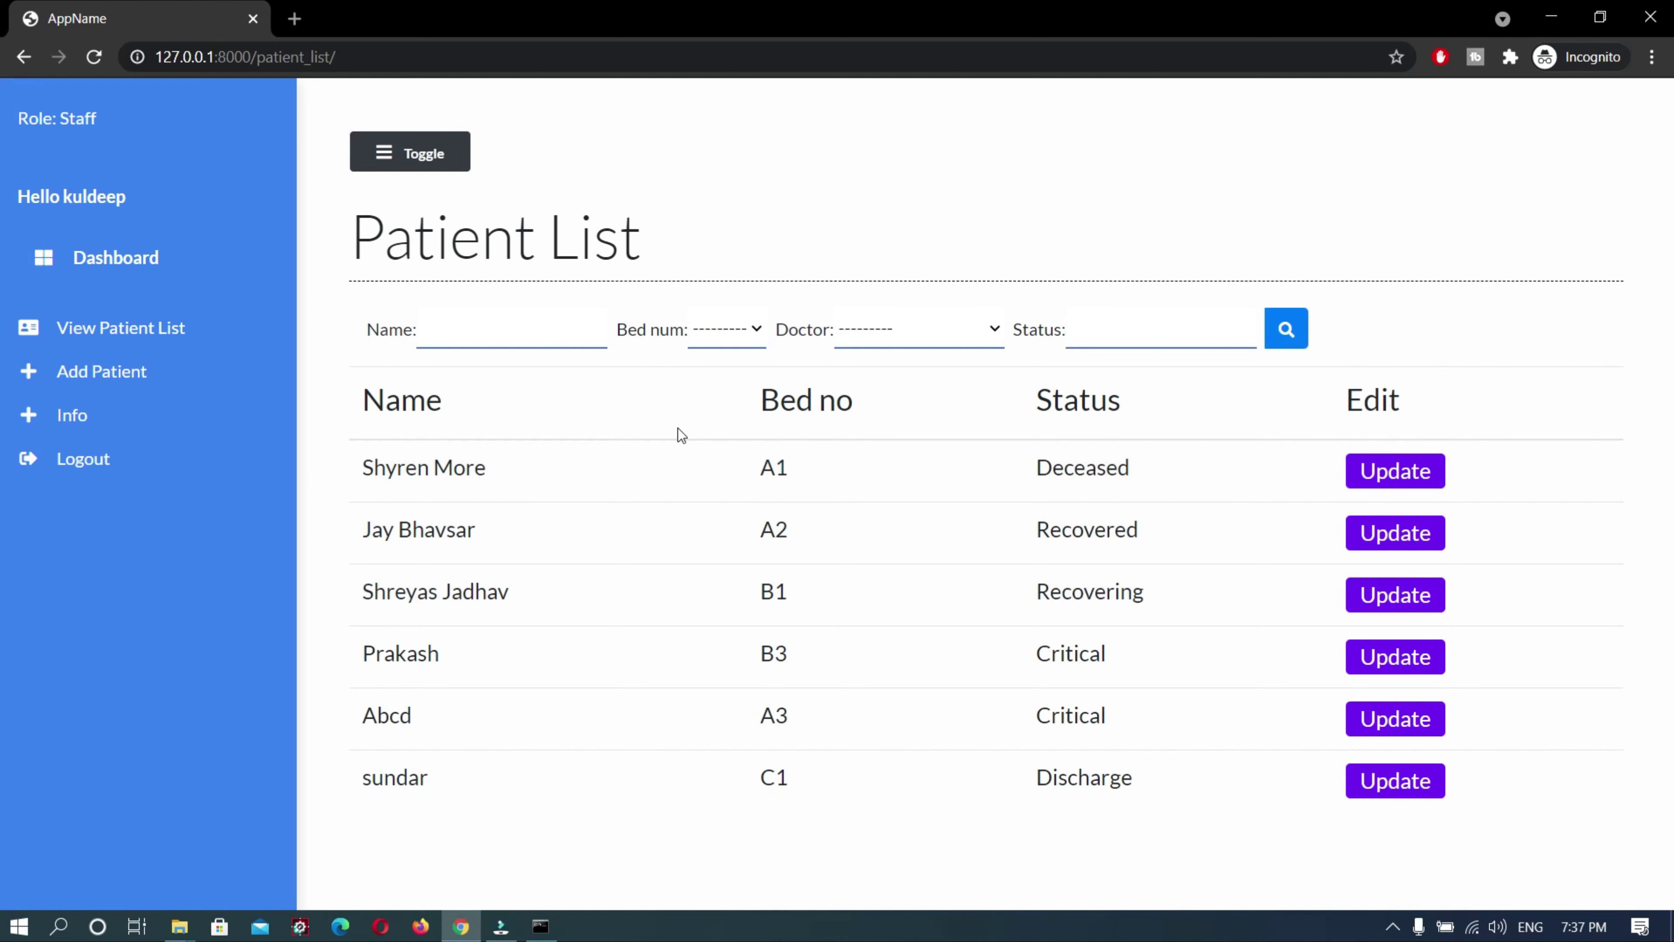
click(556, 339)
text(su)
key(Down)
key(Return)
click(743, 333)
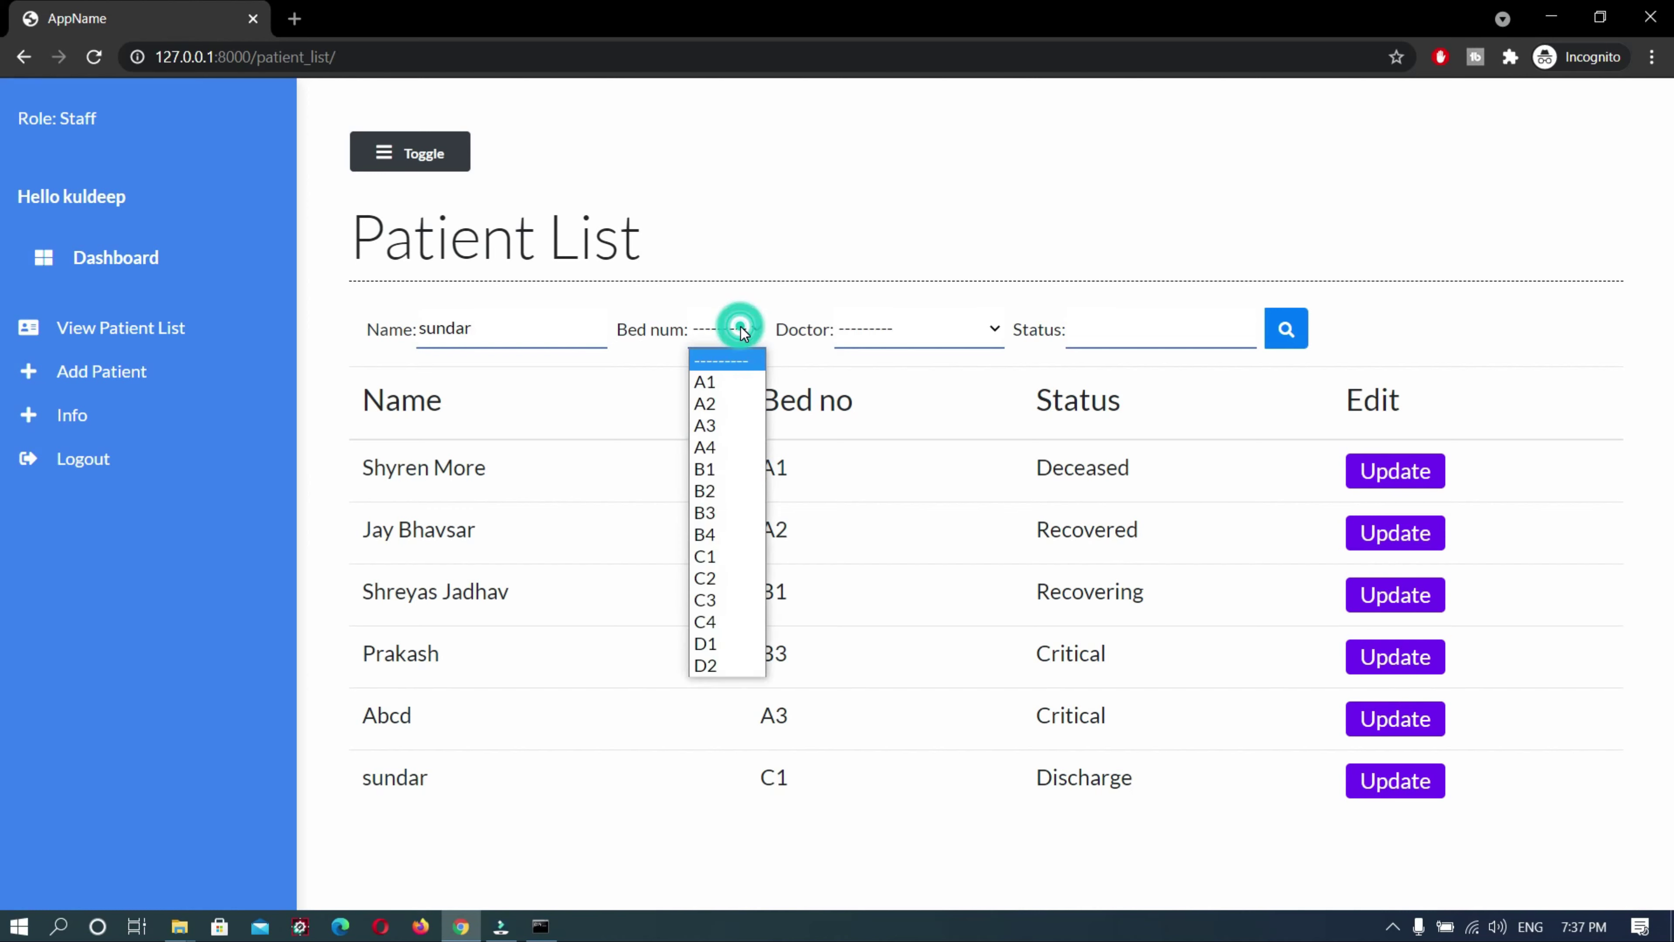
click(695, 559)
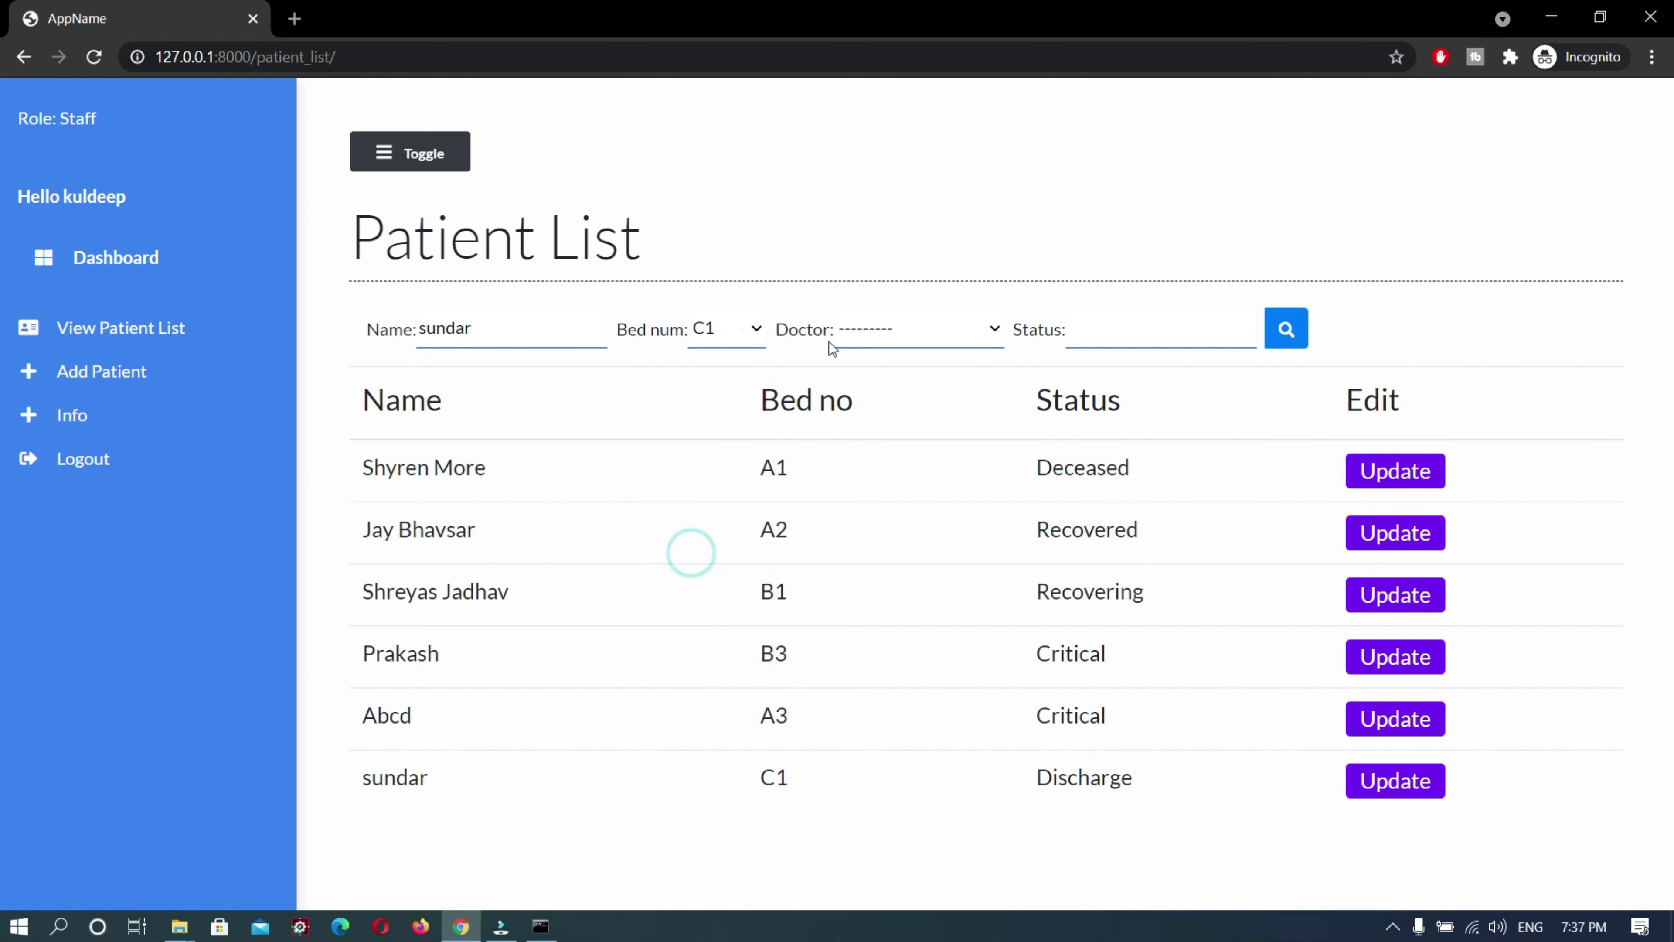
click(843, 333)
click(876, 468)
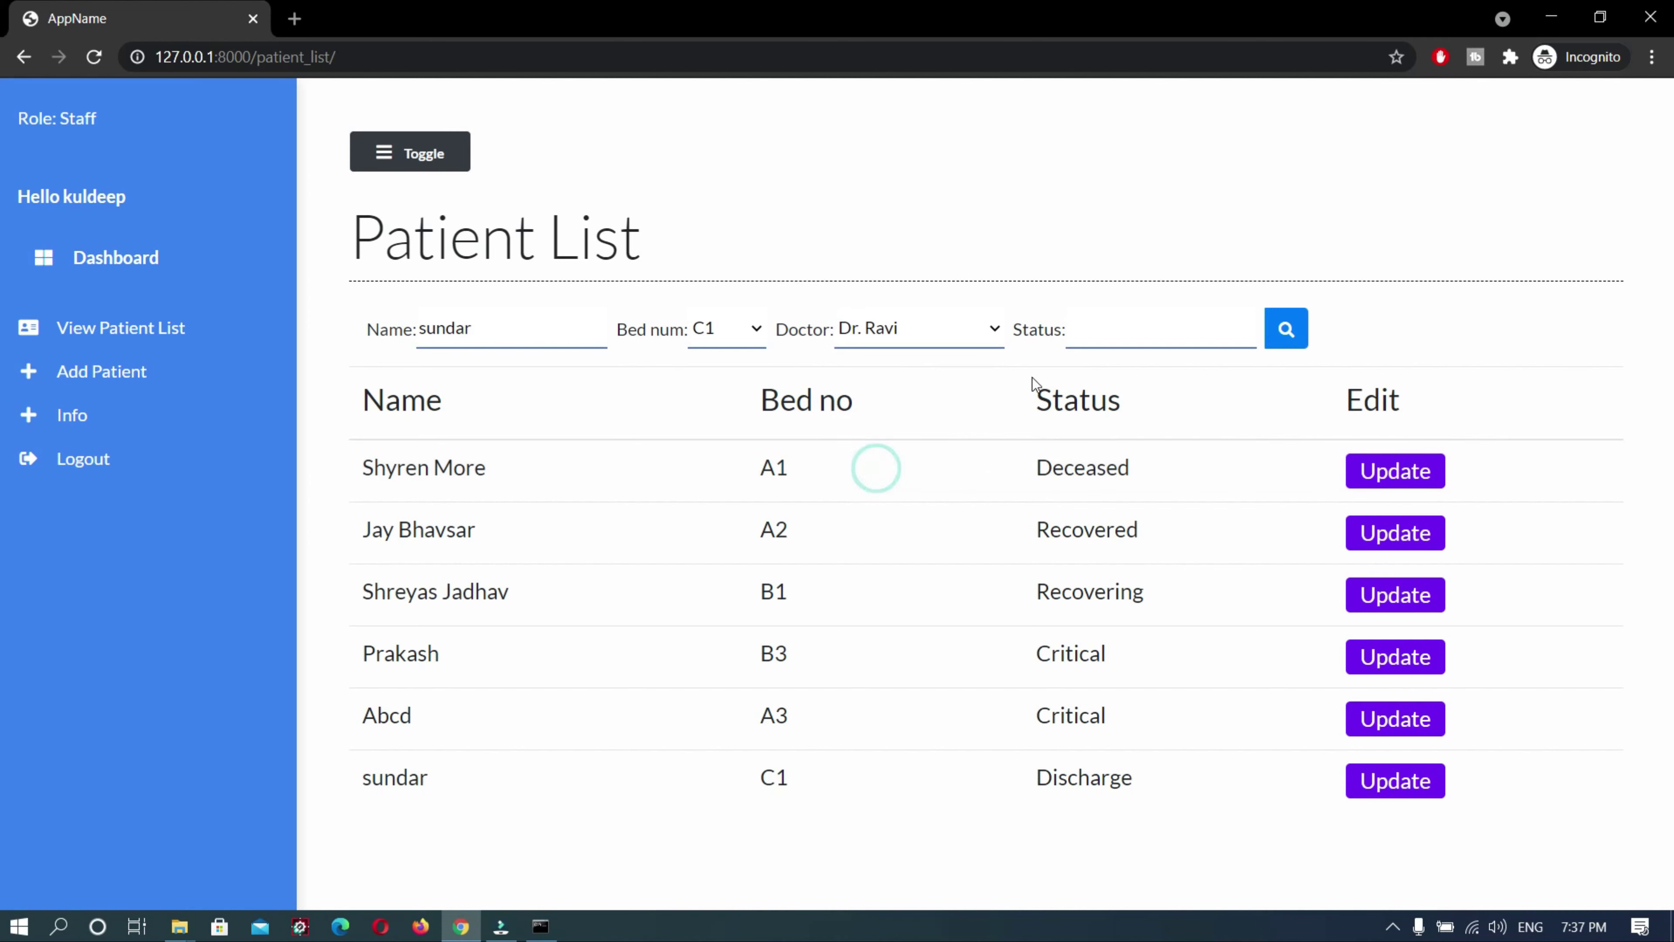
click(1282, 331)
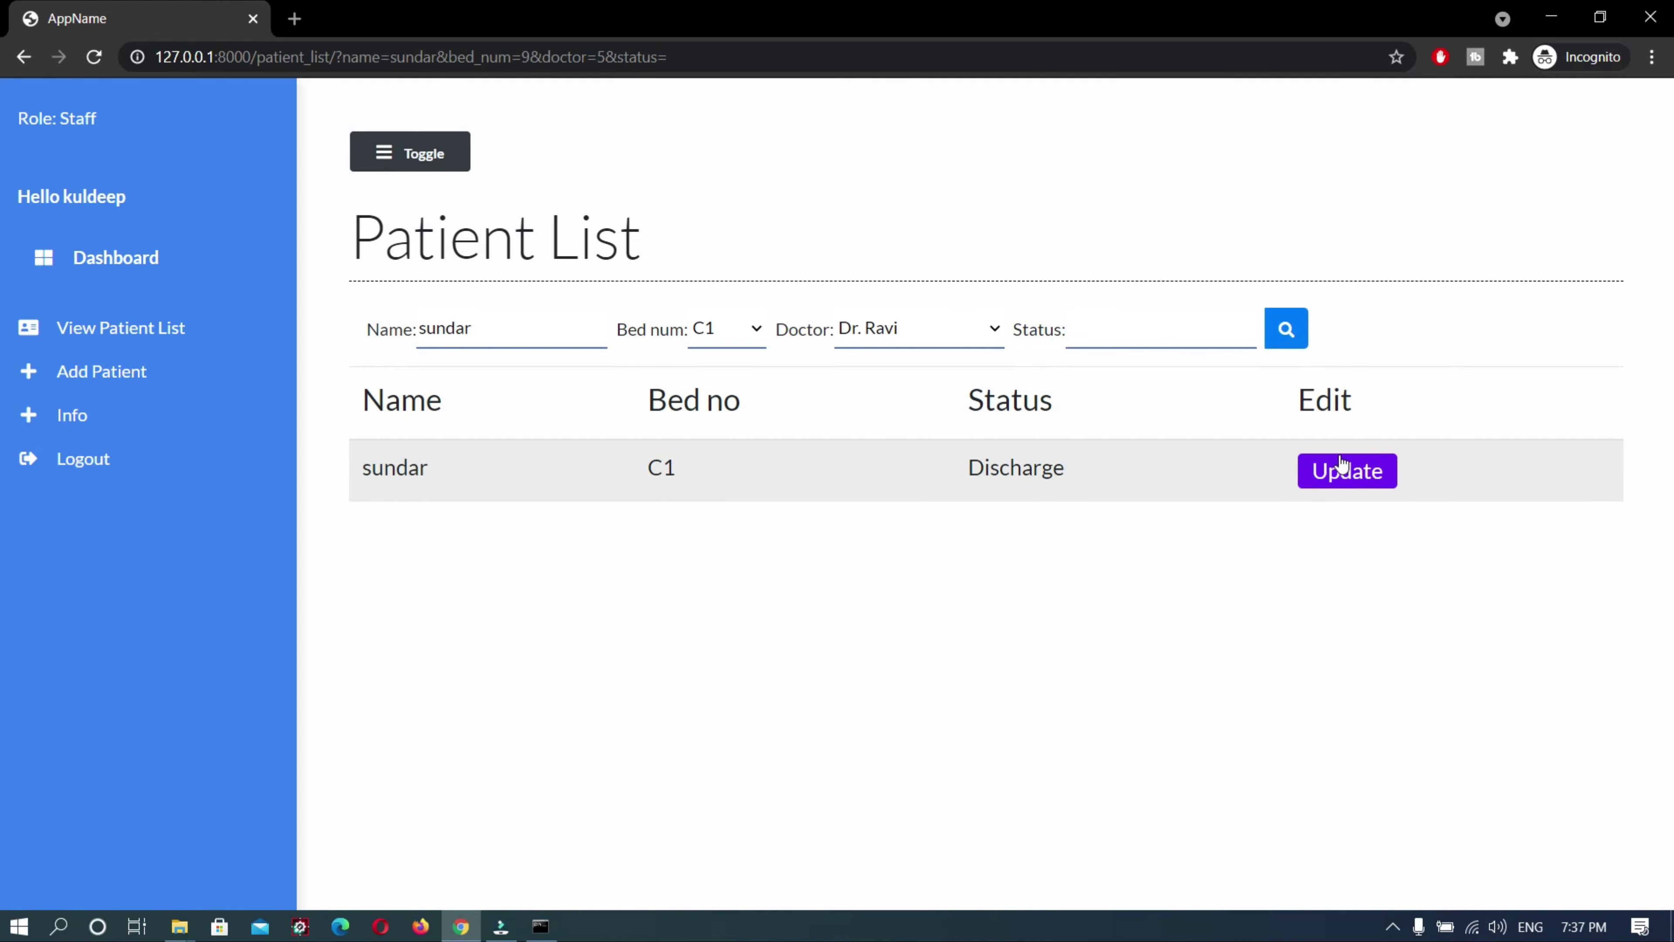
Open the matching bed C1 patient's record and save it
click(1338, 472)
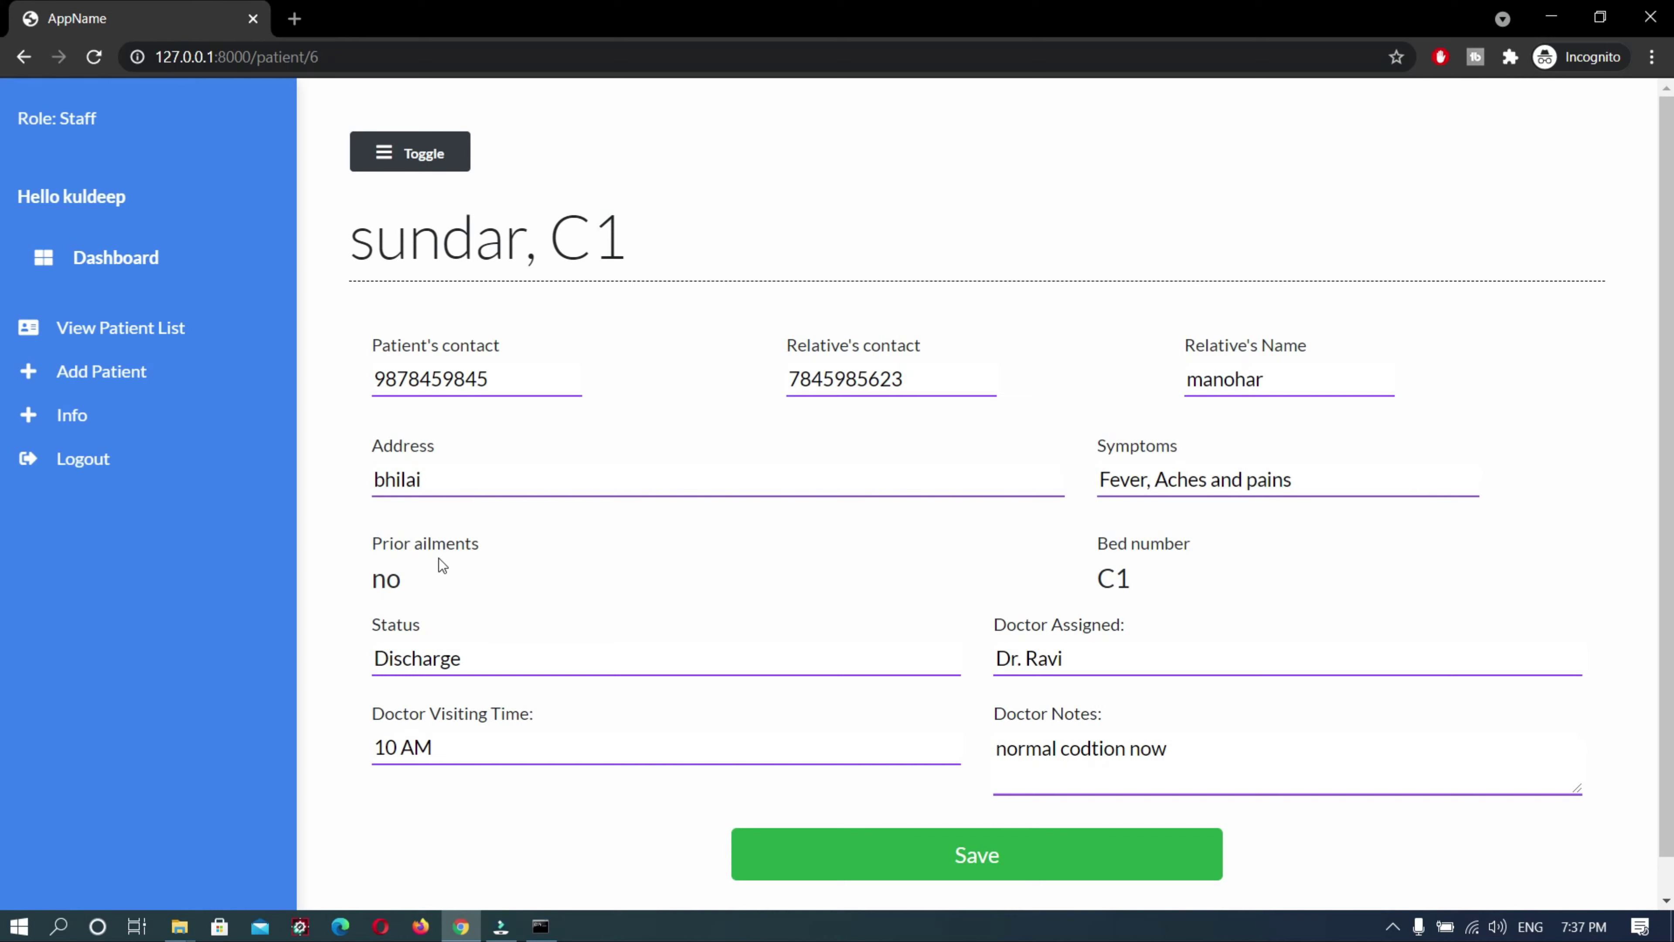
scroll(461, 596, down, 1)
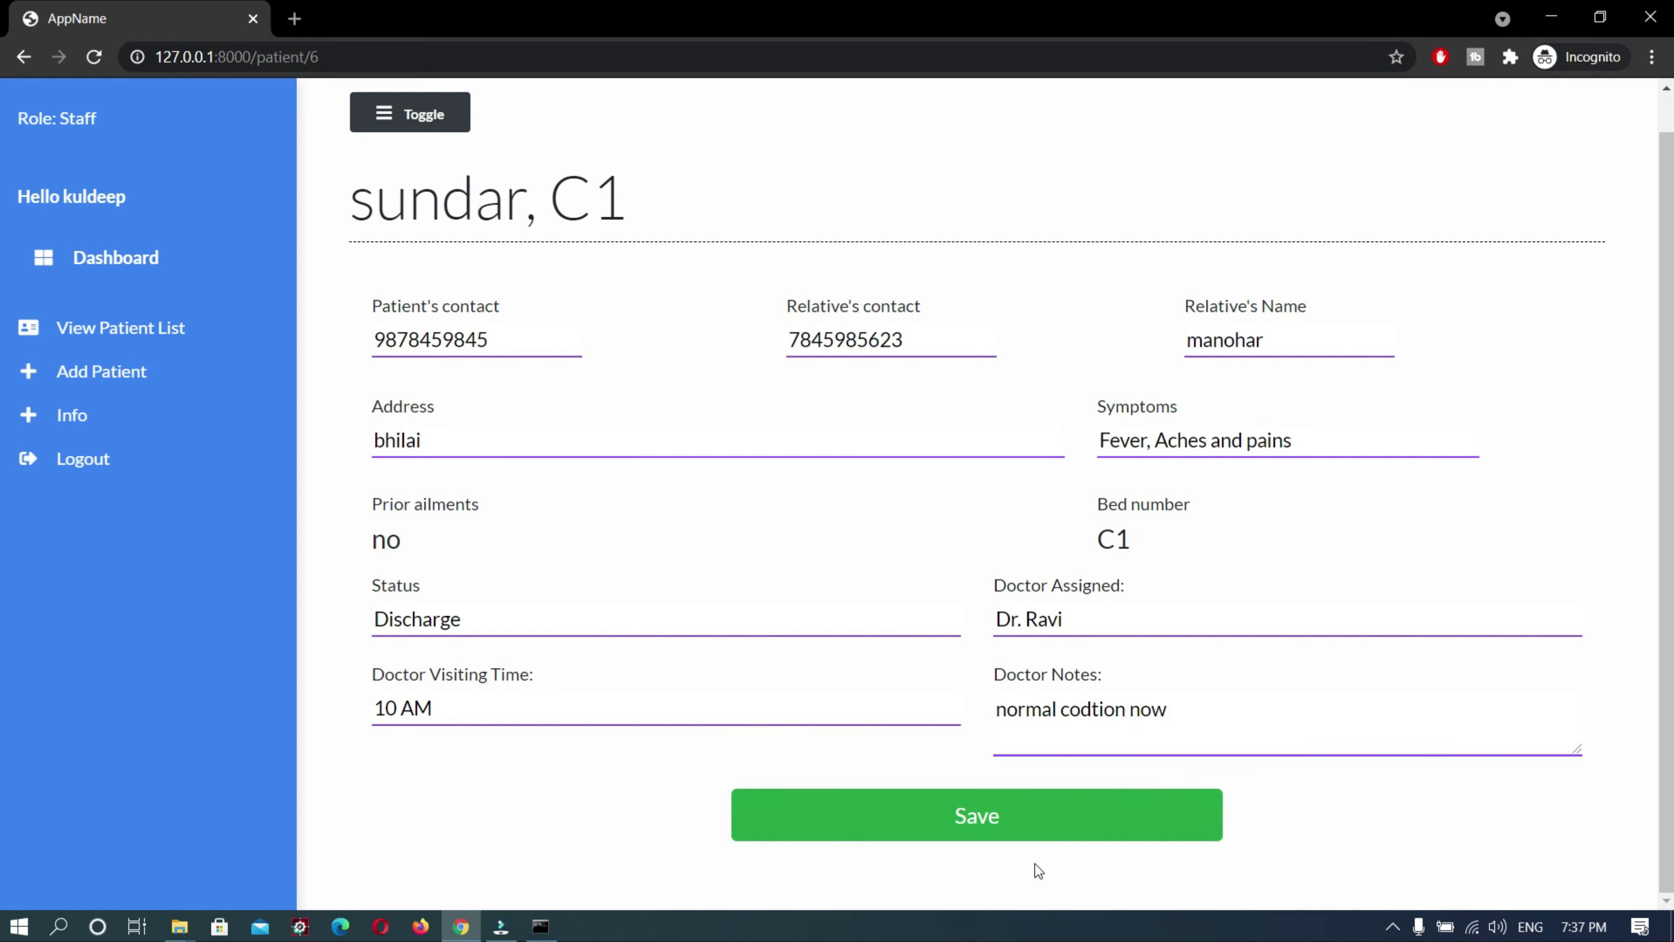
click(989, 827)
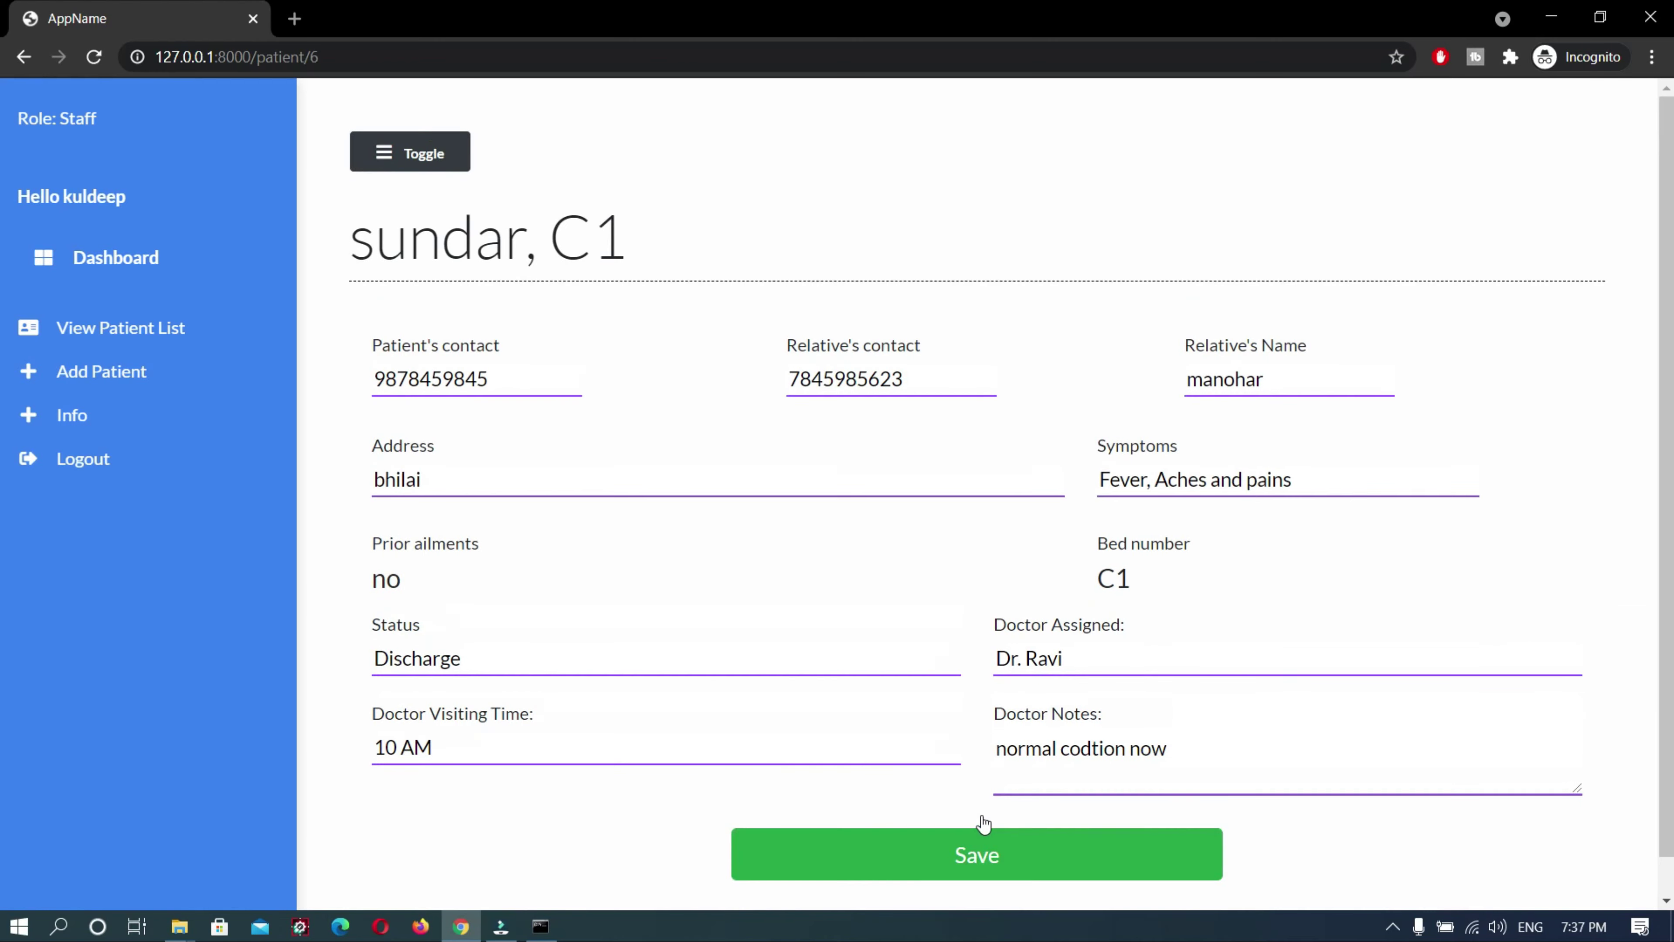
On the Add Patient form, enter the patient's name, phone, relative's name, relative's contact and address
click(80, 388)
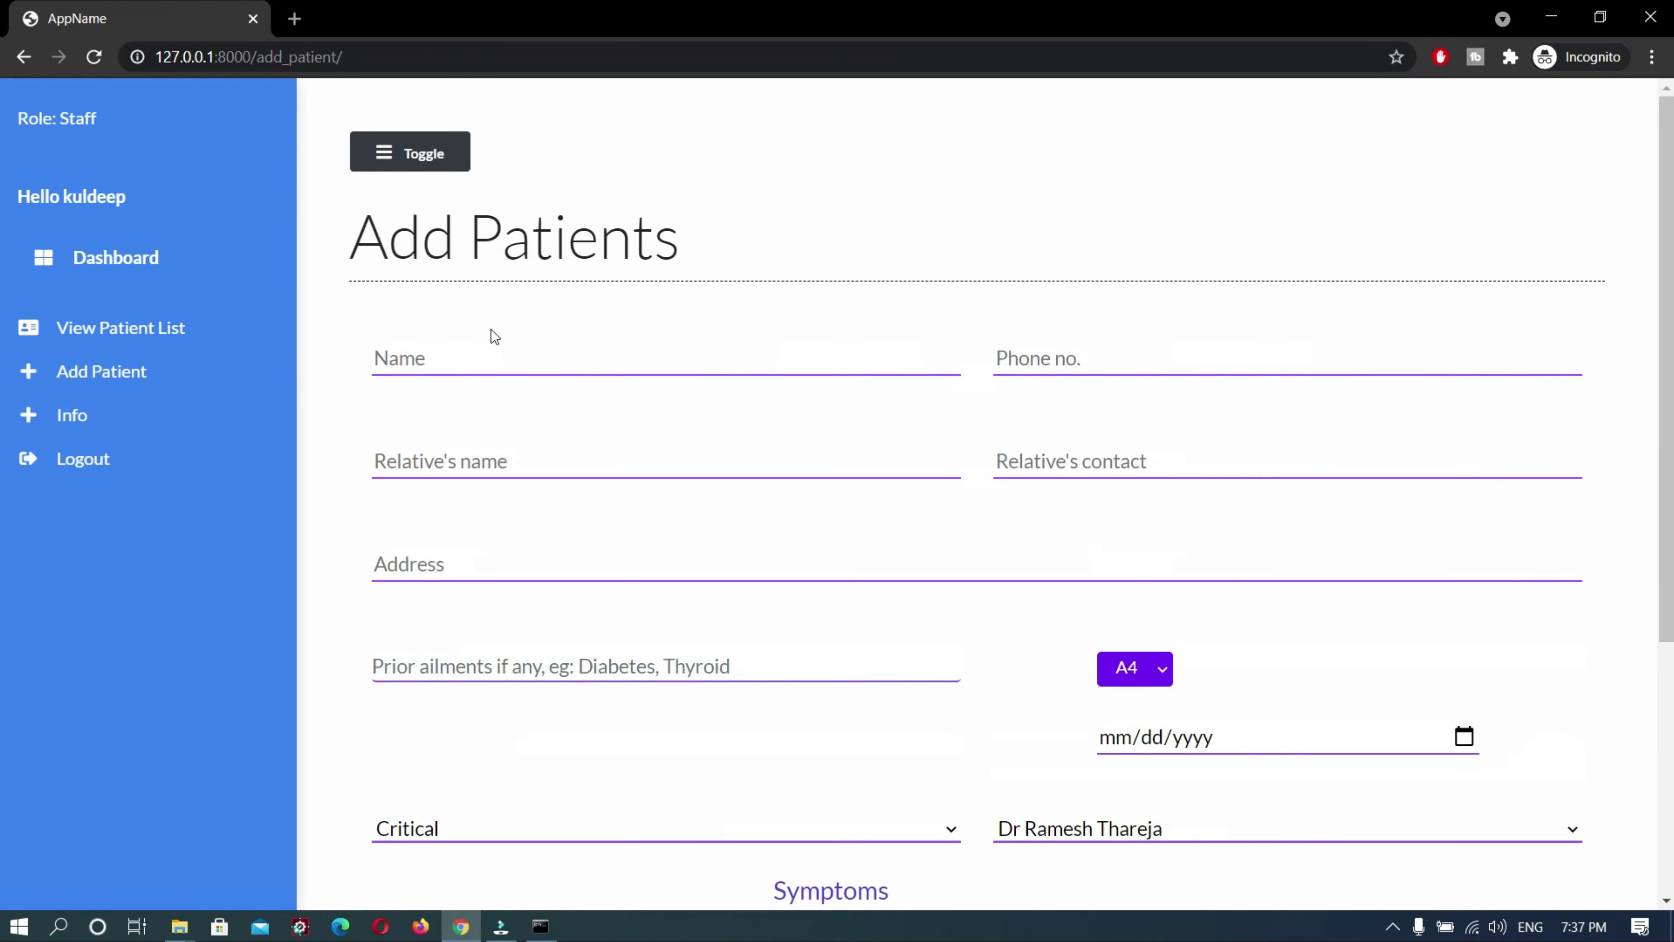
click(484, 356)
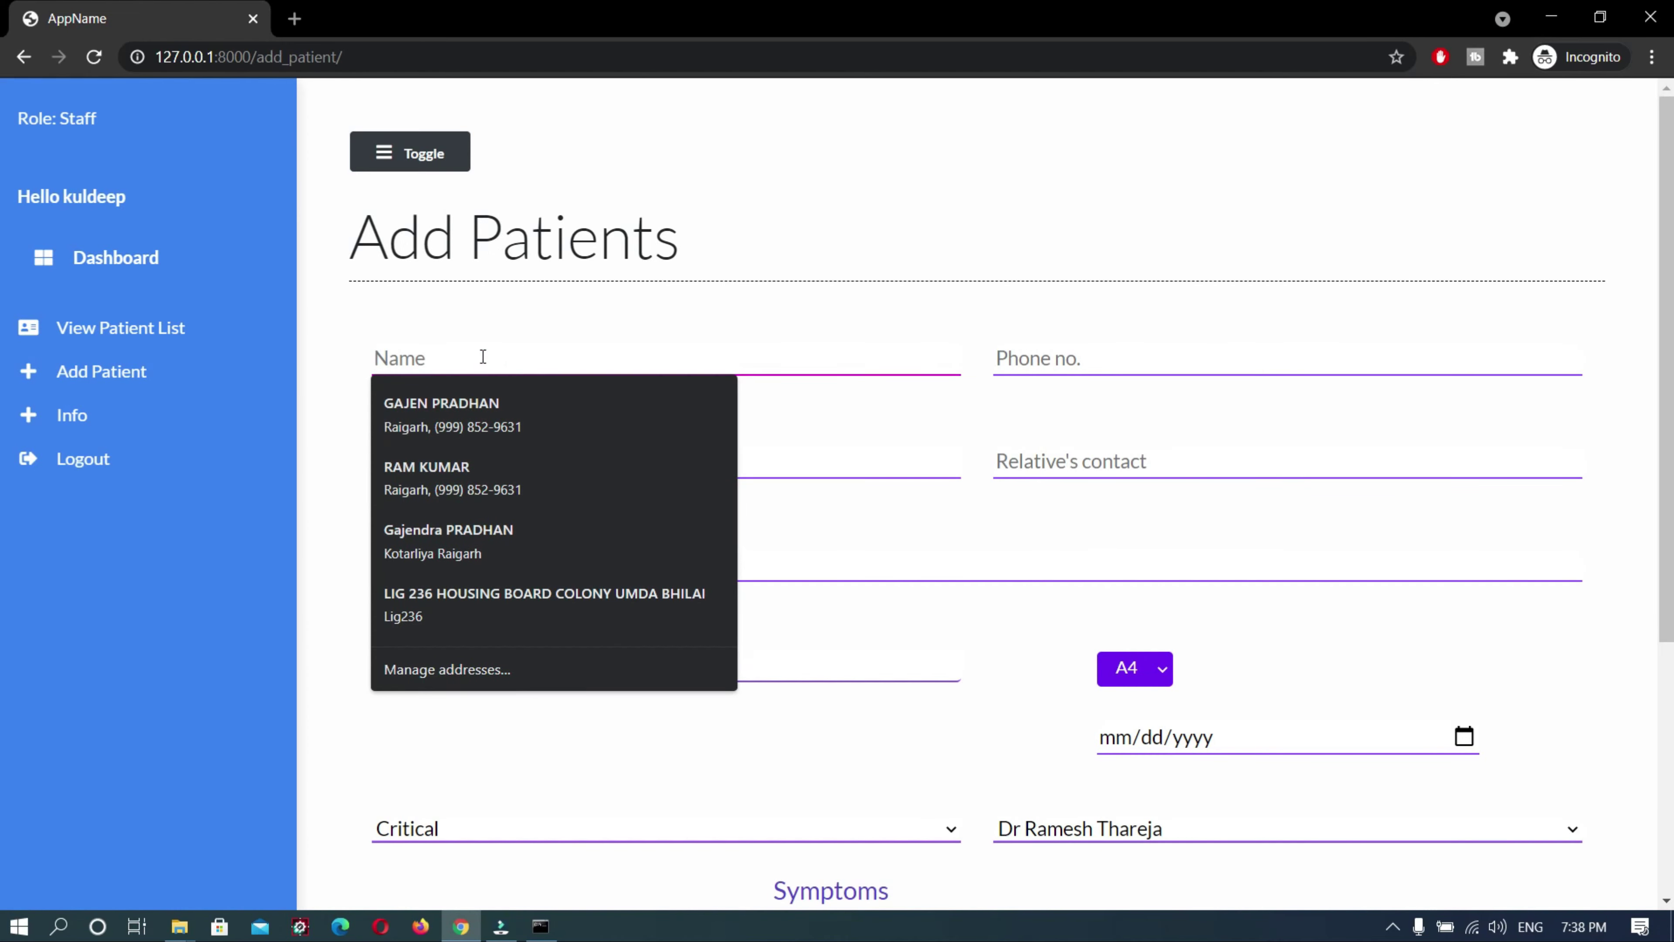
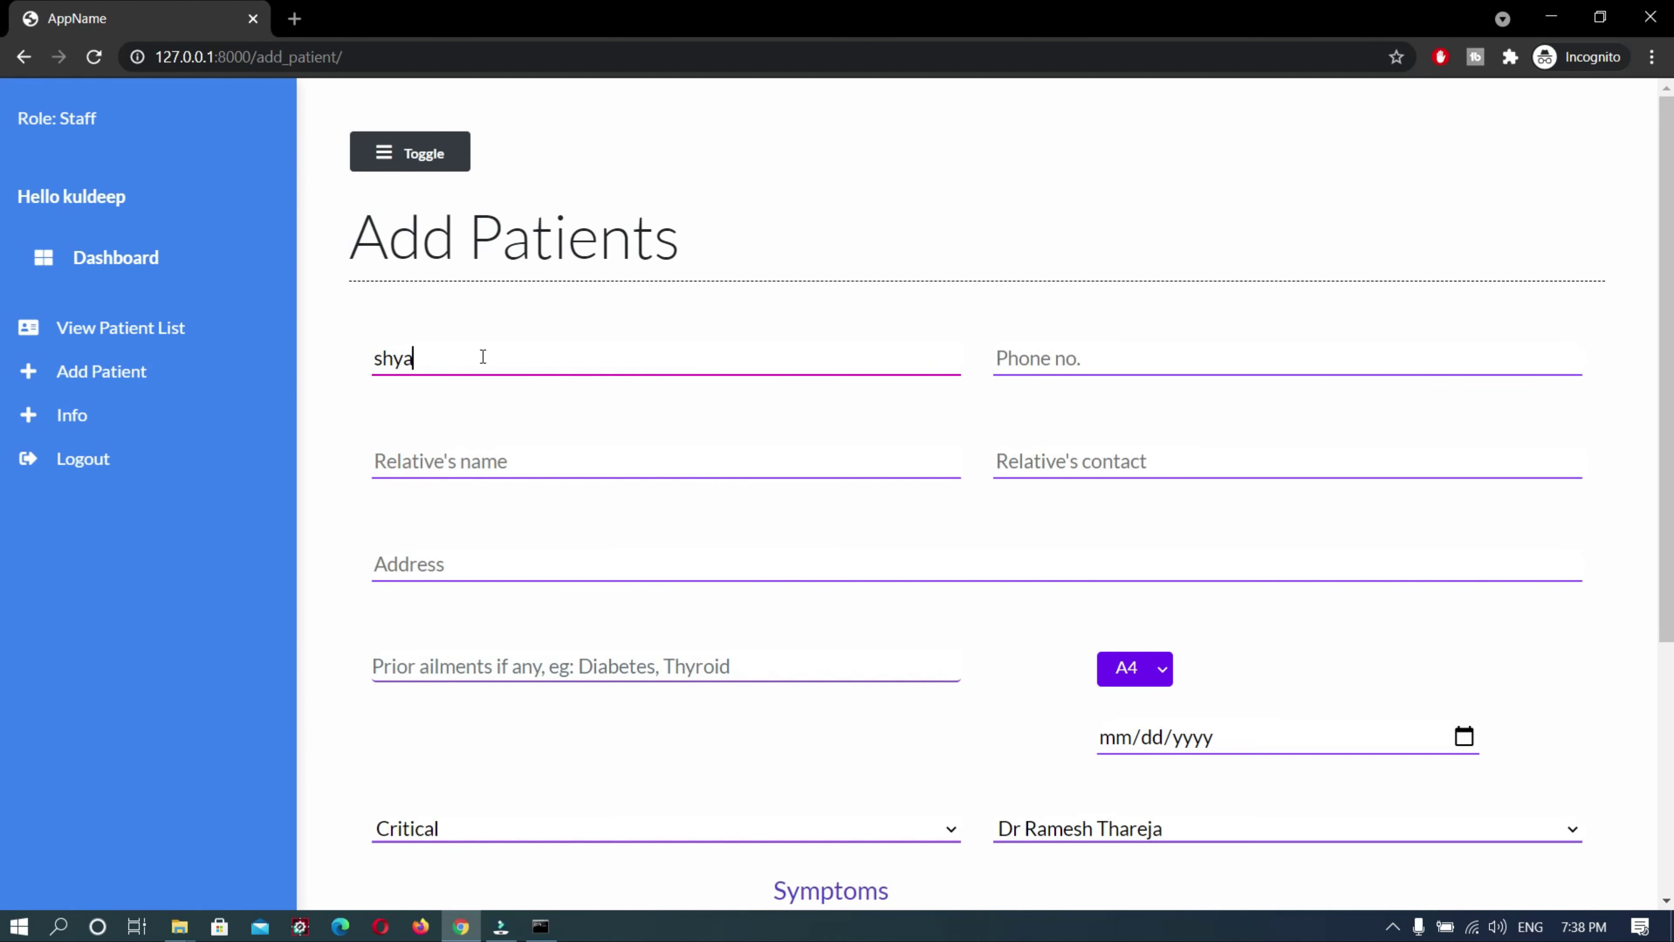
click(1045, 361)
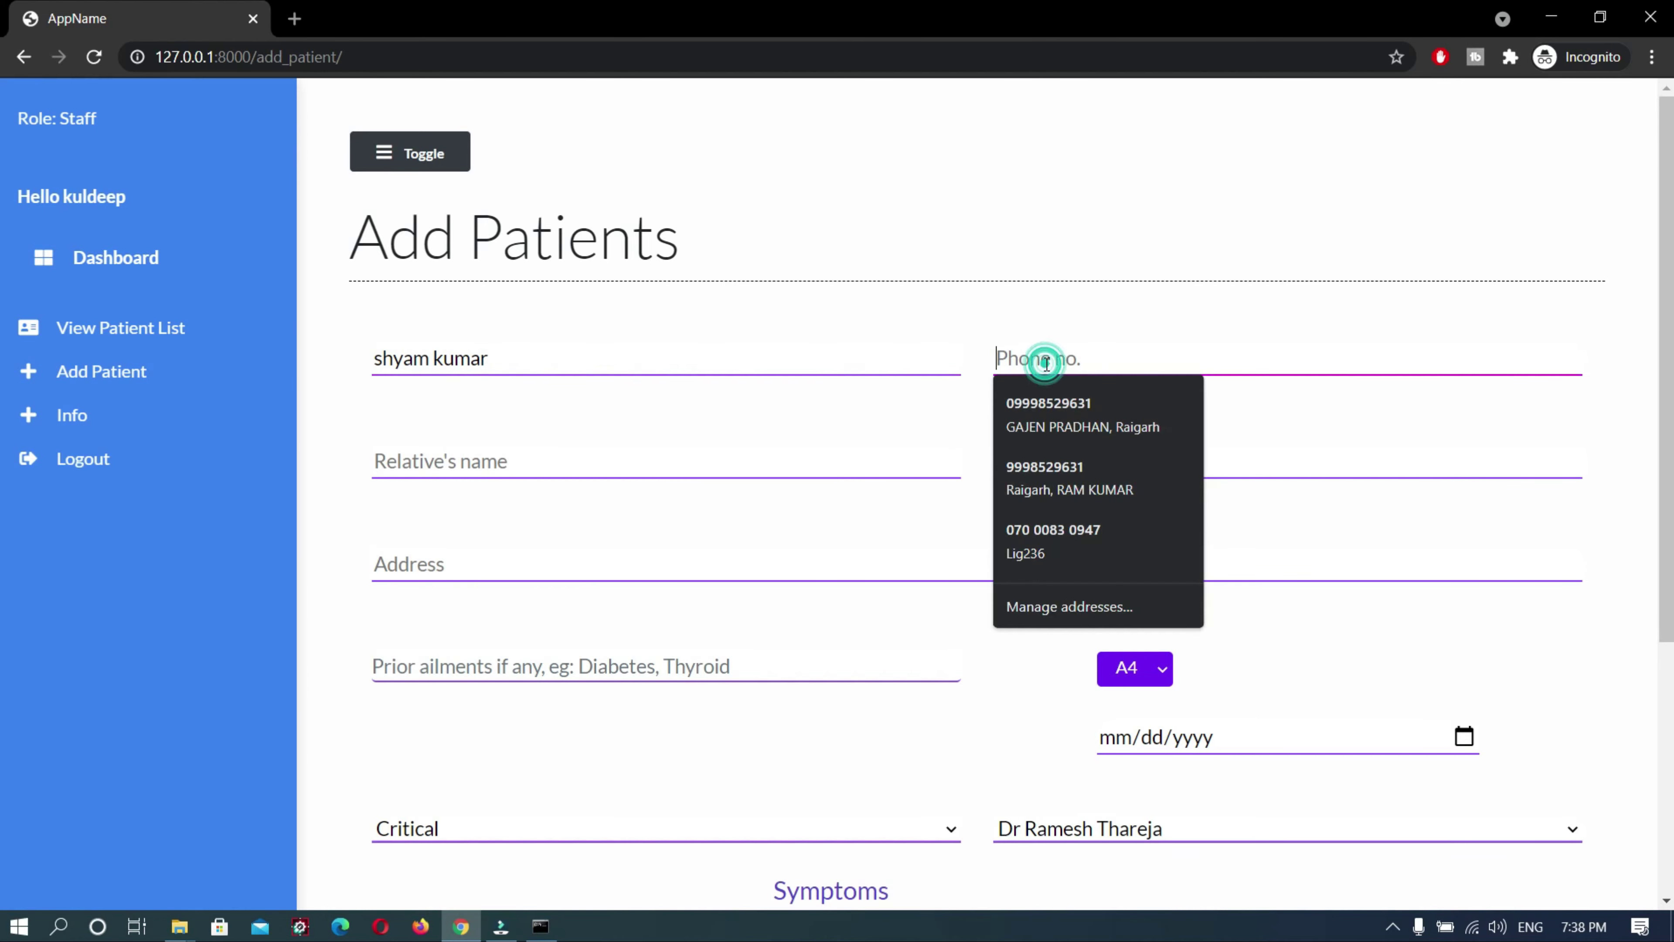
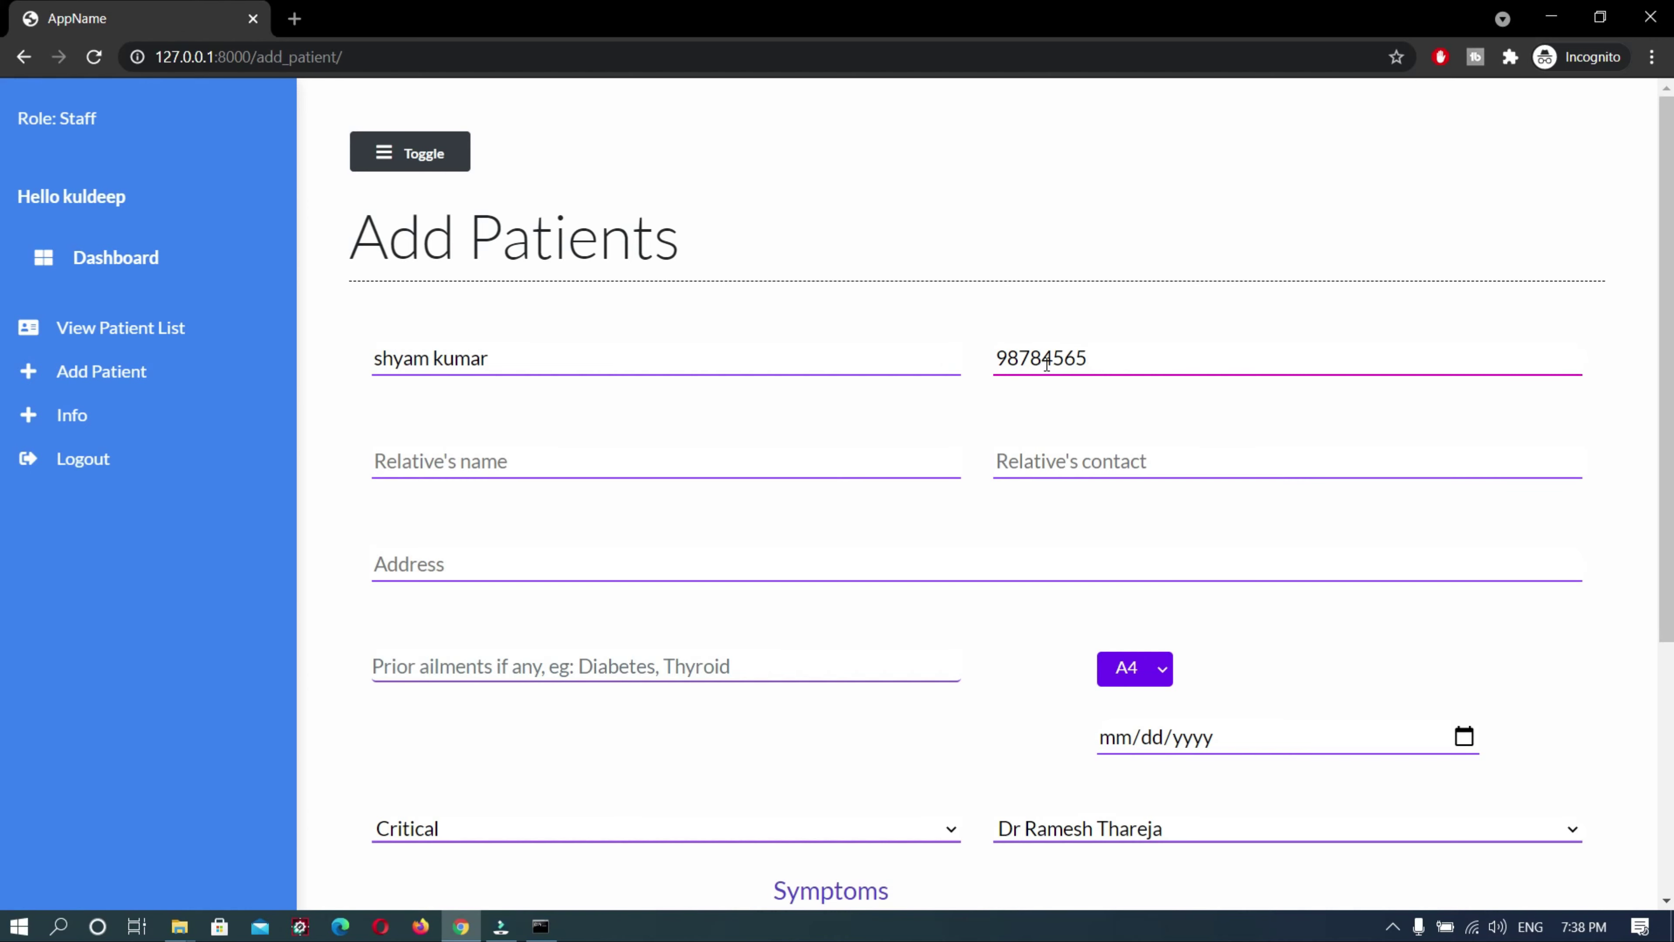
click(592, 465)
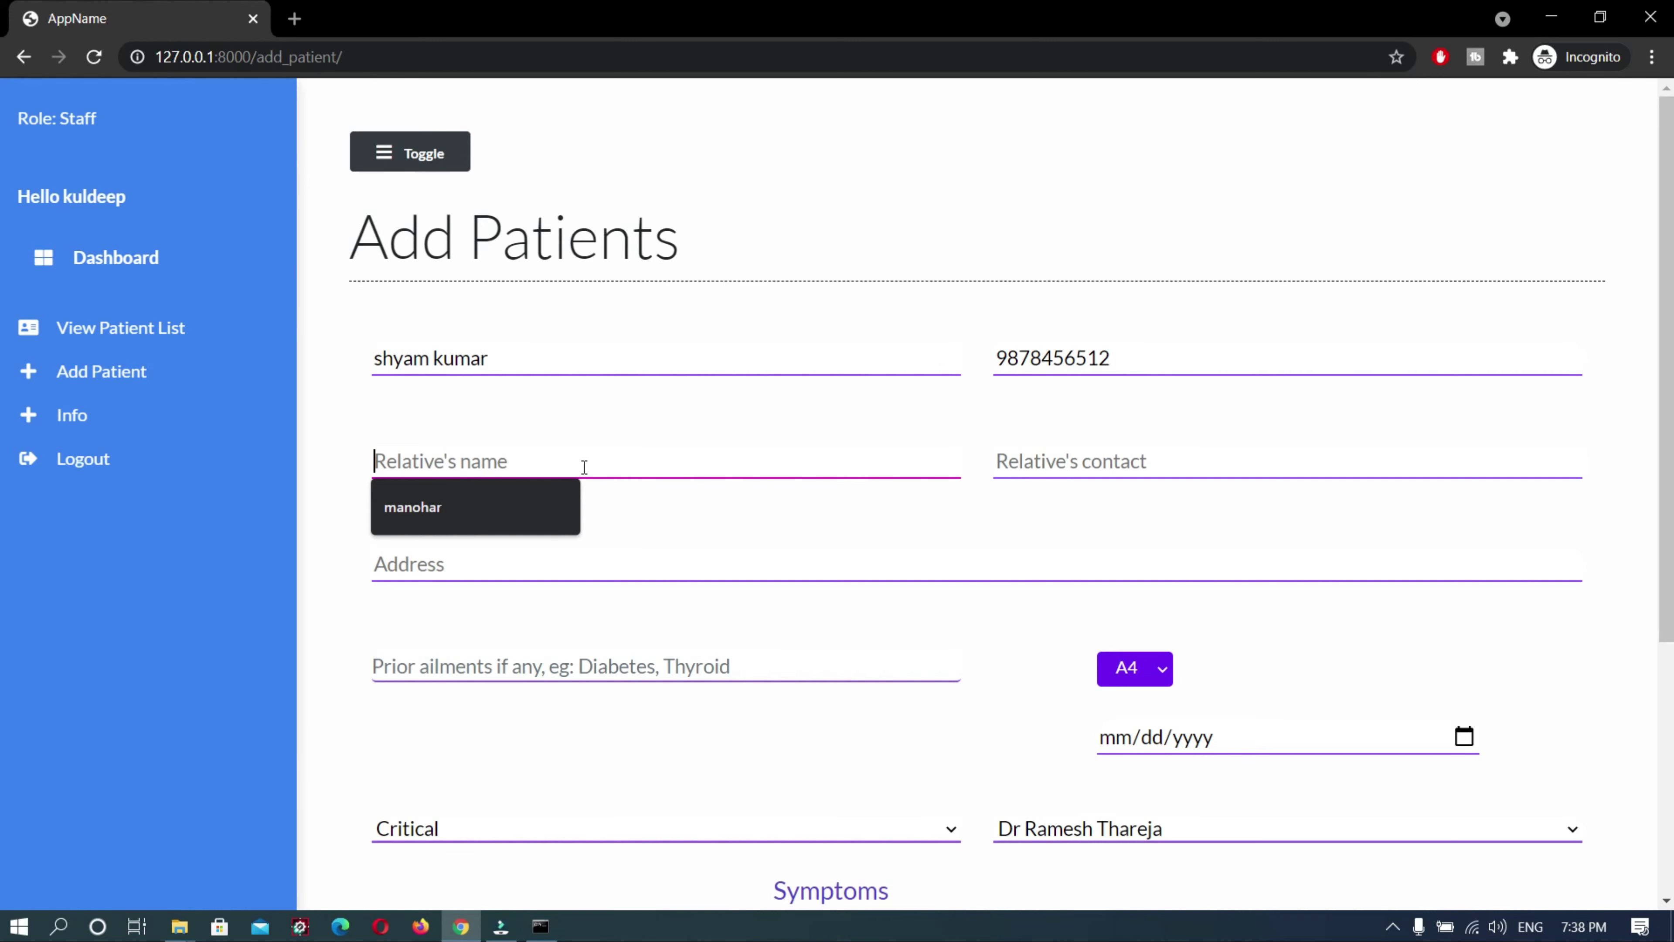
text(subham)
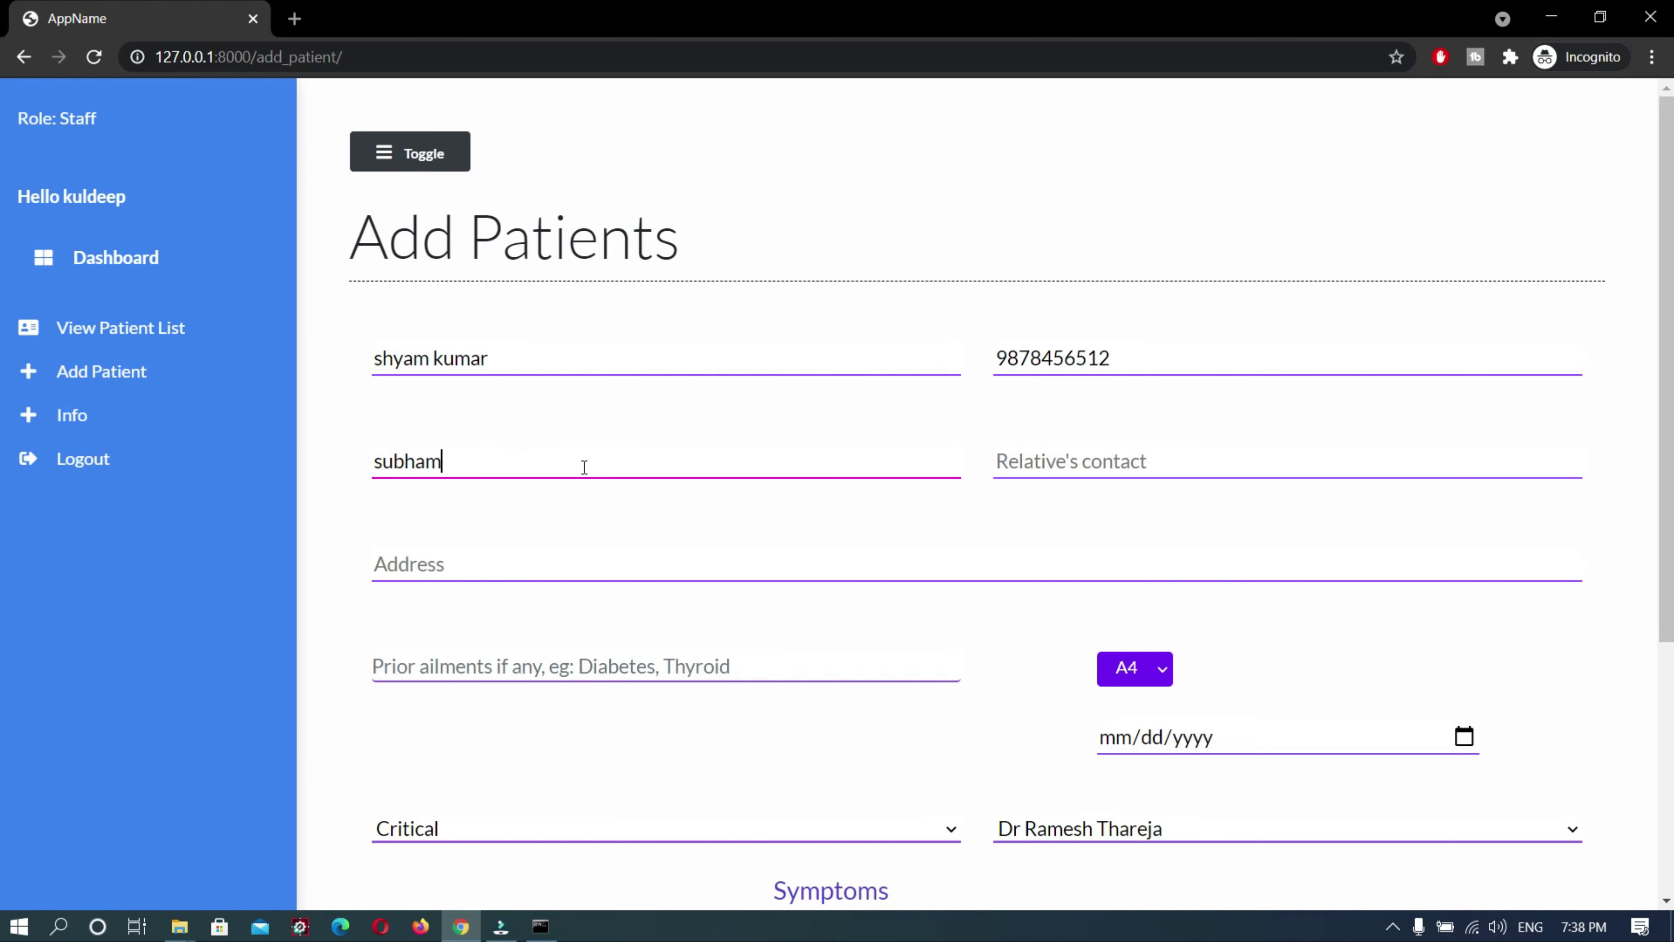
click(1229, 457)
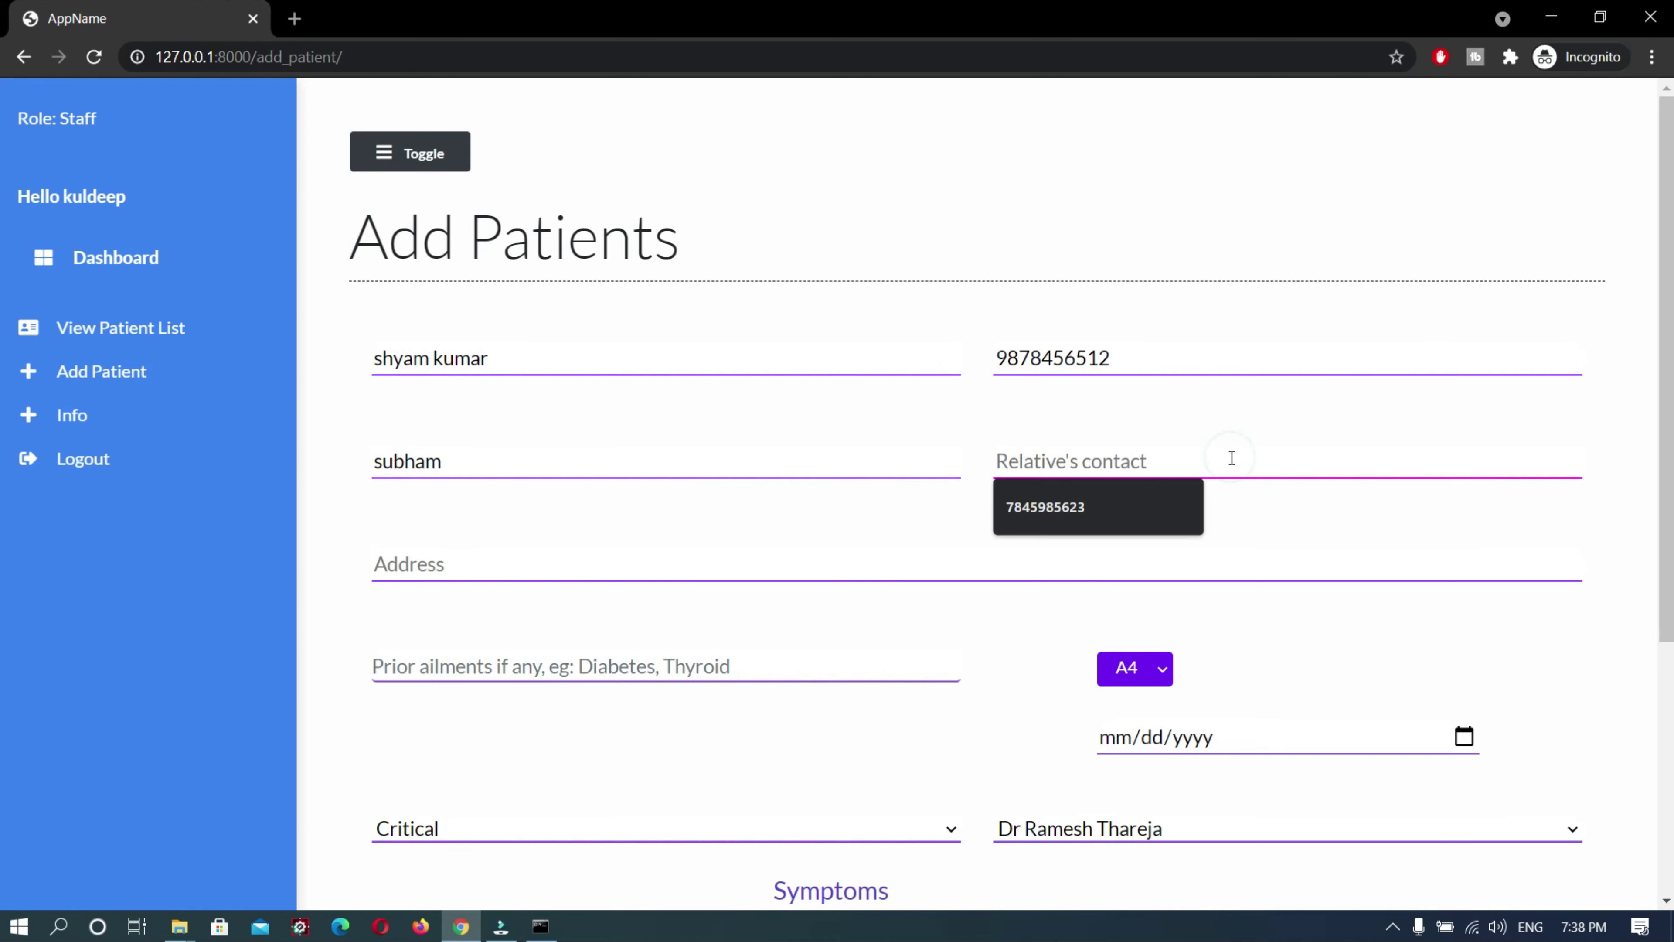
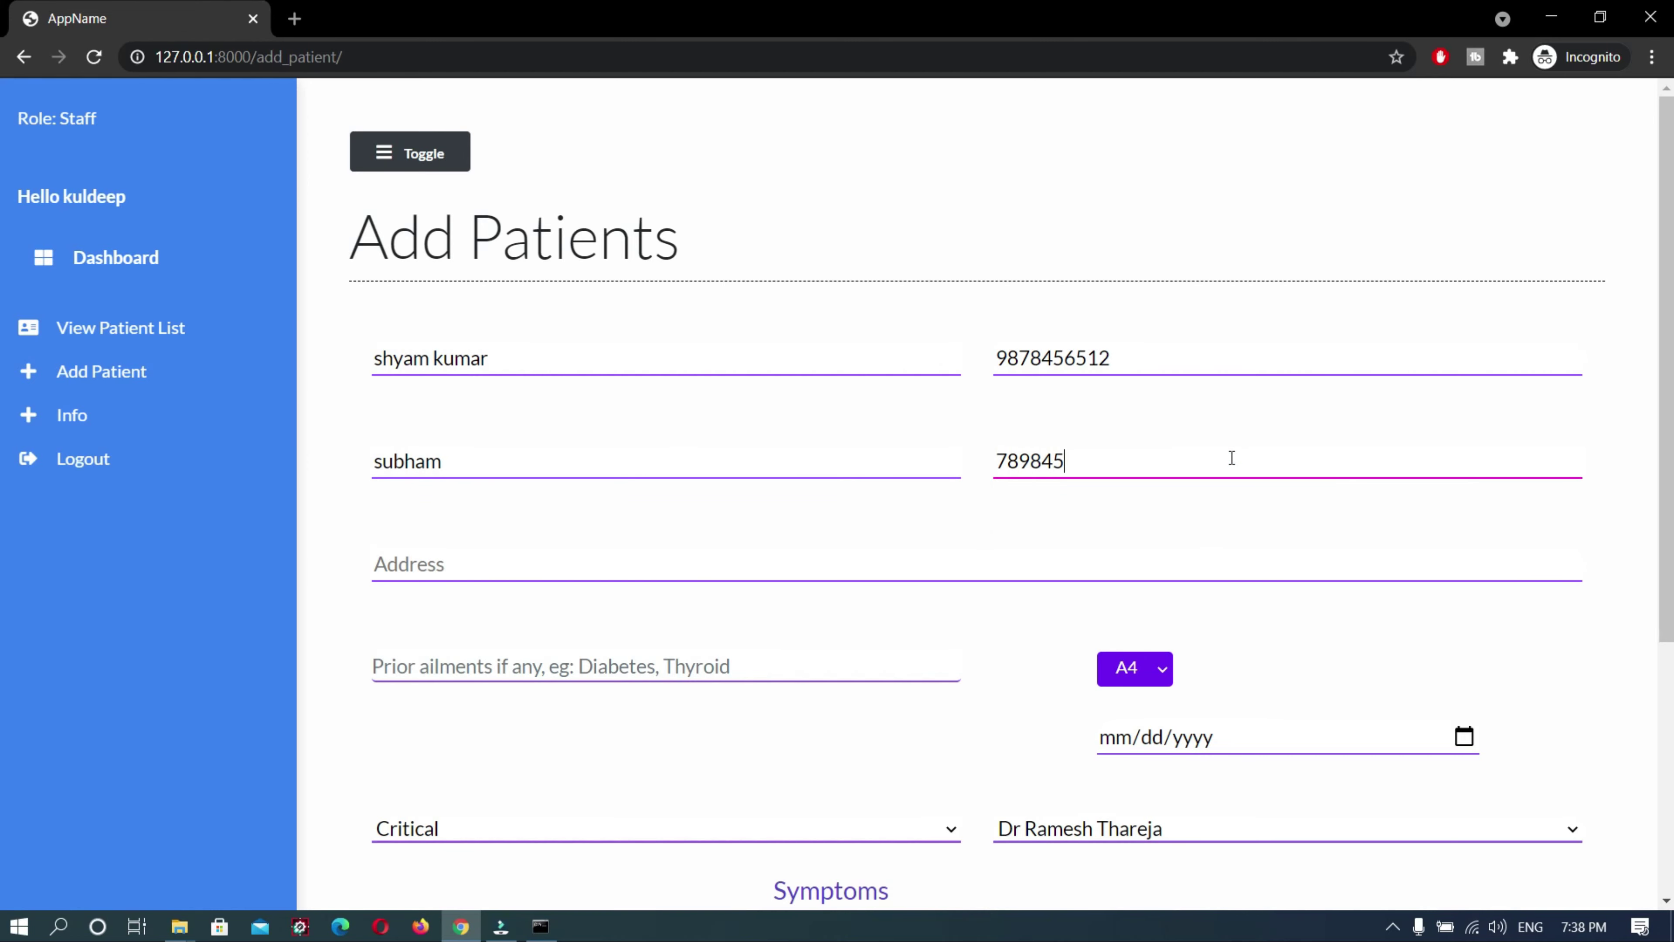
click(638, 564)
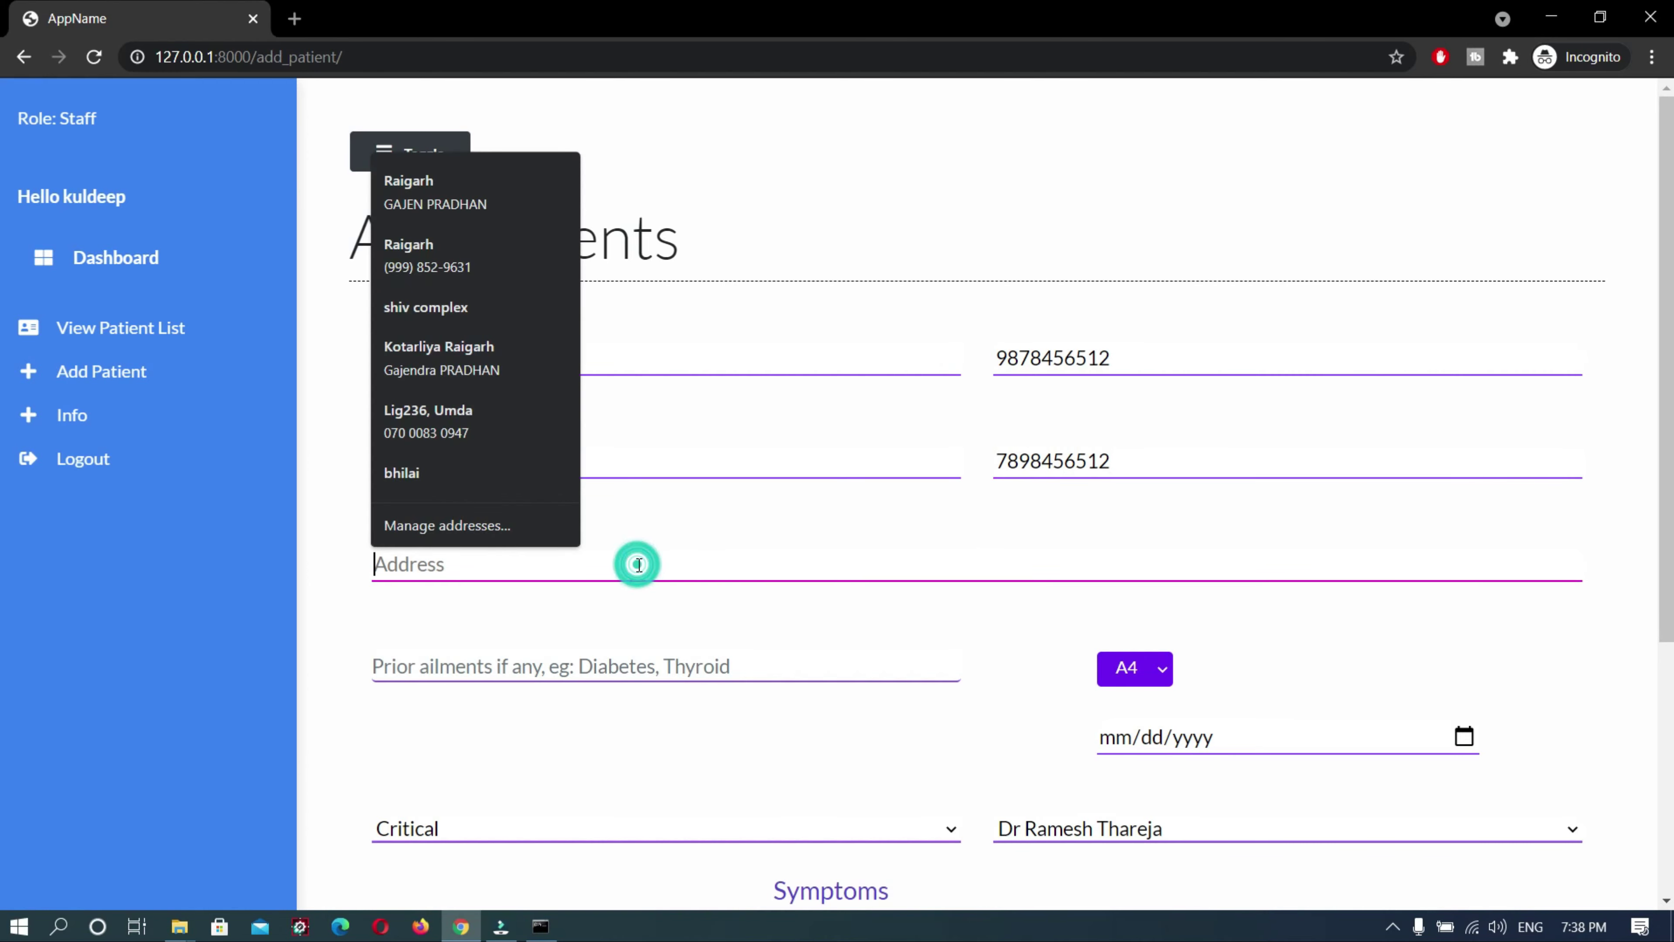
text(Dur)
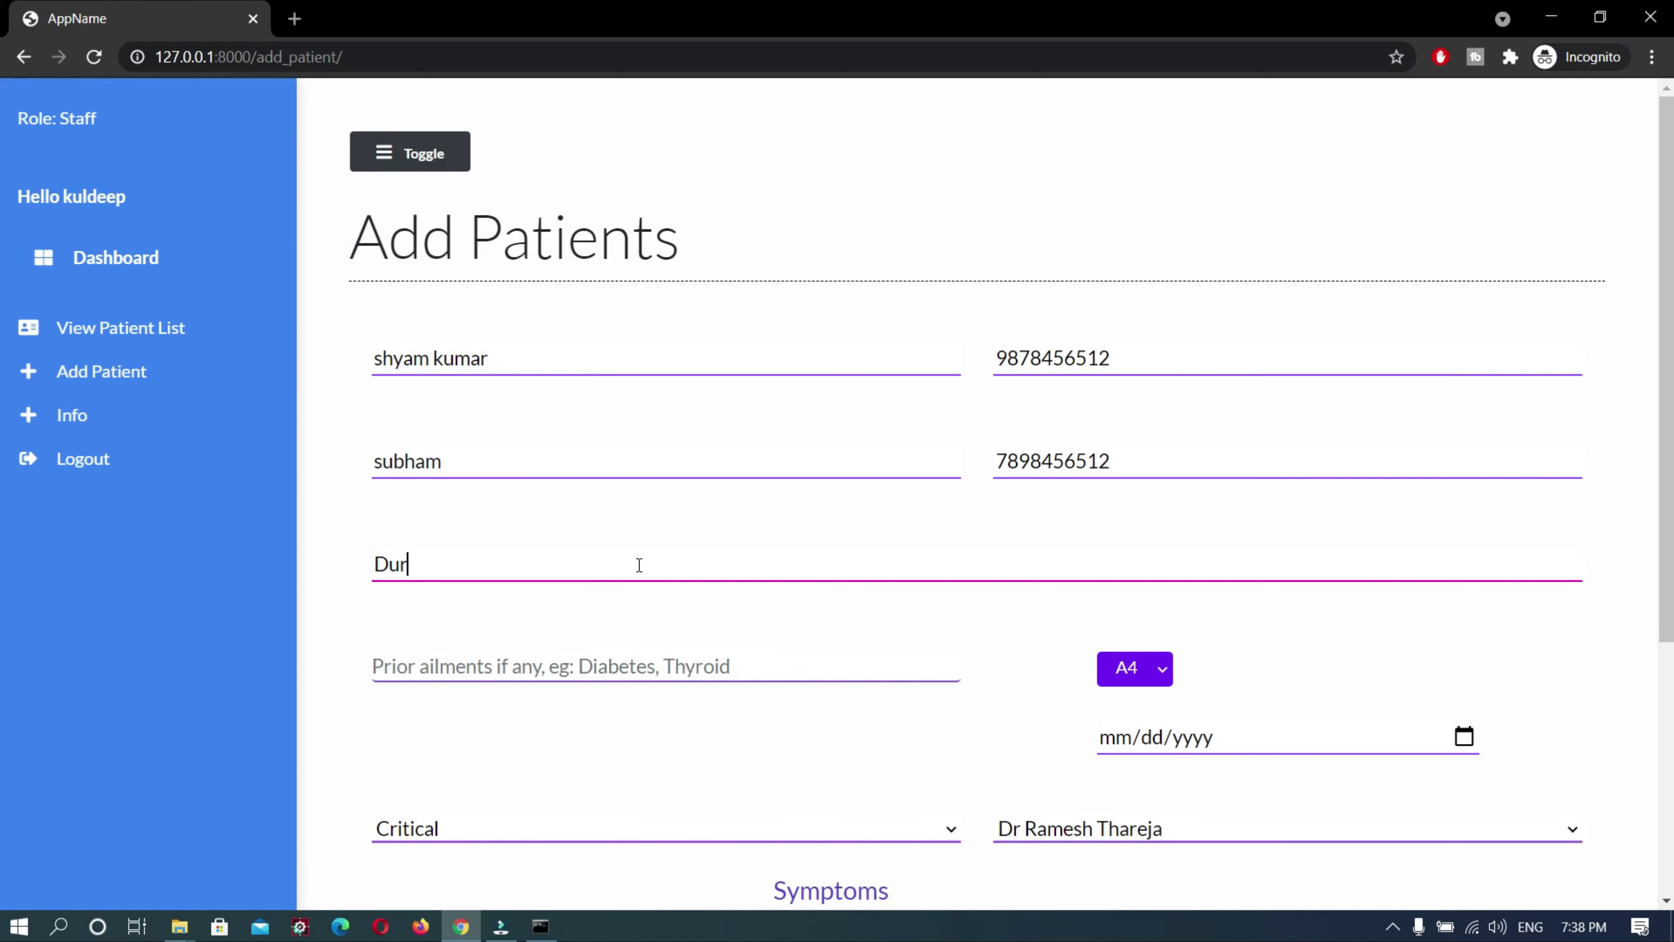
text(g KIMS ho)
key(BackSpace)
key(BackSpace)
key(BackSpace)
key(BackSpace)
text(S)
Enter prior ailments 'normal fever' and assign bed D1
click(637, 667)
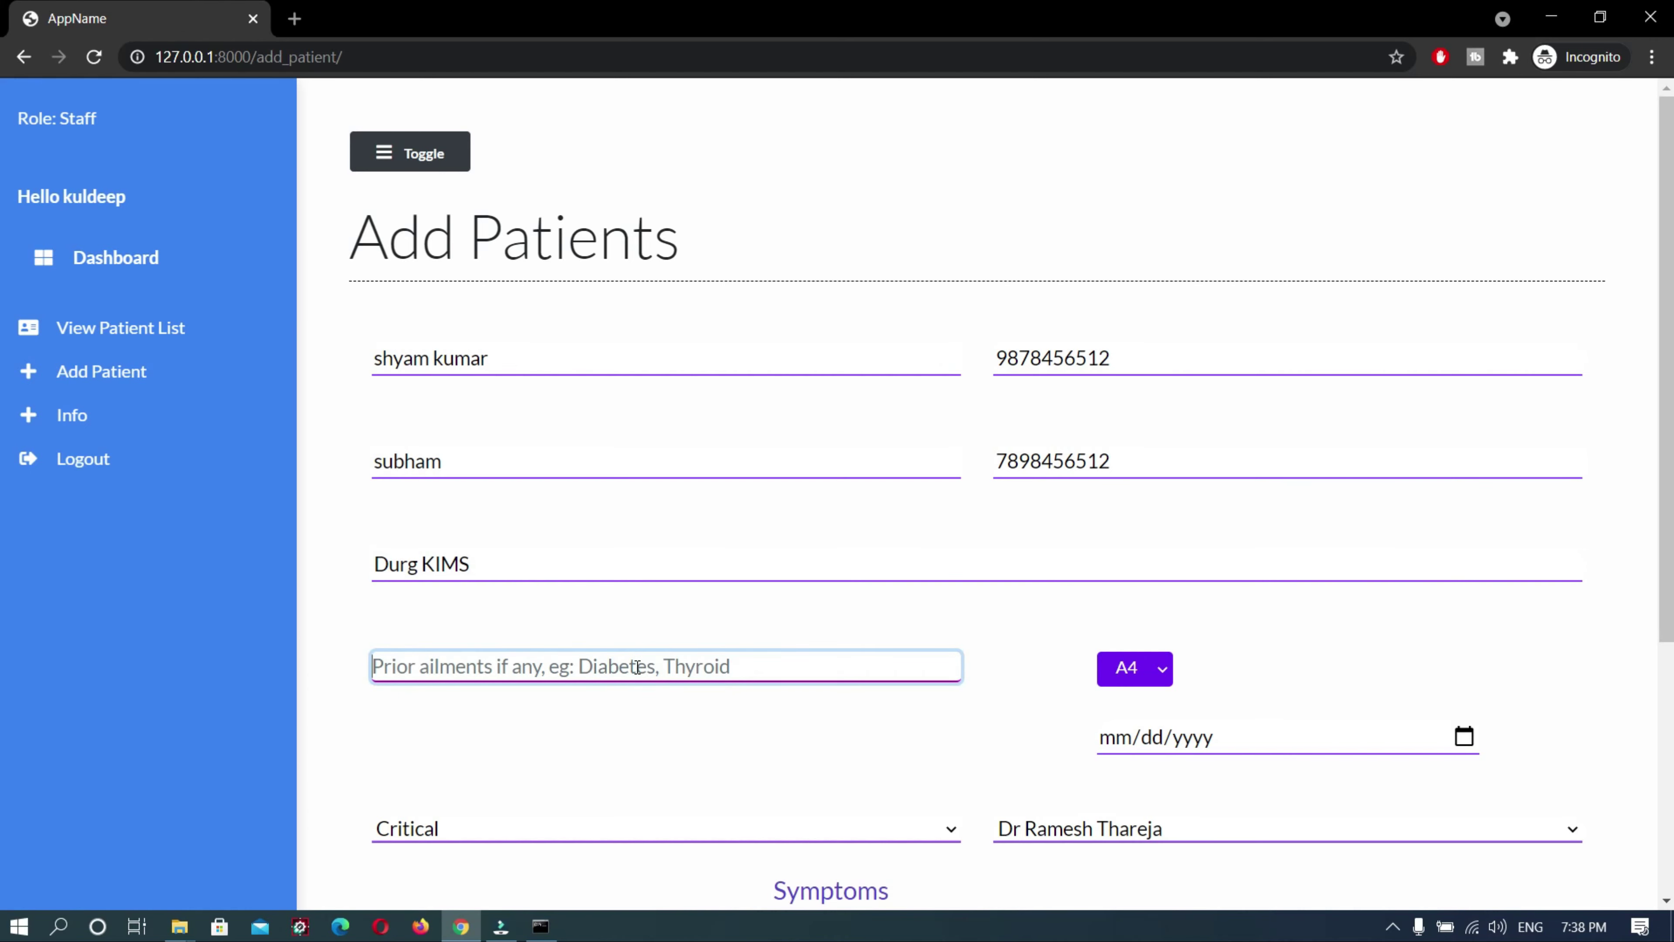
text(P)
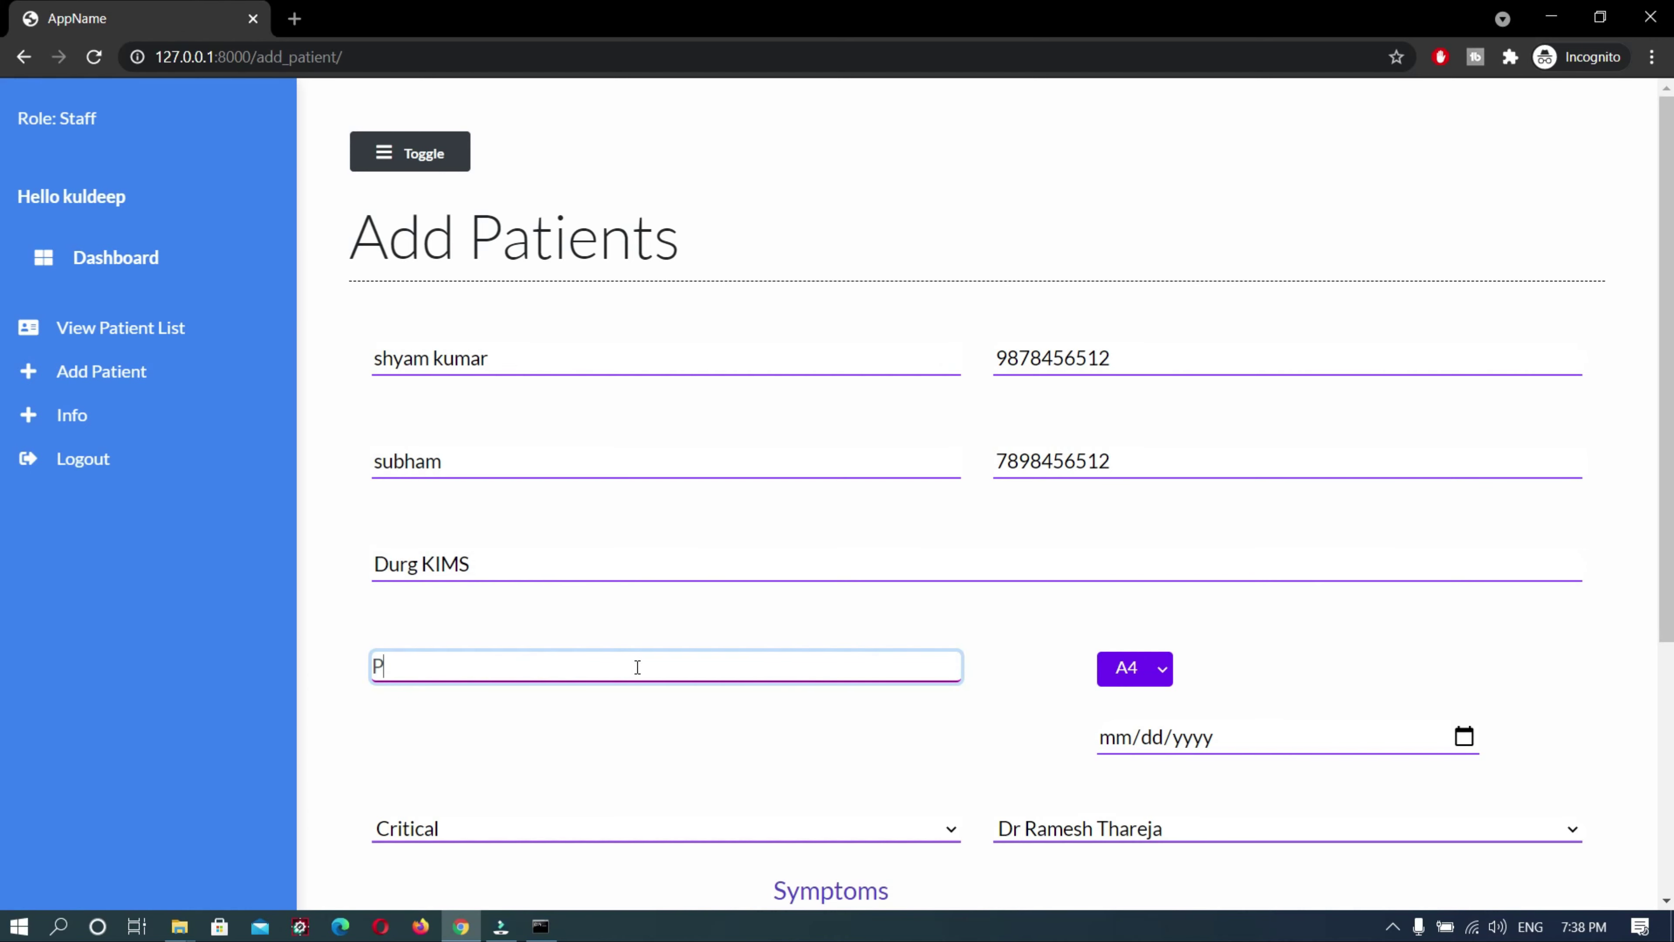
key(BackSpace)
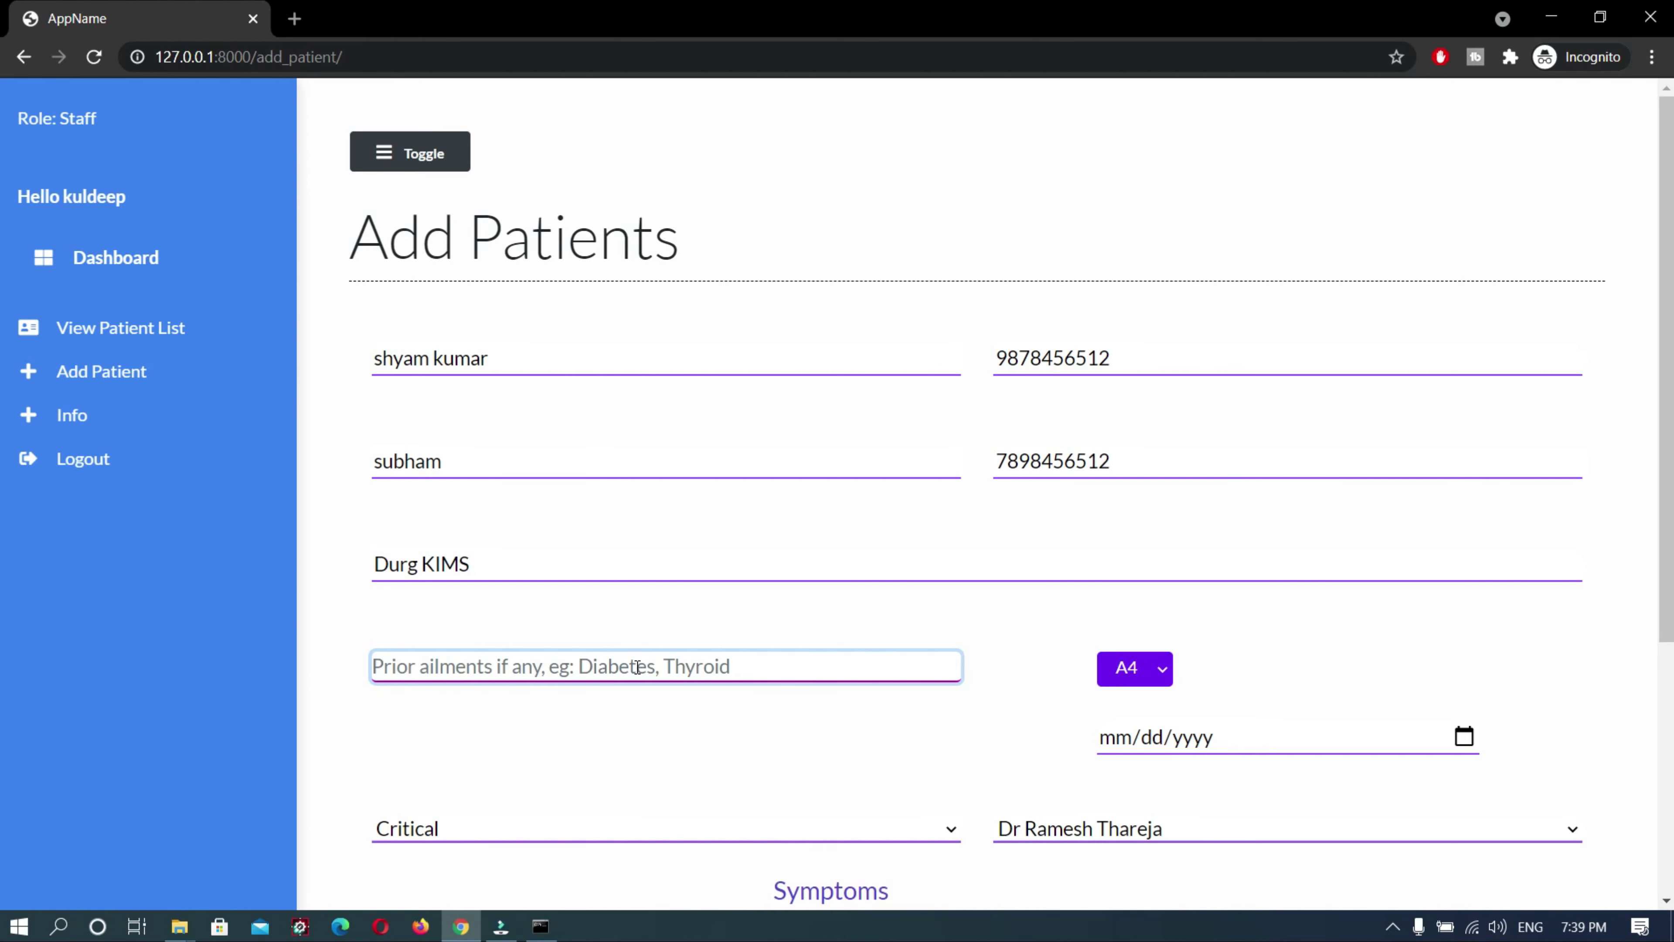
text(norma)
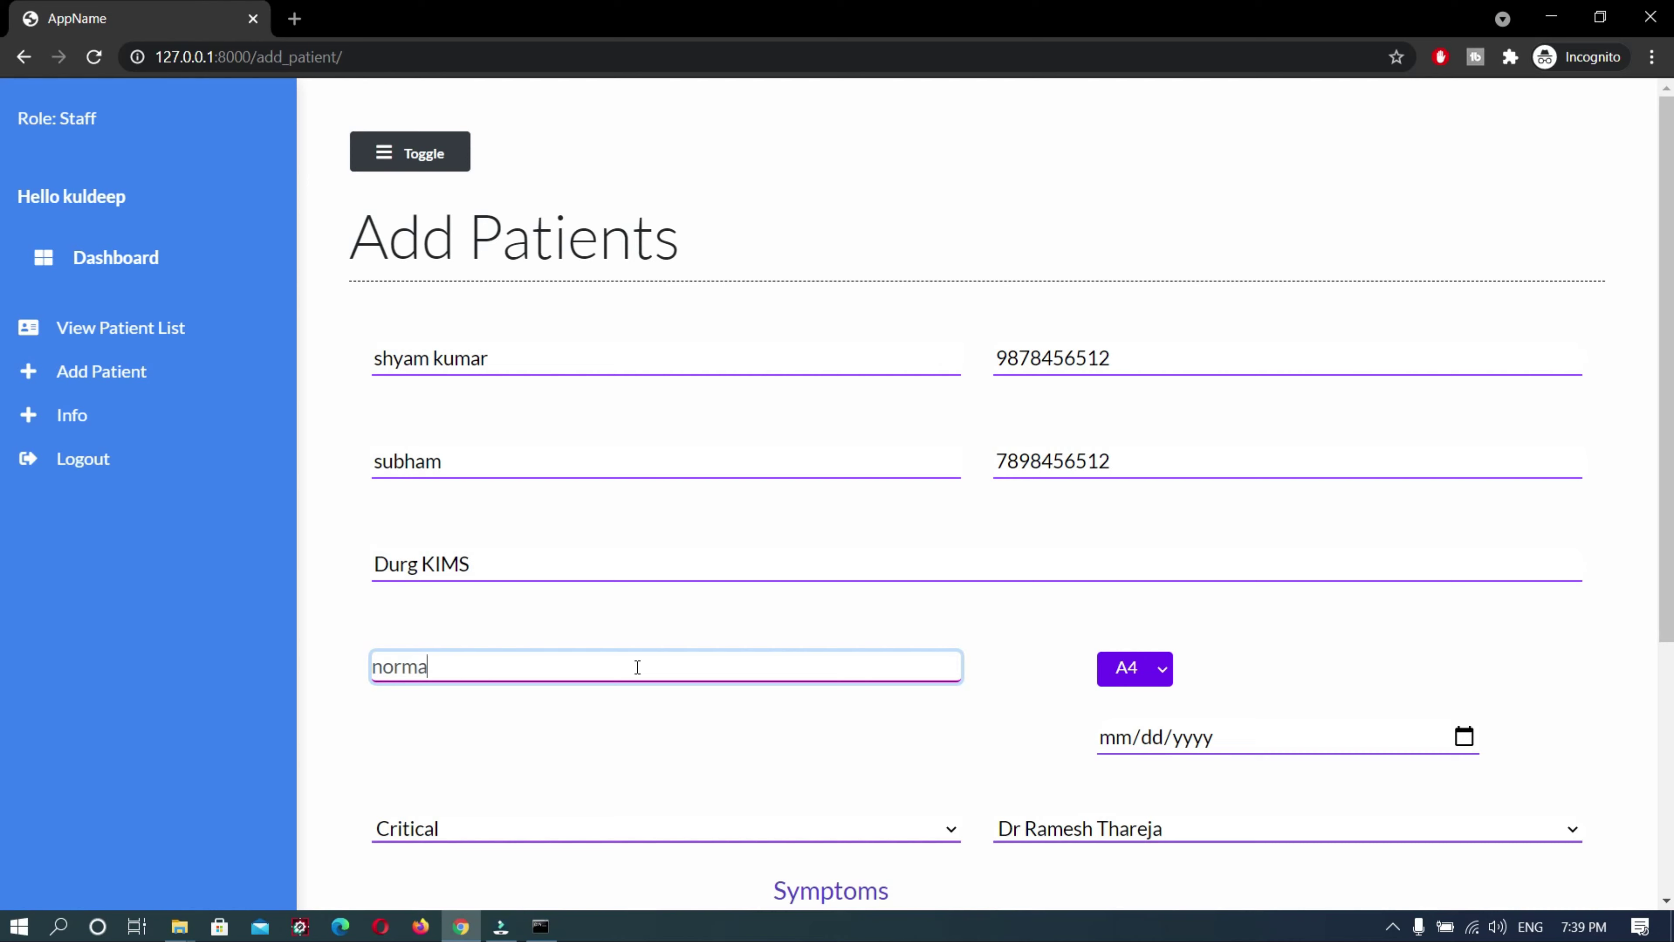
text(l fever)
click(1128, 671)
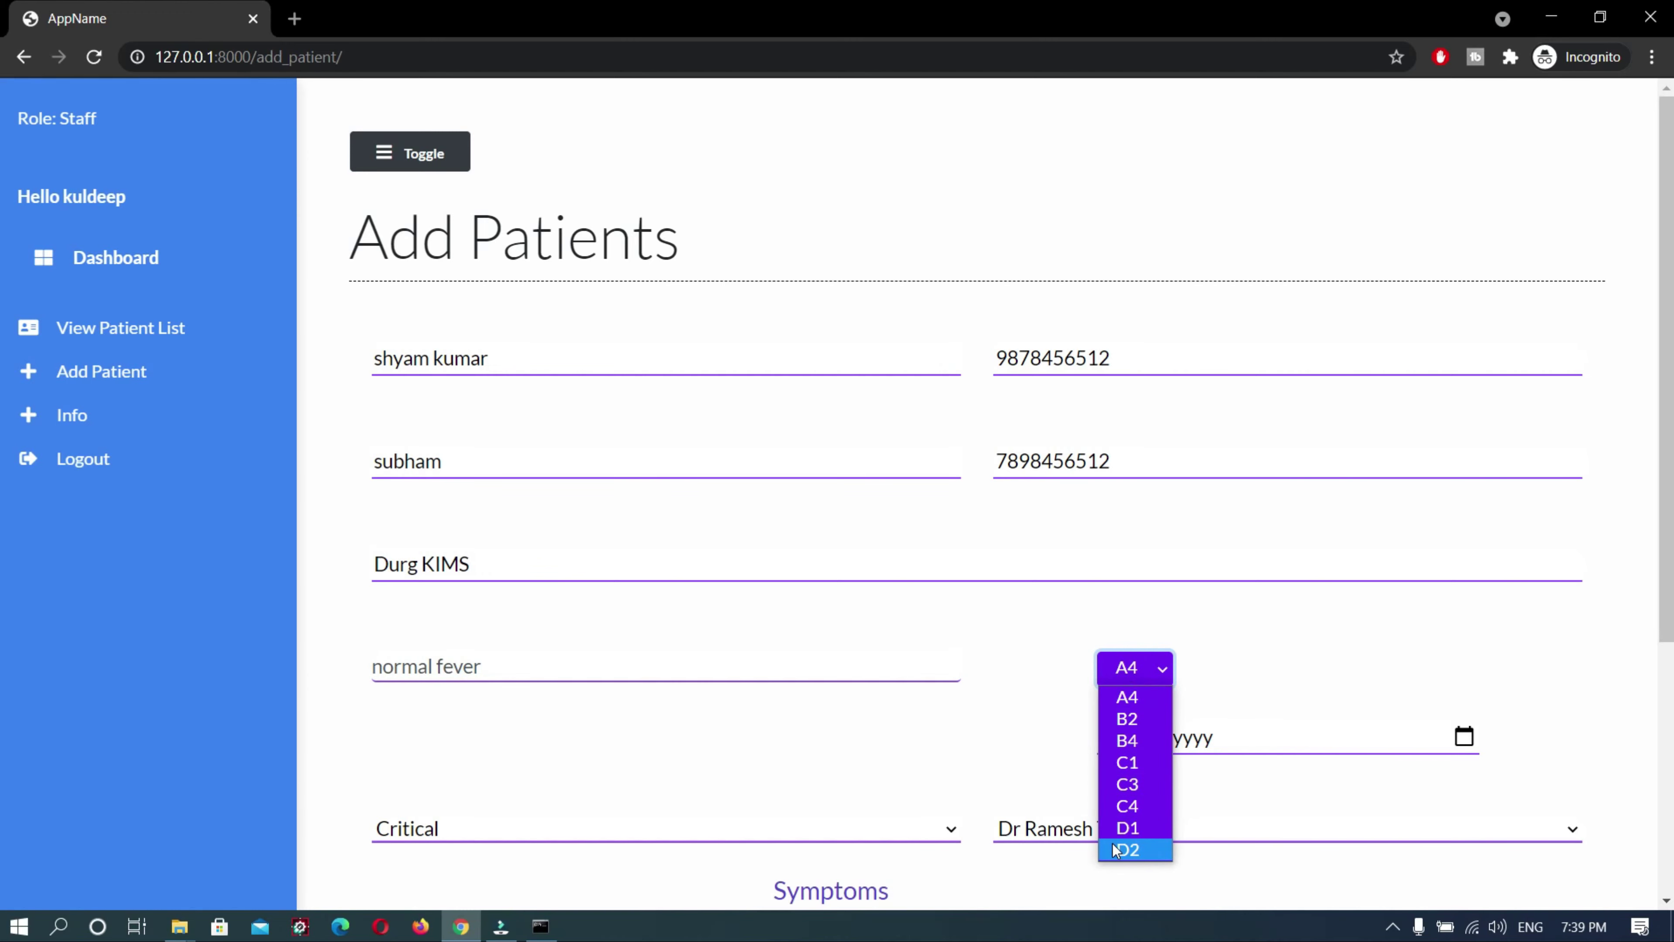
click(1120, 828)
Set date 05/15/2021, status Deceased, a doctor and the Fever symptom, then submit
scroll(735, 735, down, 3)
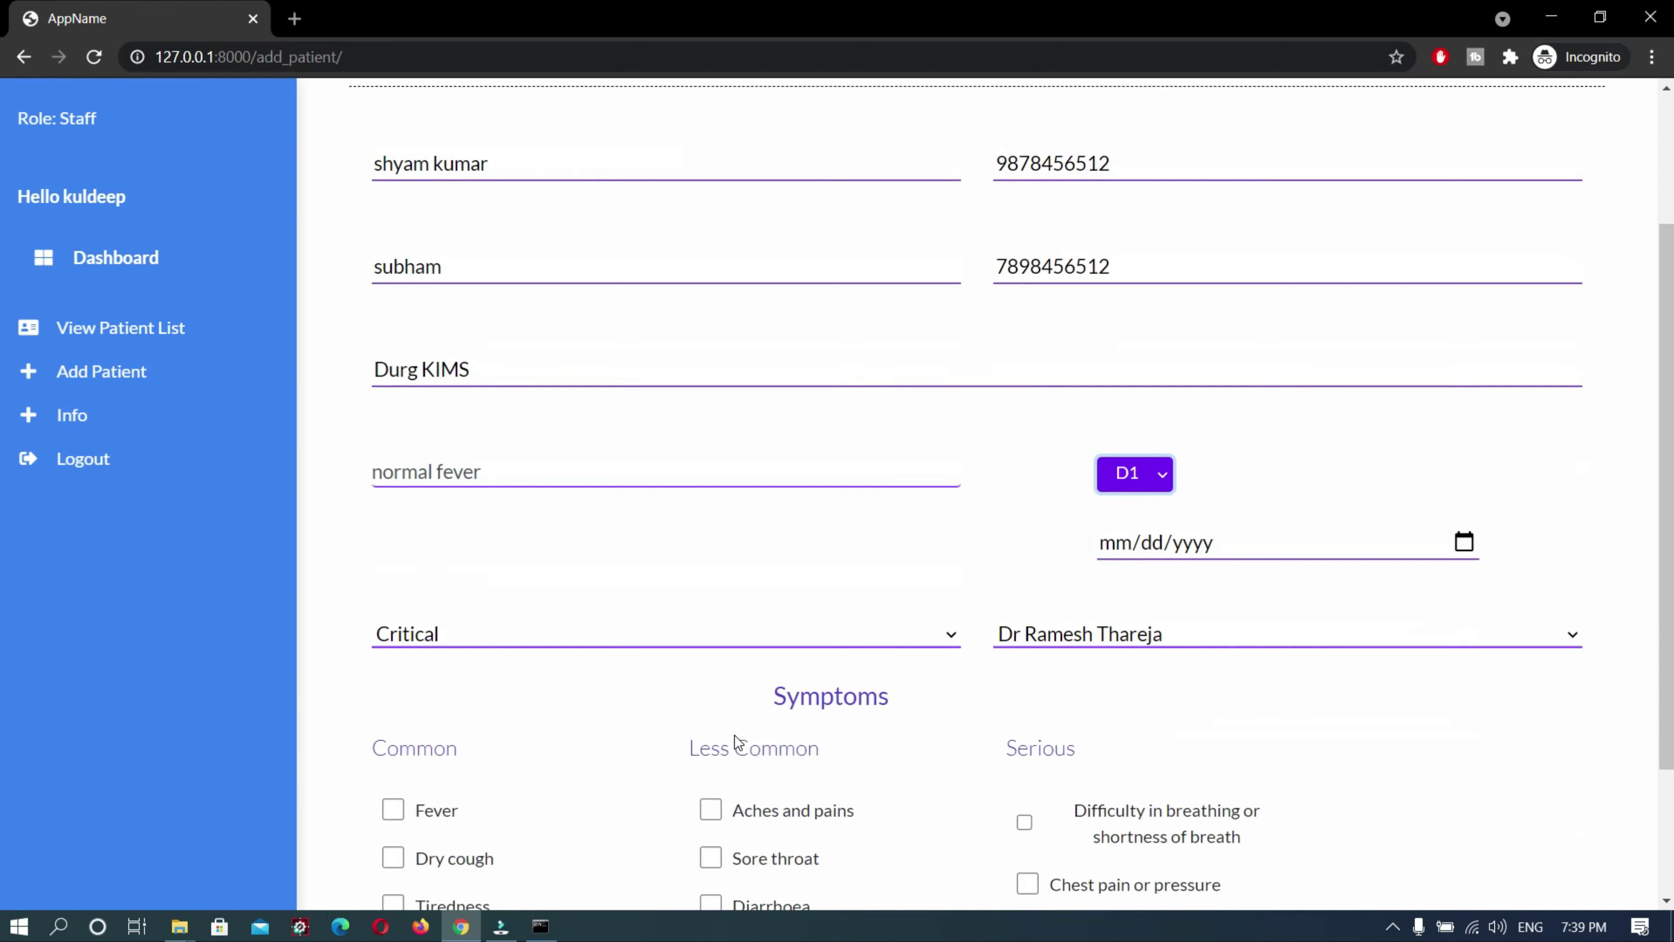
click(1464, 453)
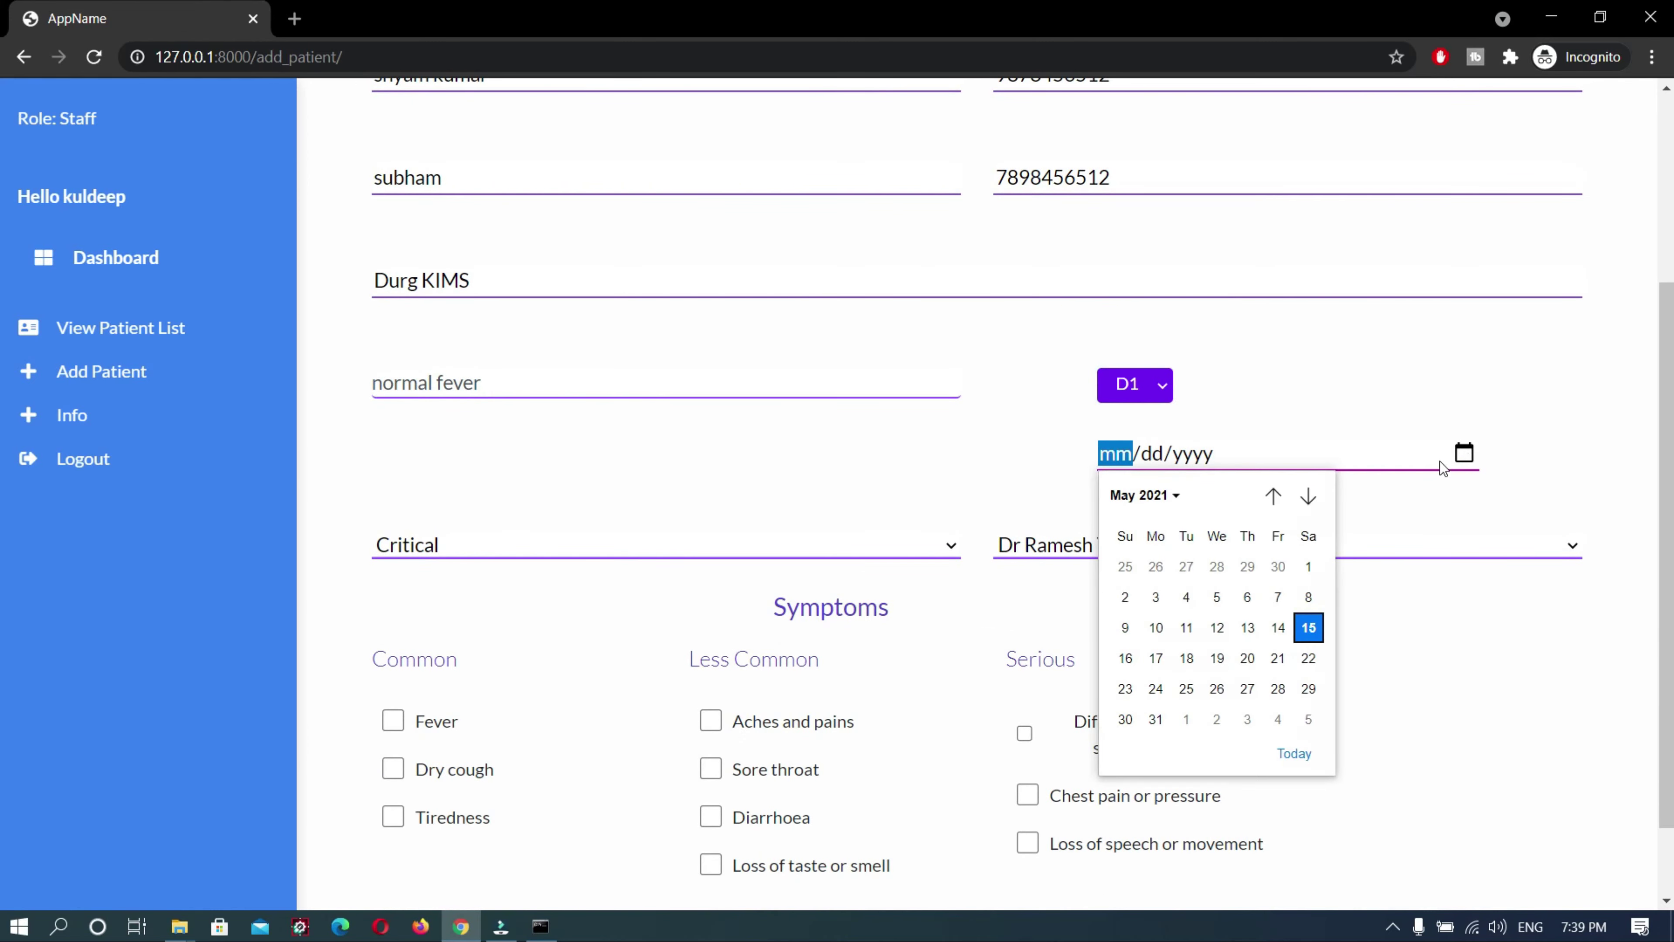
click(1309, 627)
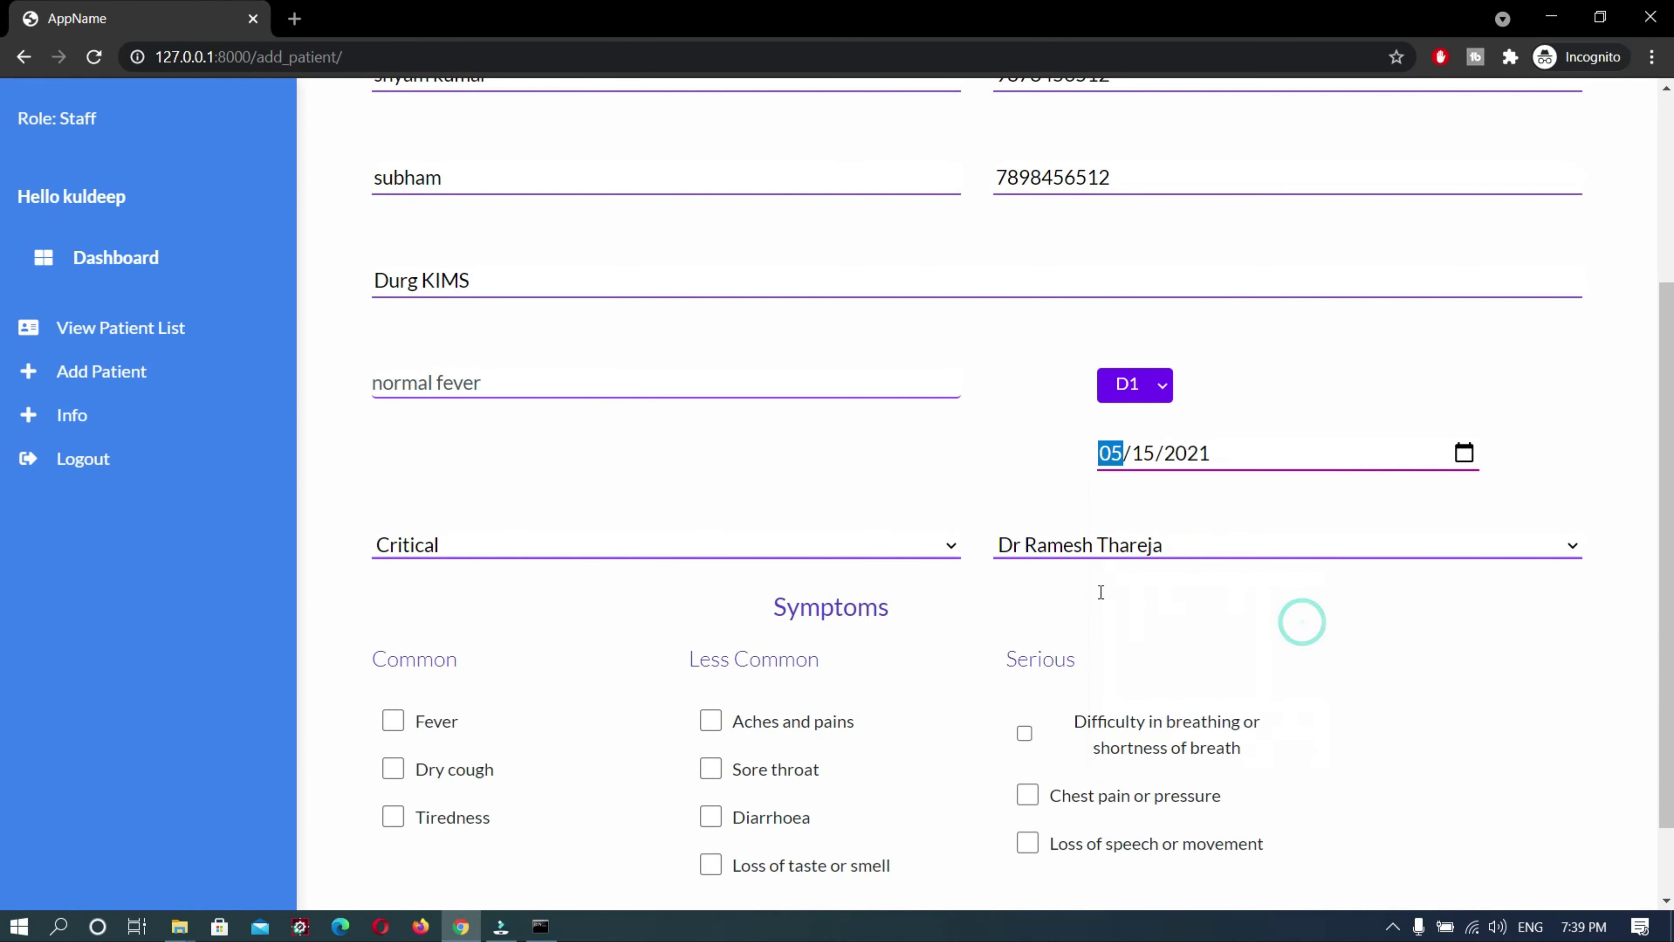
scroll(729, 552, down, 1)
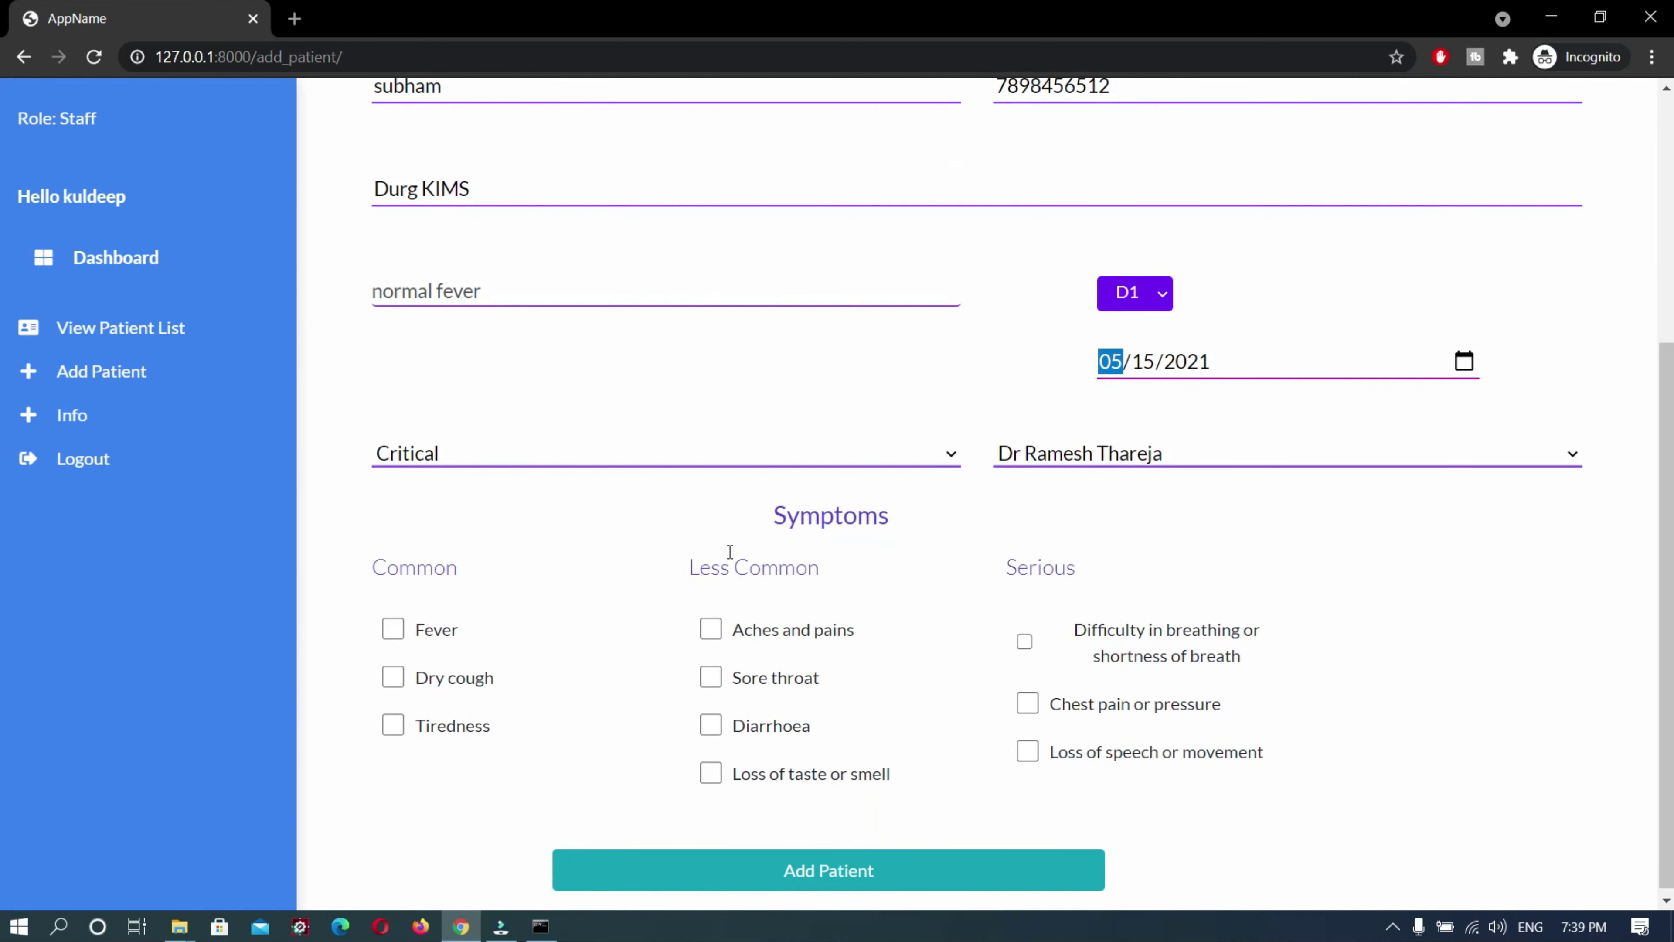
click(741, 452)
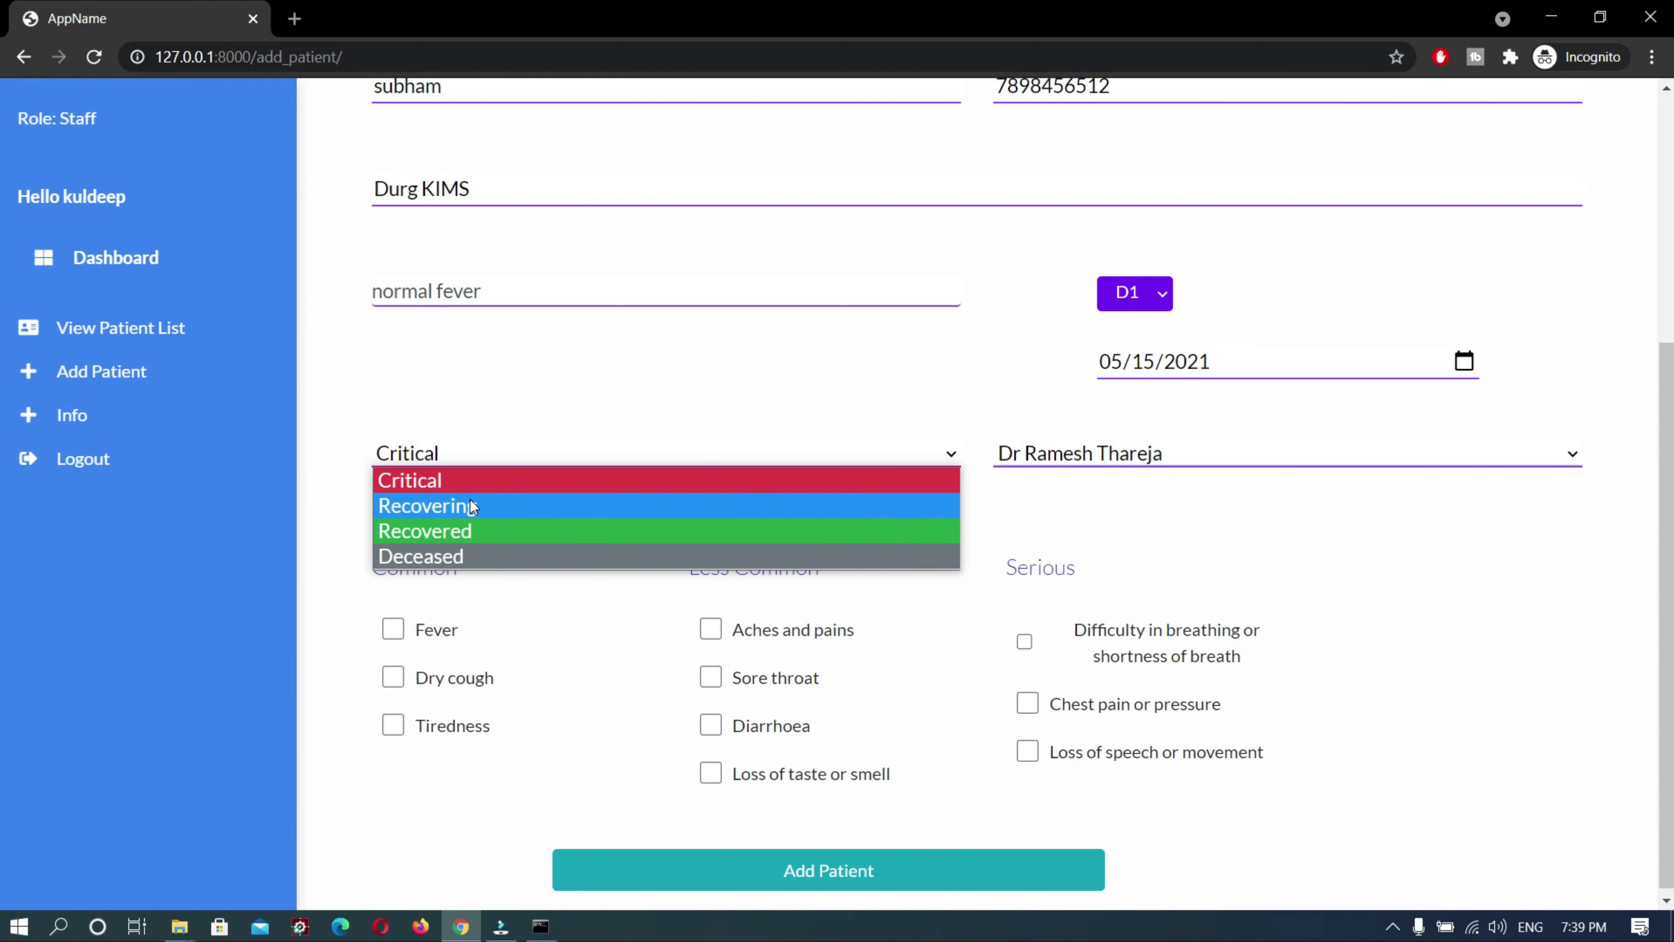
click(500, 554)
click(1255, 454)
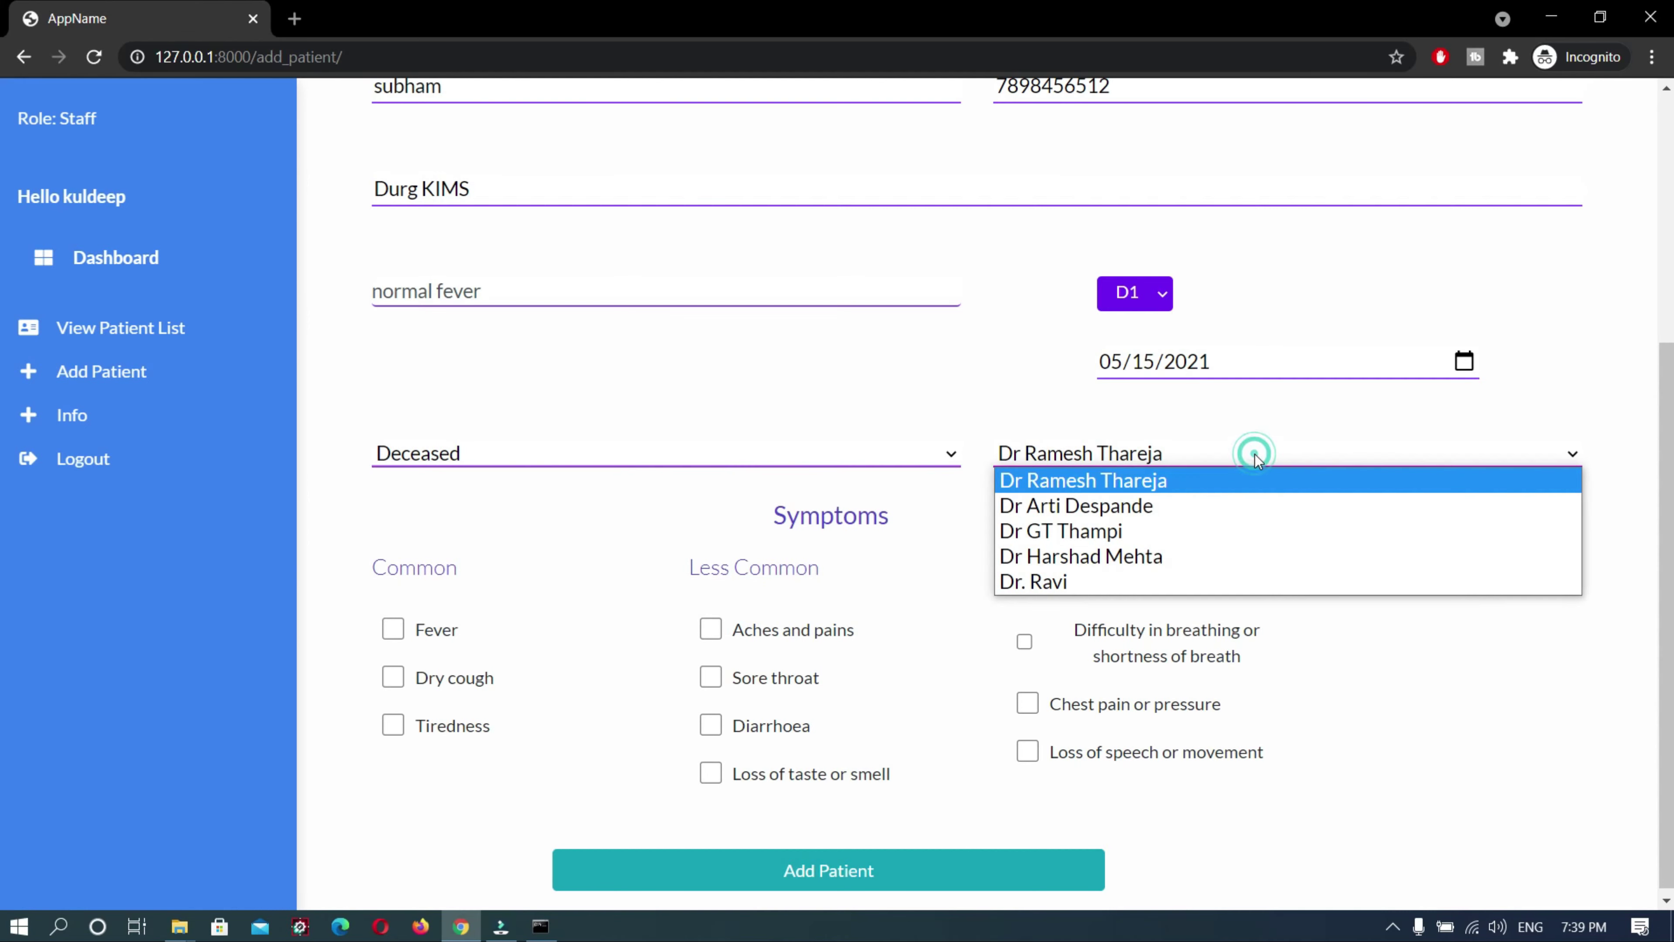
click(1077, 584)
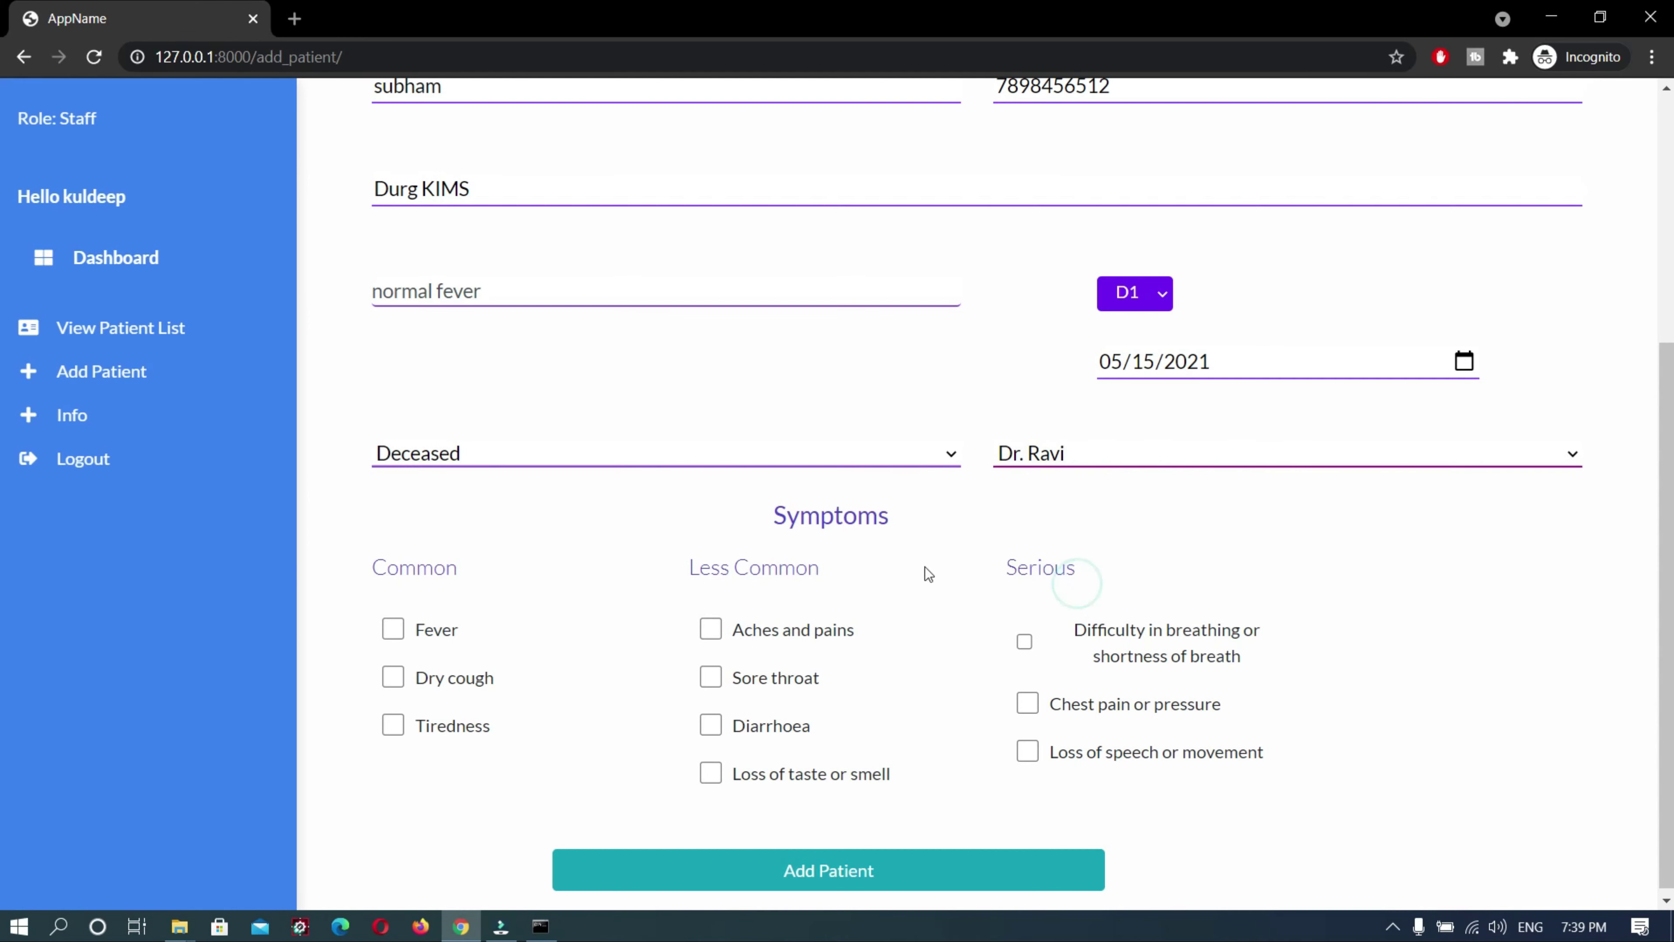
click(391, 632)
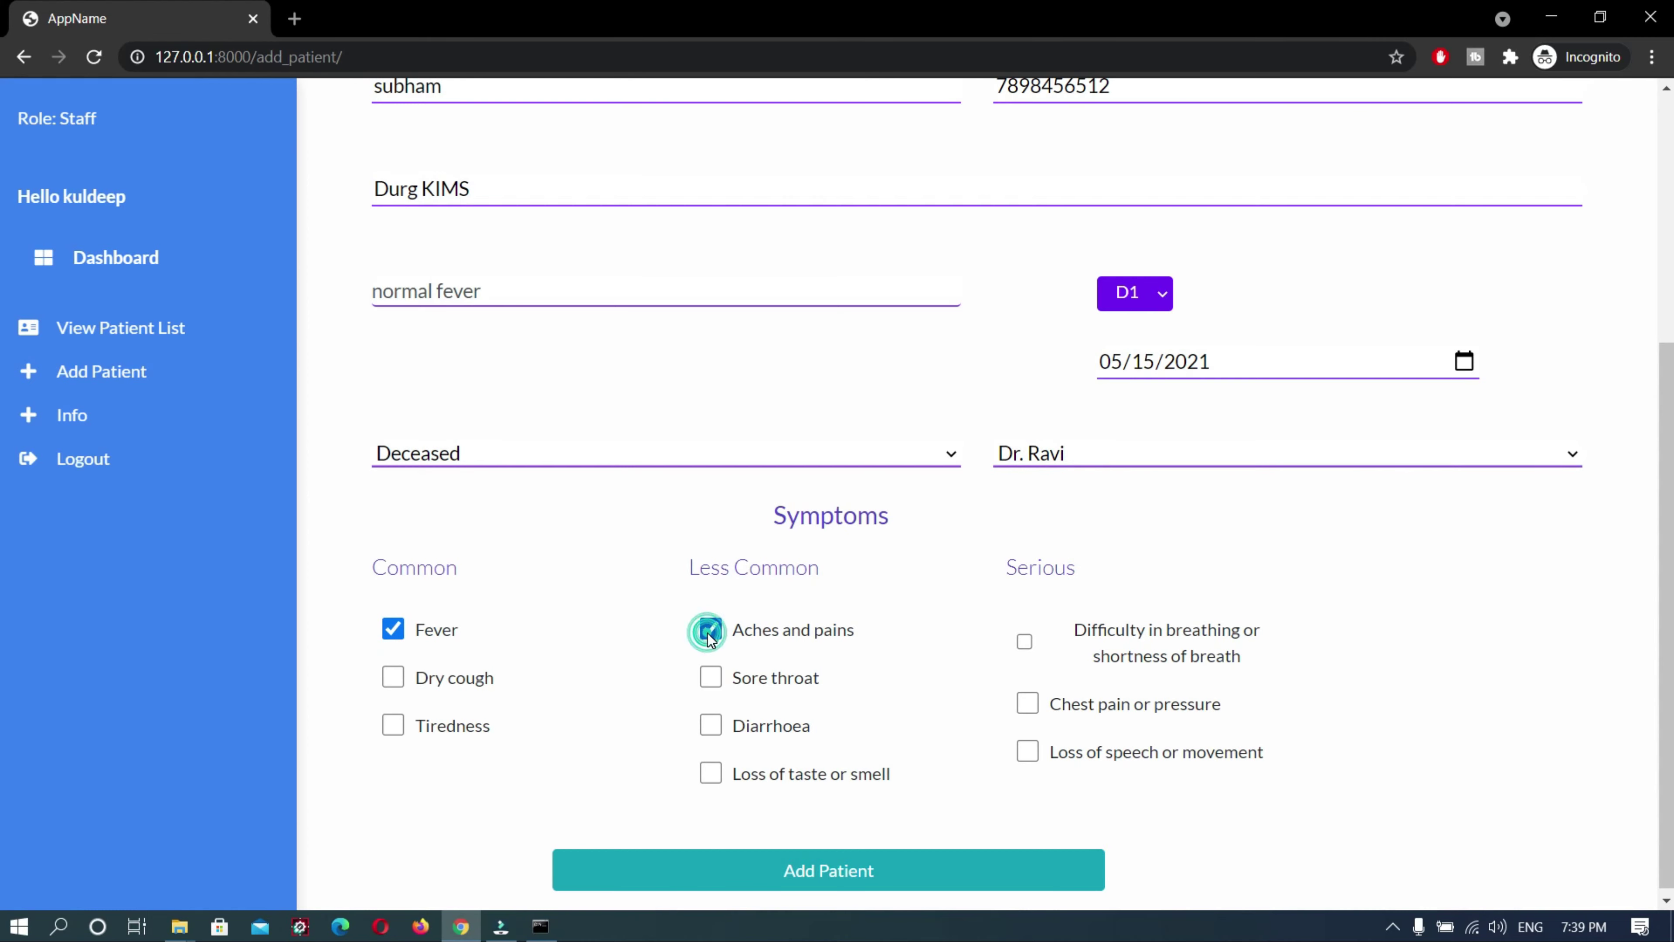
scroll(800, 880, down, 1)
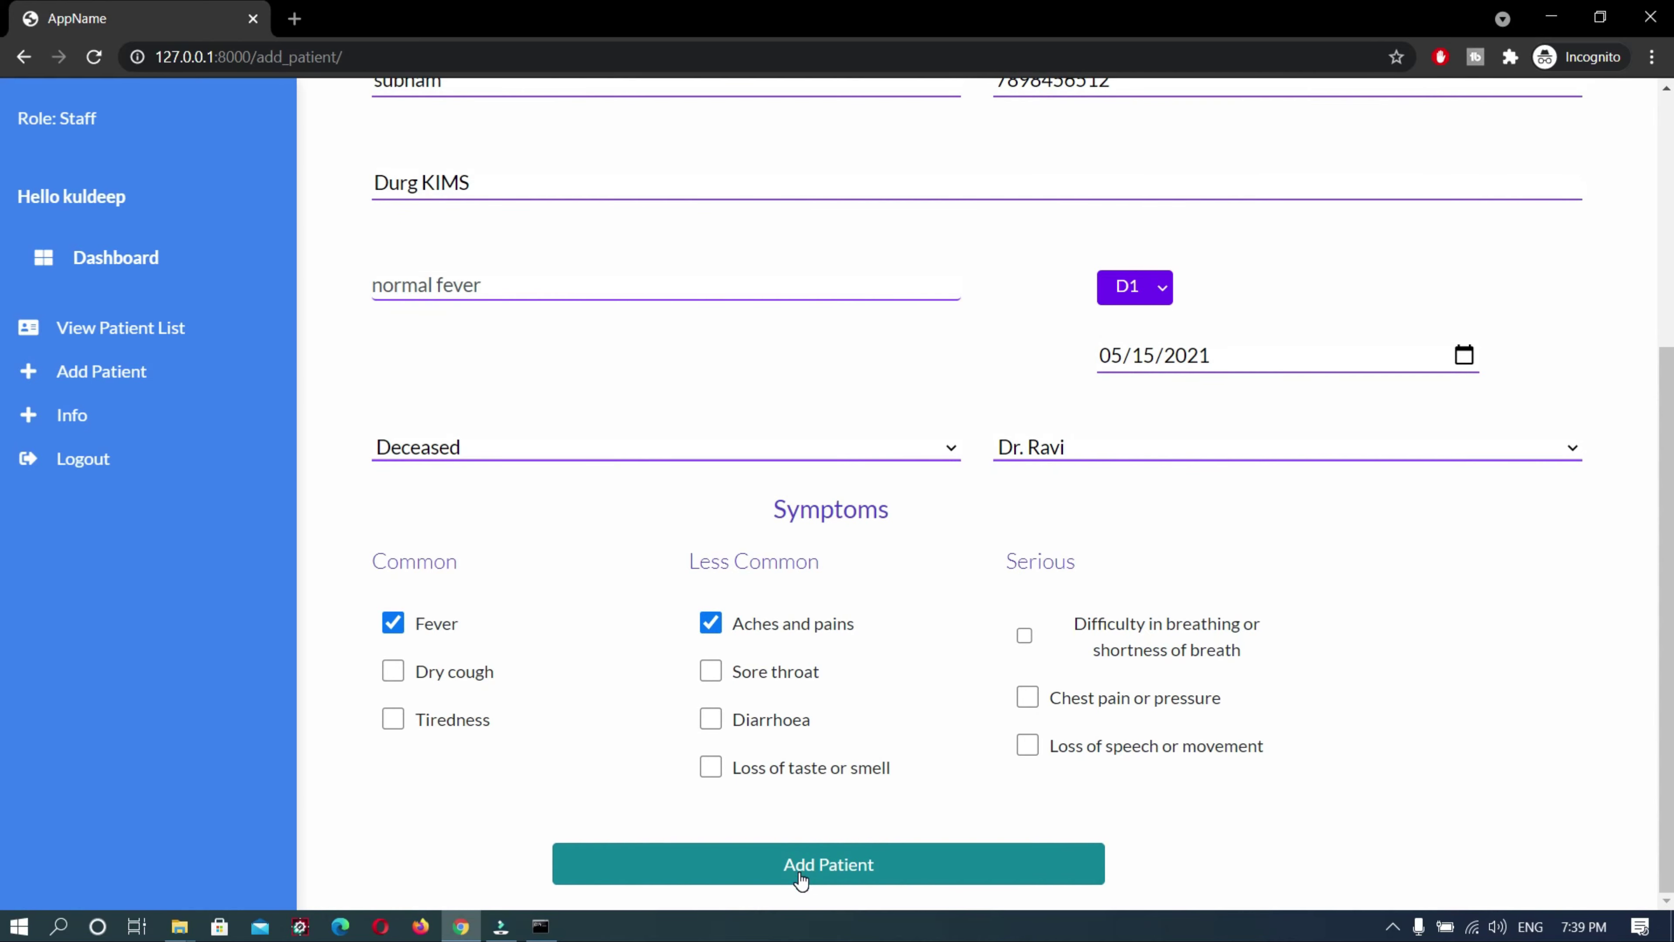
click(801, 880)
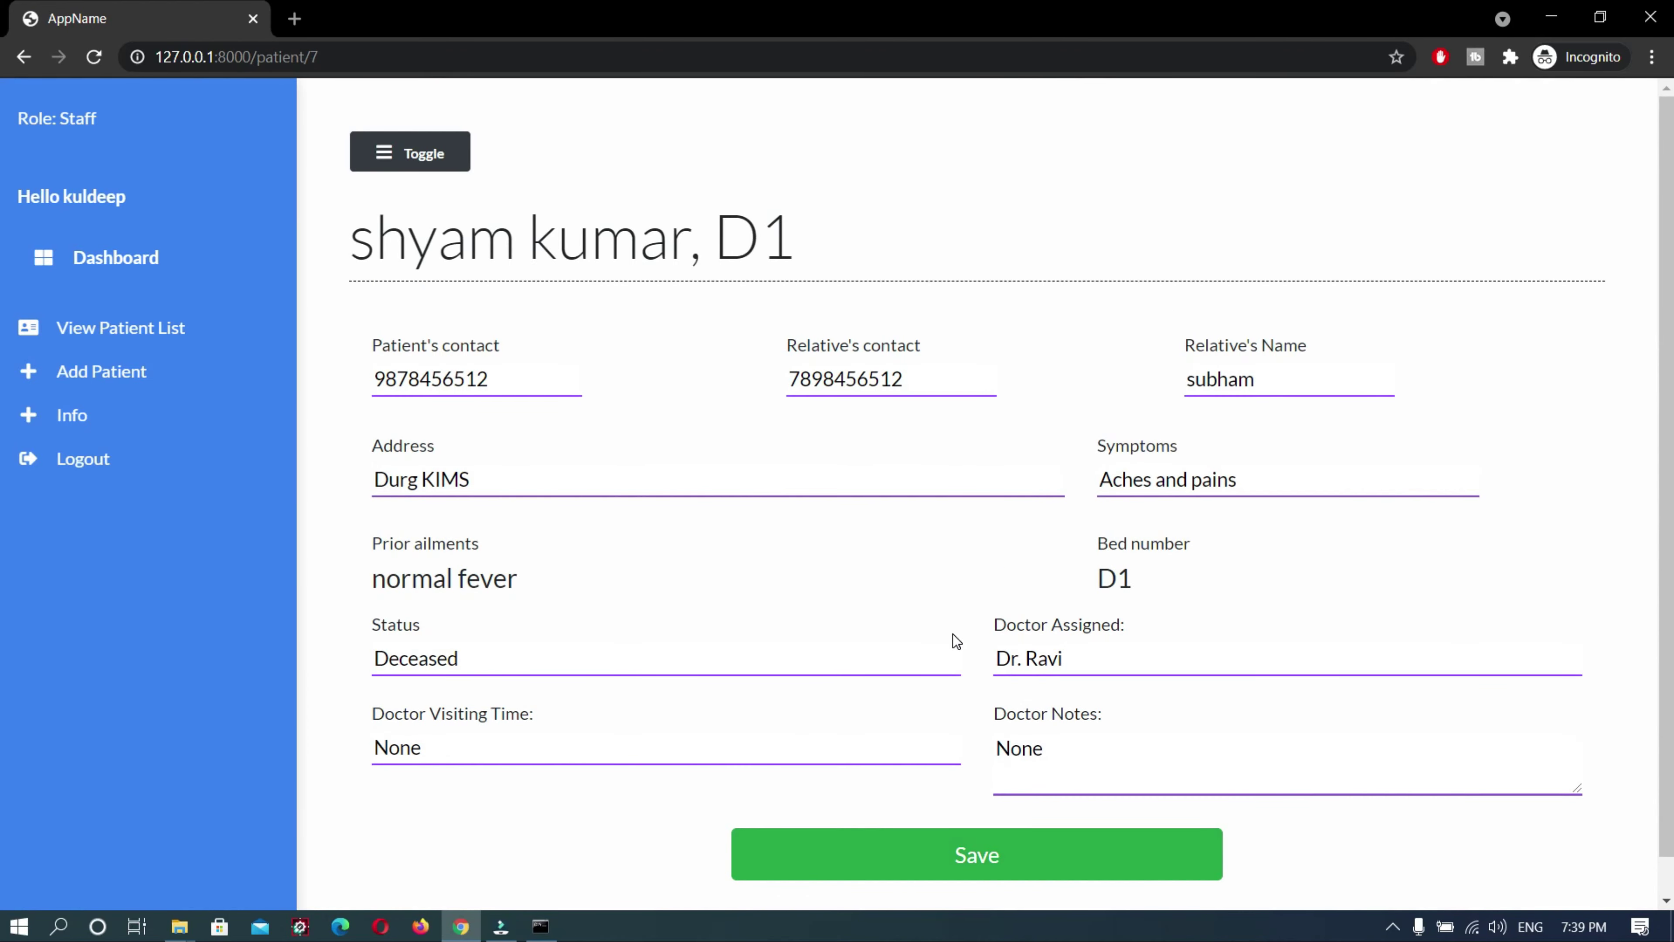
click(177, 325)
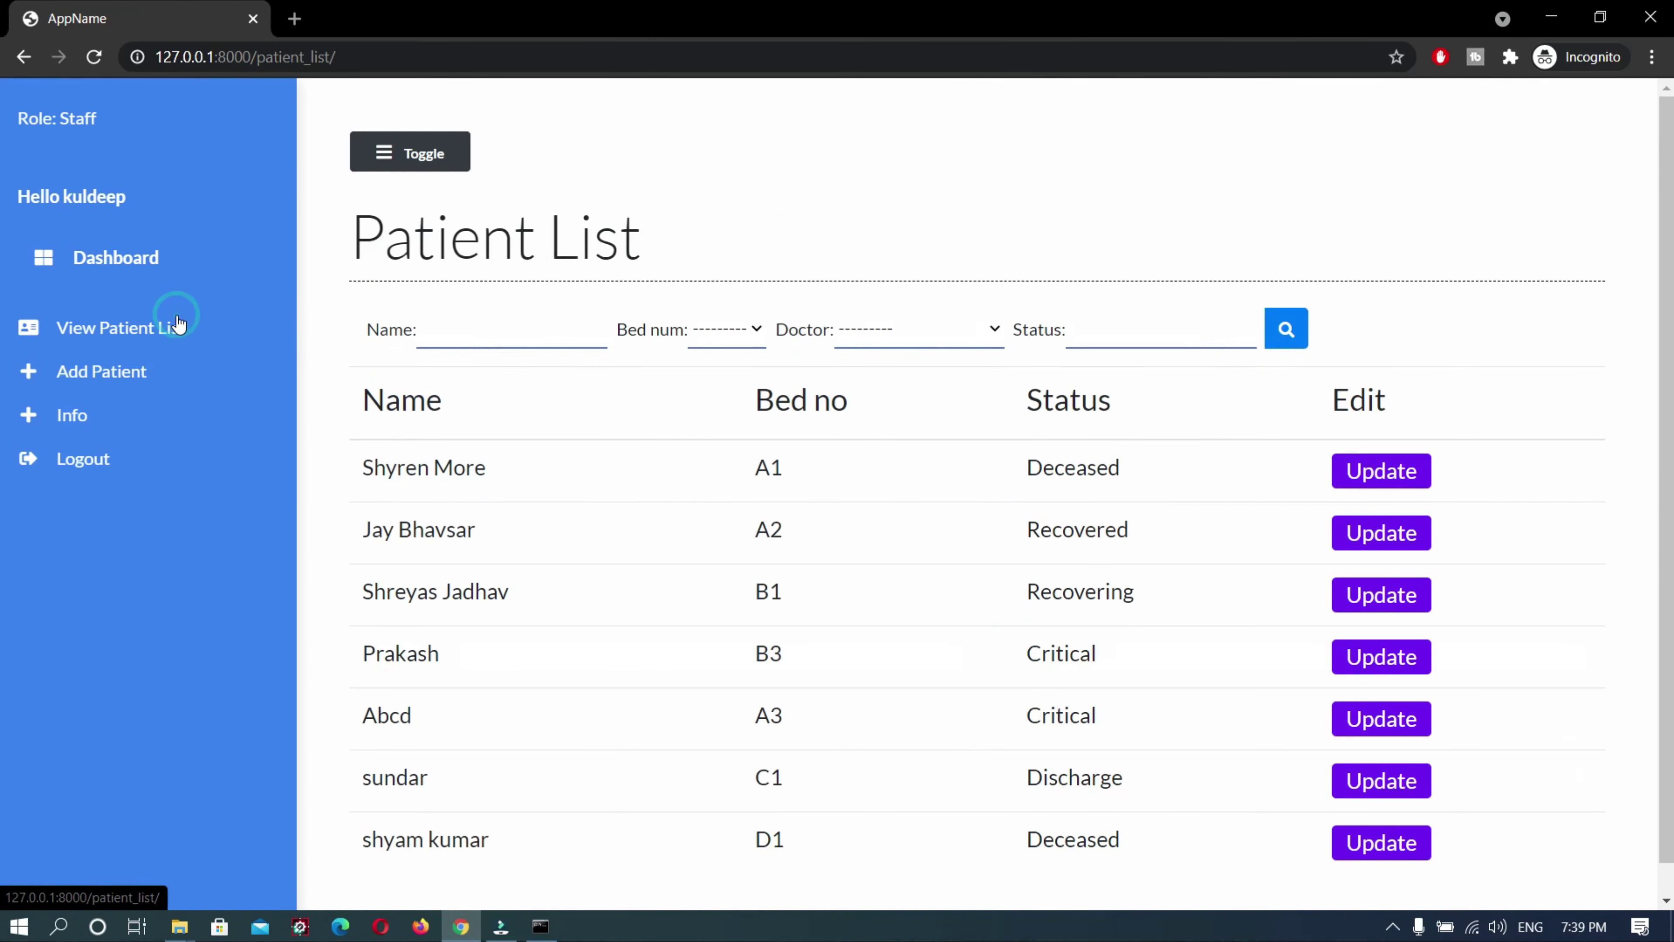
scroll(774, 497, down, 1)
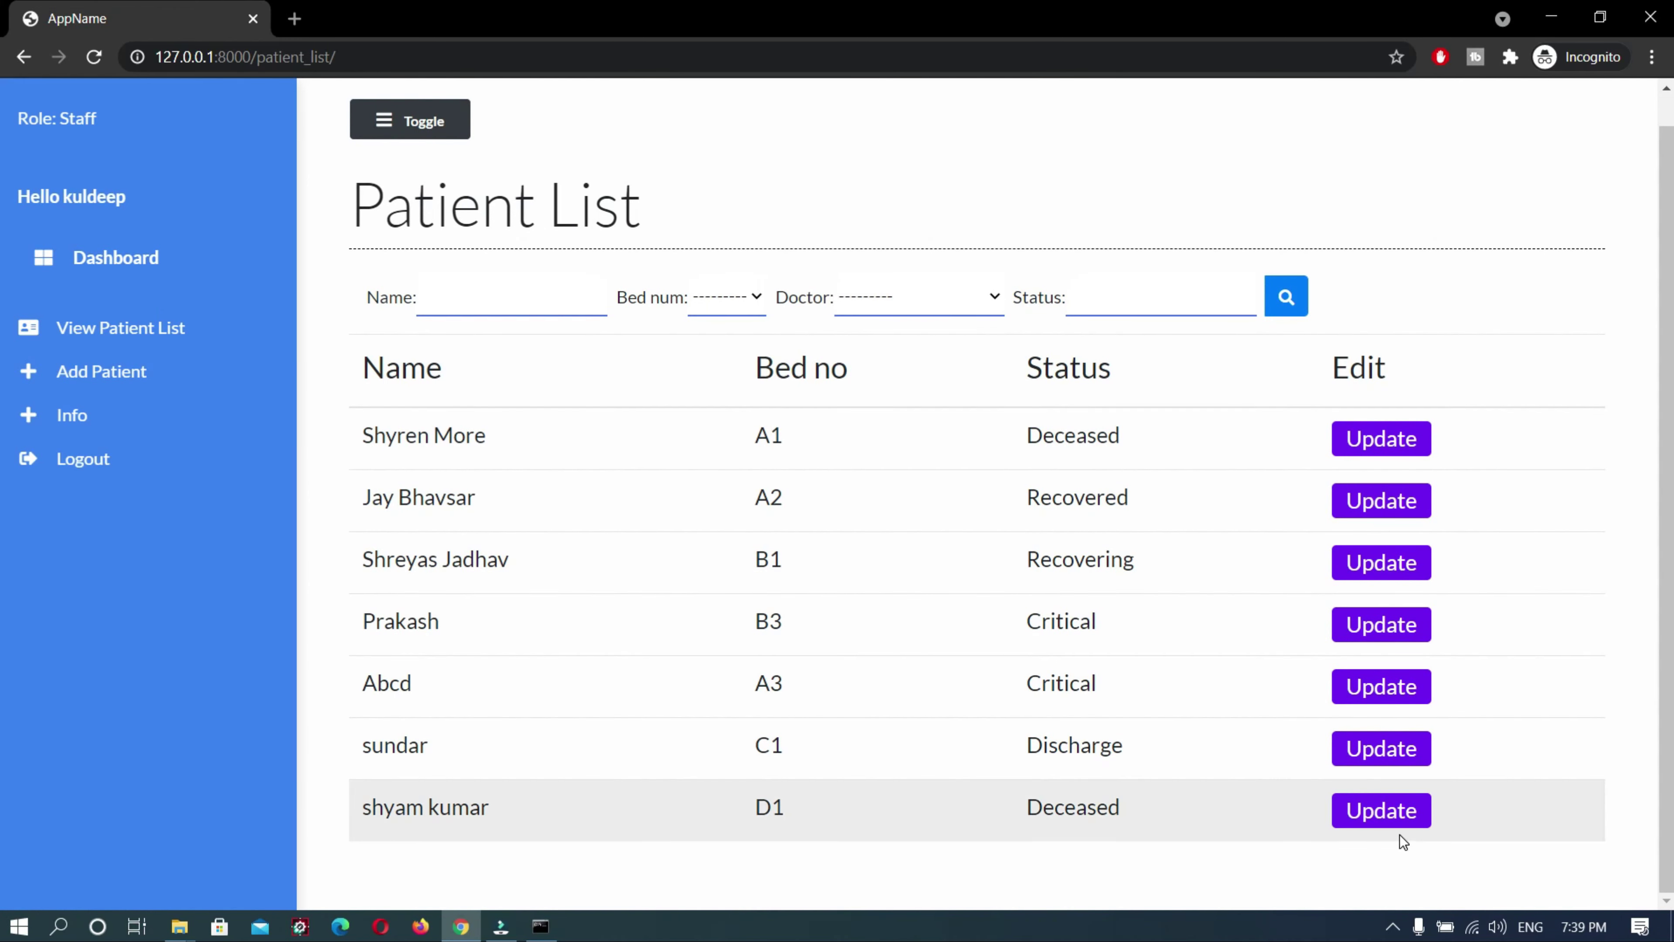
click(1392, 818)
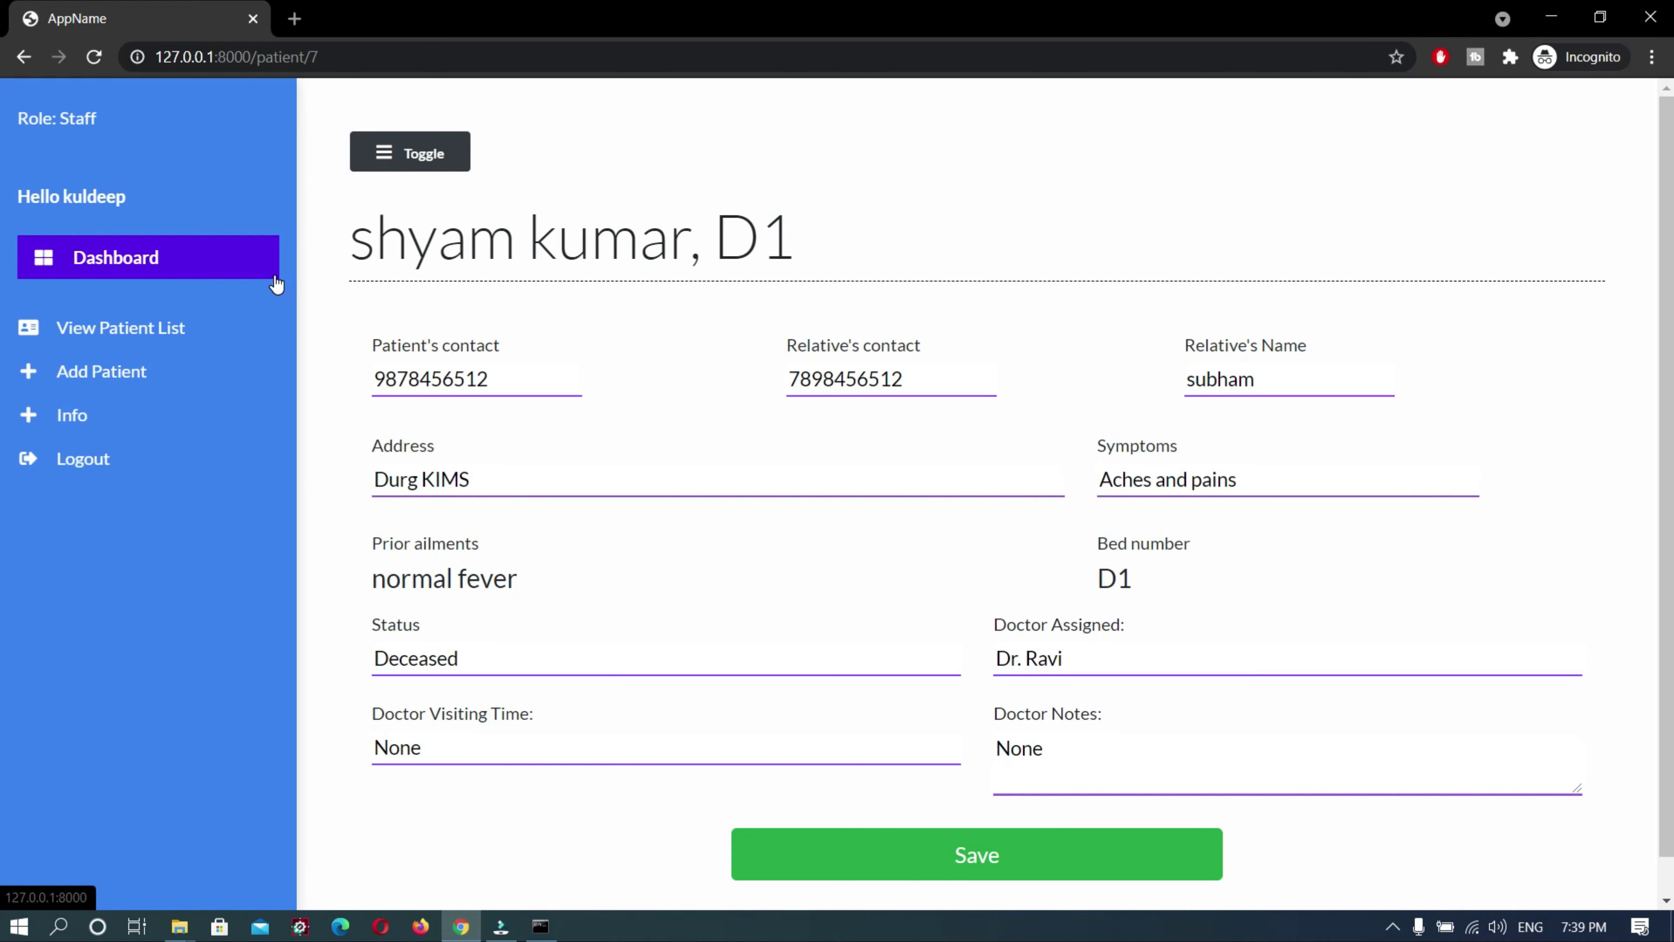
Log out of the staff account and load the /admin login page
click(134, 467)
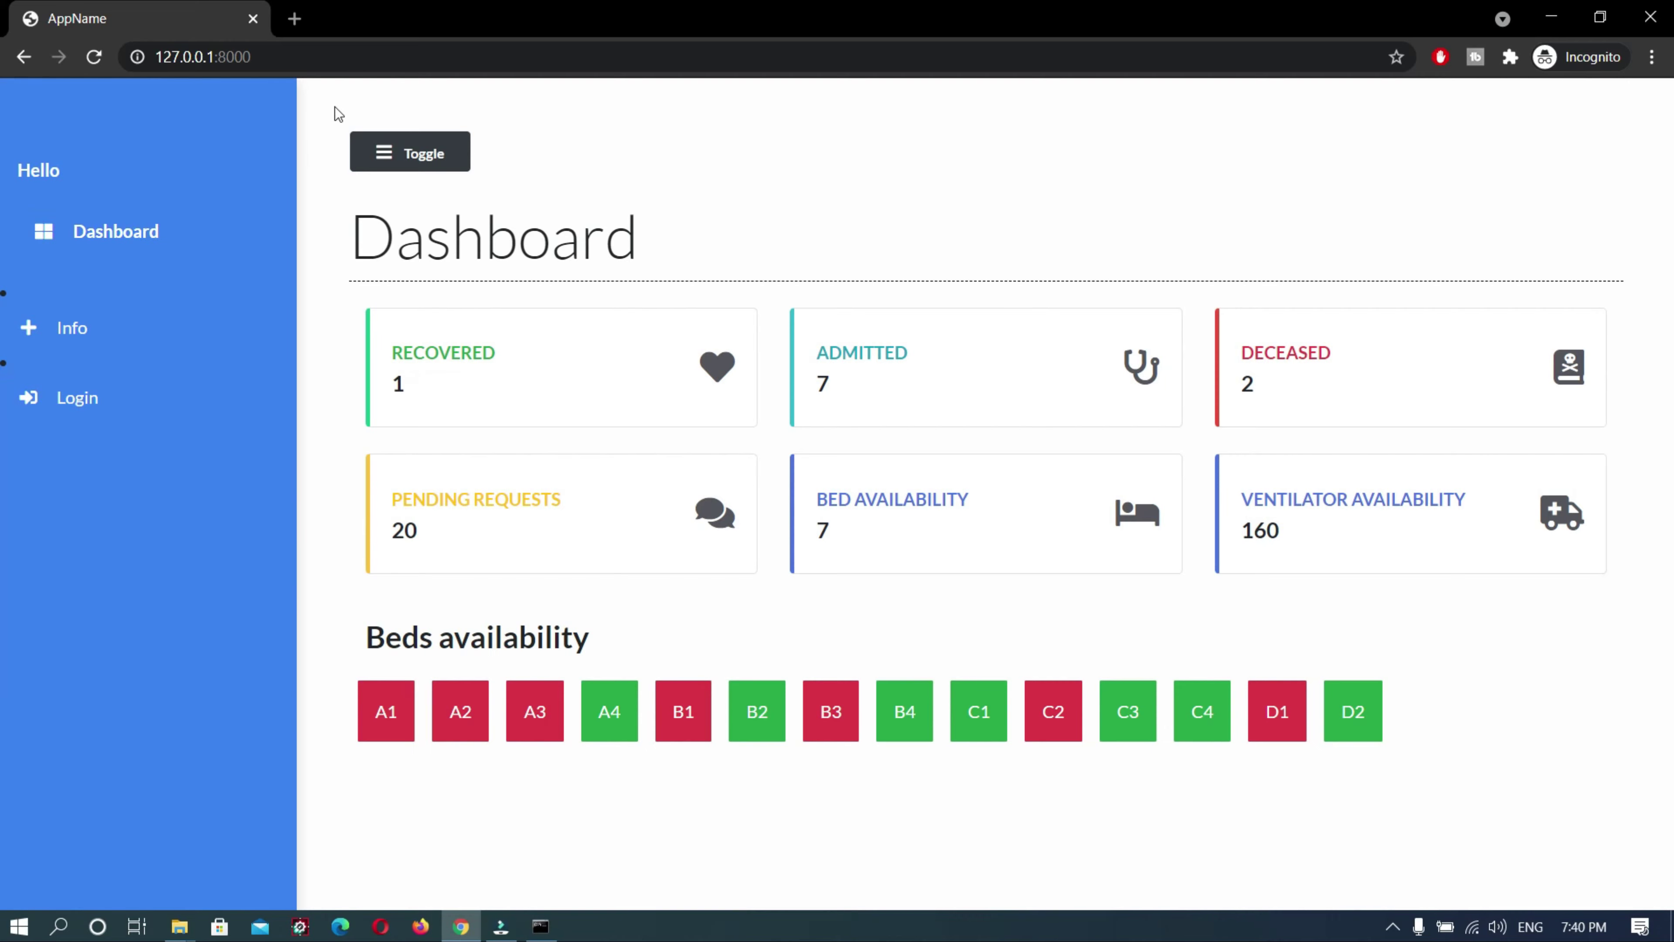
click(367, 53)
click(463, 61)
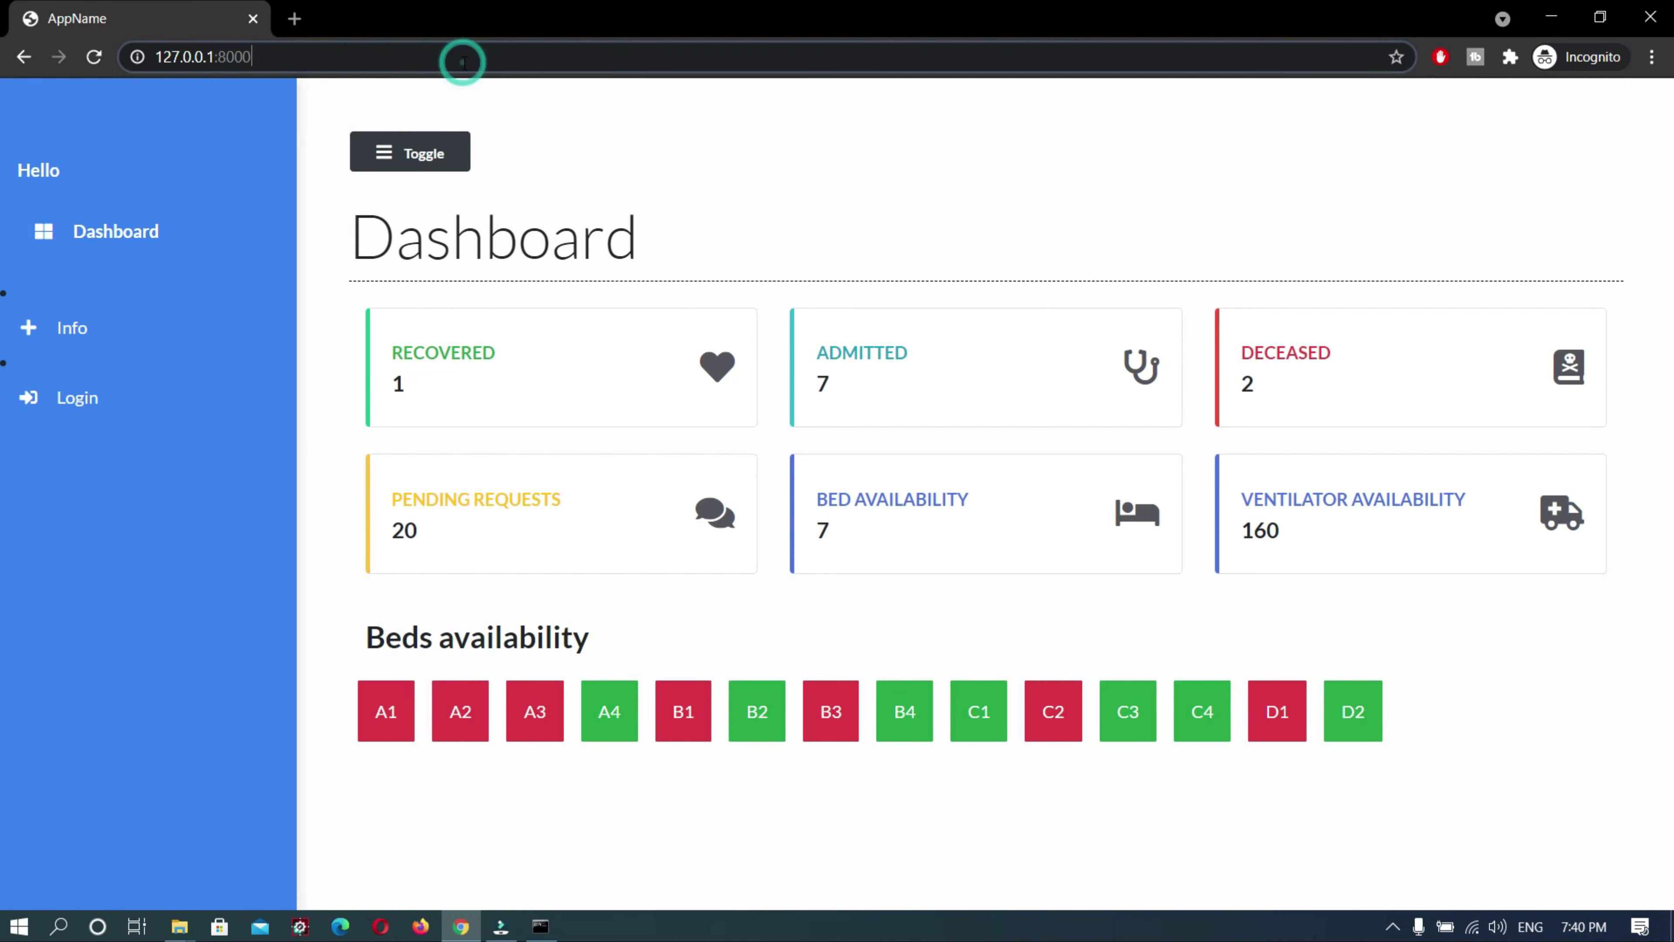
text(/)
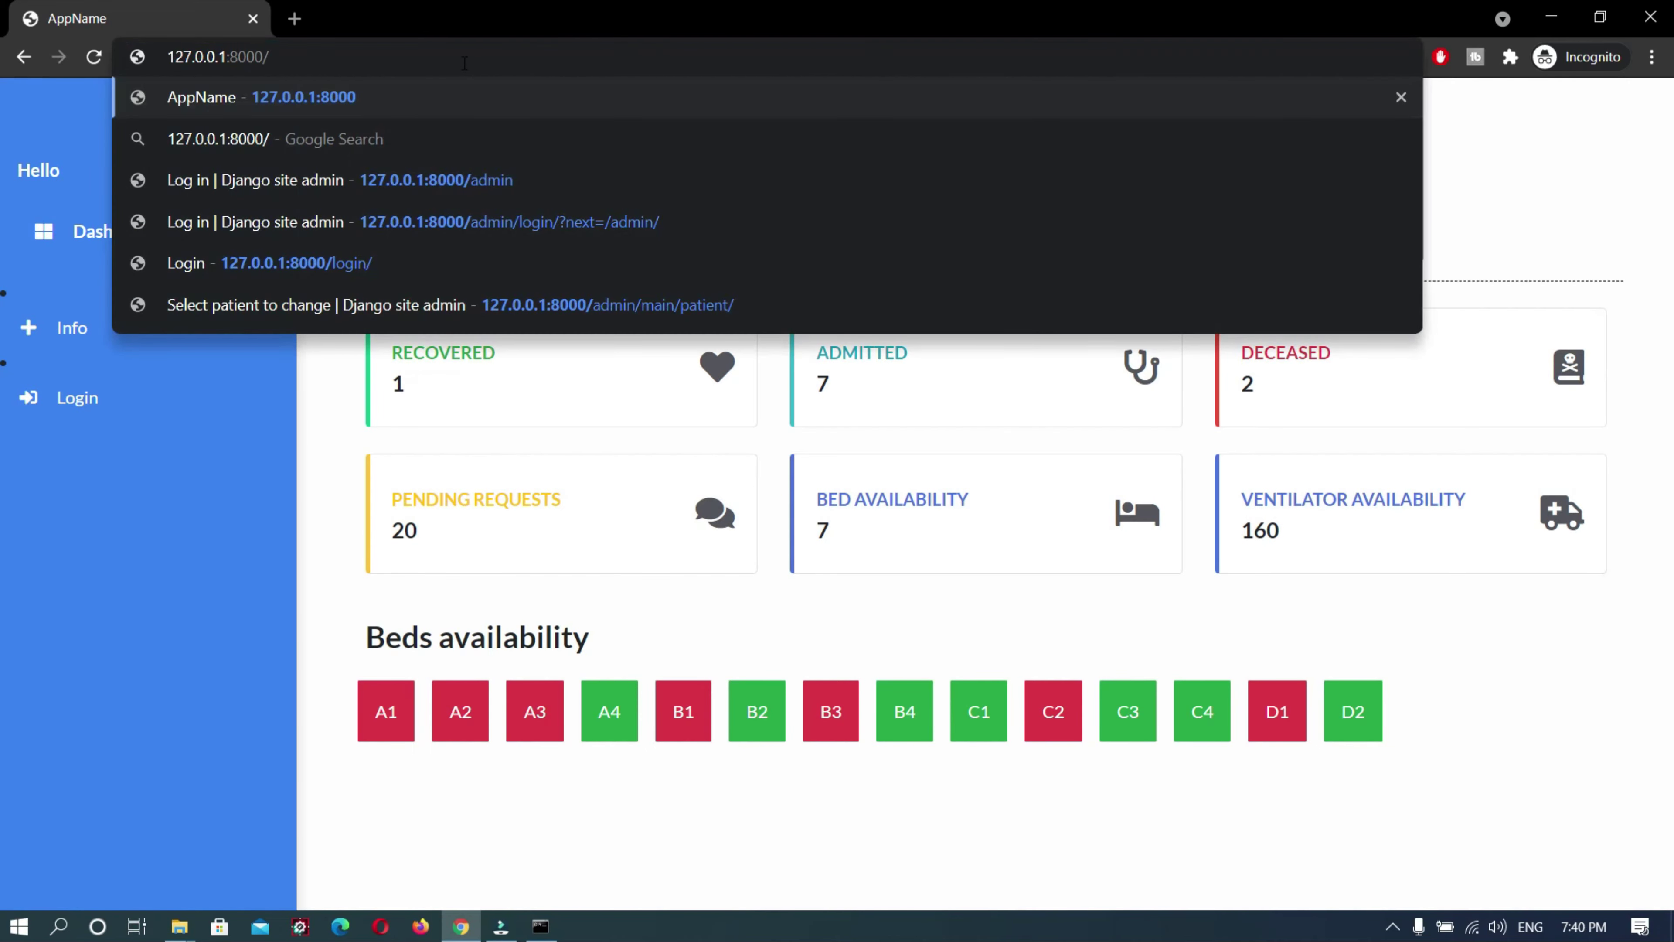
text(admin)
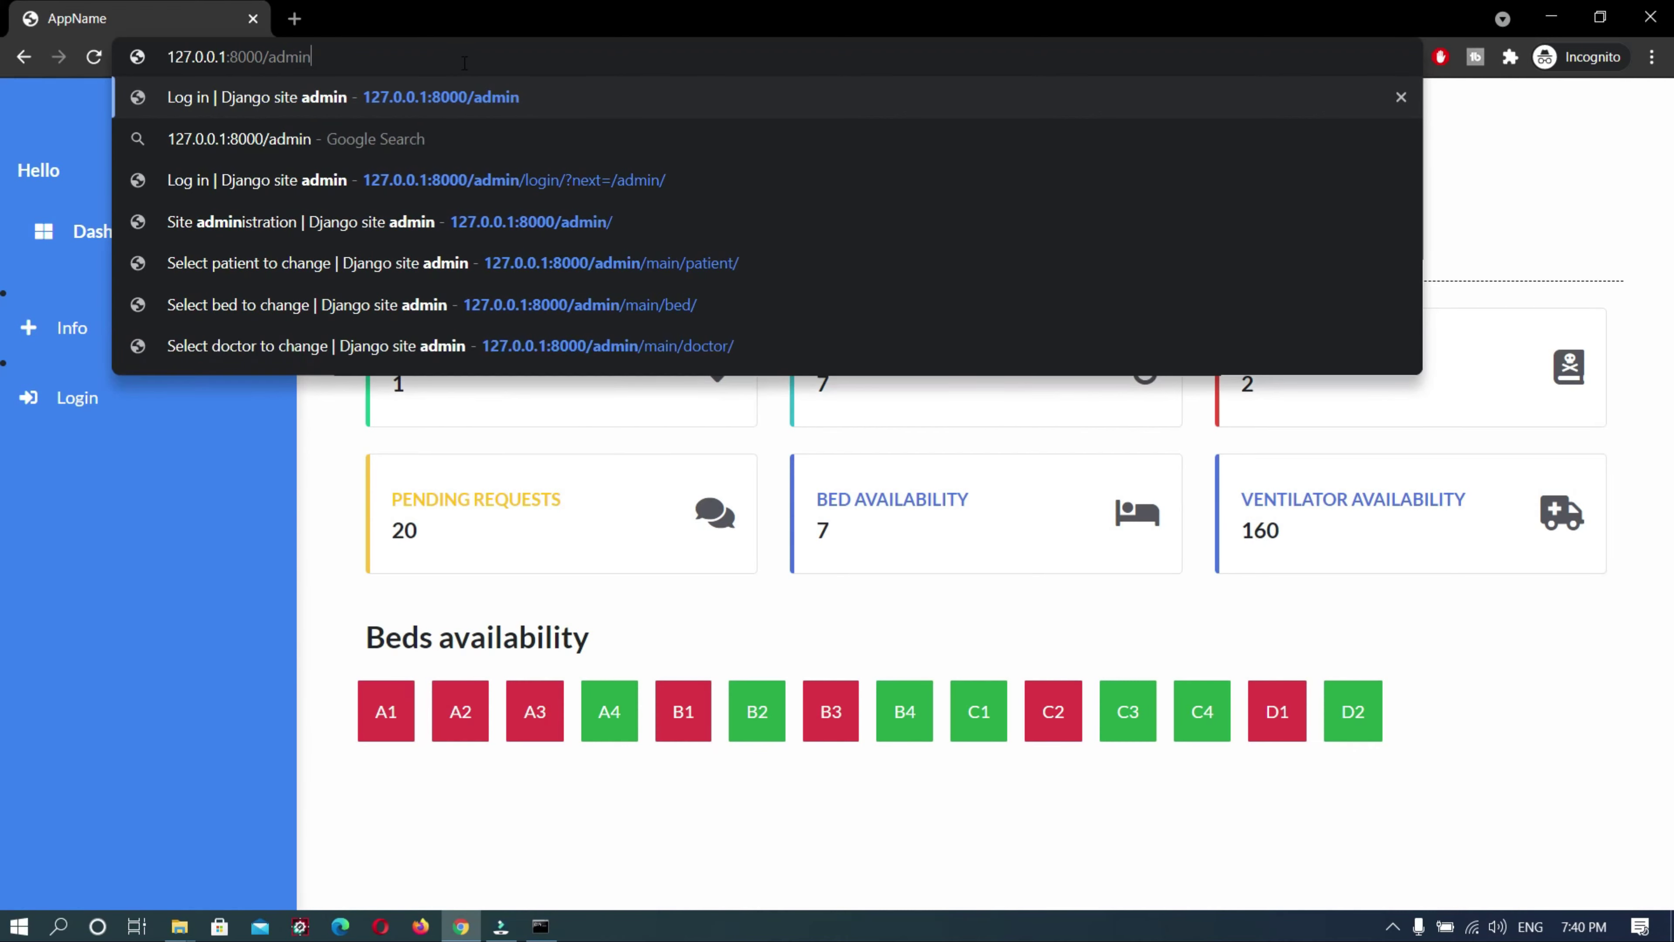
key(Return)
Sign in to Django administration with the admin credentials and open the Patients list
text(a)
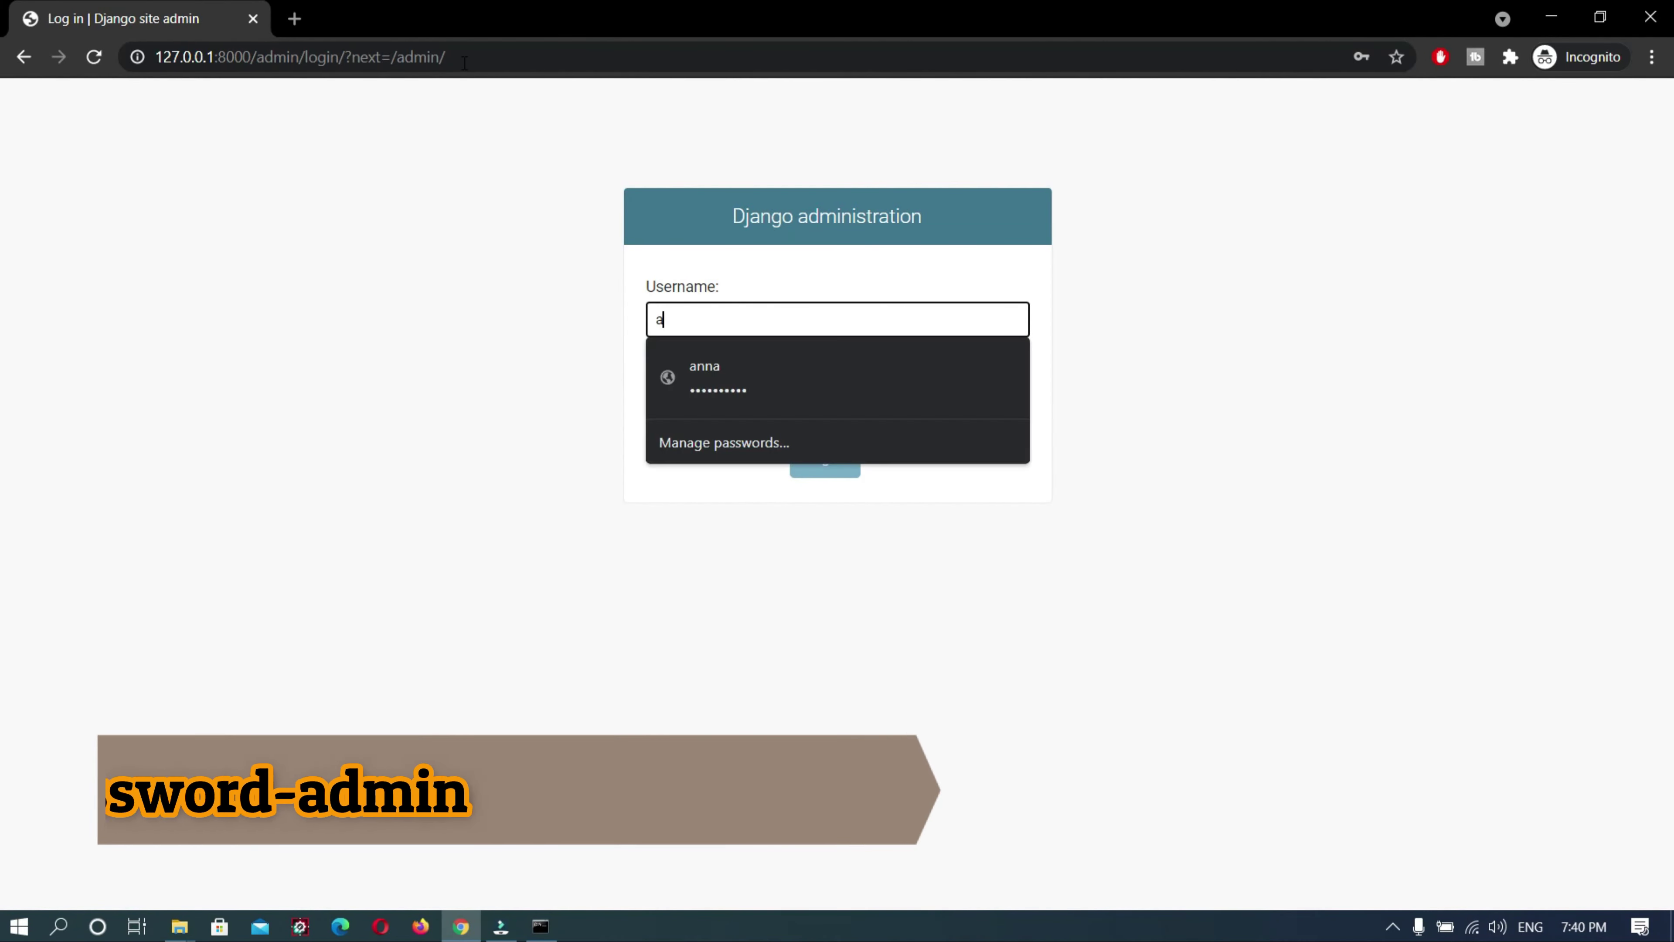
text(dmin)
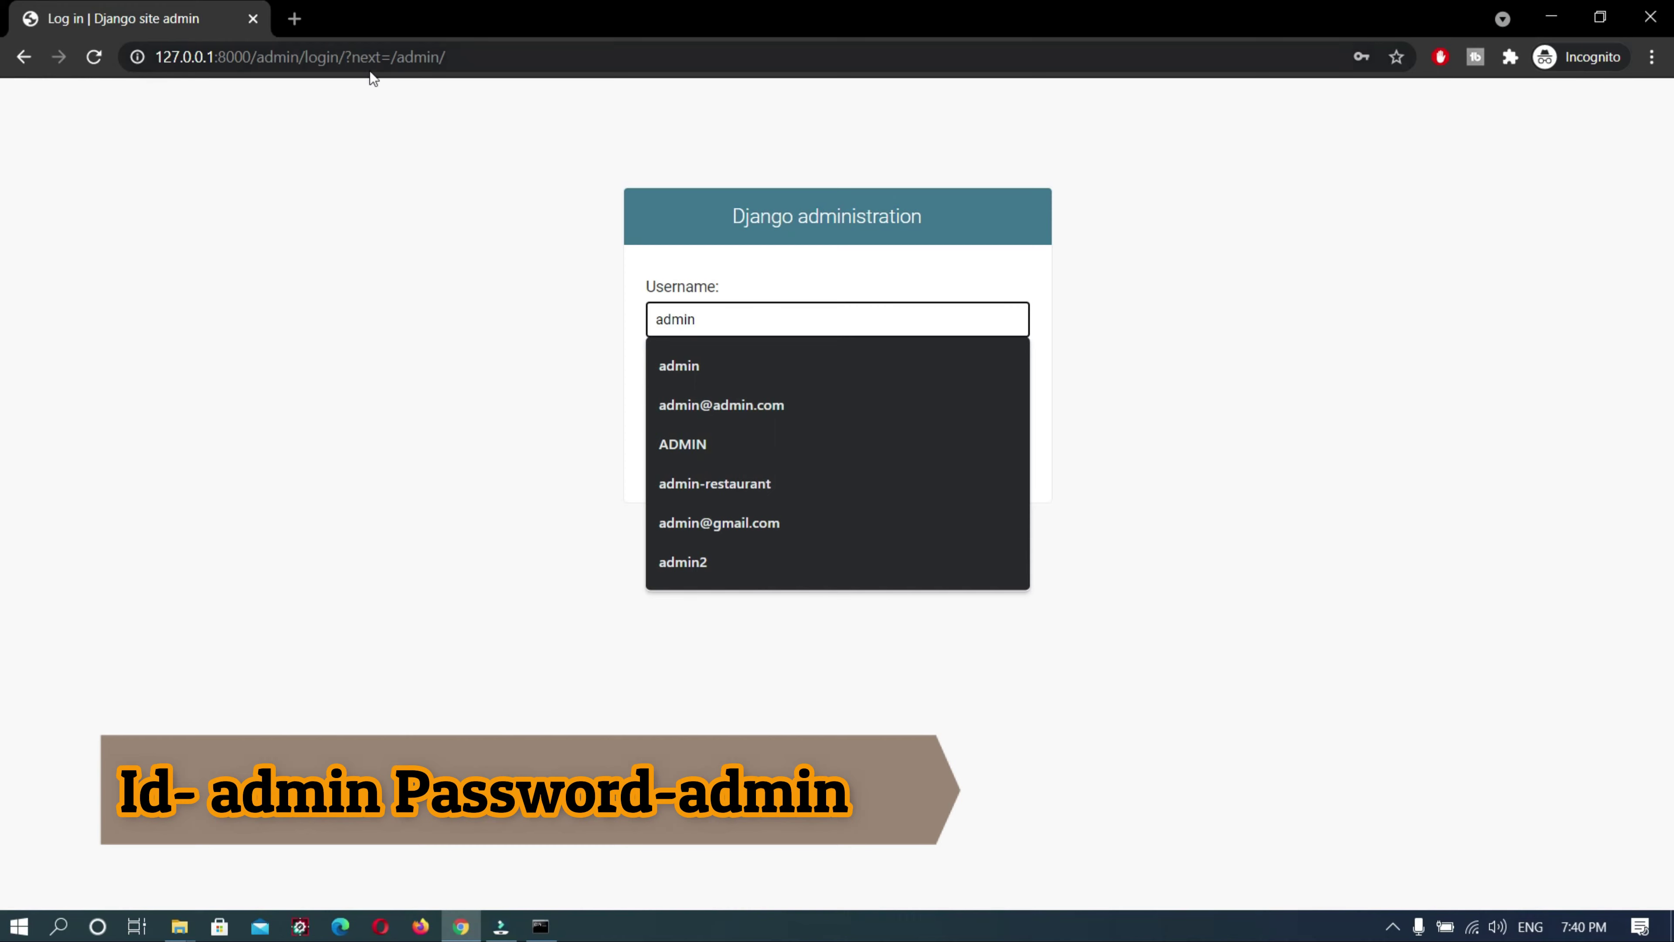
click(530, 416)
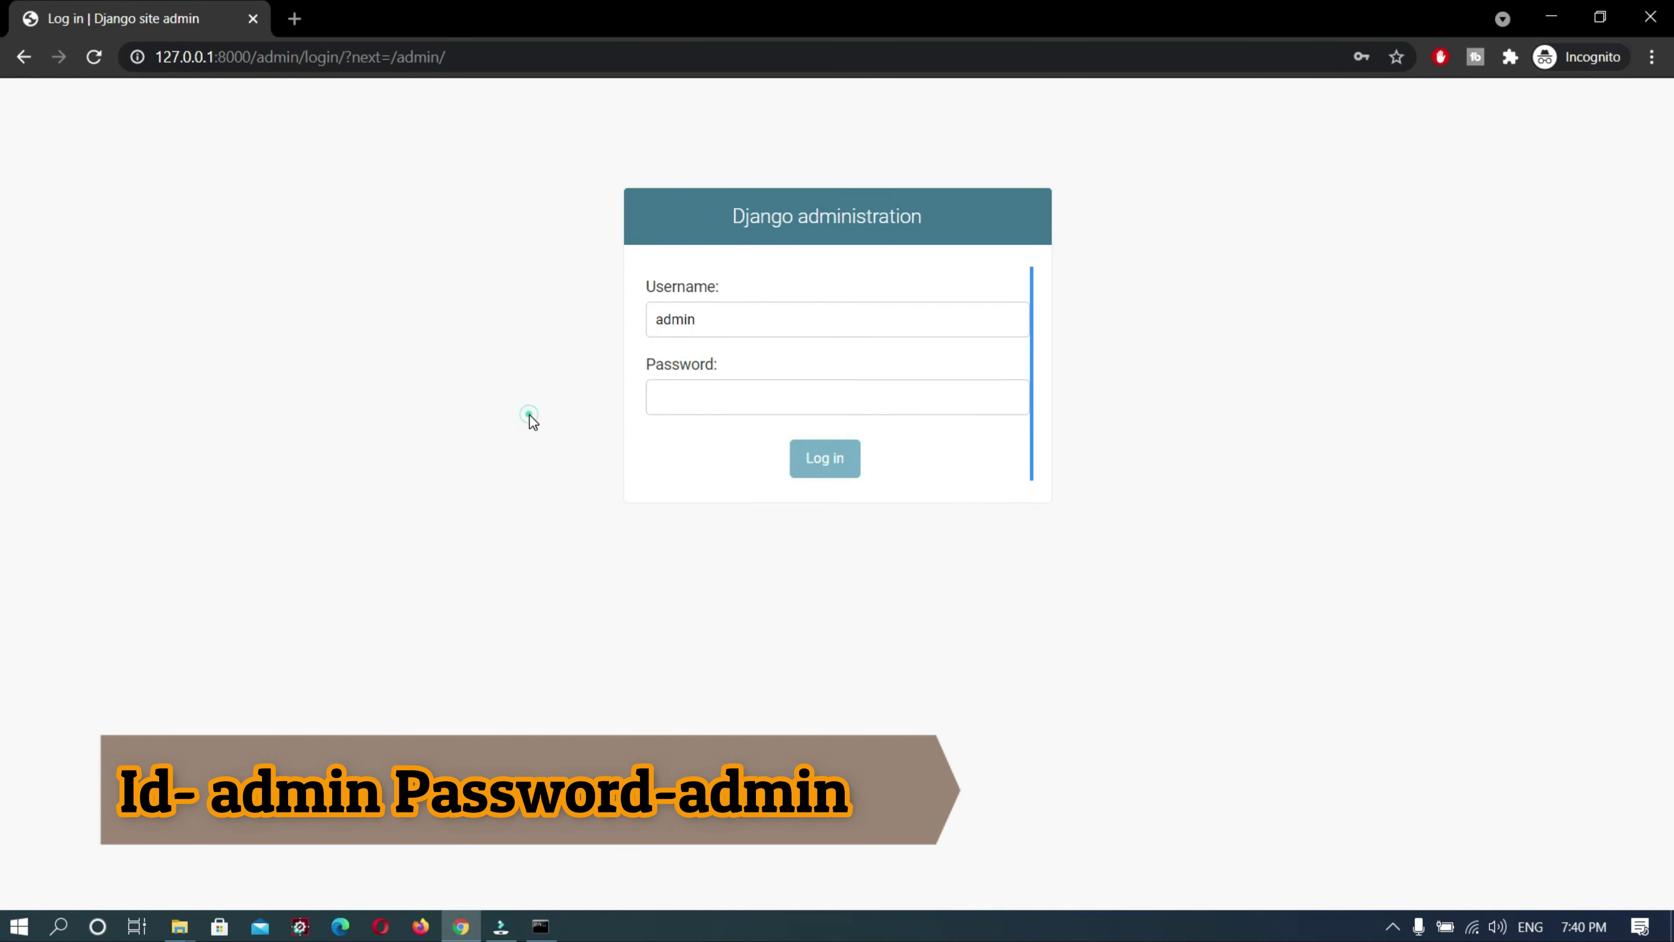
click(731, 397)
text(adm)
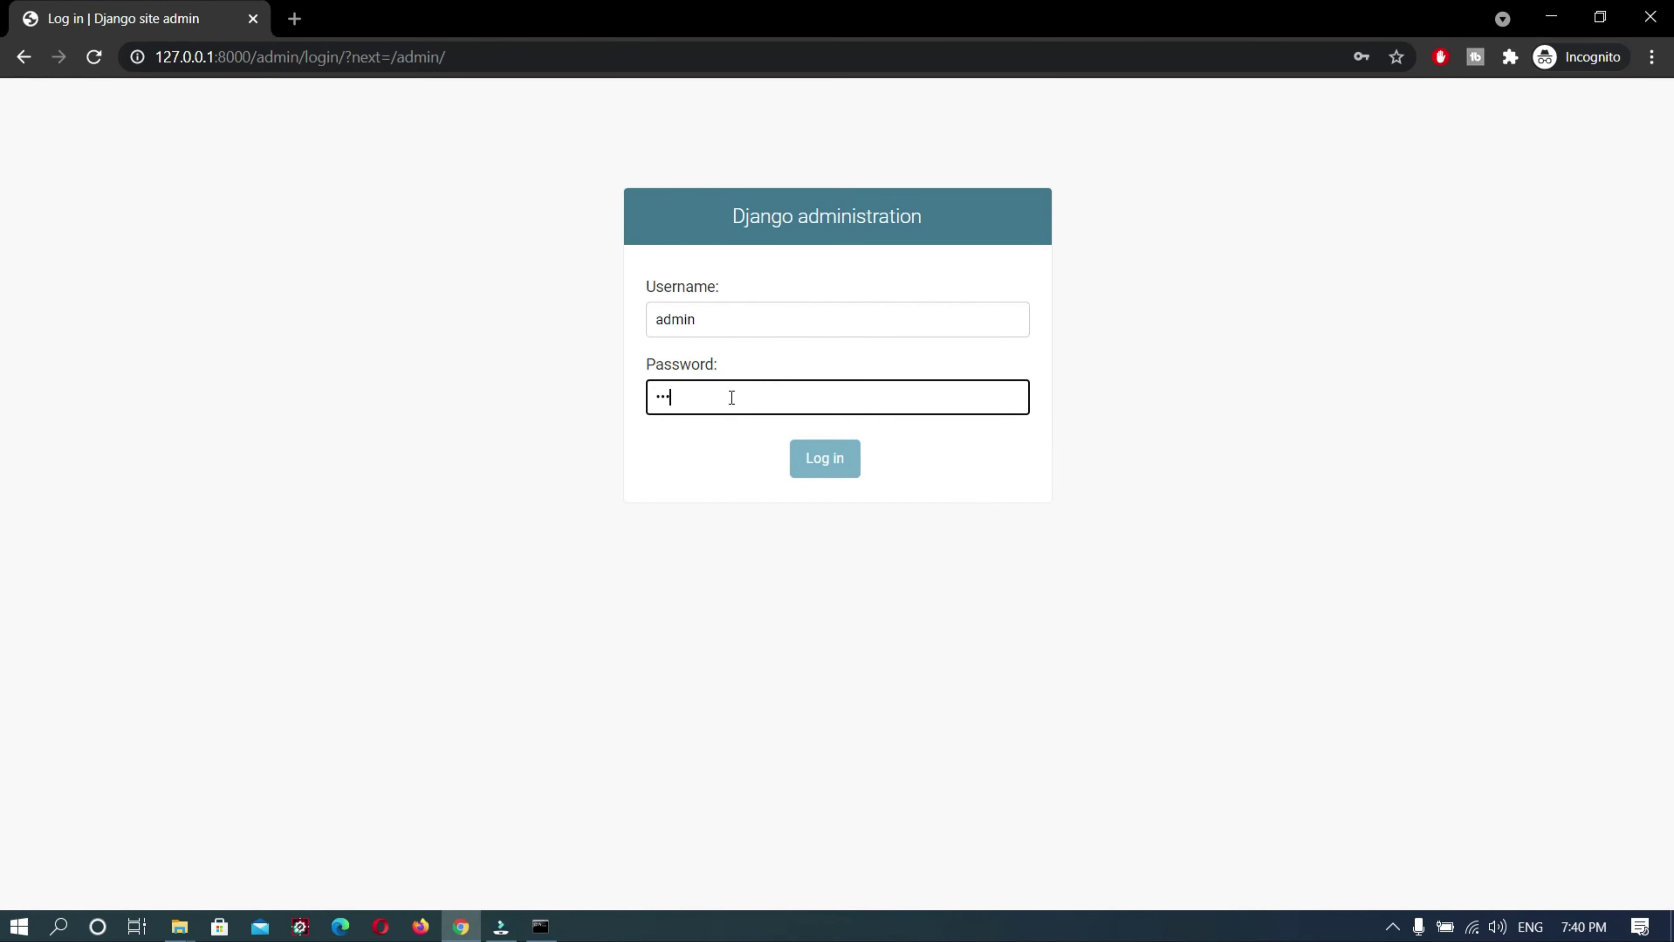
text(in)
click(825, 472)
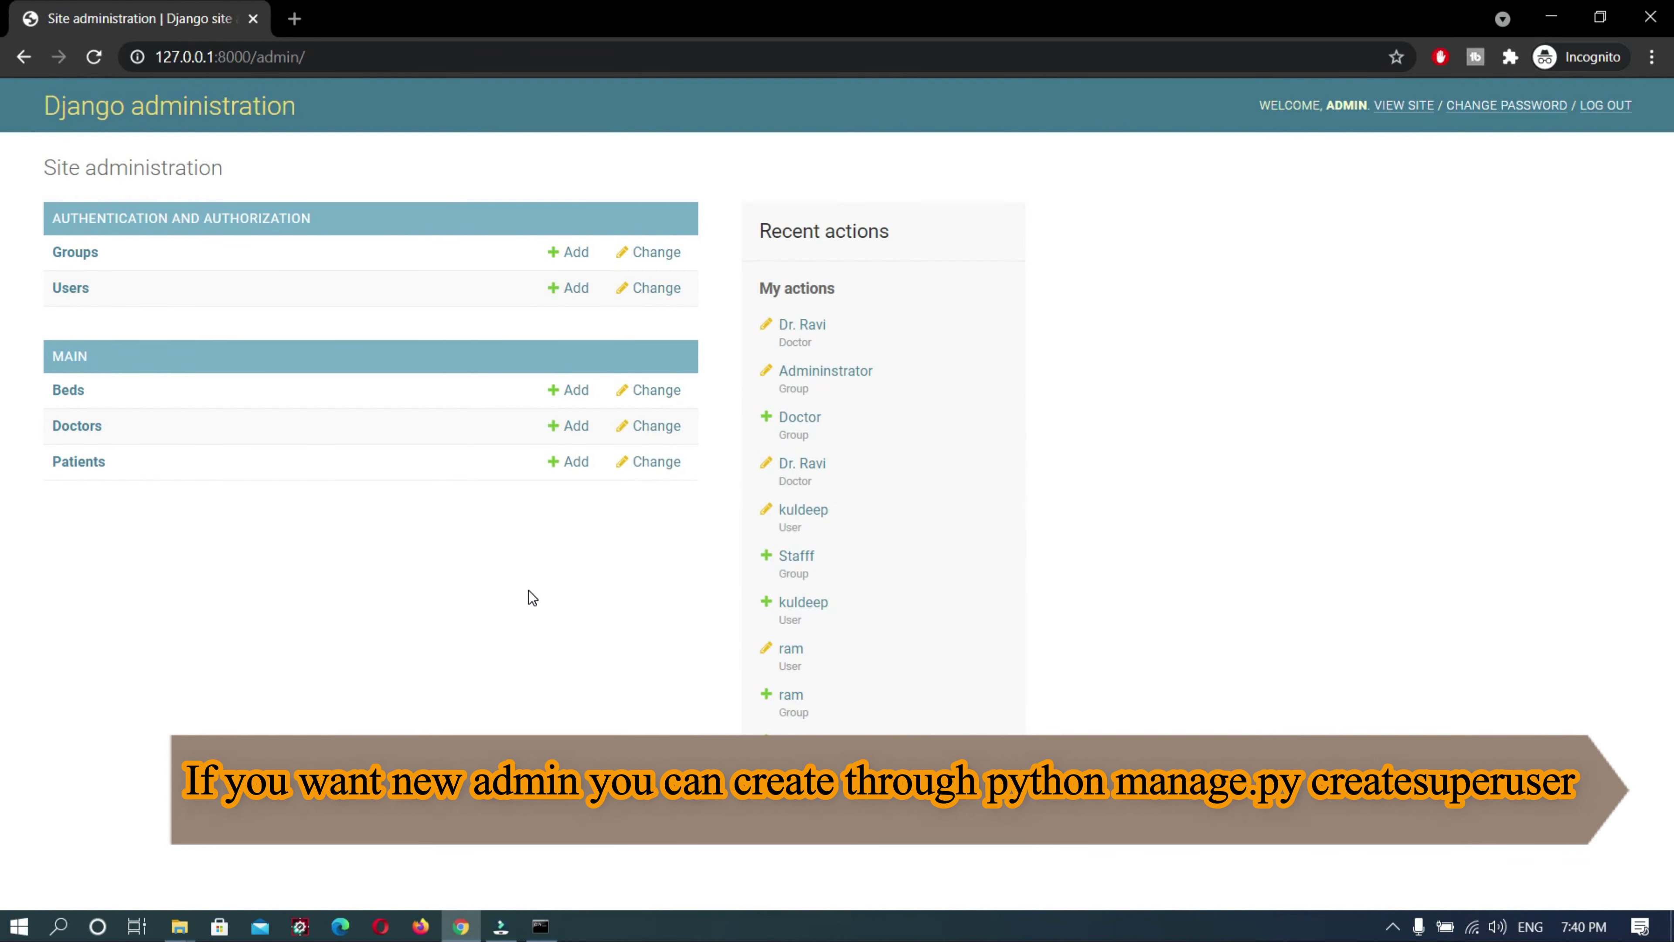
click(74, 462)
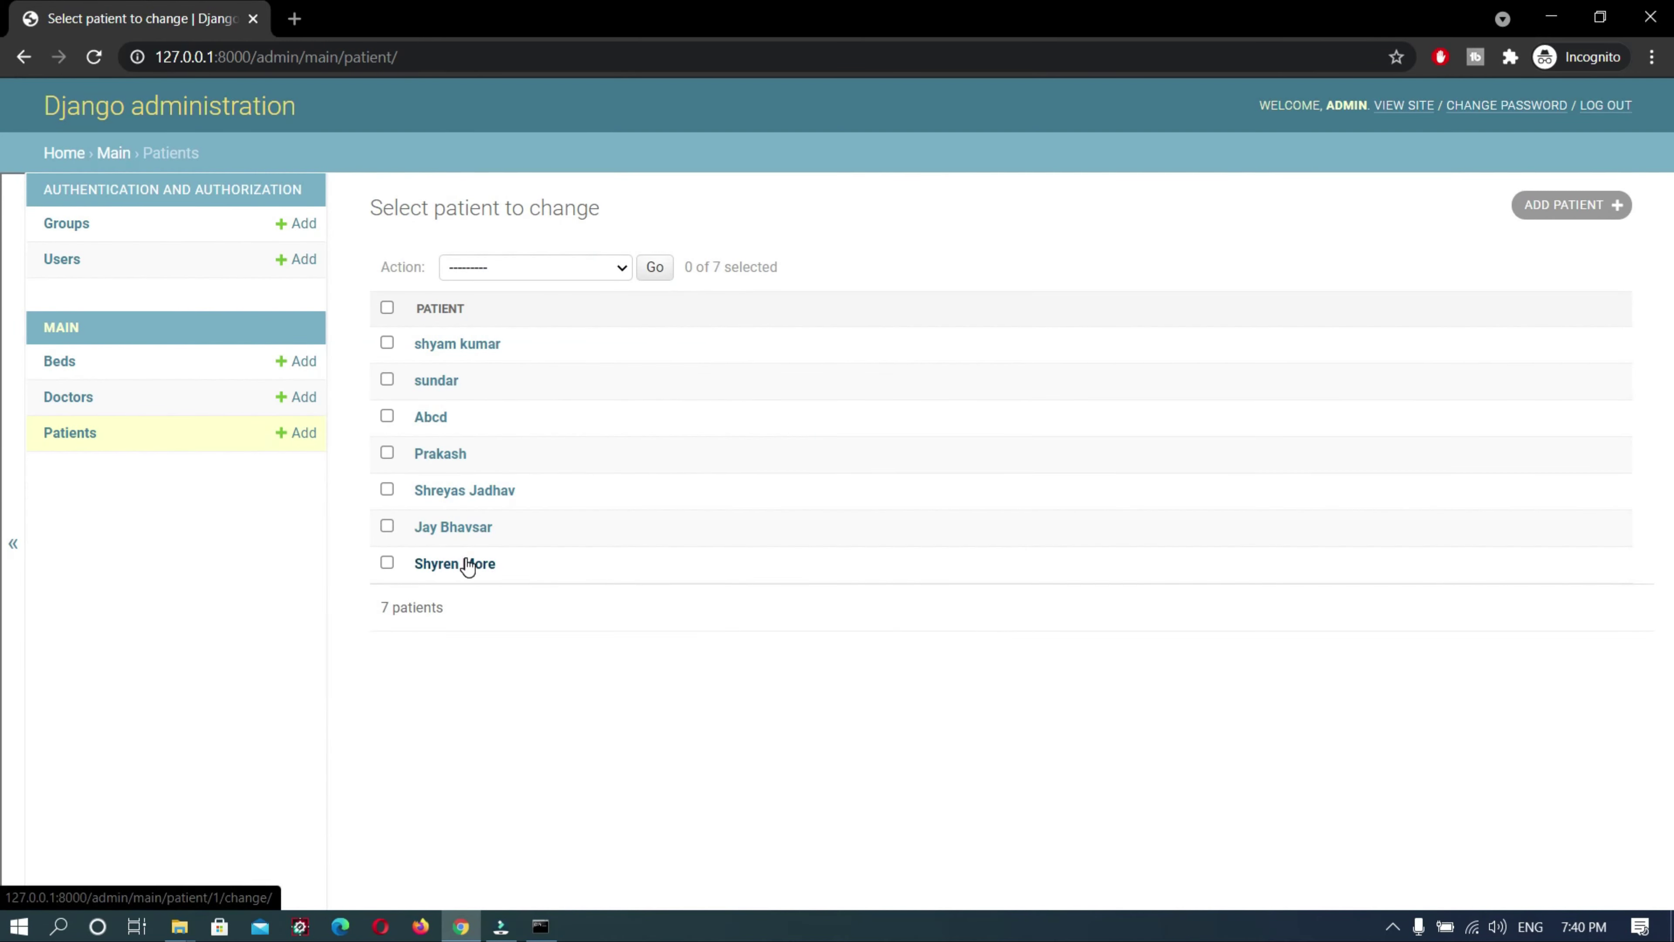
Open the new bed D1 patient's Change patient form and review its fields
click(439, 343)
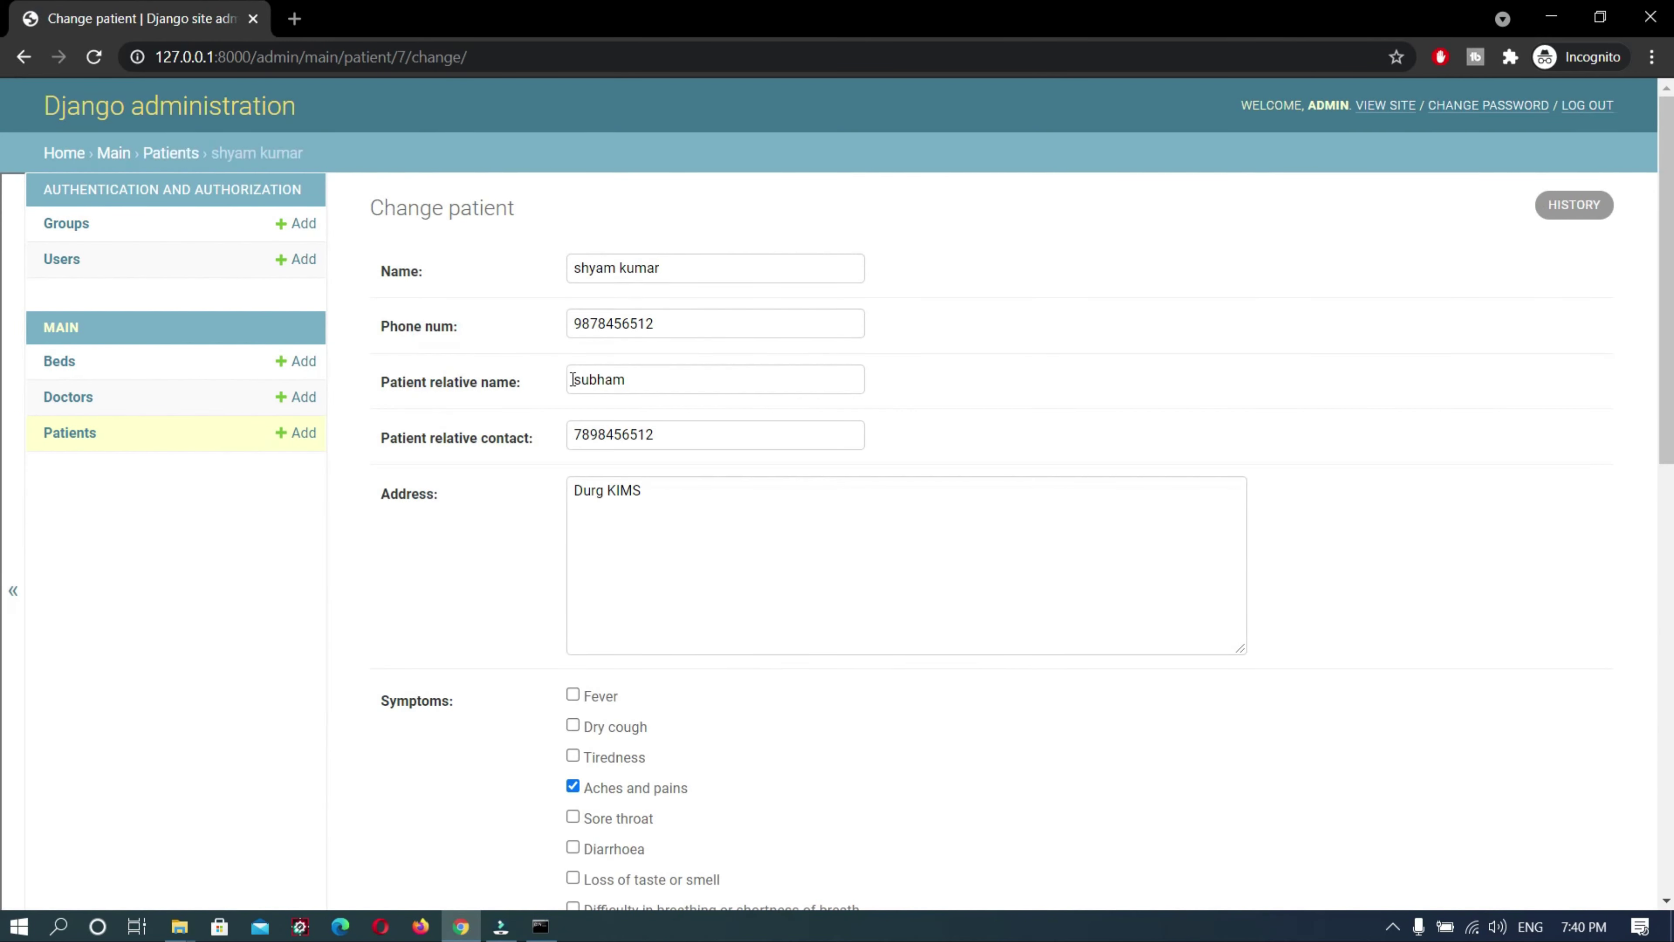
scroll(727, 579, down, 5)
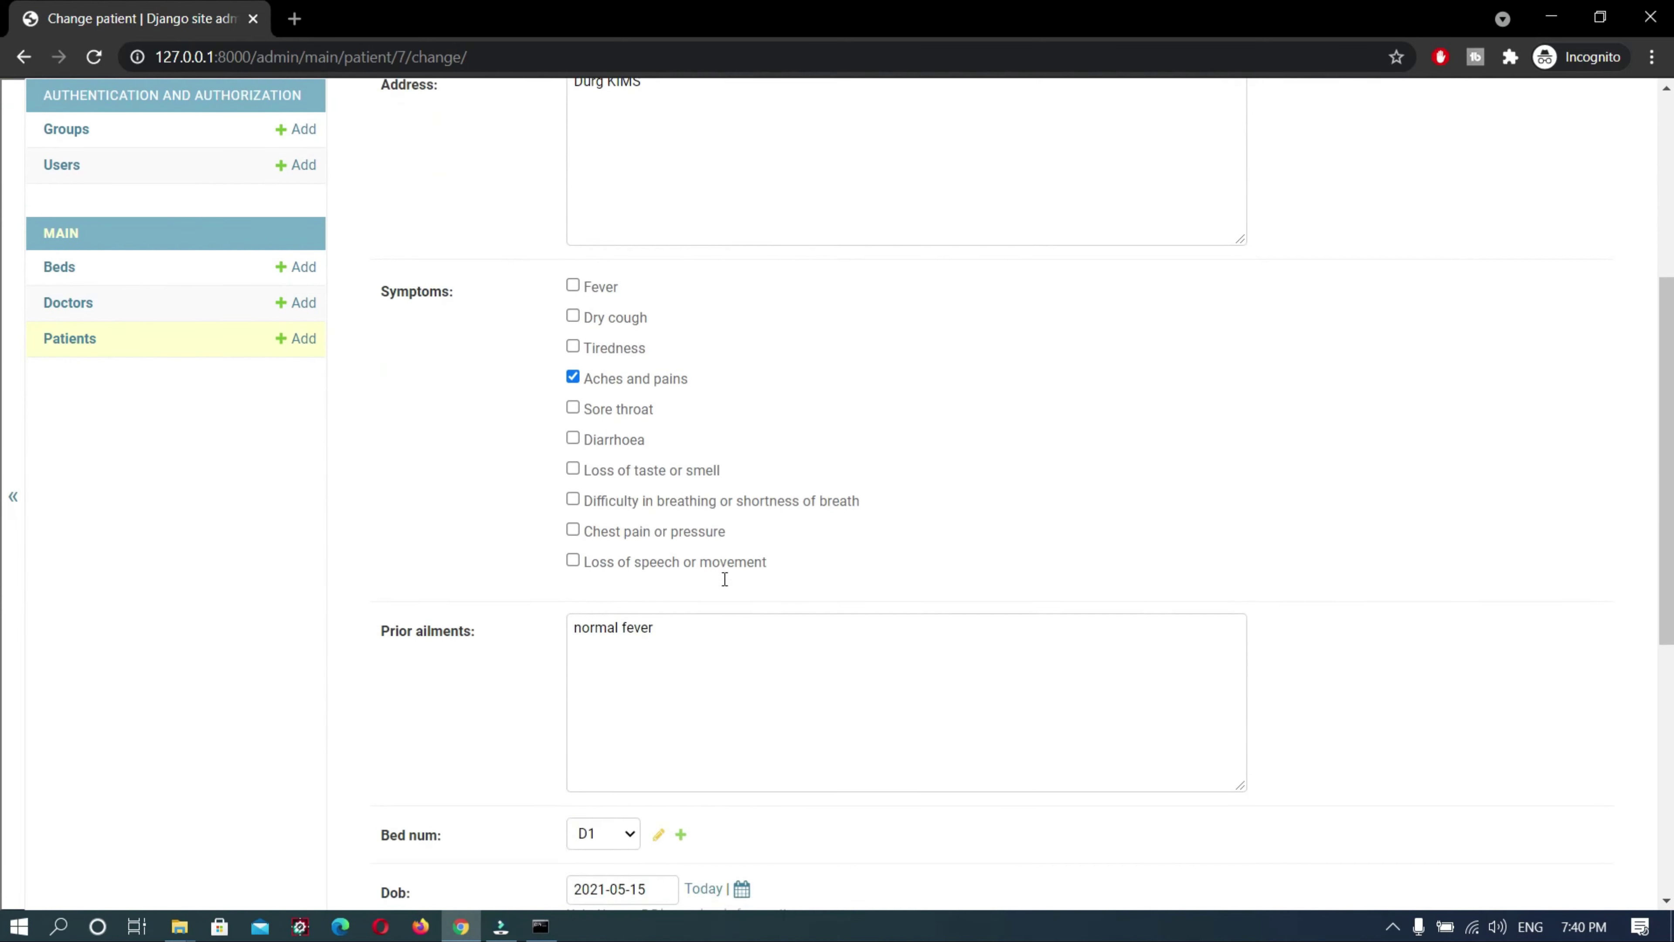
scroll(727, 578, up, 4)
scroll(725, 579, down, 5)
scroll(724, 579, down, 5)
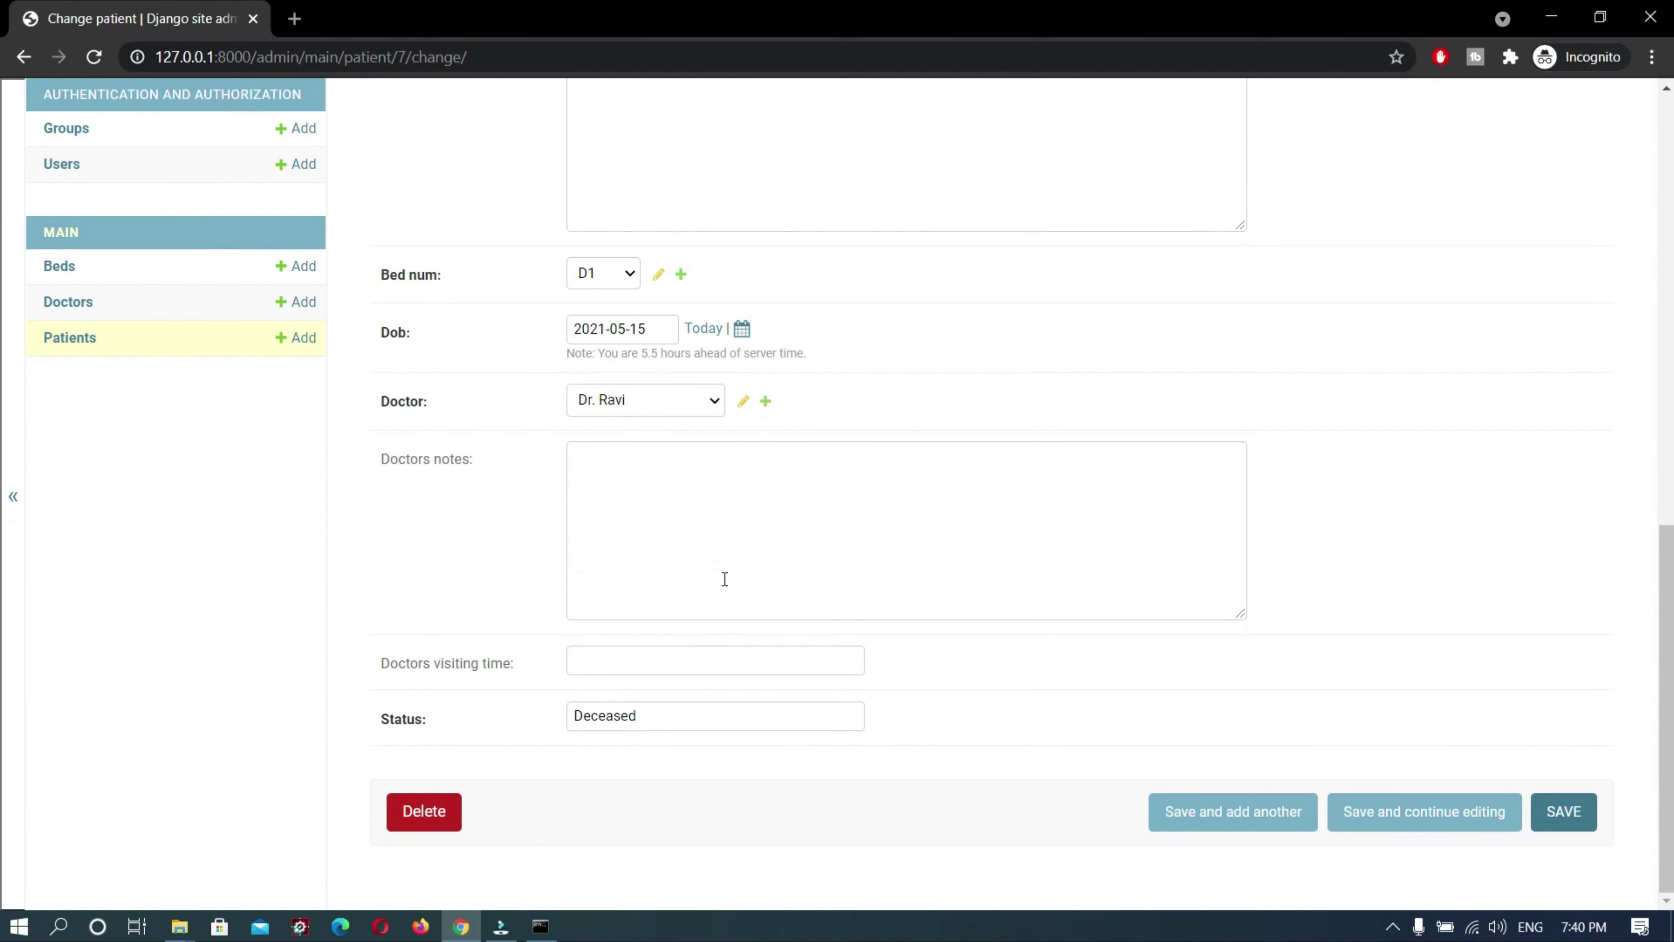
scroll(724, 579, up, 7)
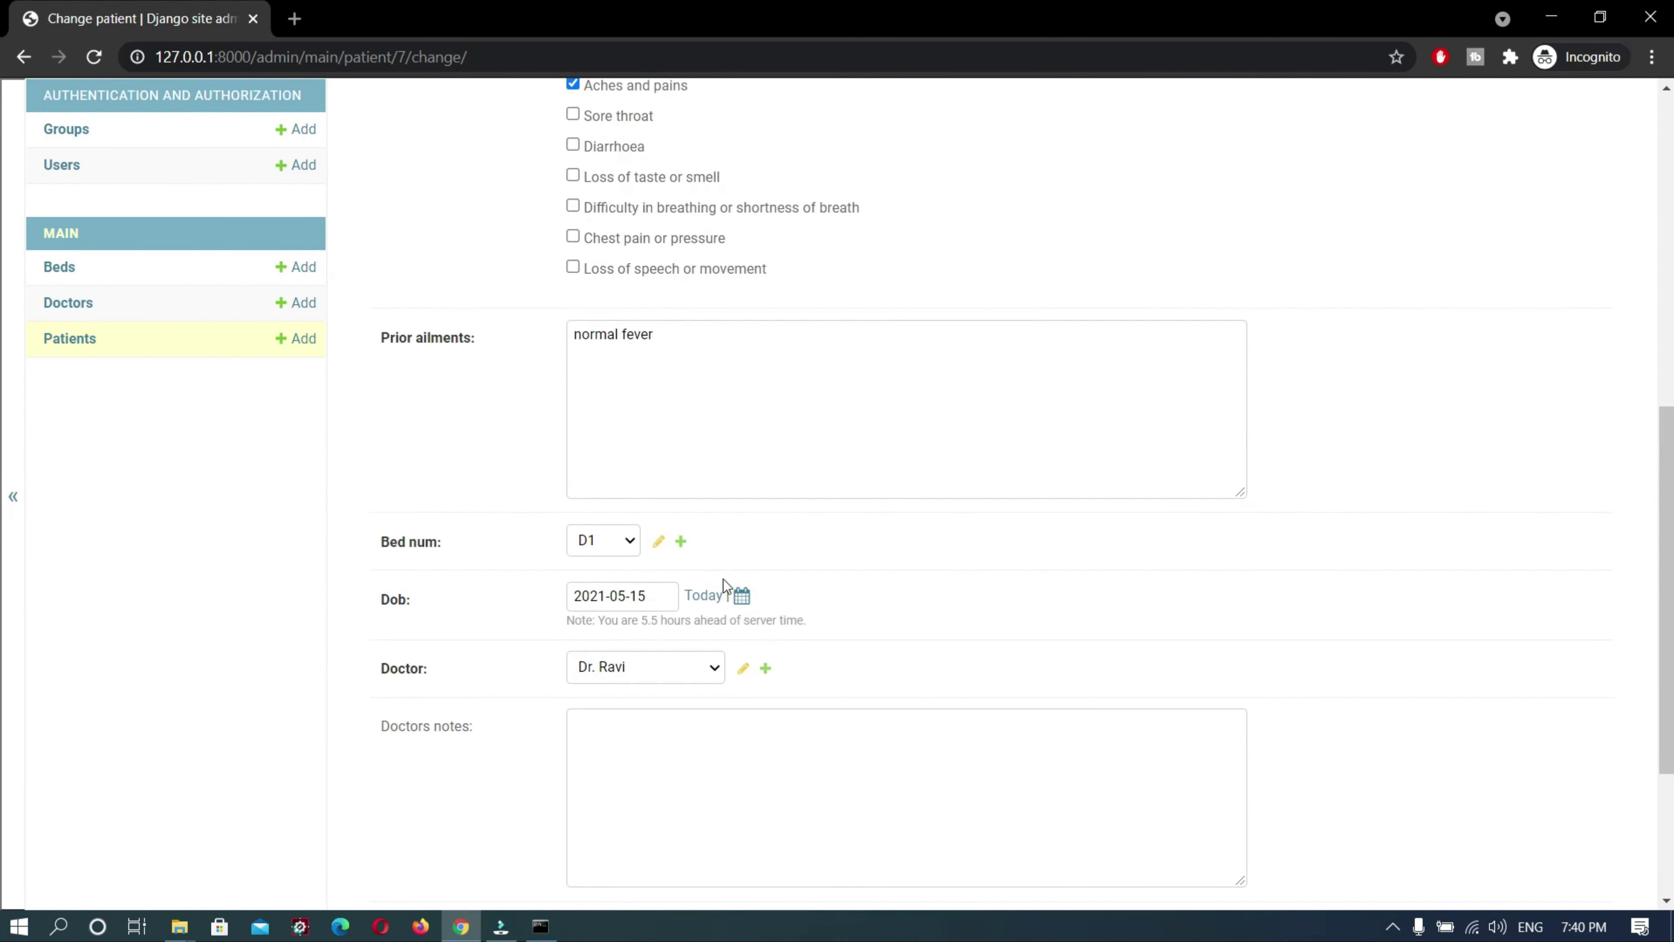
scroll(724, 583, up, 3)
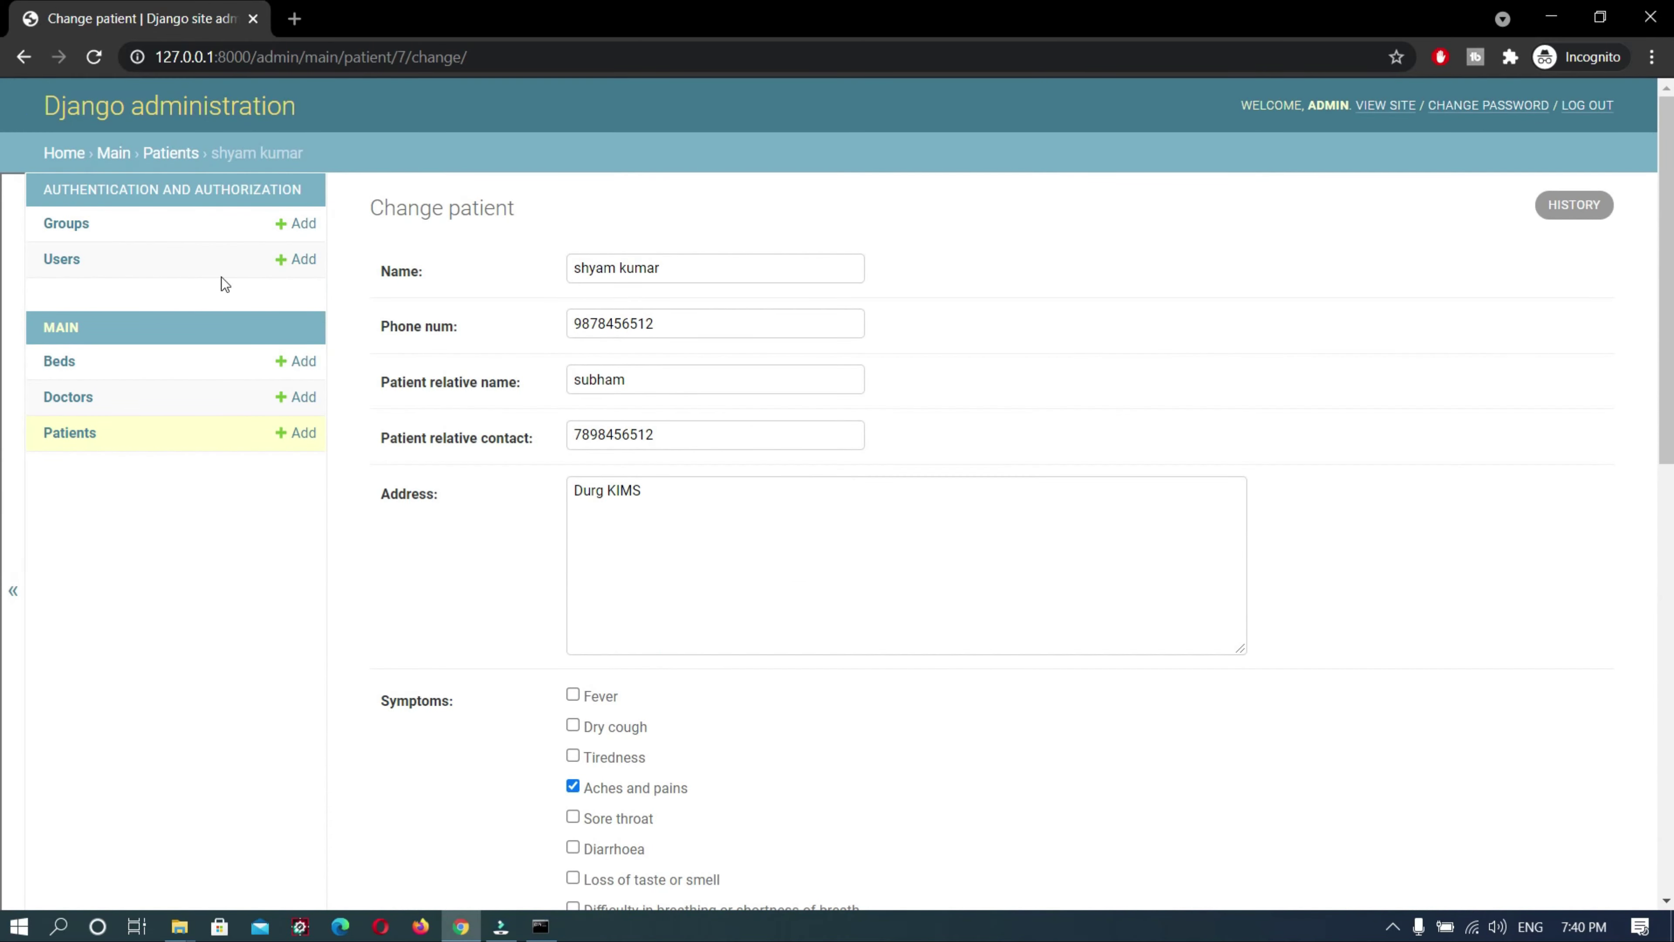
click(66, 397)
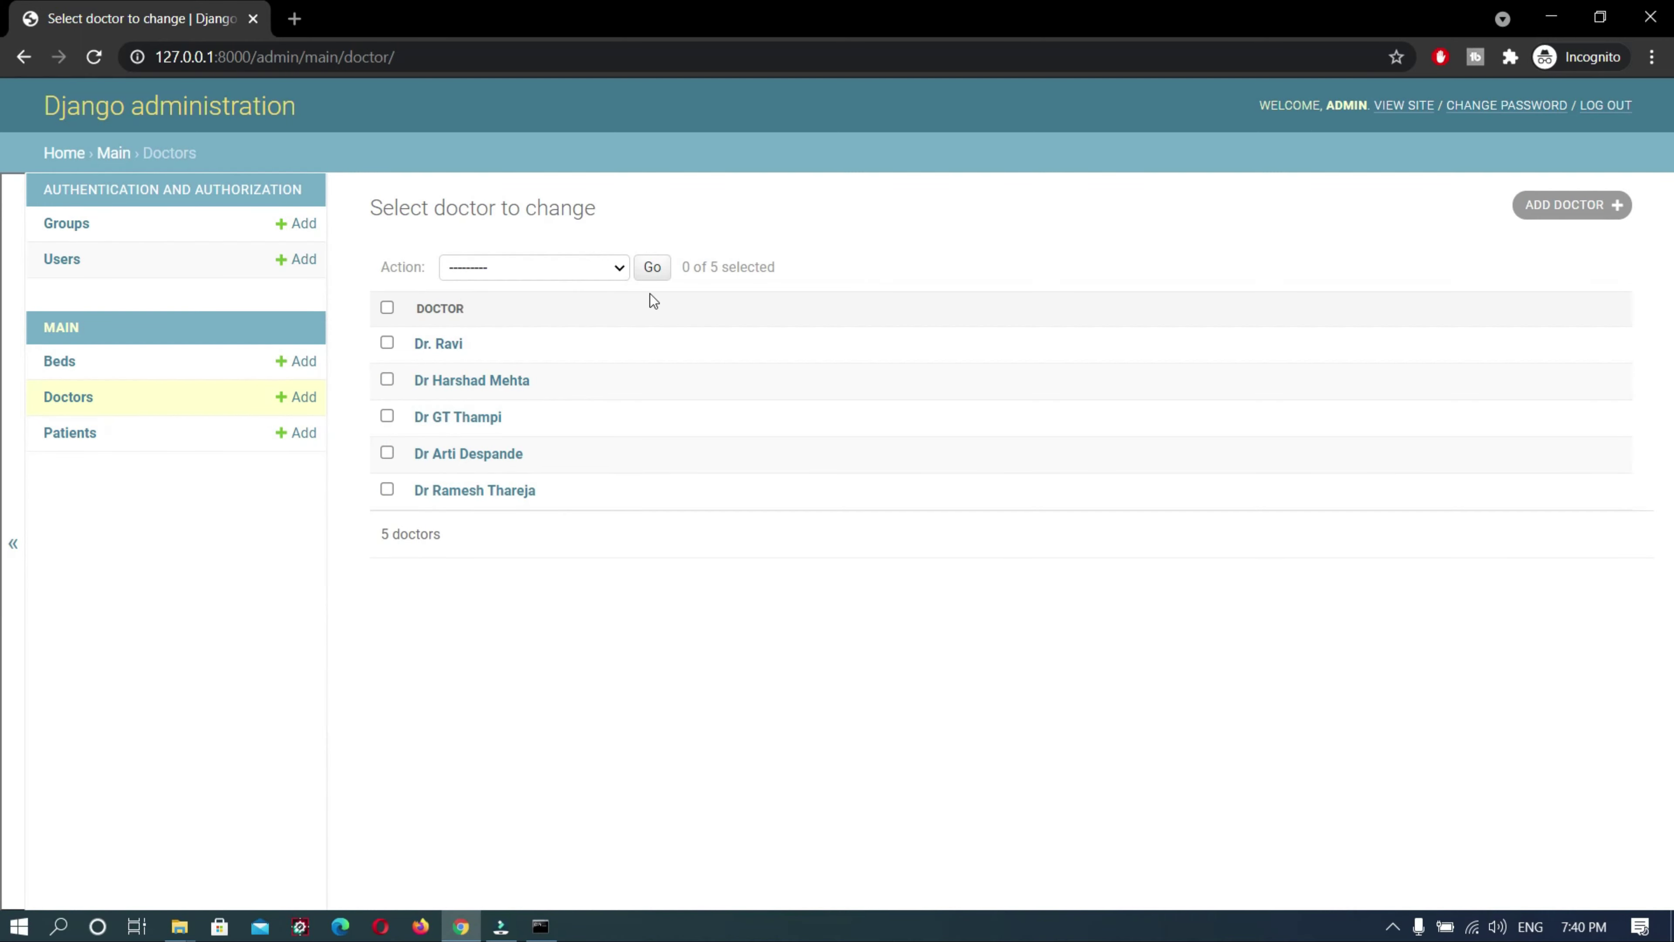
Add and save a new doctor, bringing the Doctors list to 6
click(1554, 208)
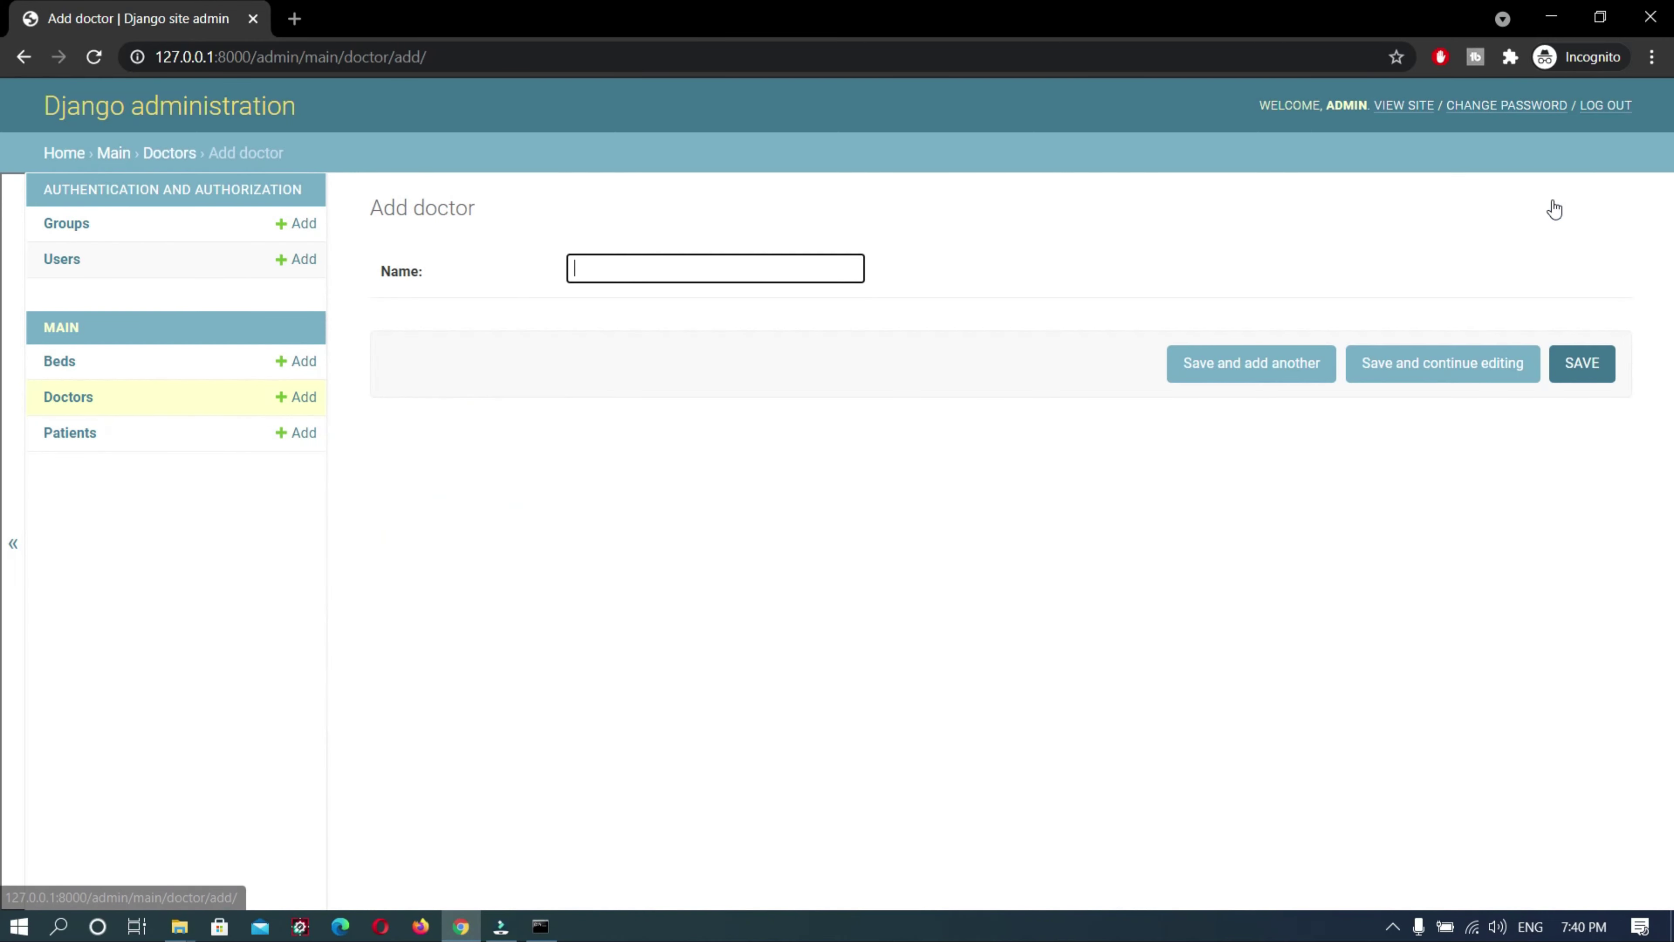
text(Dr)
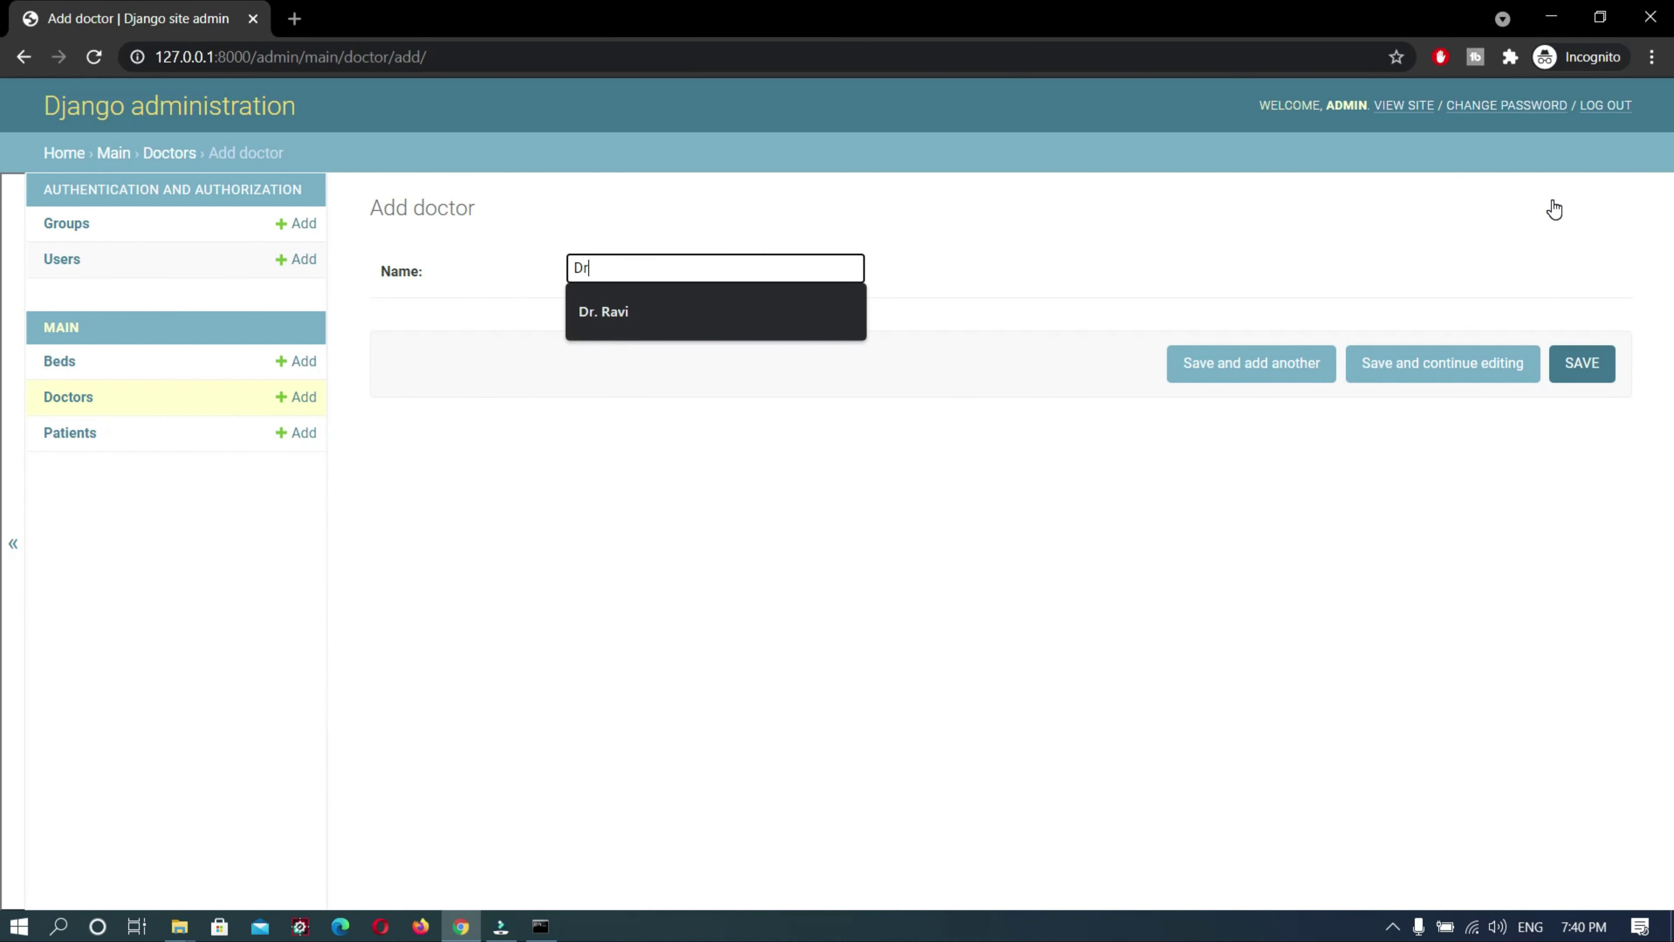
text(.)
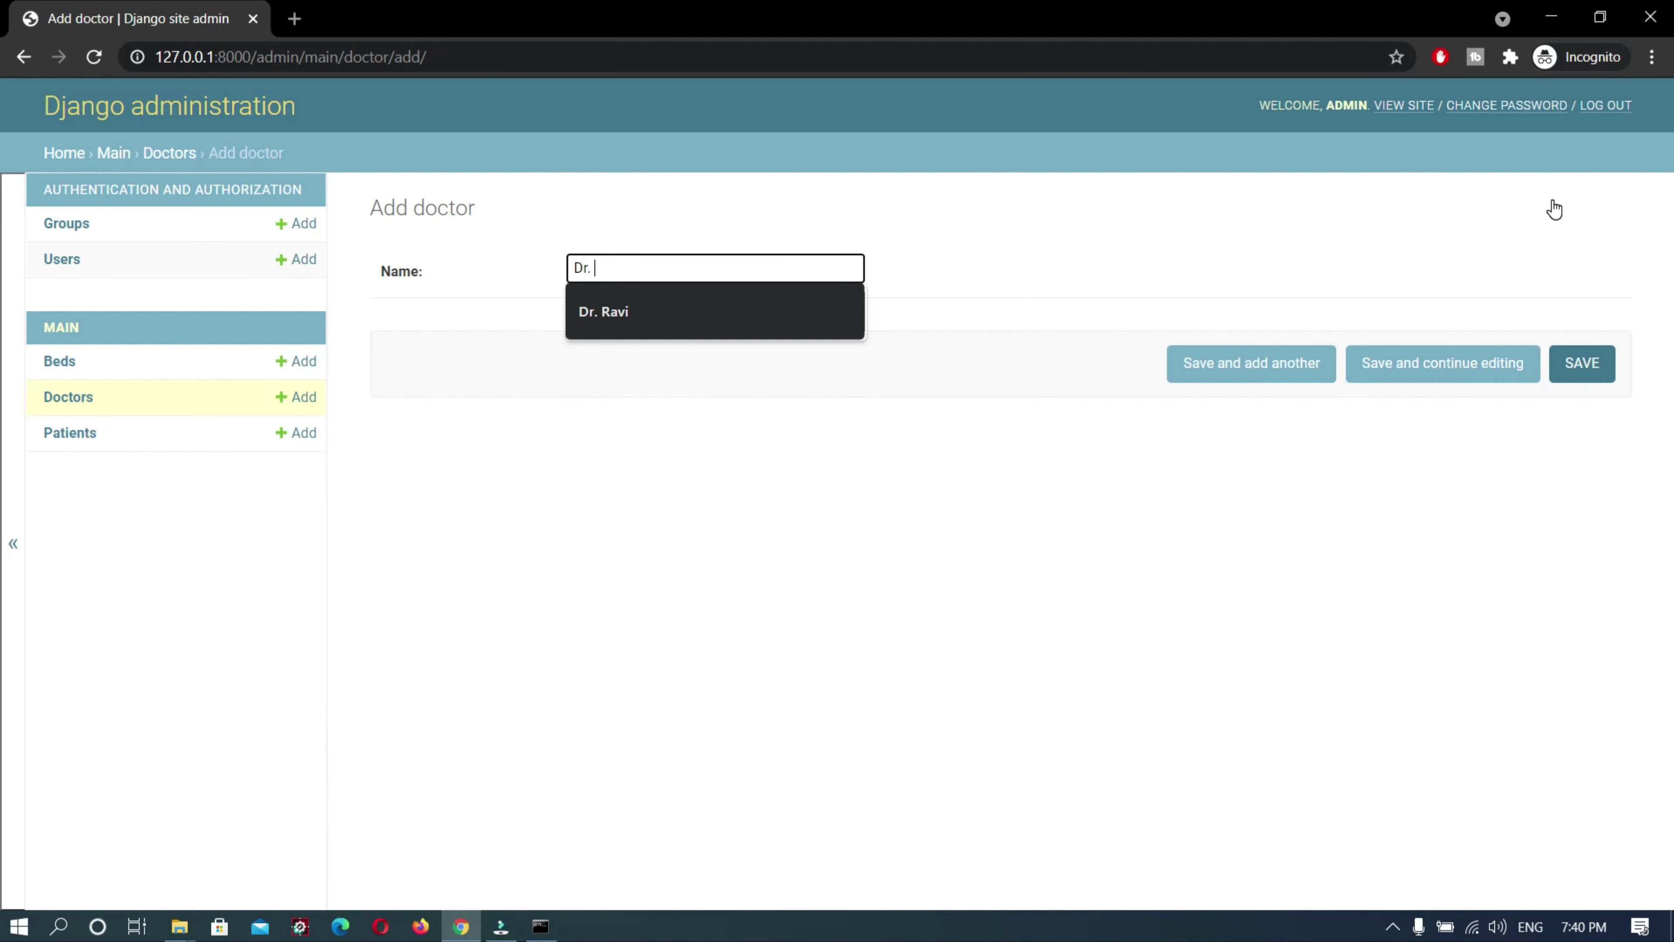
text( Kumar)
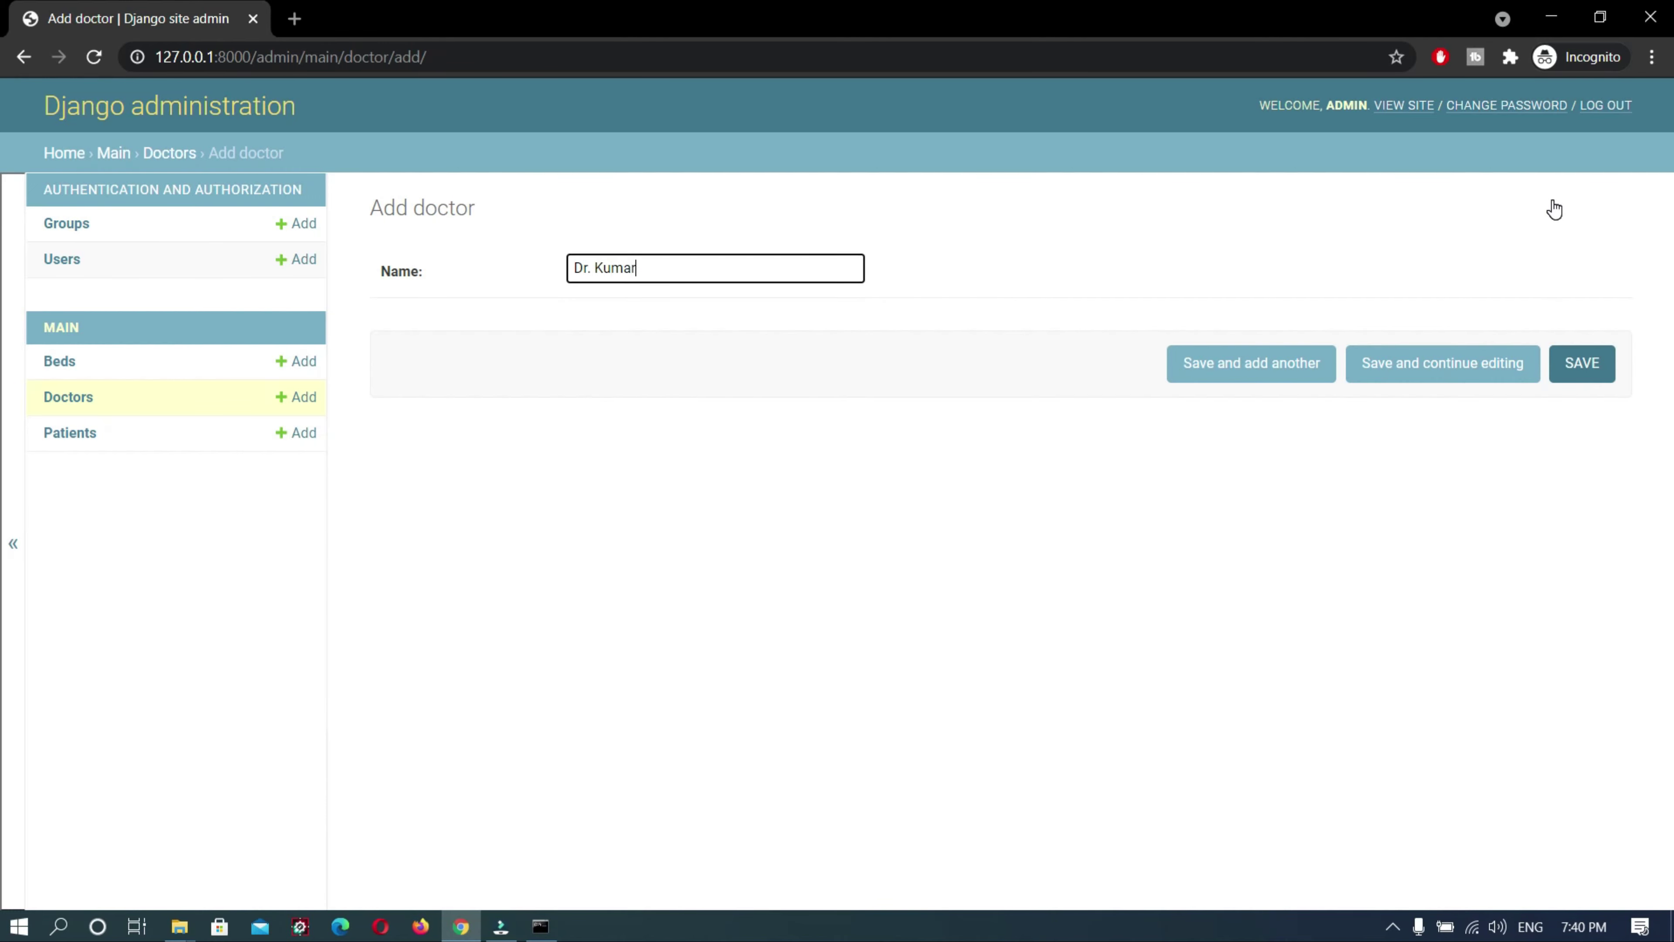
click(1581, 363)
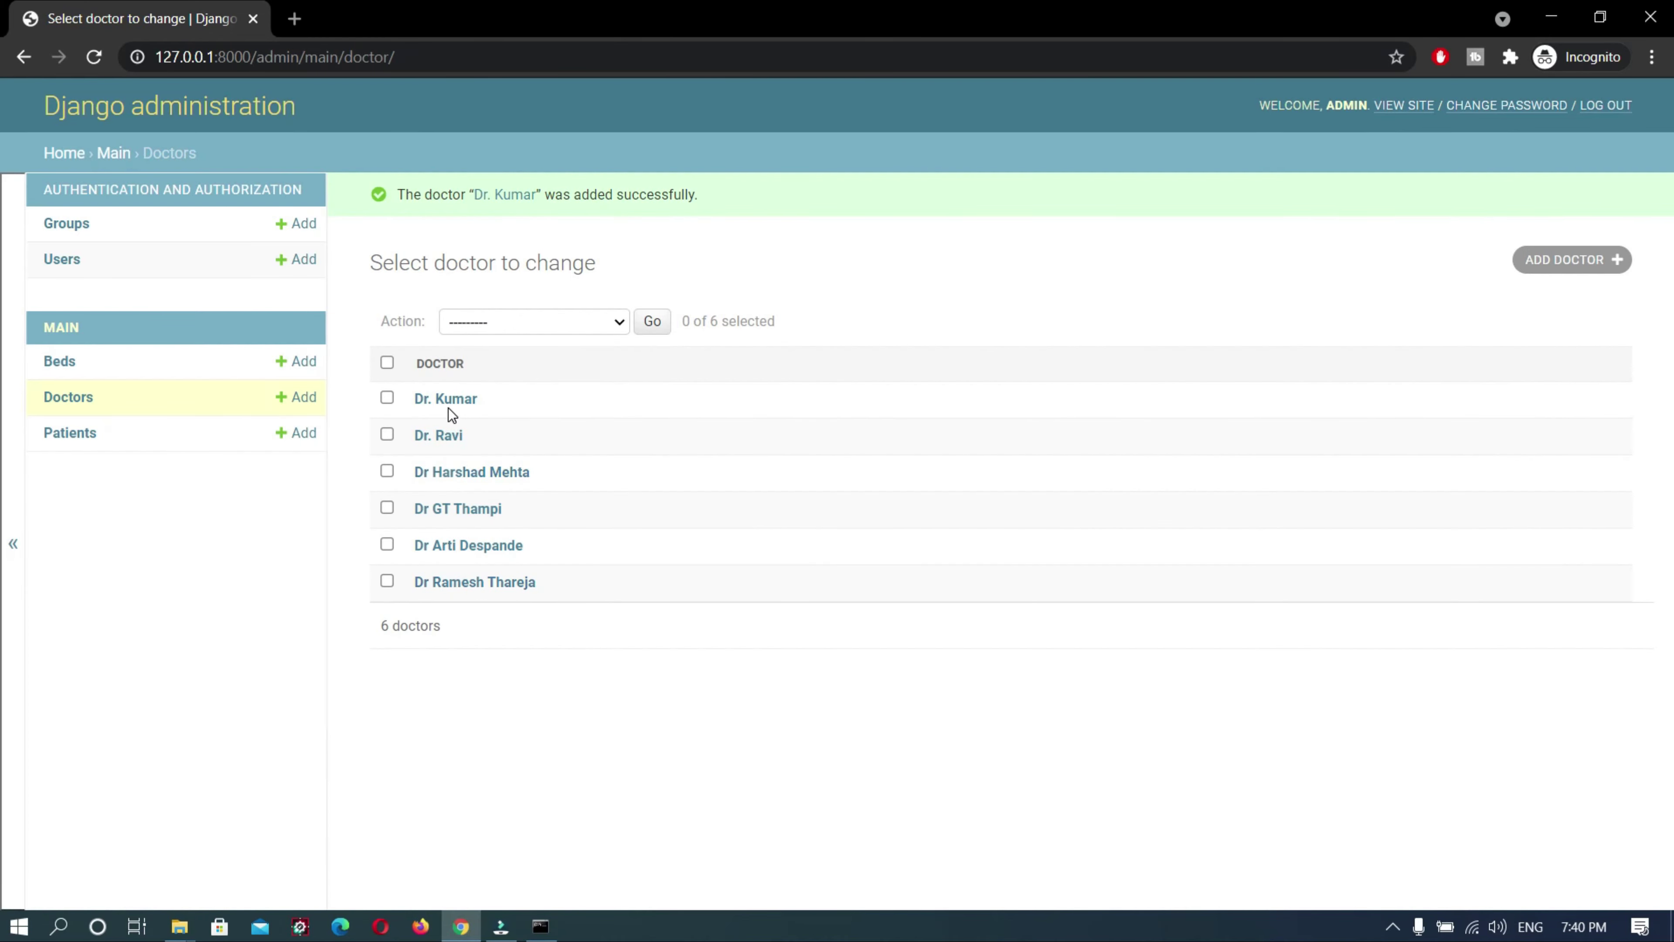
click(76, 364)
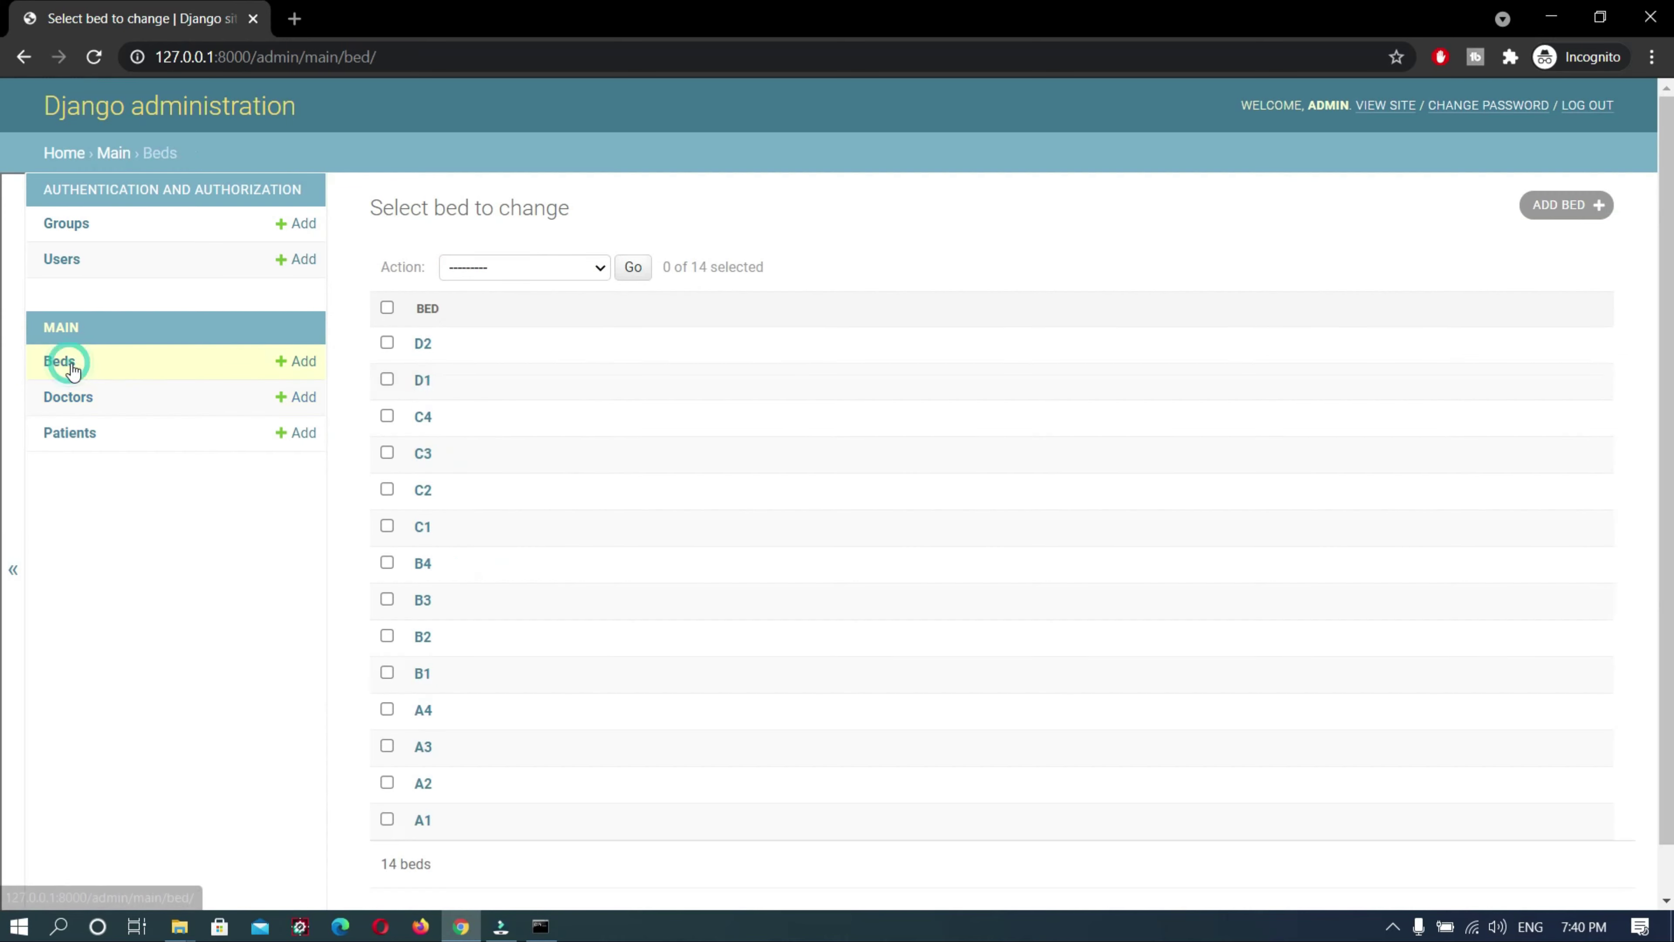
Add and save a new bed numbered D3
click(537, 270)
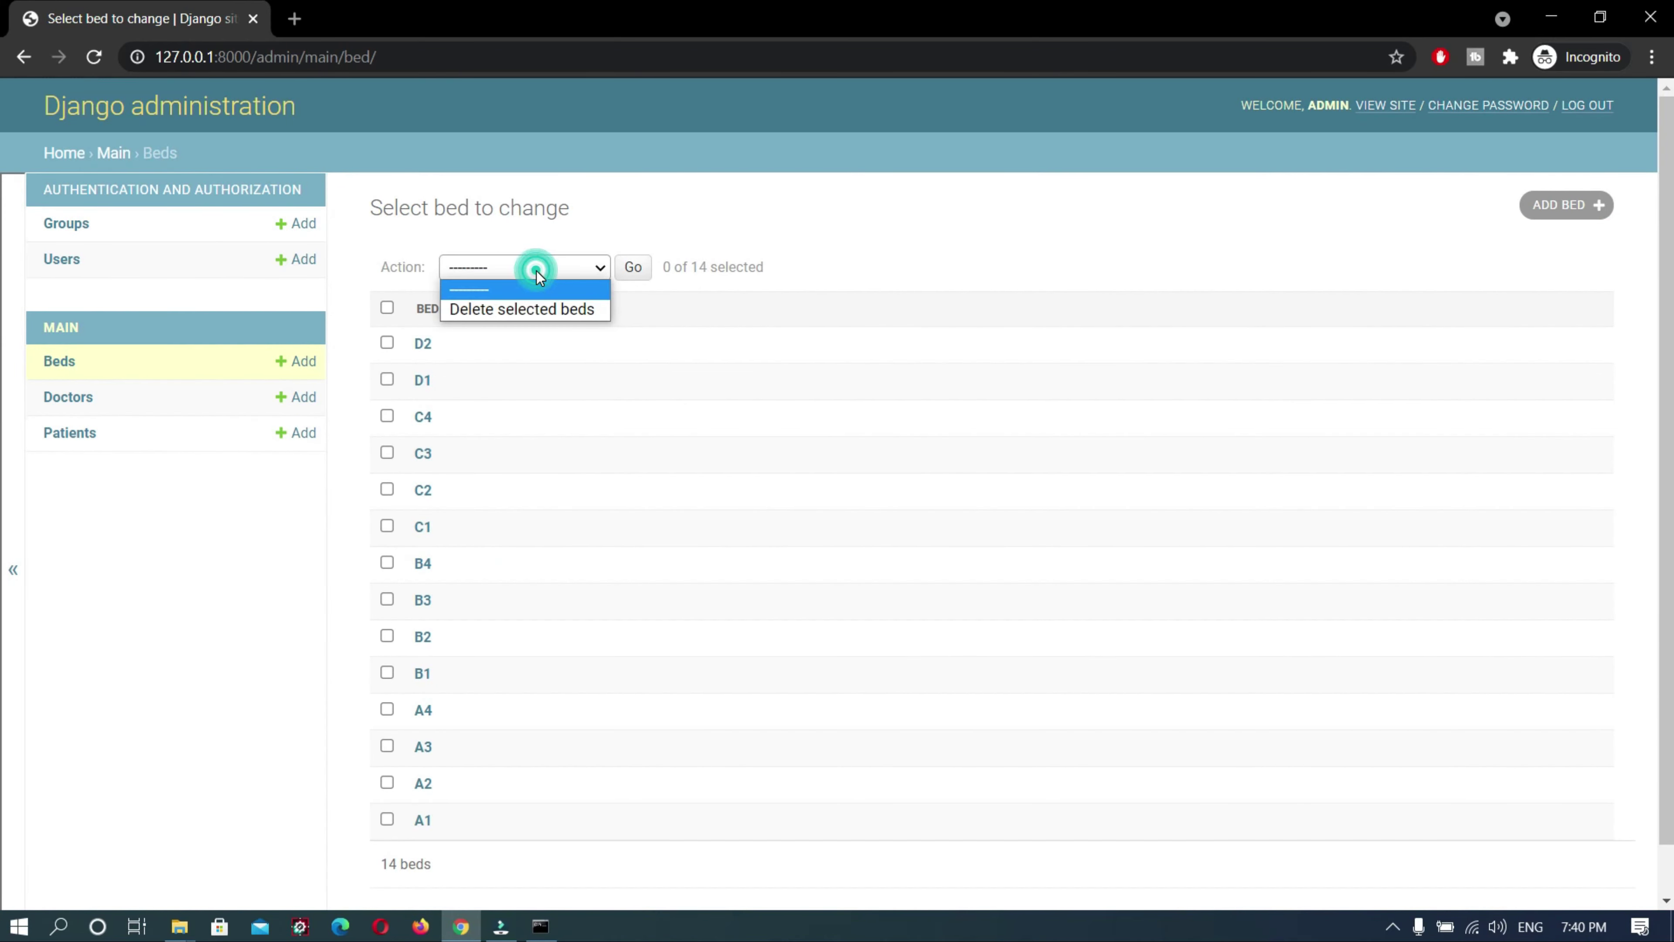
click(605, 512)
scroll(530, 551, down, 1)
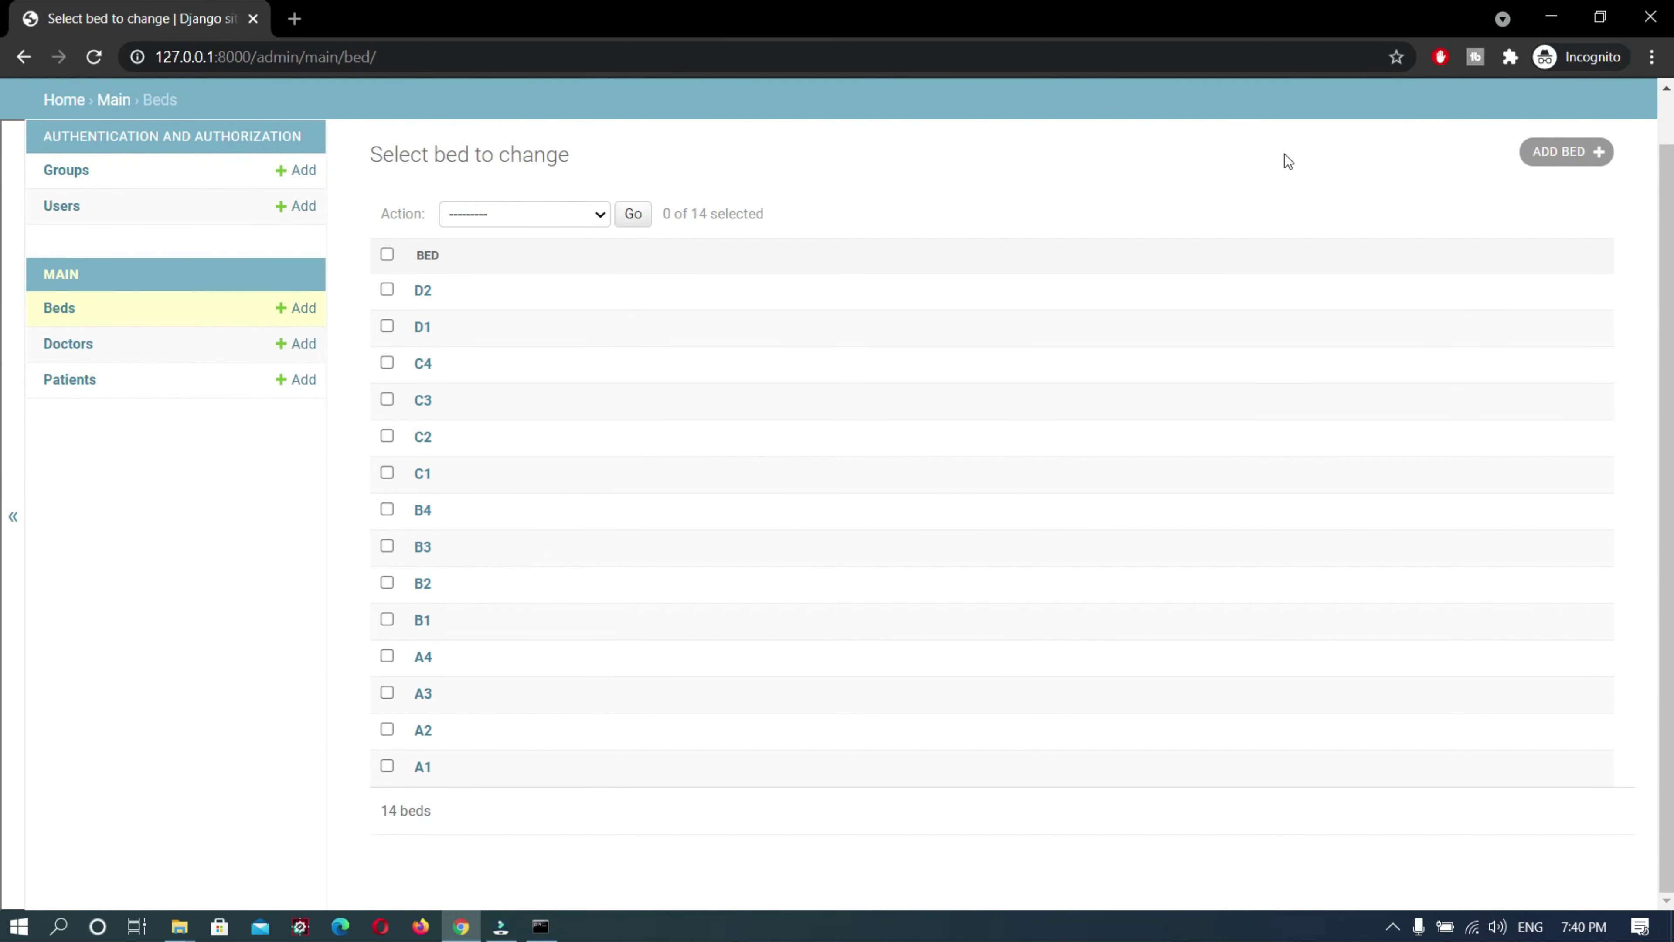
click(1569, 151)
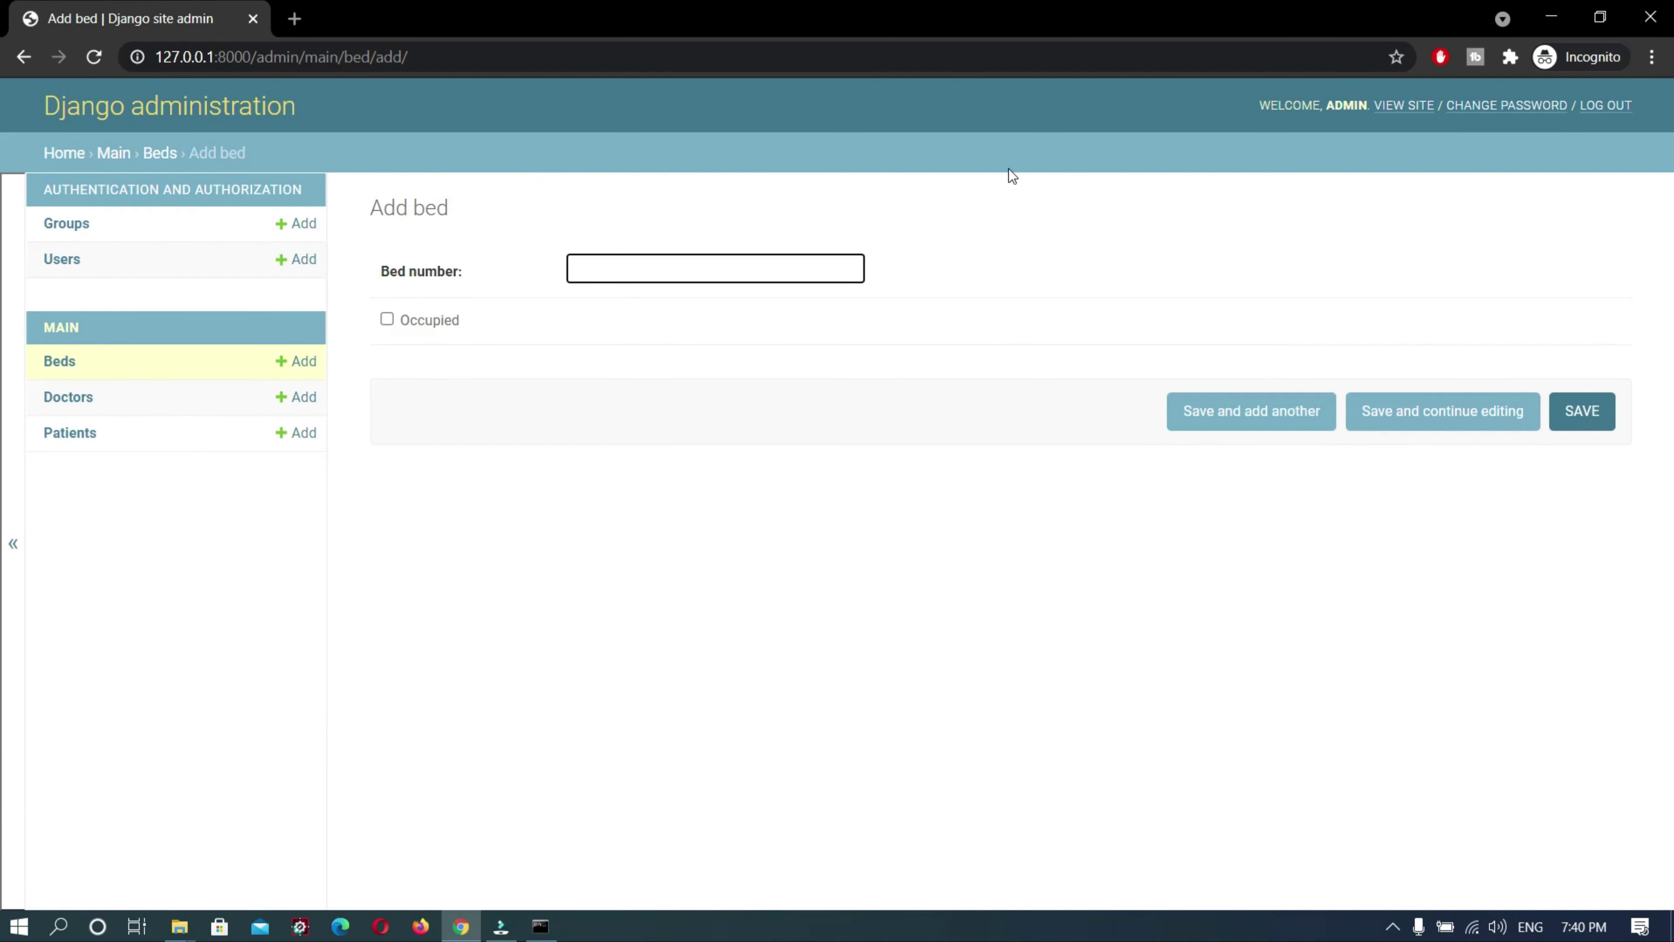
text(D)
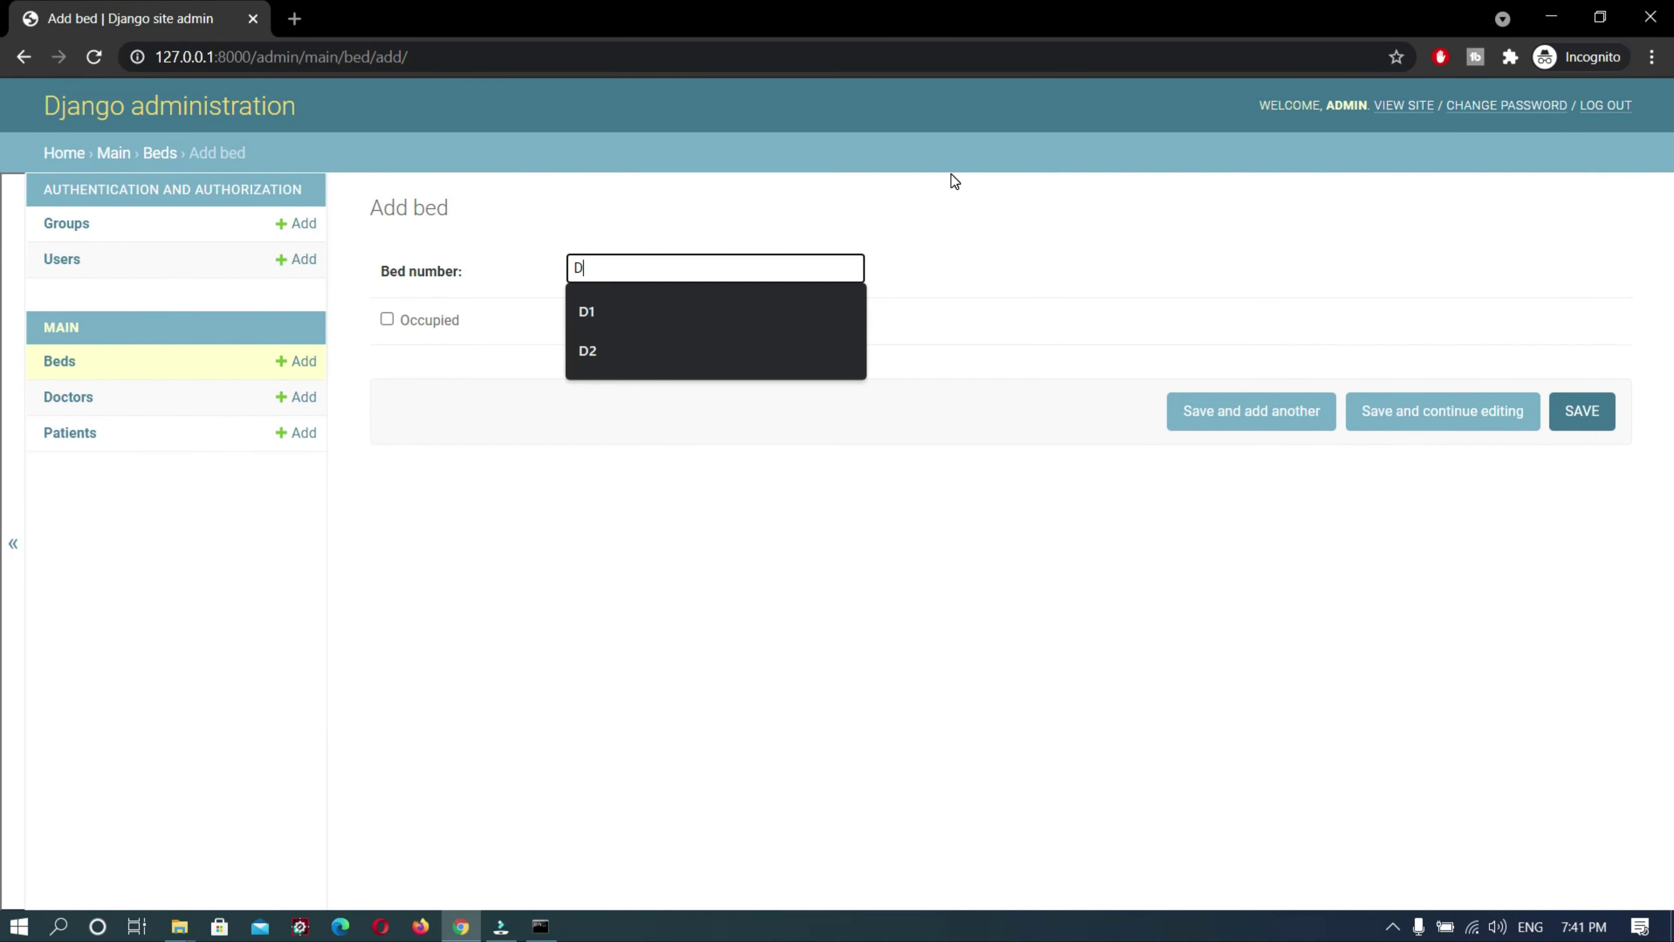
text(3)
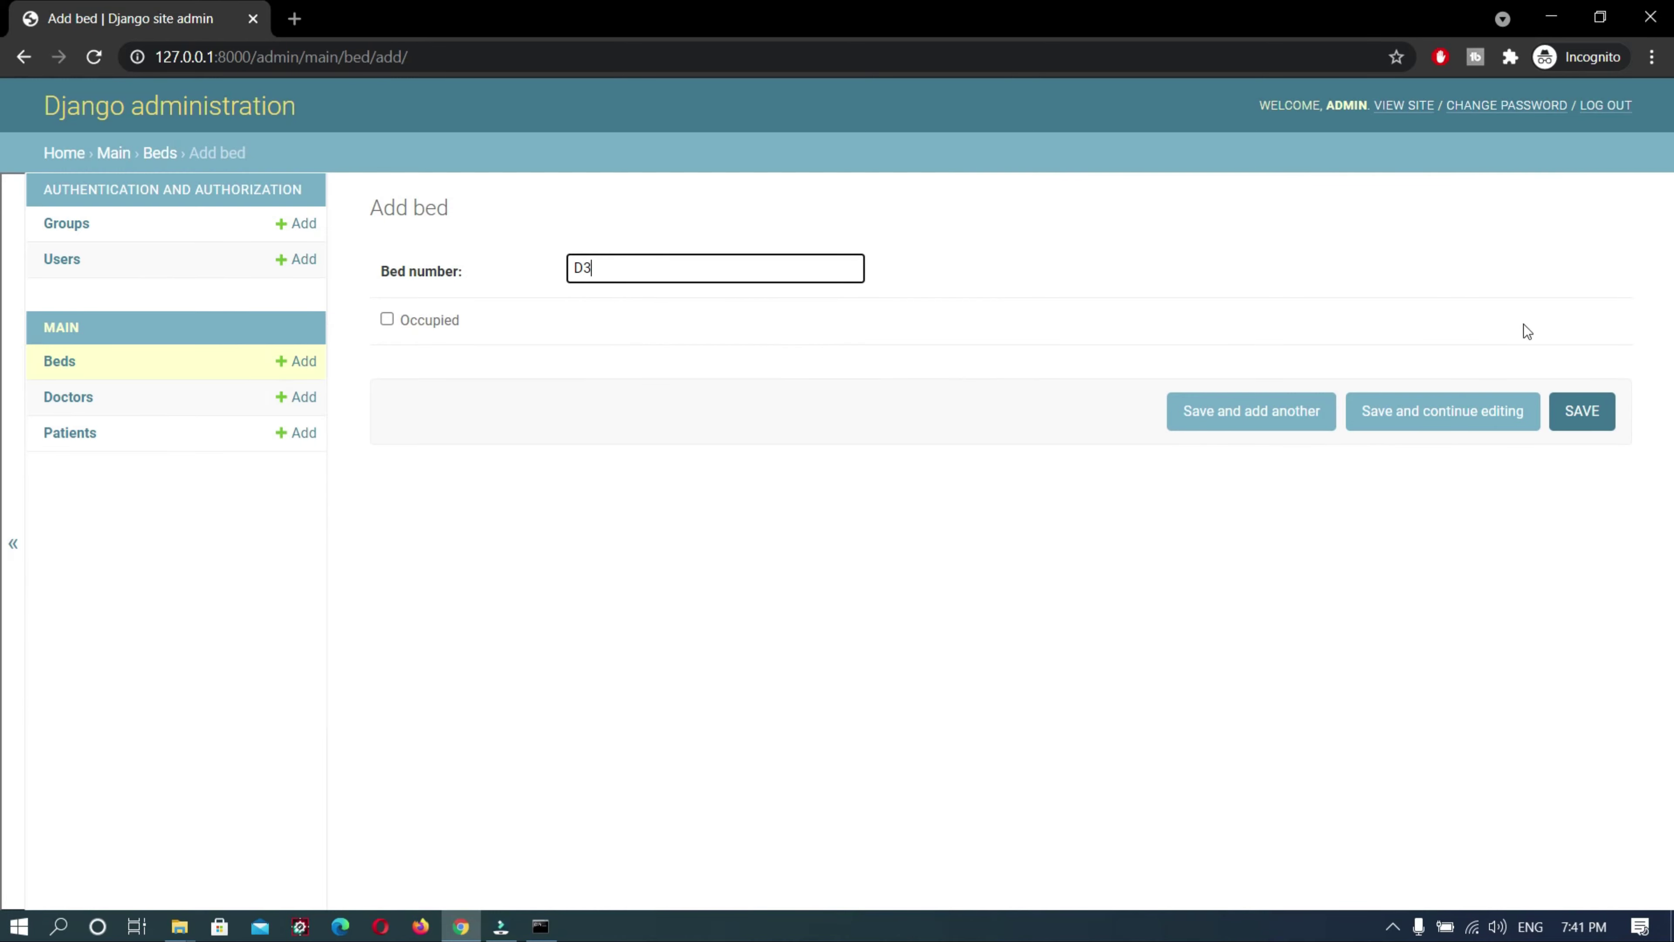
click(1568, 425)
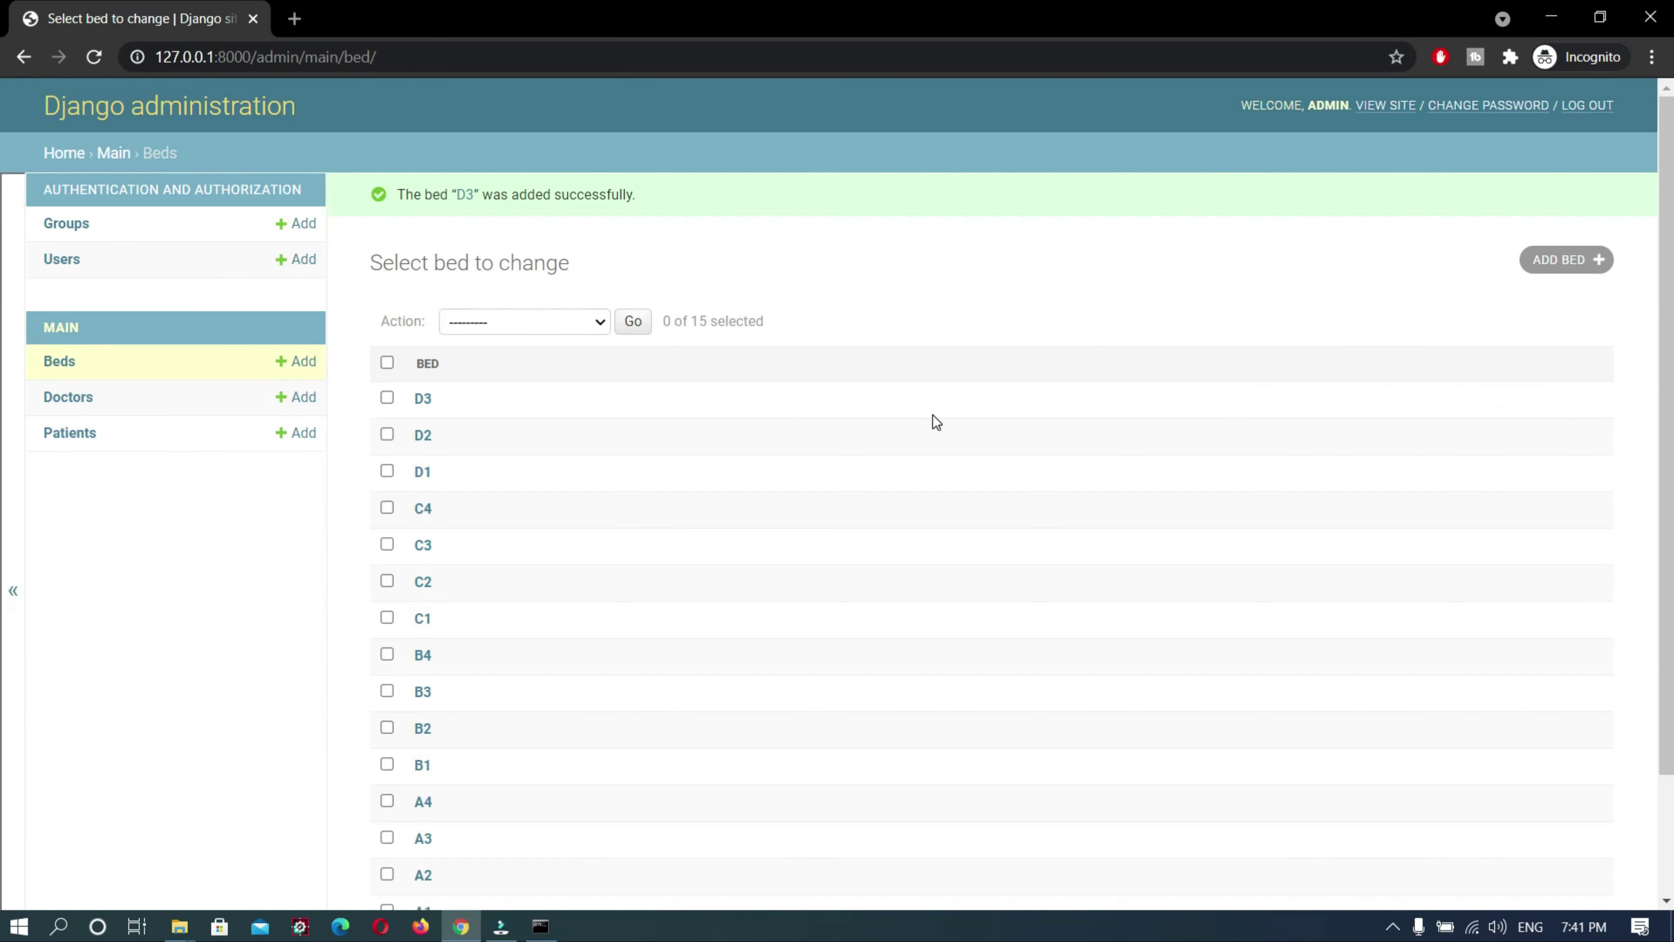
scroll(533, 705, down, 3)
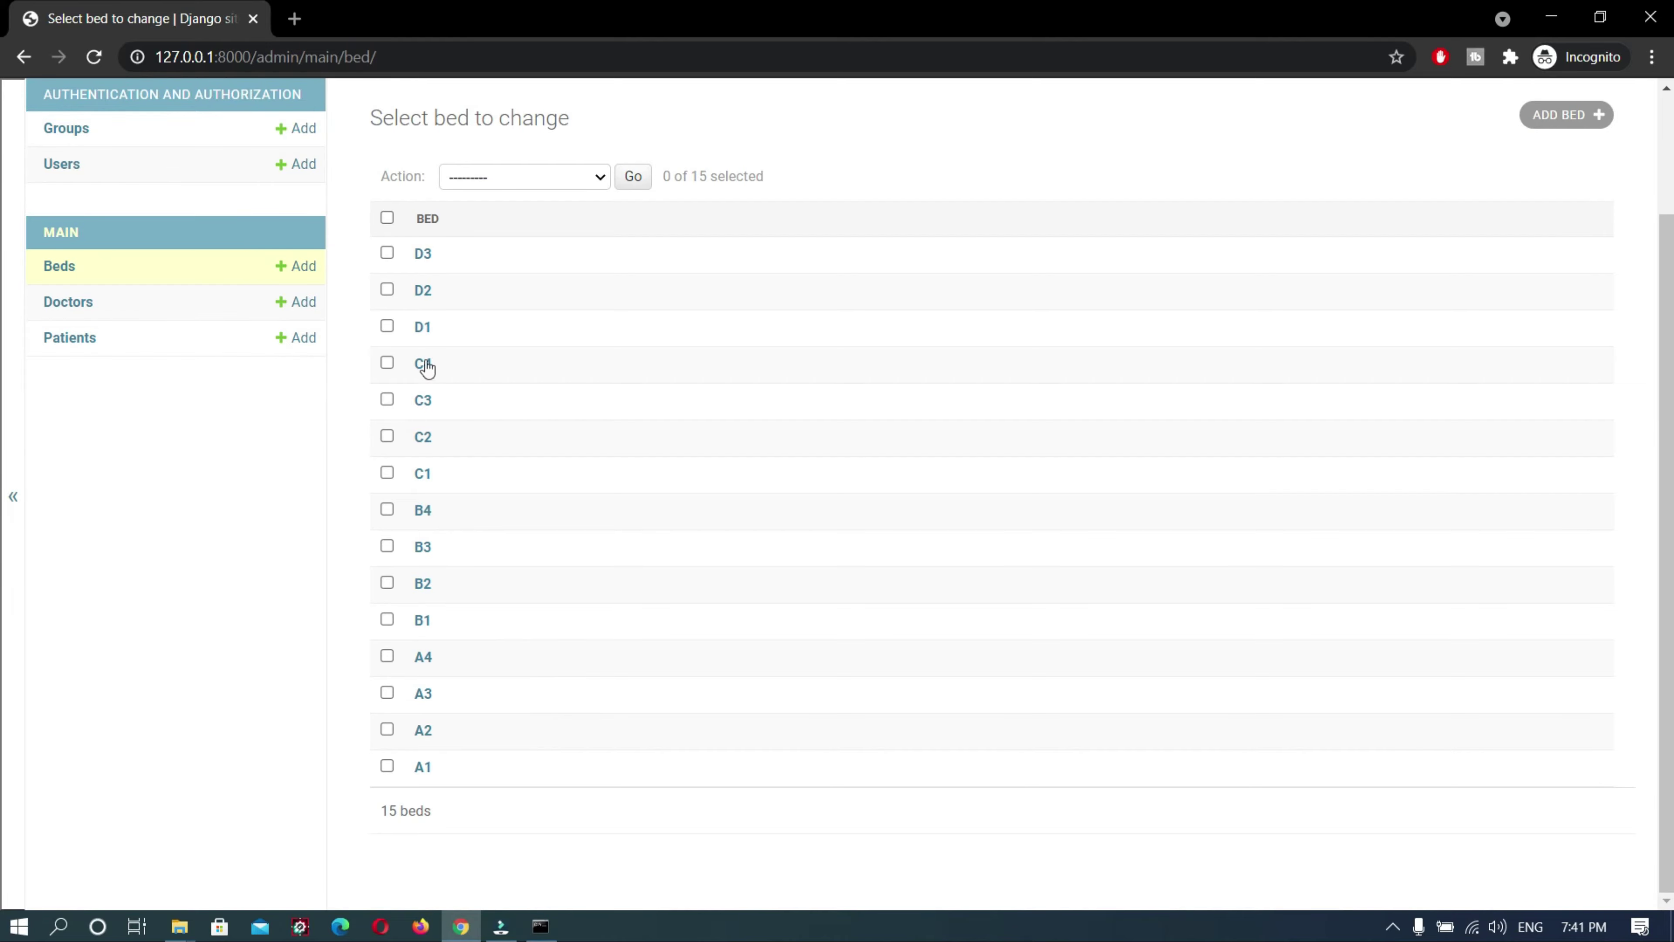
Mark bed D2 as Occupied and save it
click(422, 257)
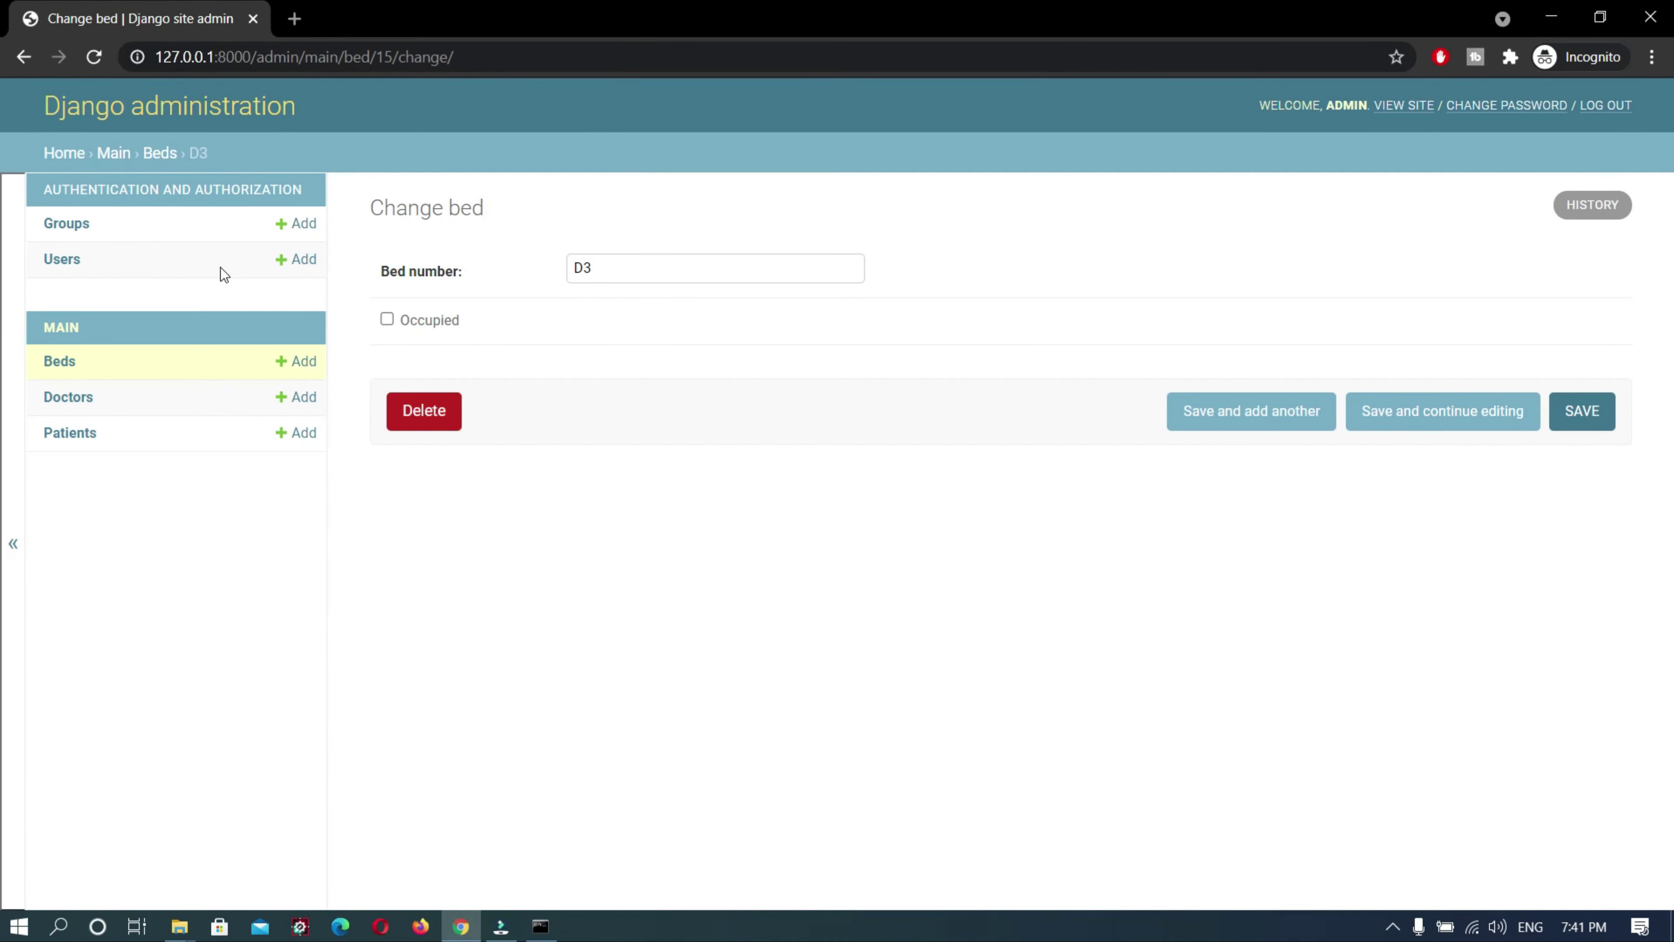
click(23, 58)
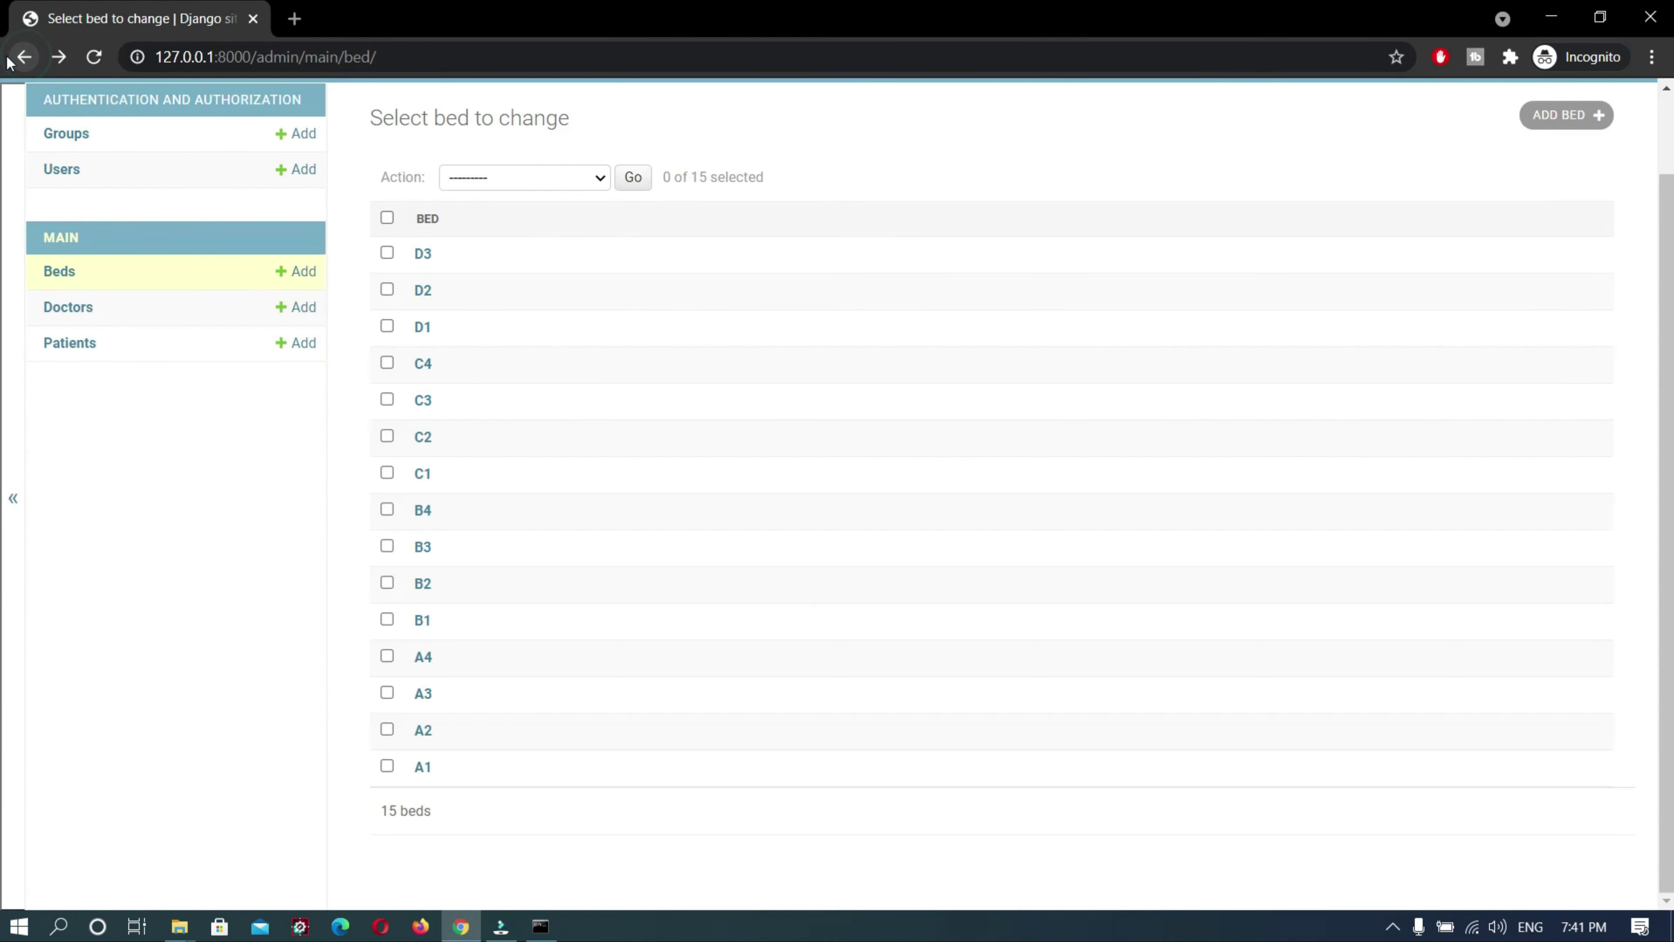
click(422, 290)
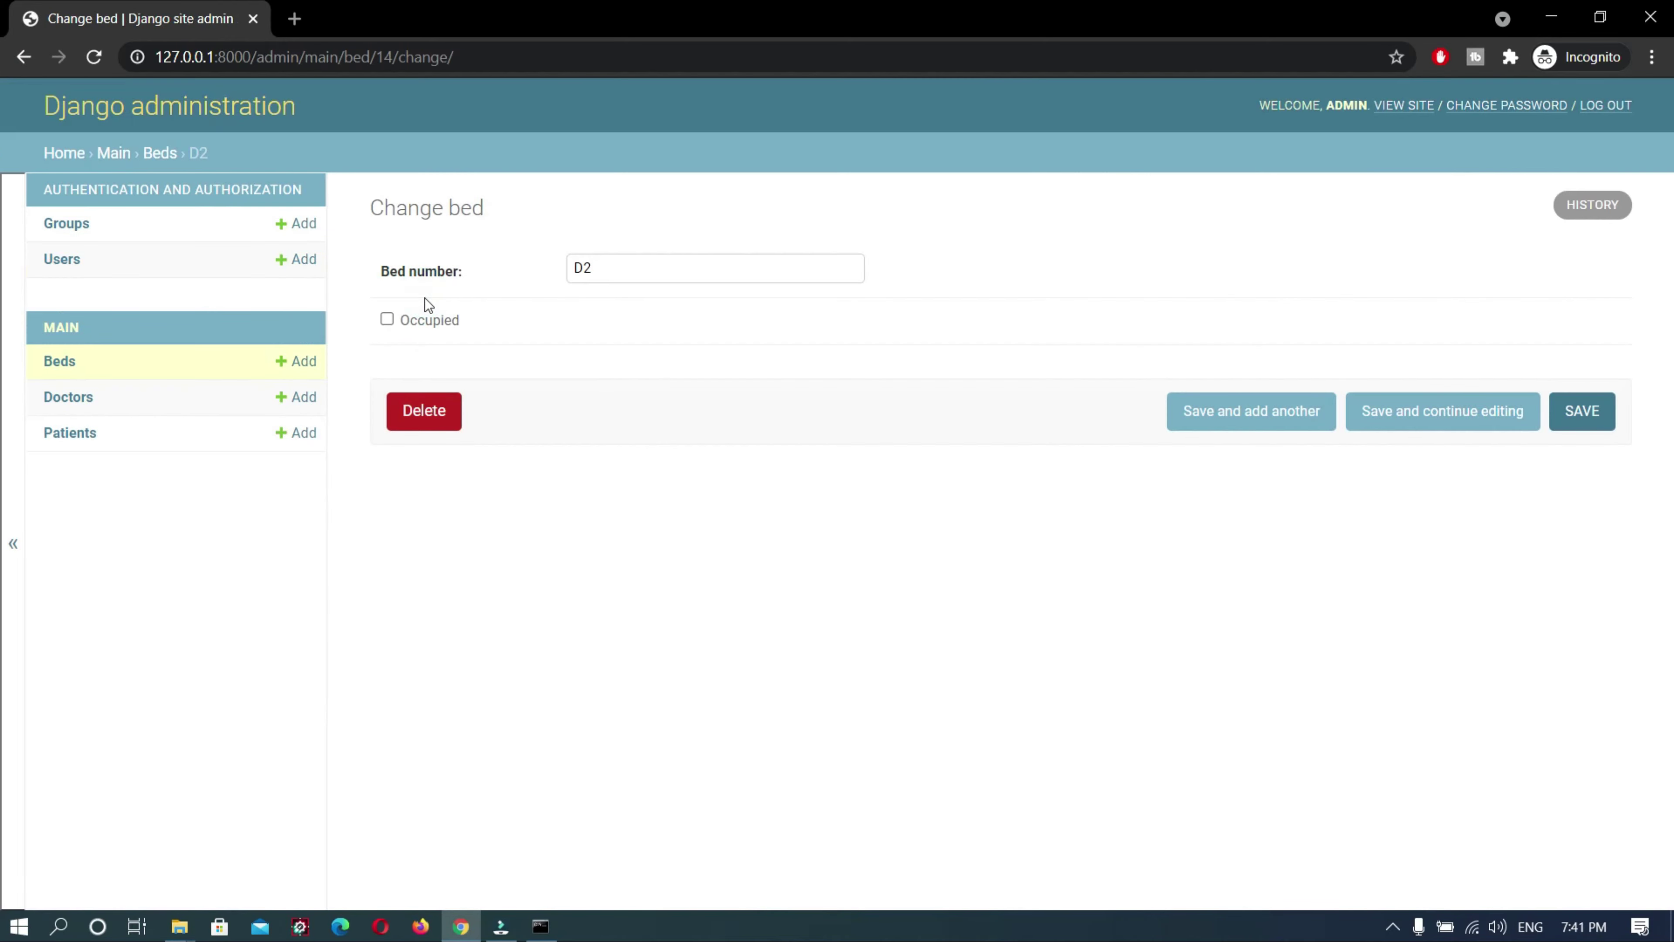
click(399, 323)
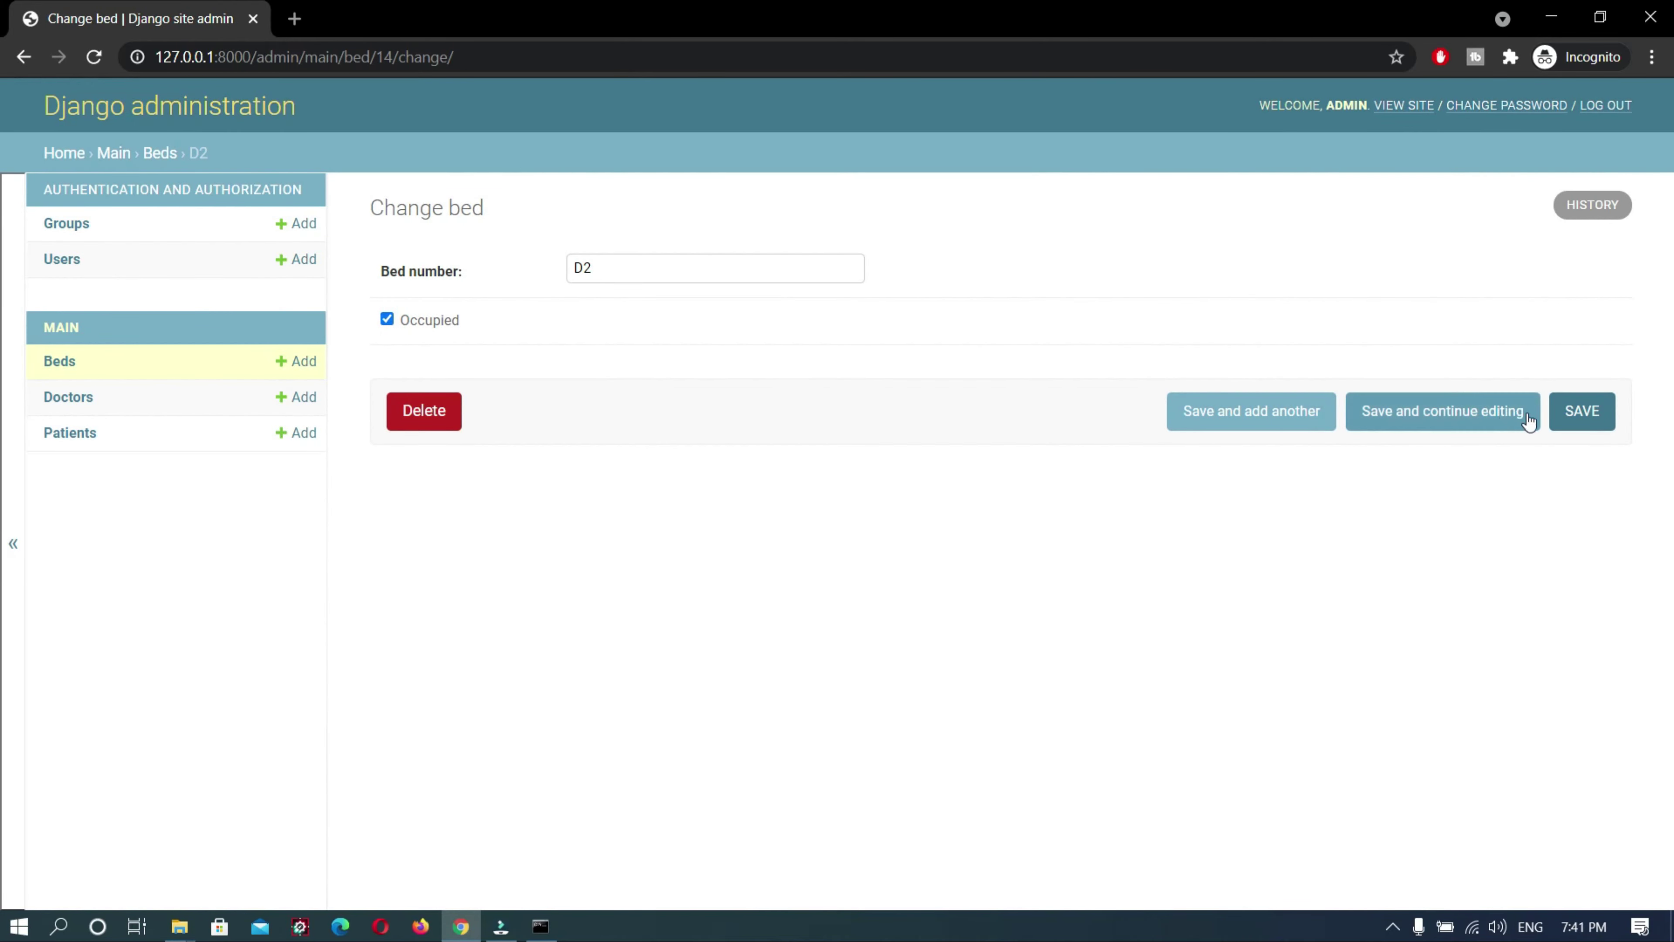
click(1580, 411)
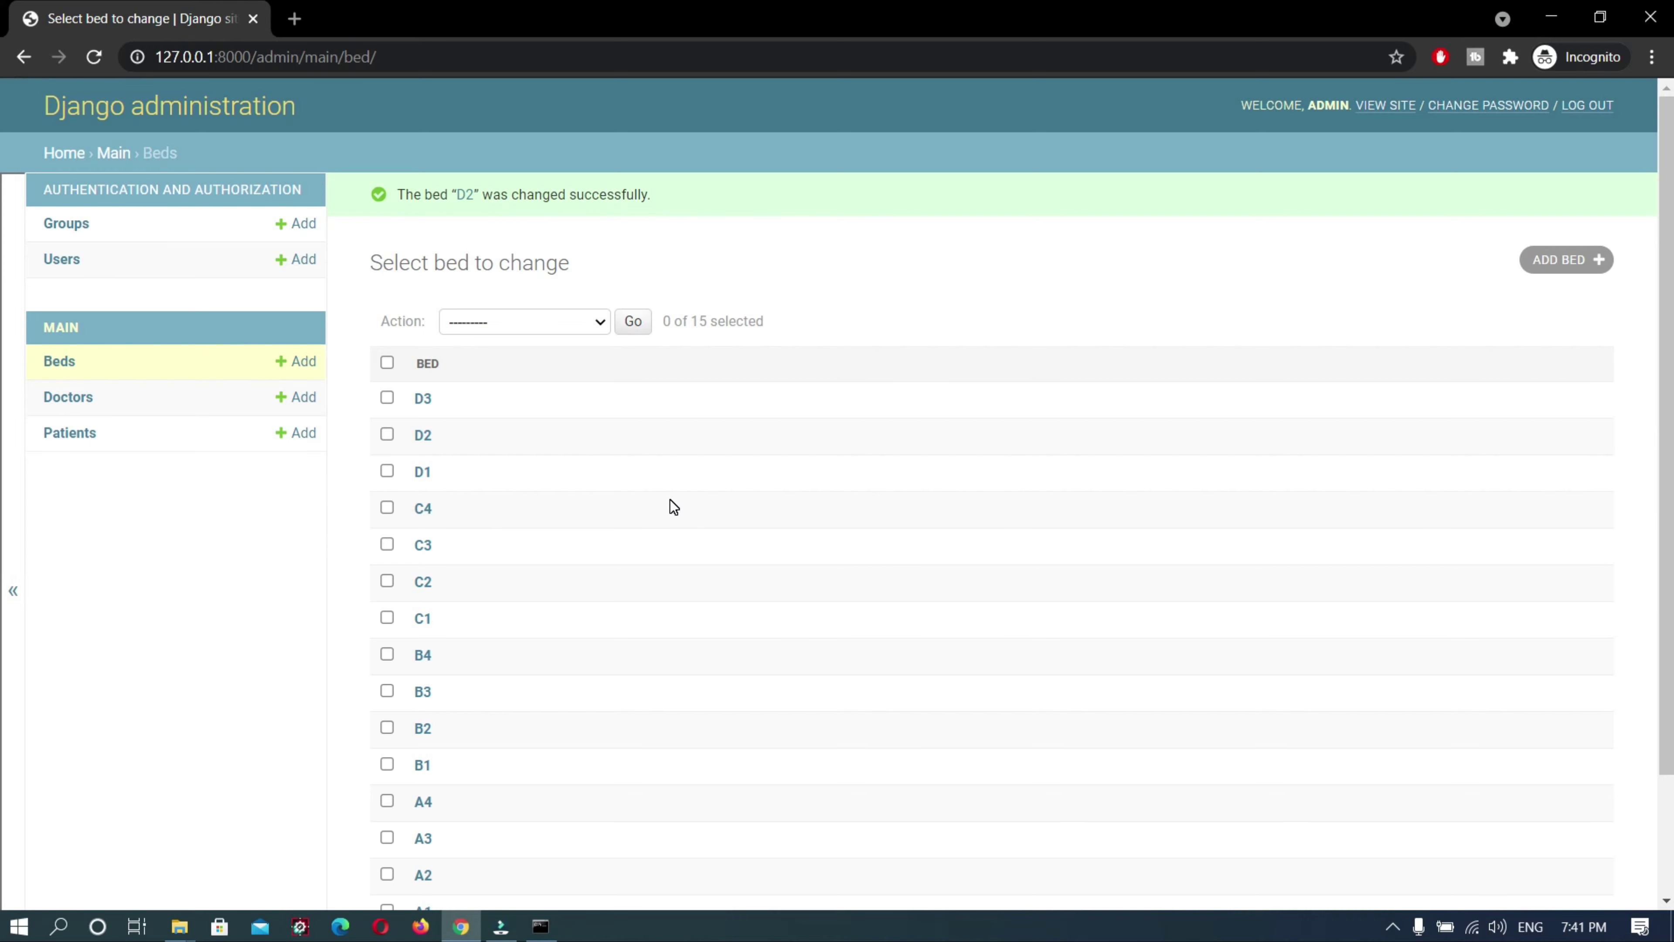
click(60, 404)
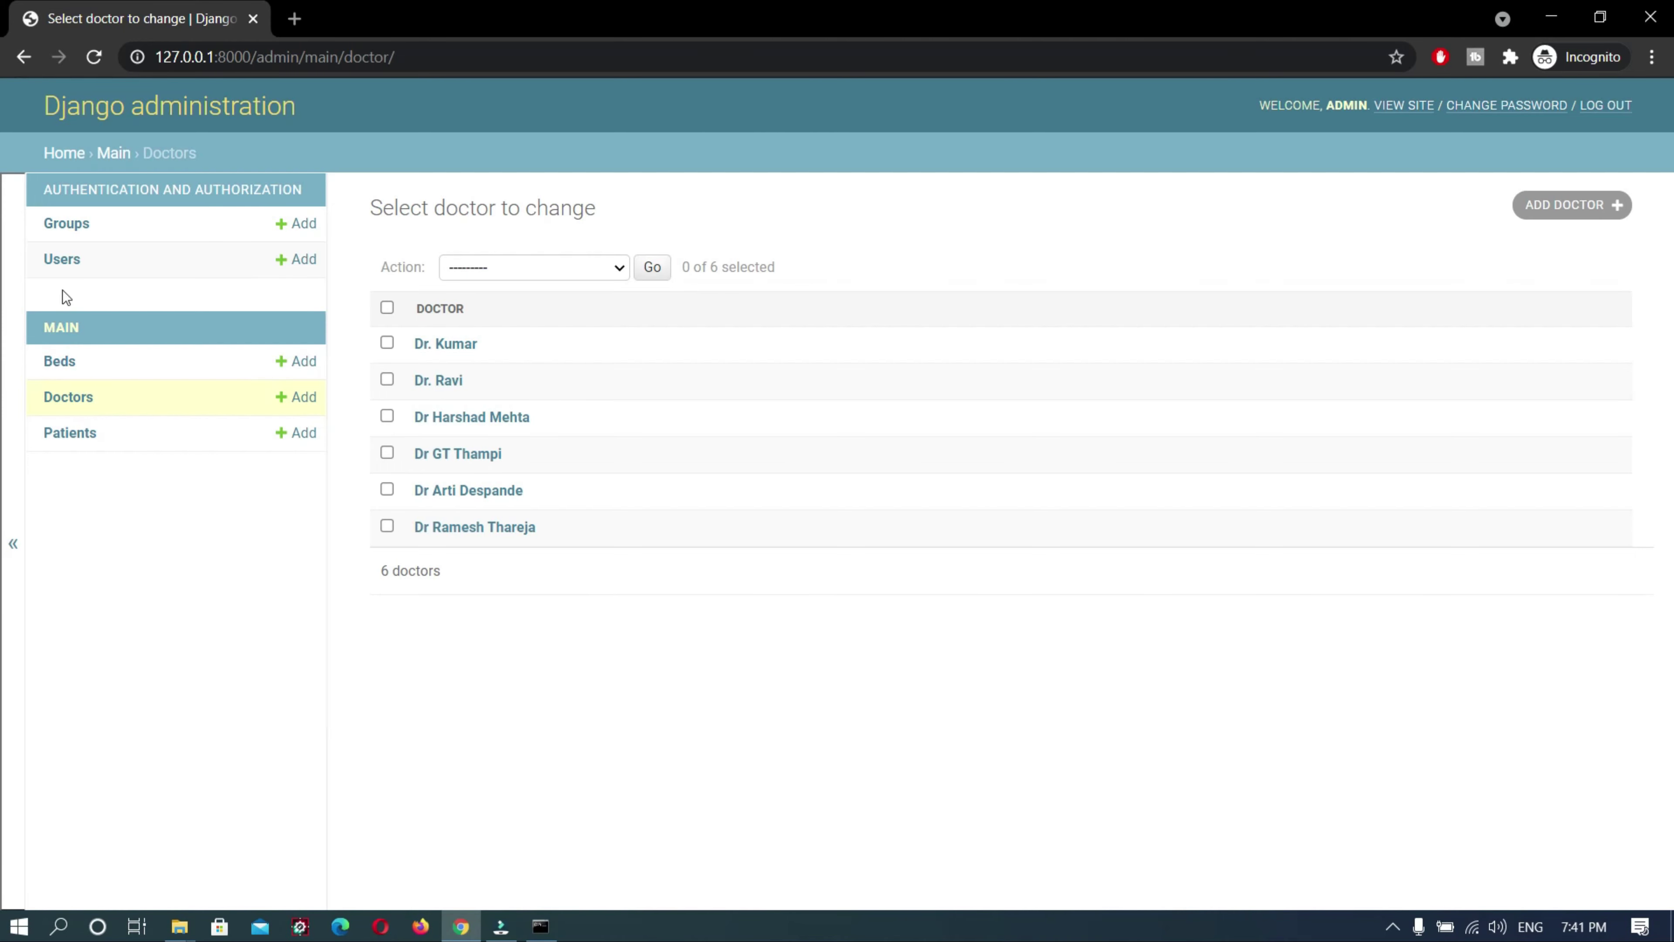
Look through the 3 groups and 7 users in Django admin, then log out
click(60, 225)
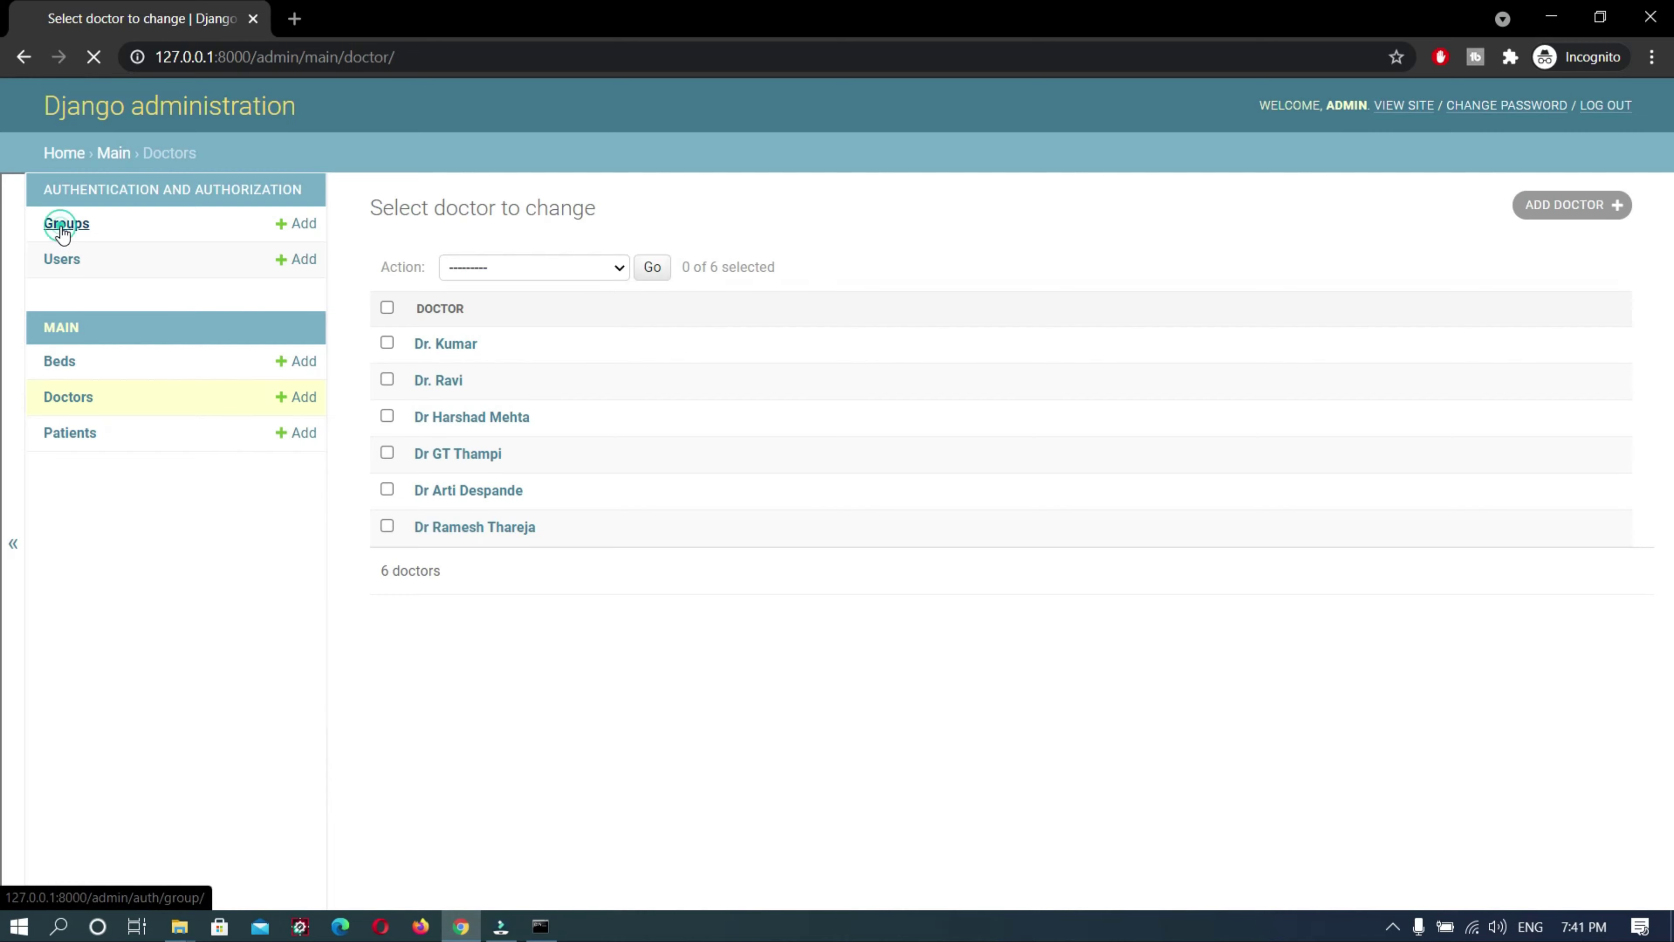
click(61, 267)
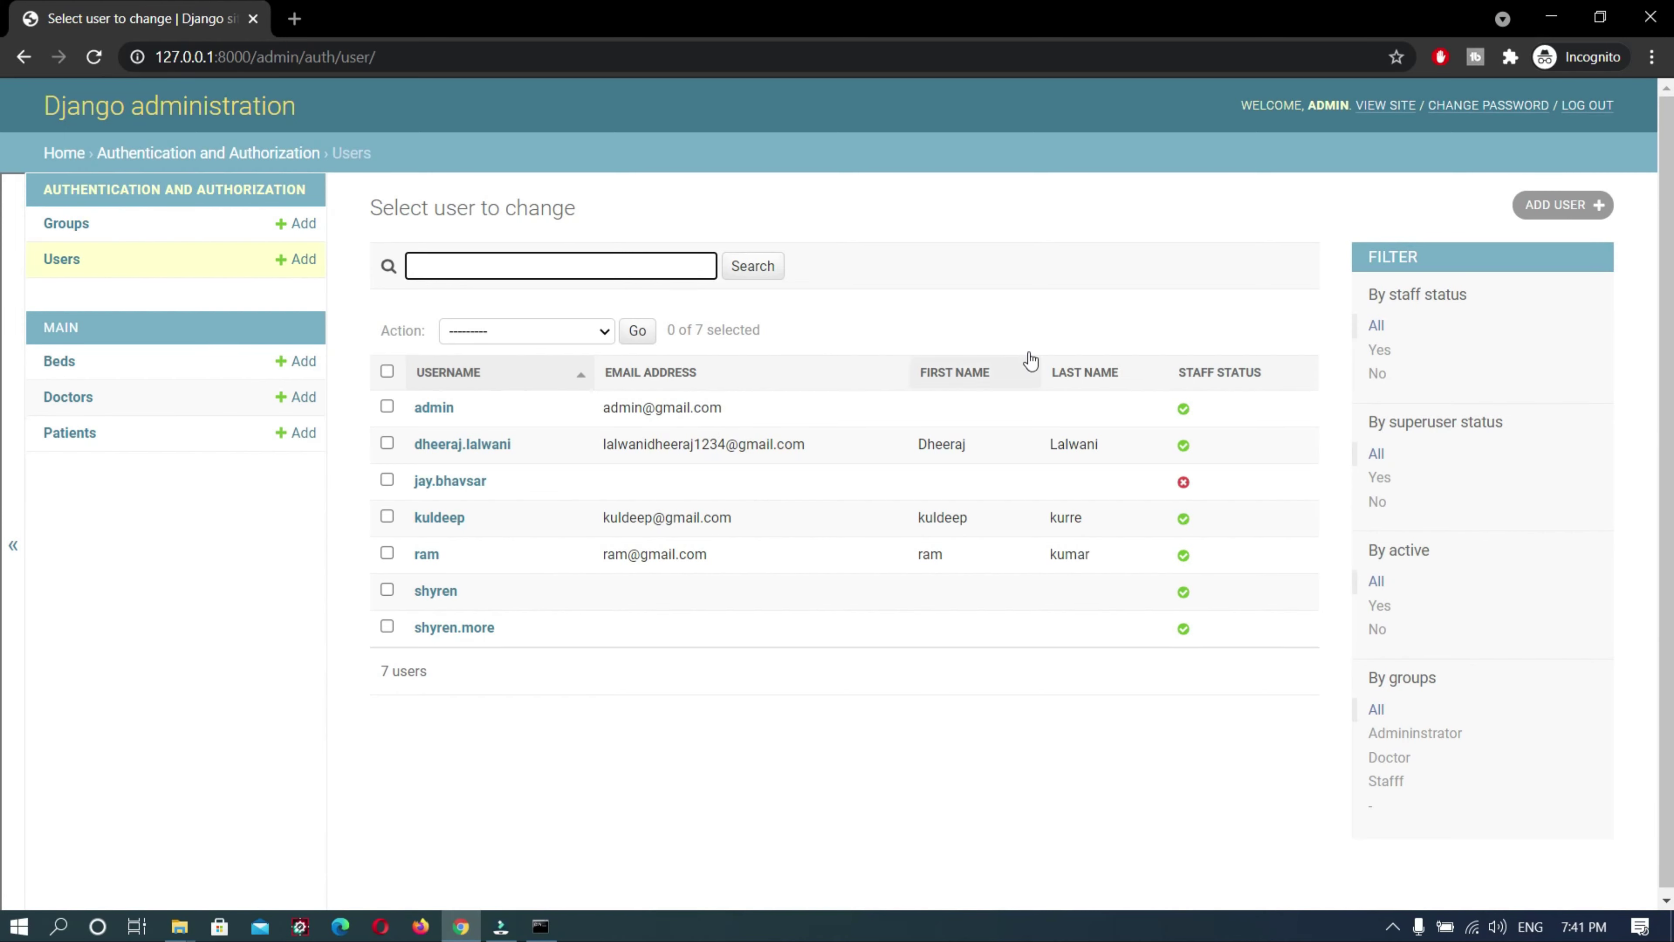
click(1595, 106)
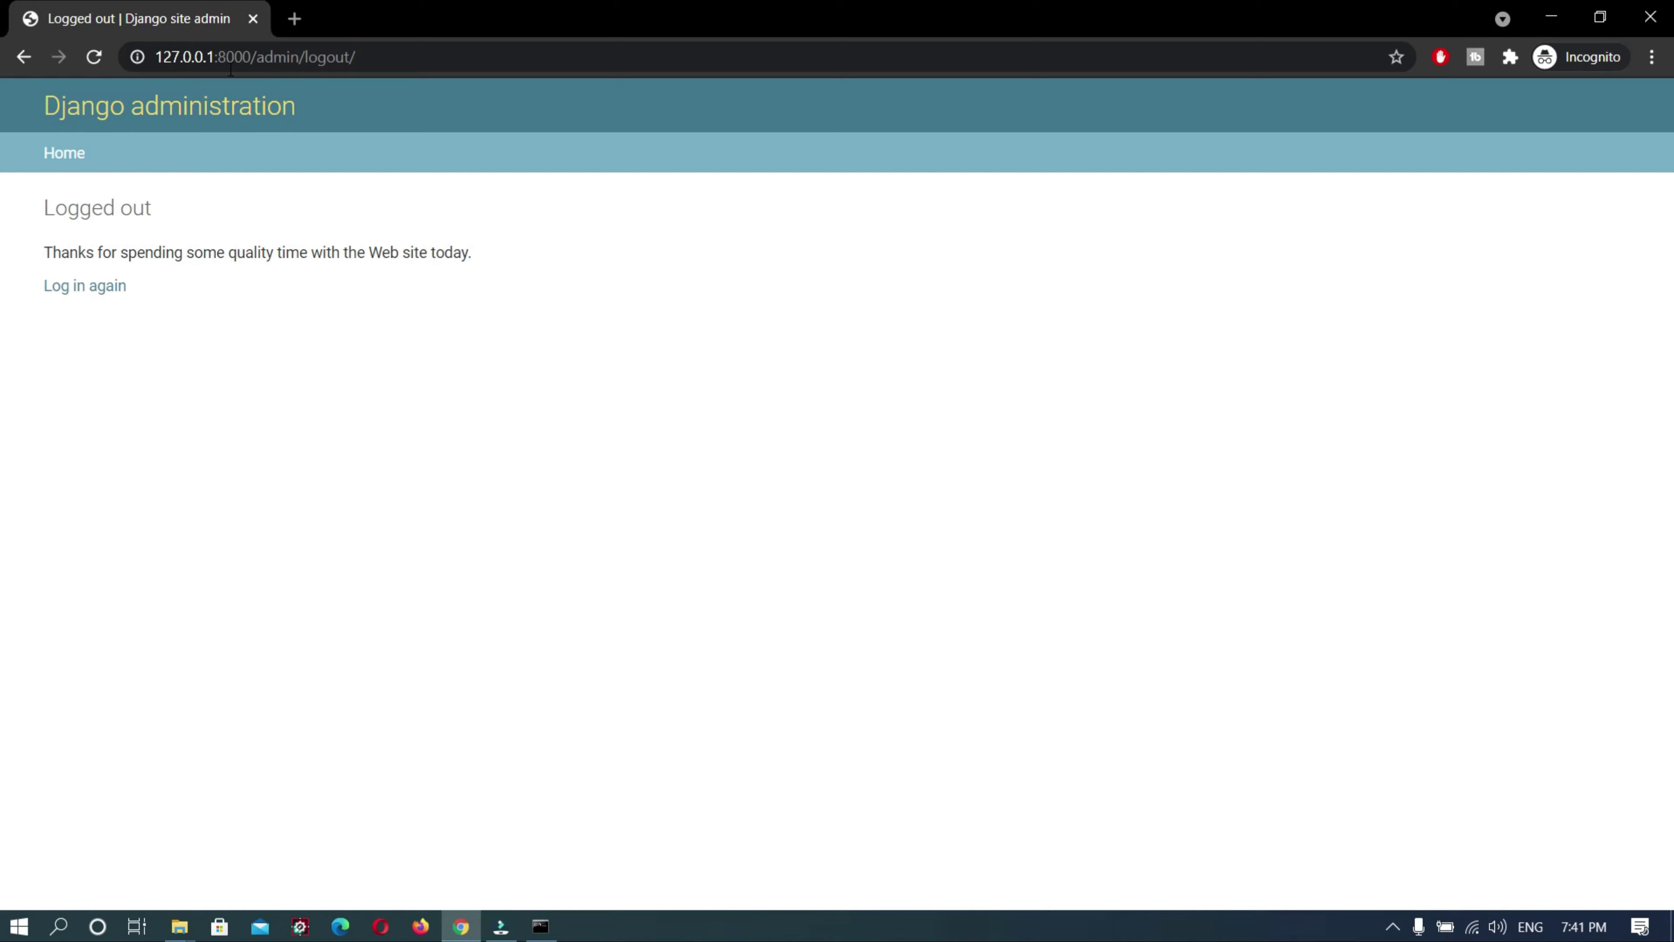
Load the hospital's public dashboard at 127.0.0.1:8000
click(256, 57)
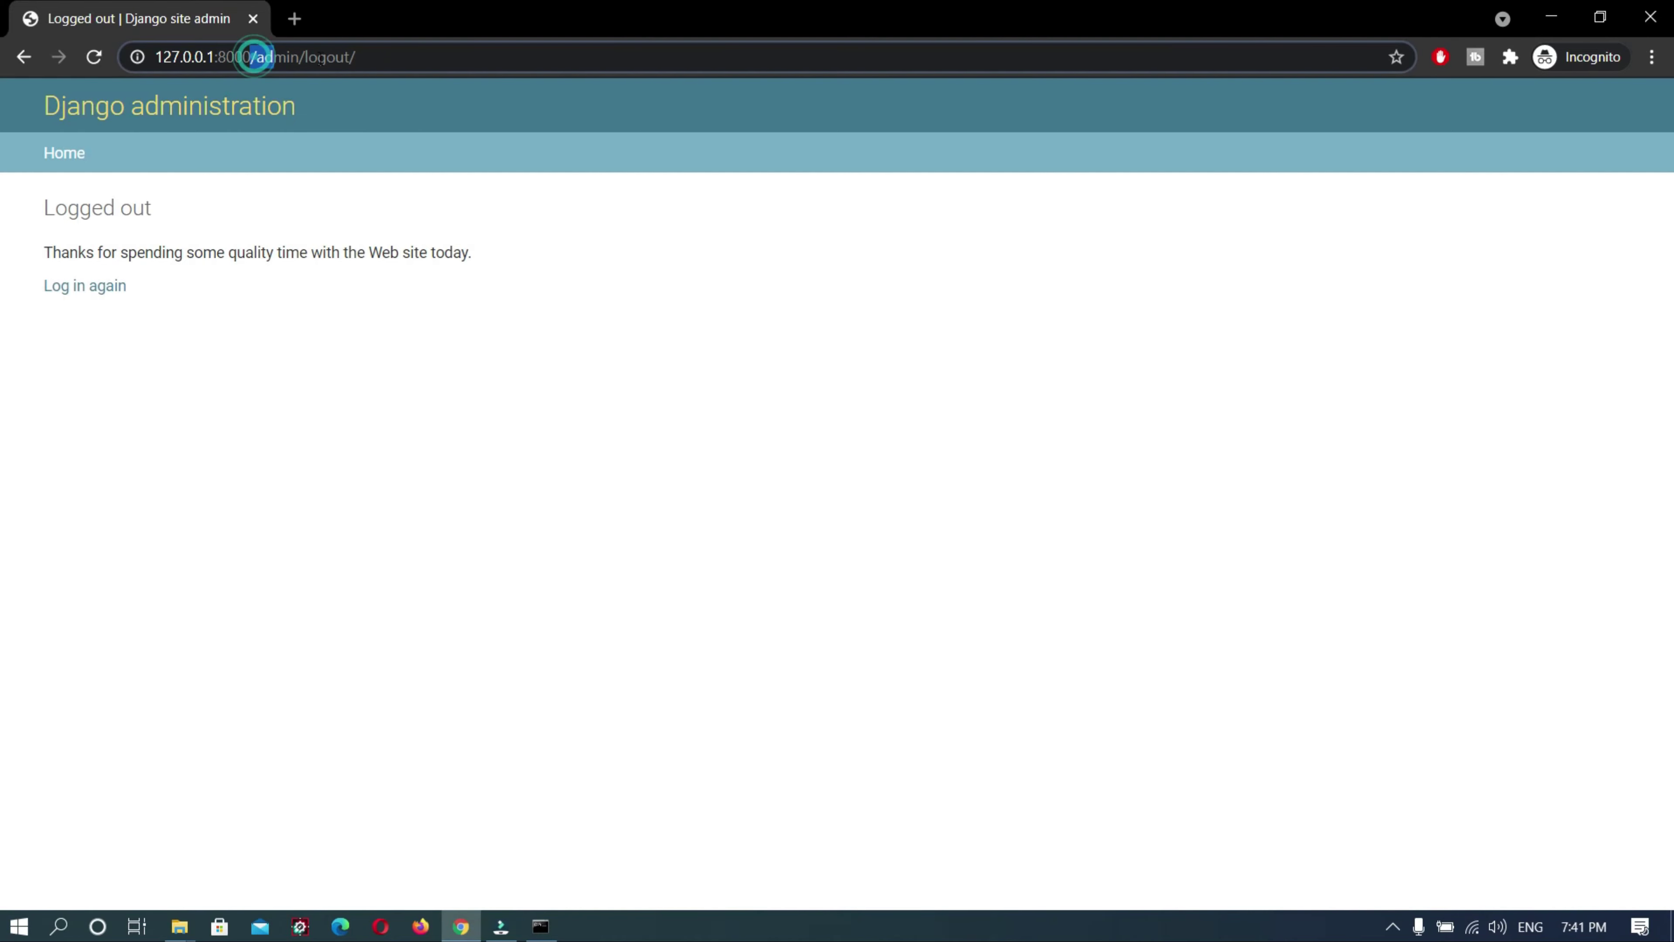
click(423, 60)
click(424, 63)
key(BackSpace)
key(BackSpace)
key(BackSpace)
key(BackSpace)
key(BackSpace)
key(BackSpace)
key(BackSpace)
key(BackSpace)
key(BackSpace)
key(BackSpace)
key(BackSpace)
key(BackSpace)
key(BackSpace)
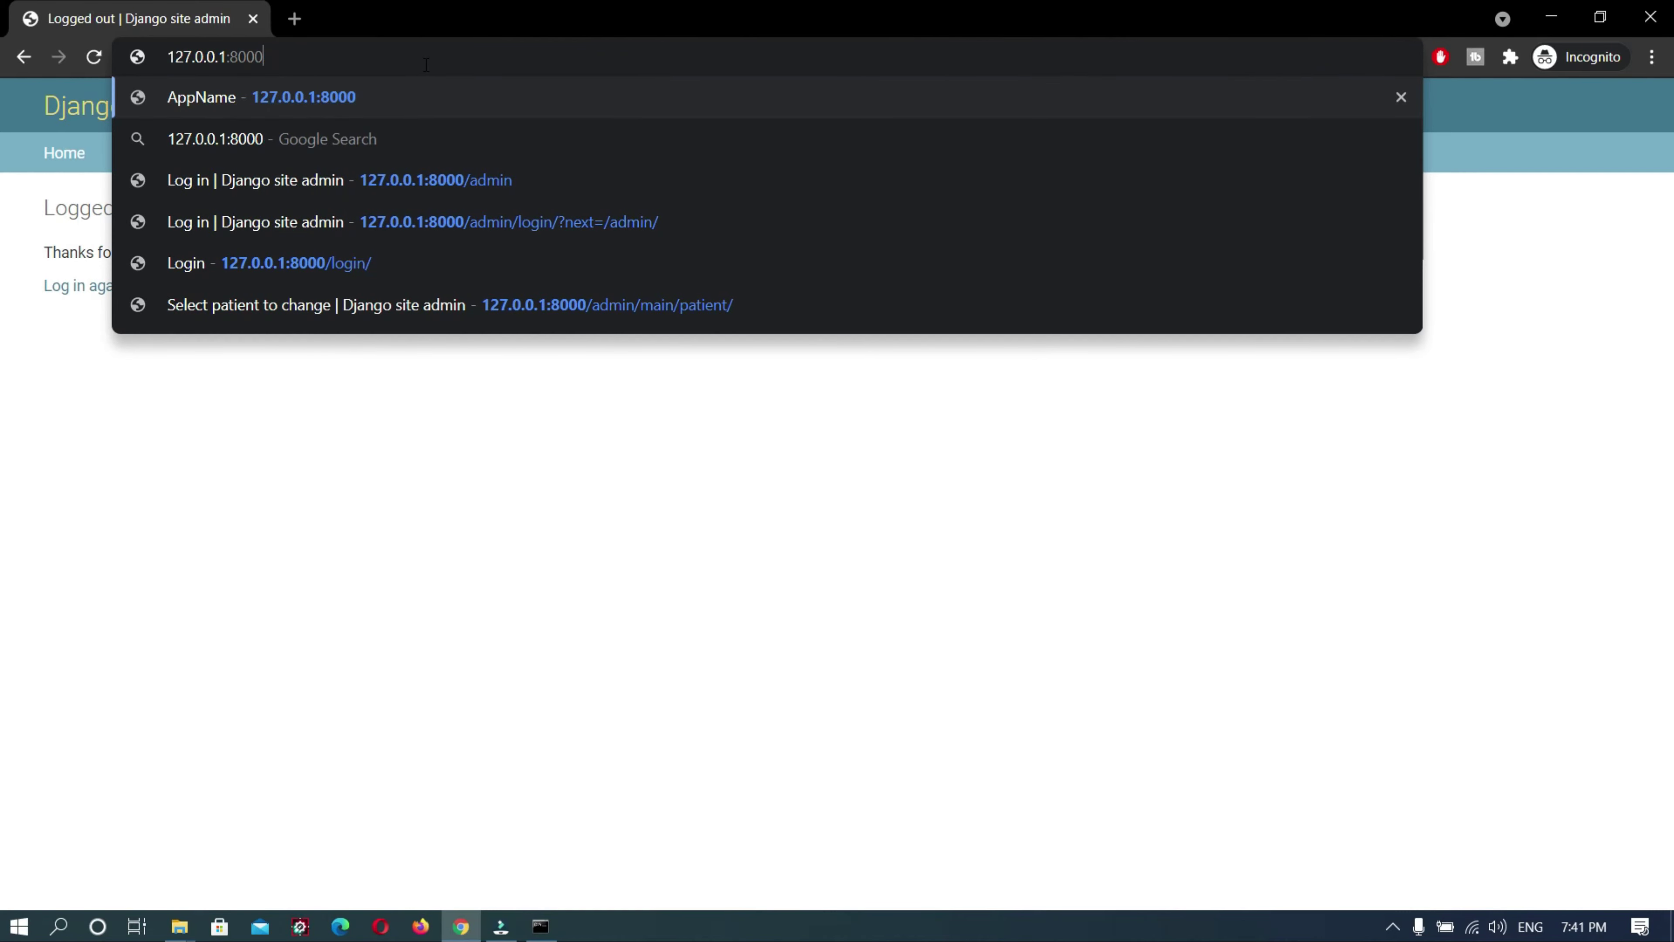
key(Return)
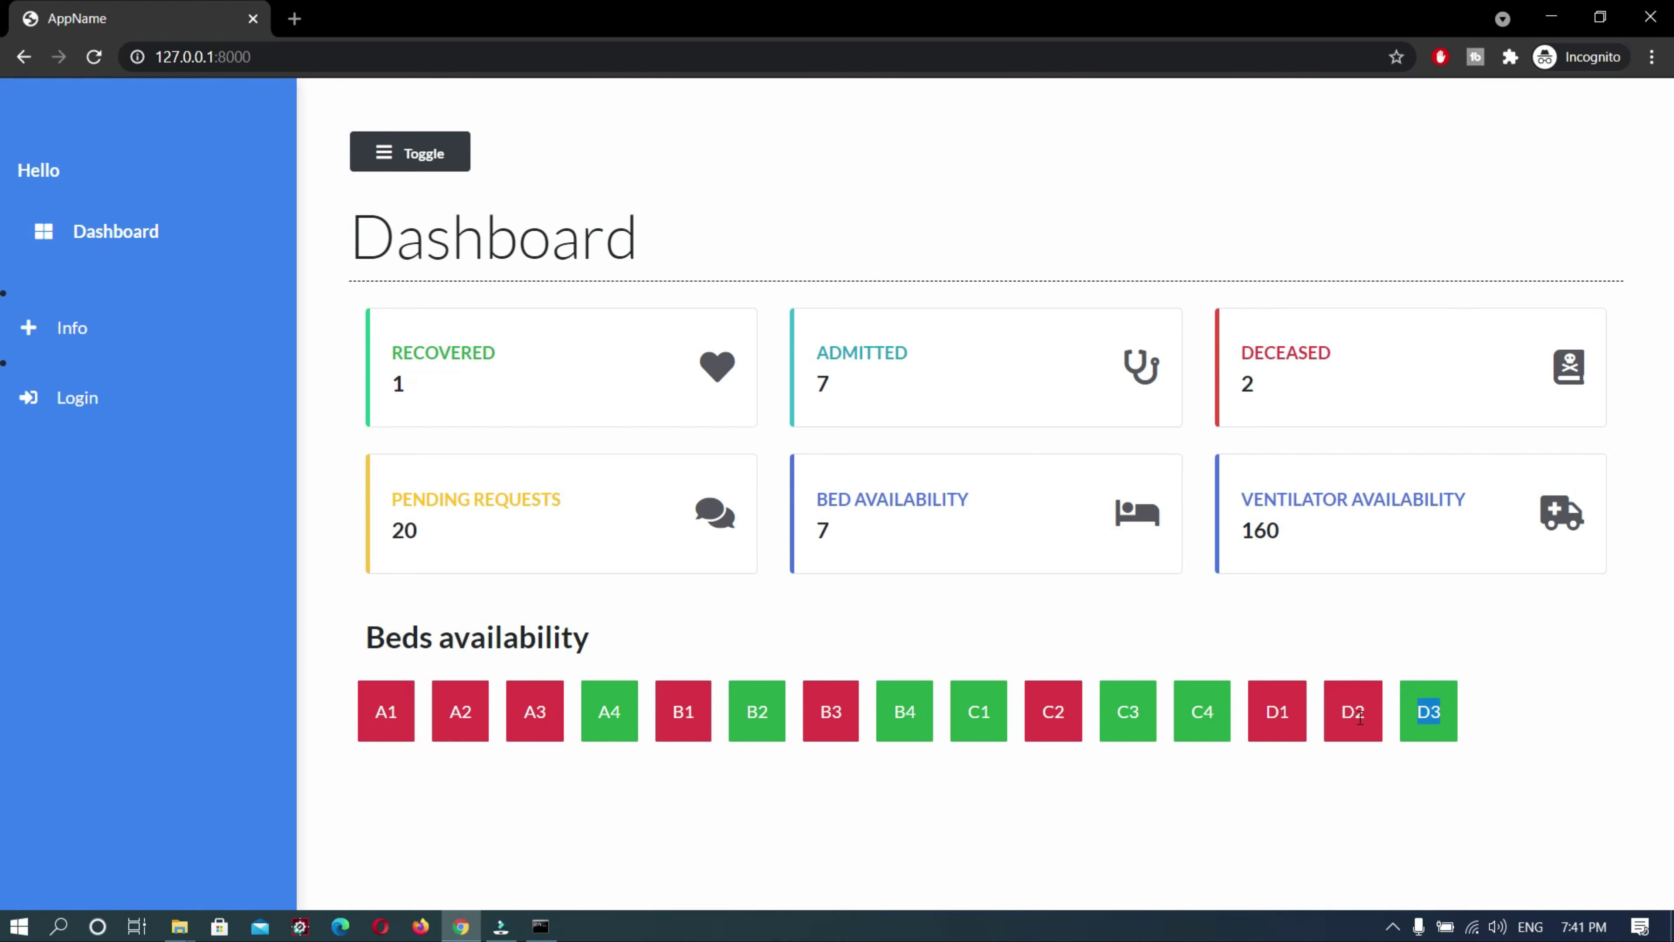
Check the Admitted count of 7 and bring up the staff Login page
click(918, 814)
drag(886, 347, 802, 385)
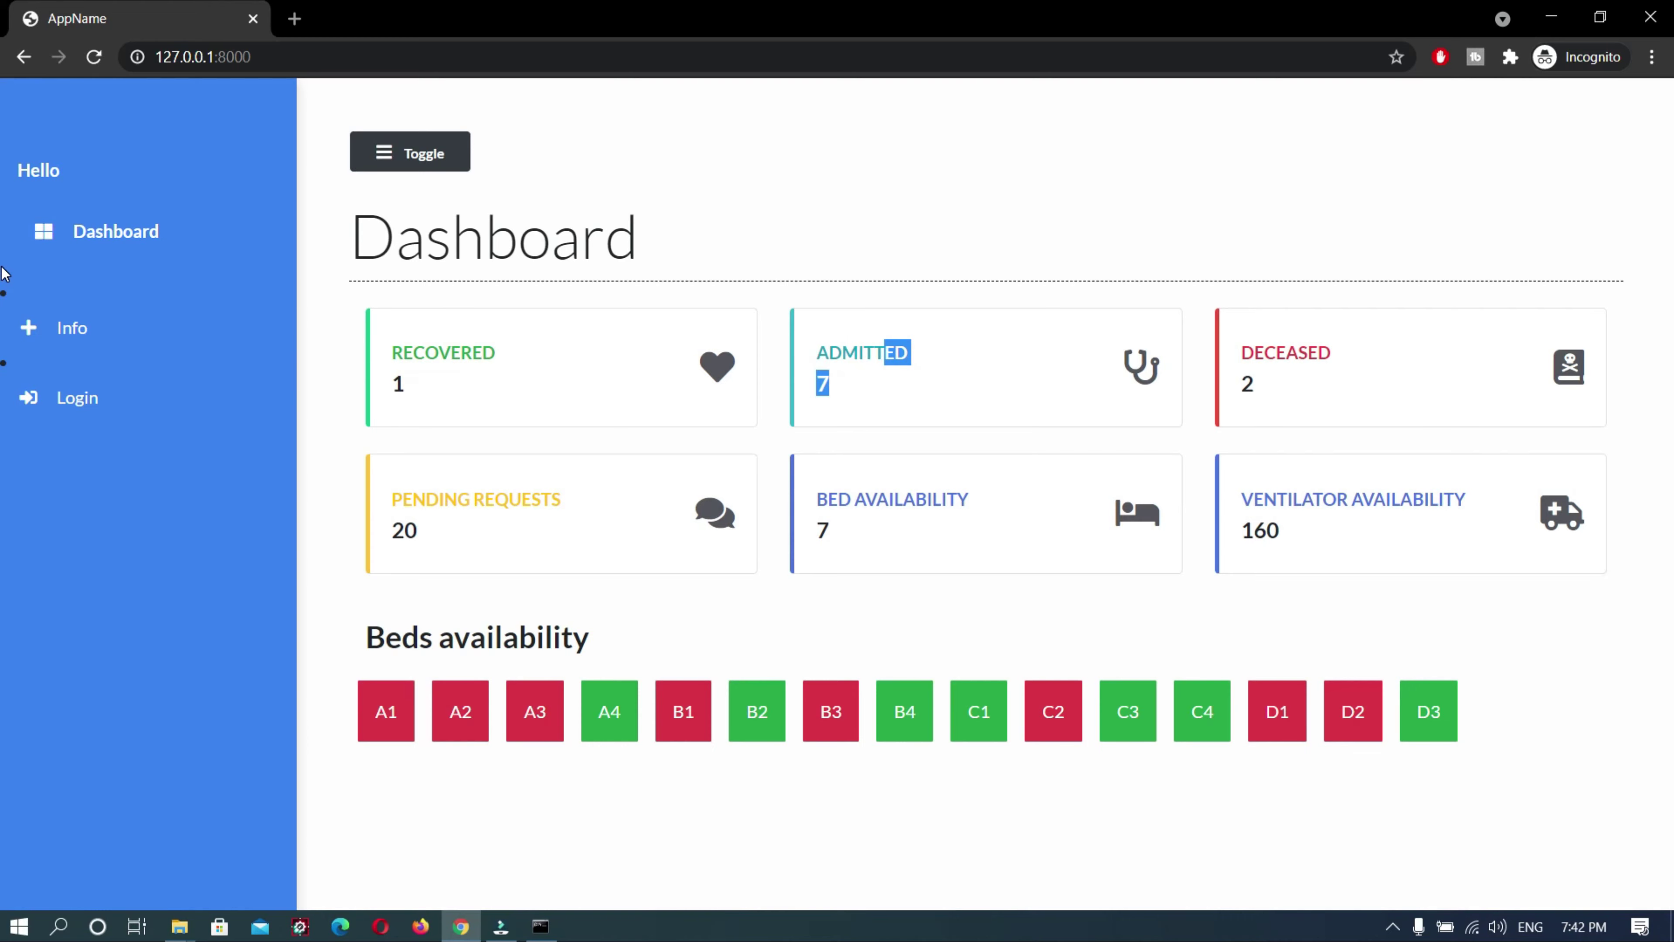
click(99, 410)
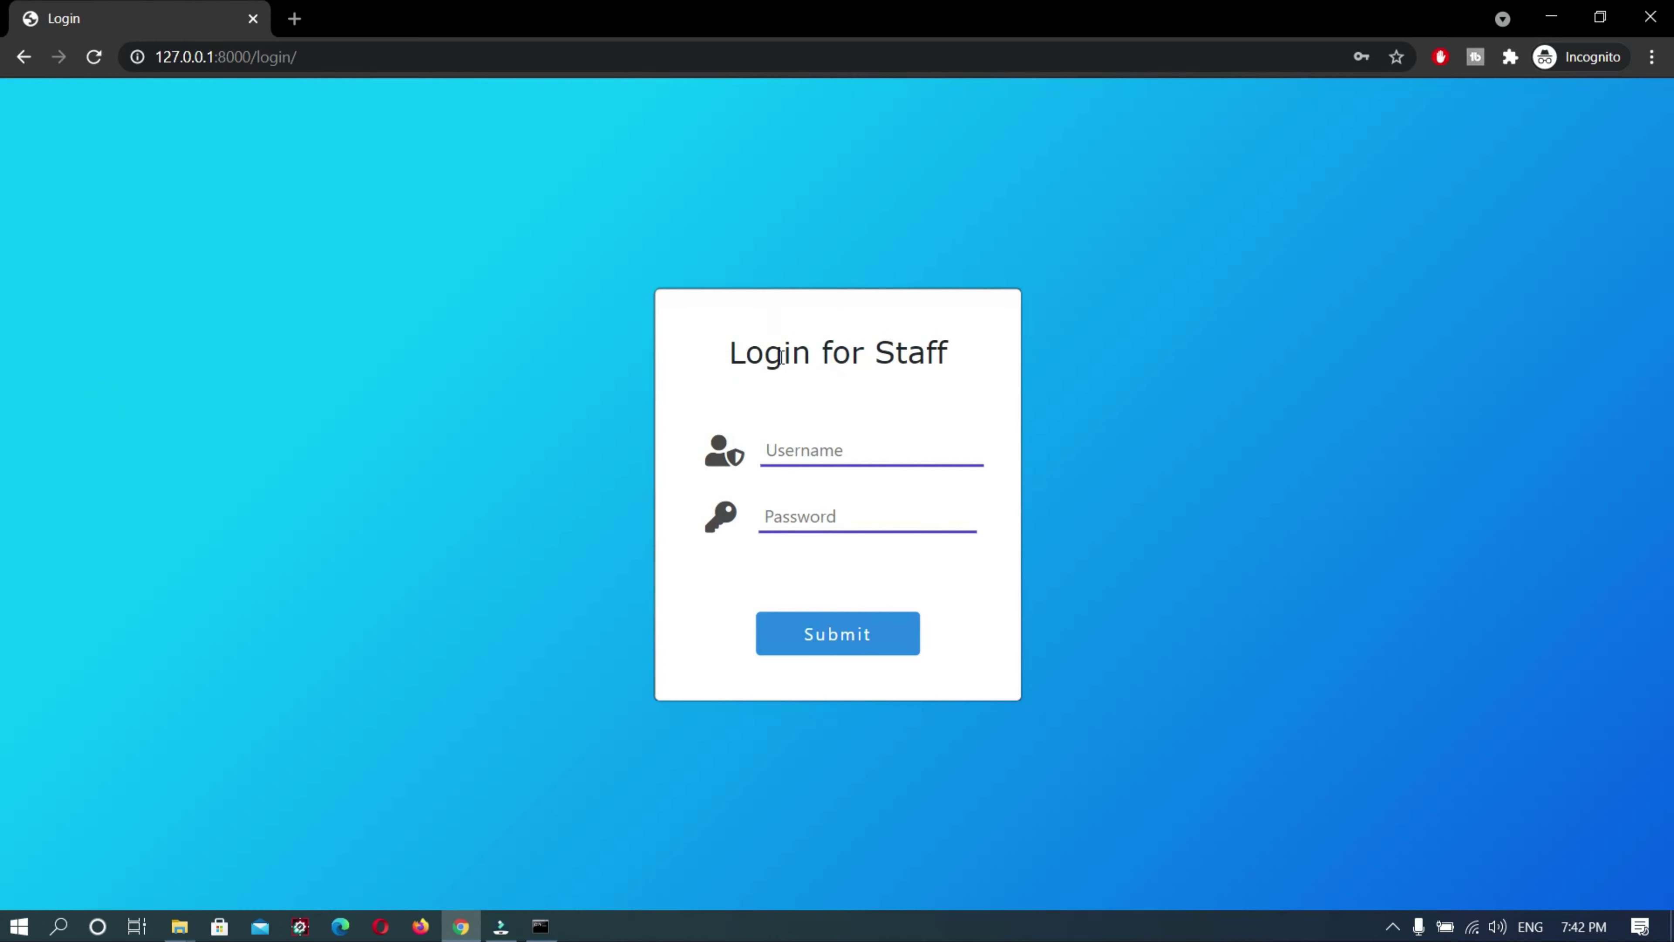
Sign in with the saved staff username and account password, then view the patients list
click(820, 440)
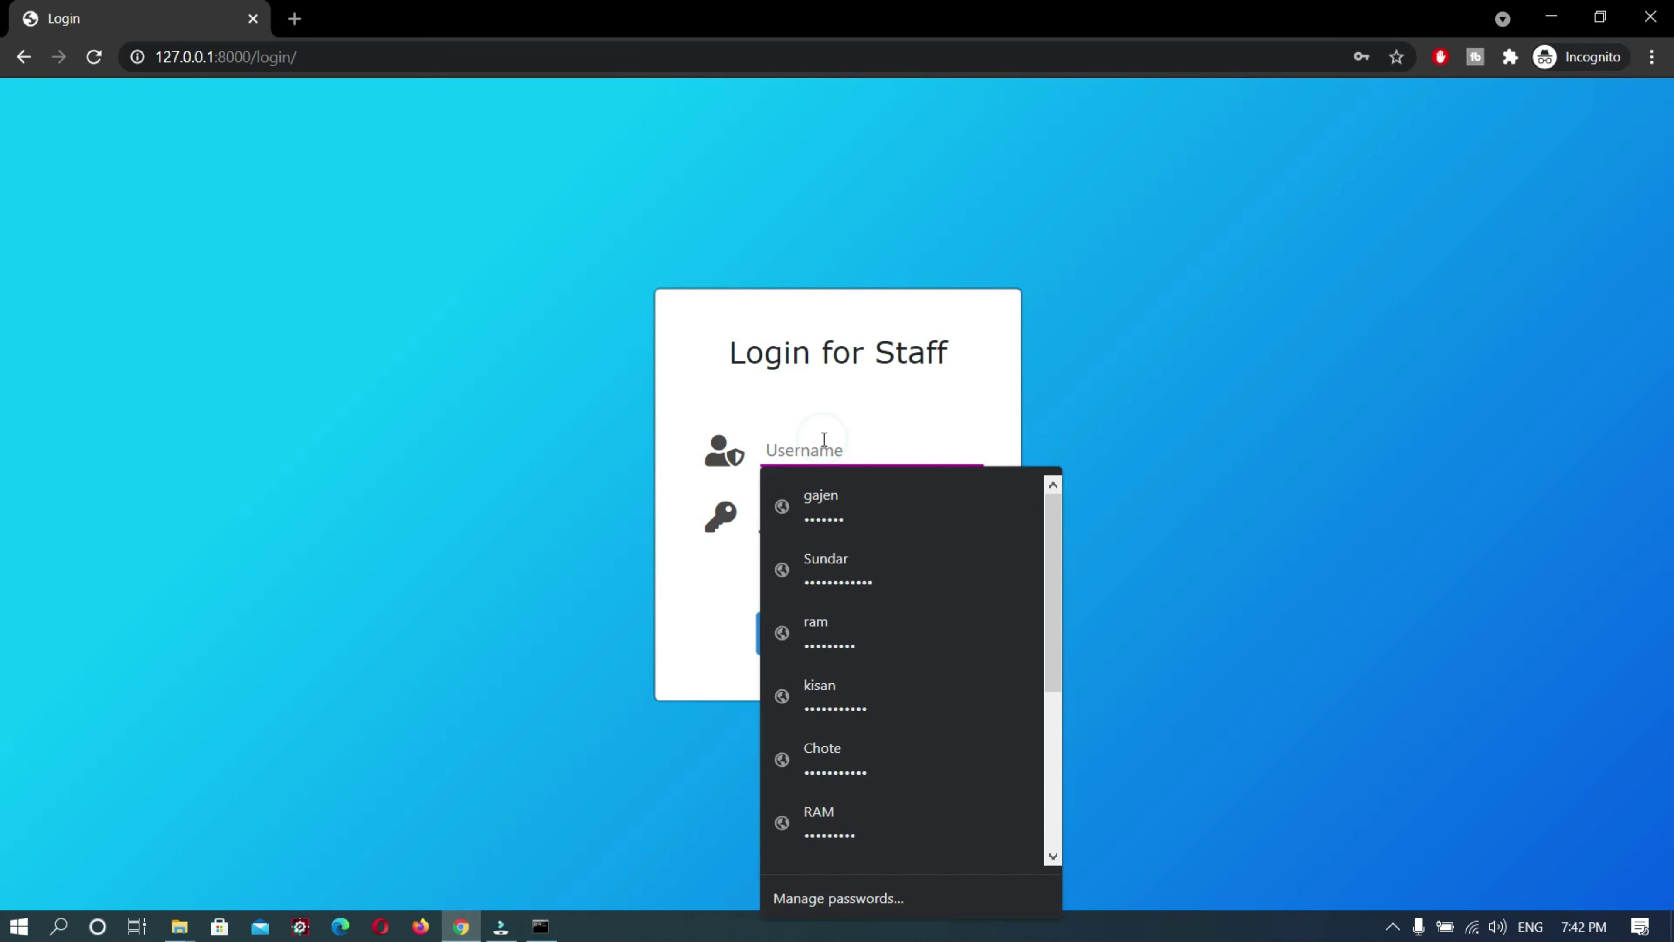
text(ku)
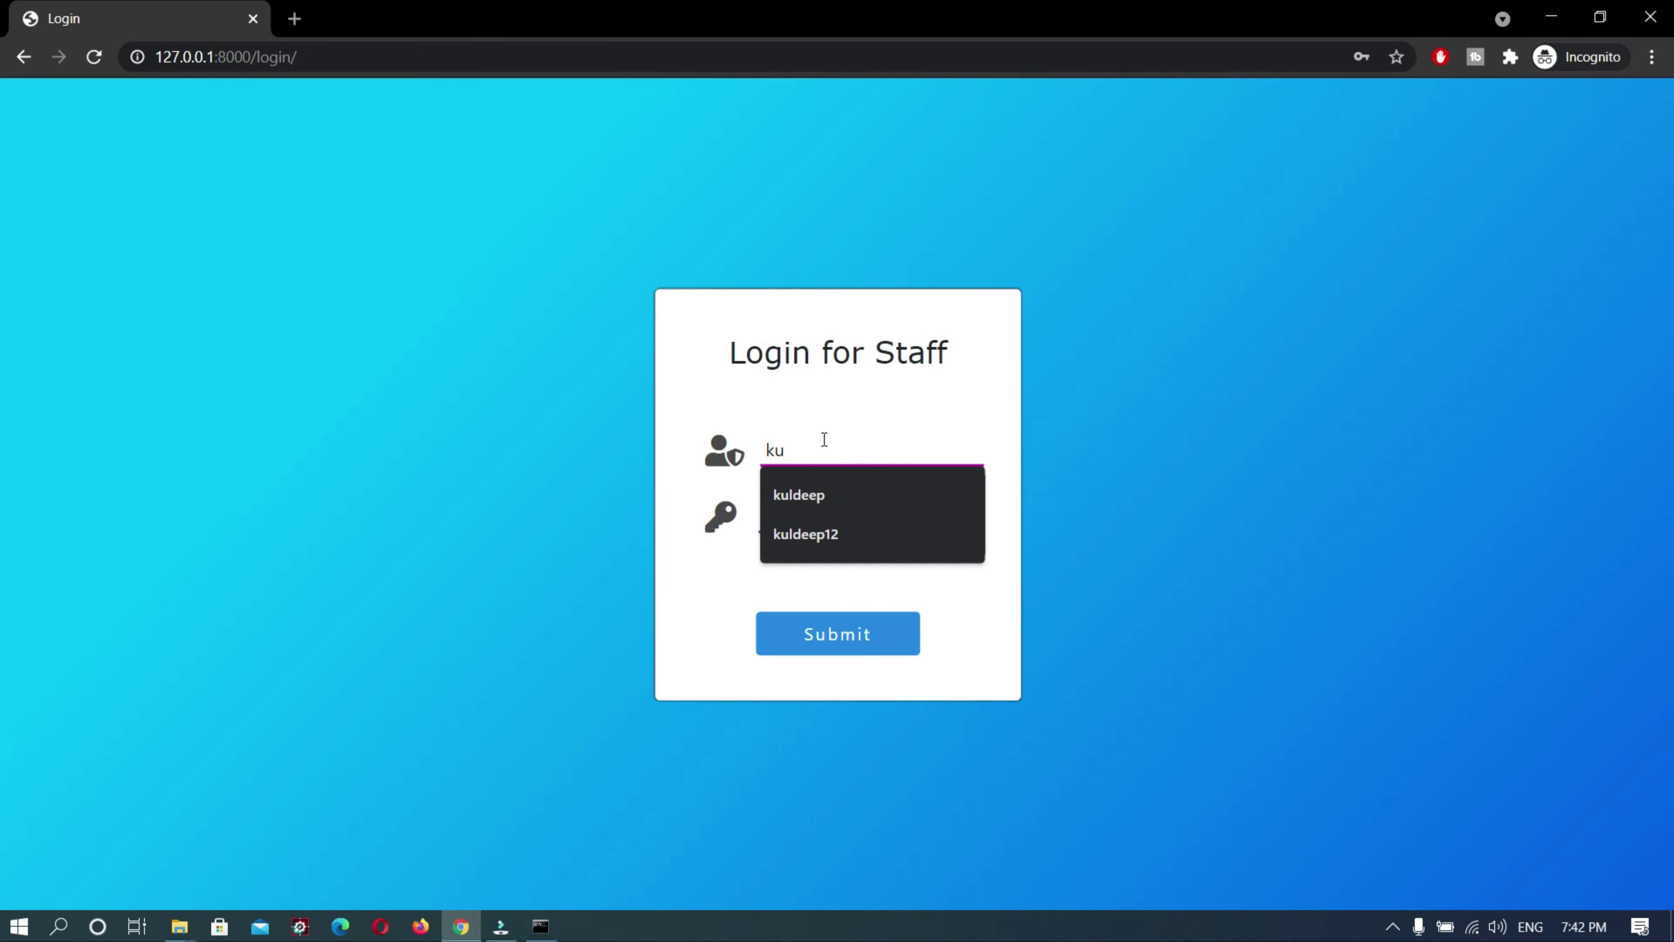
key(Down)
key(Return)
click(820, 514)
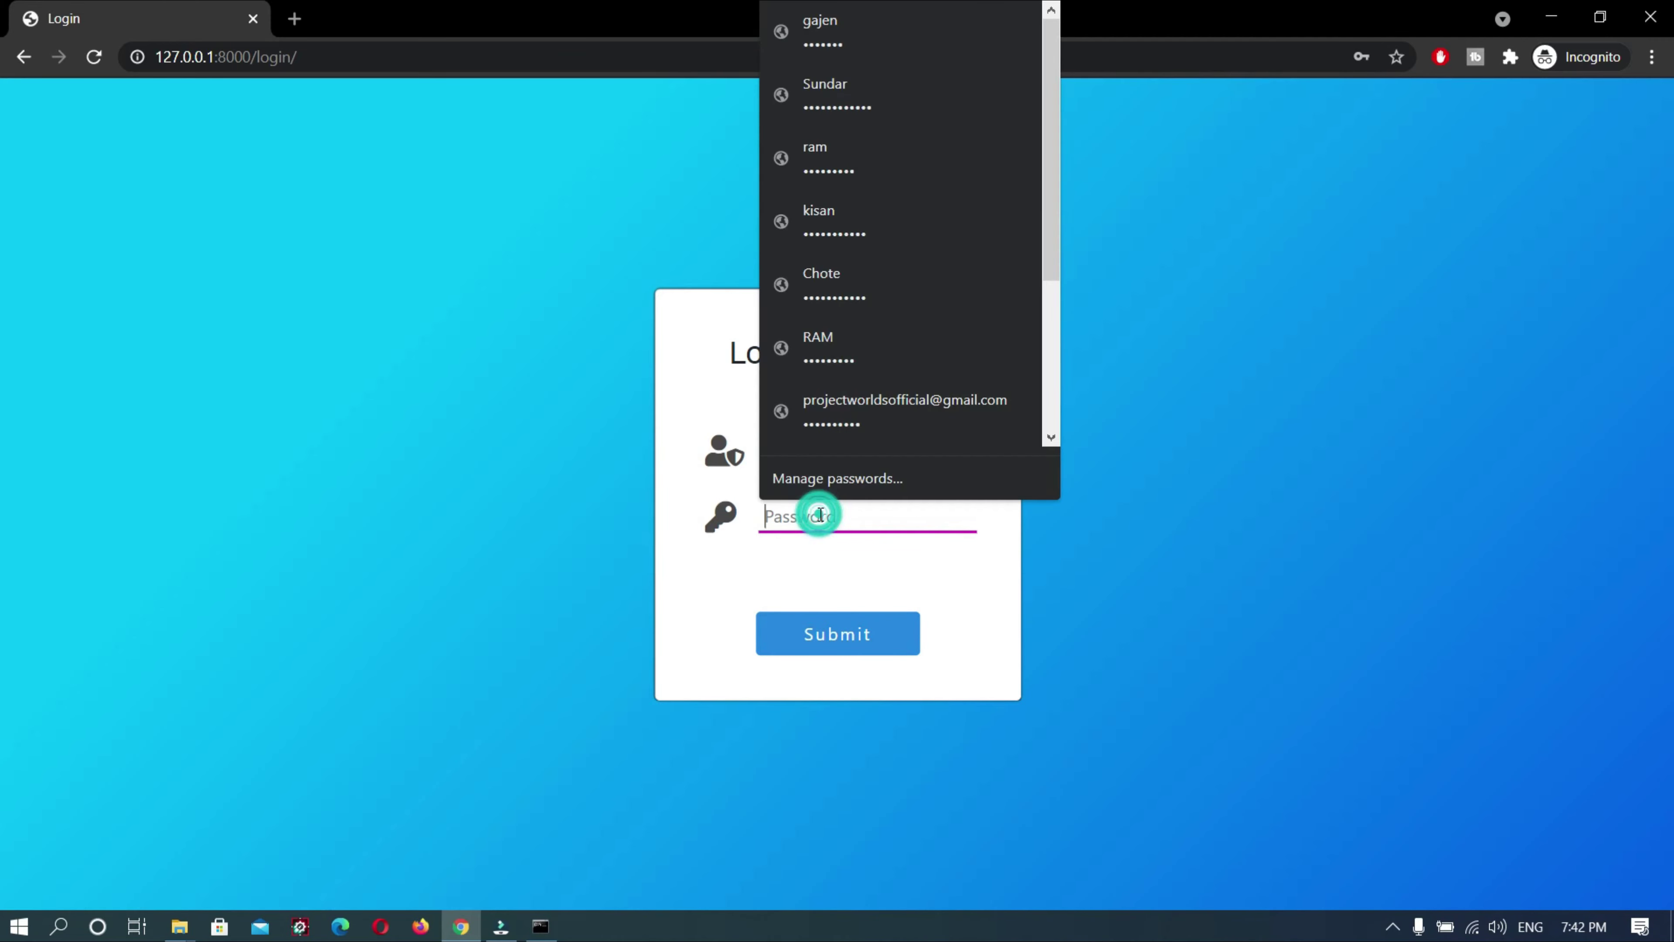
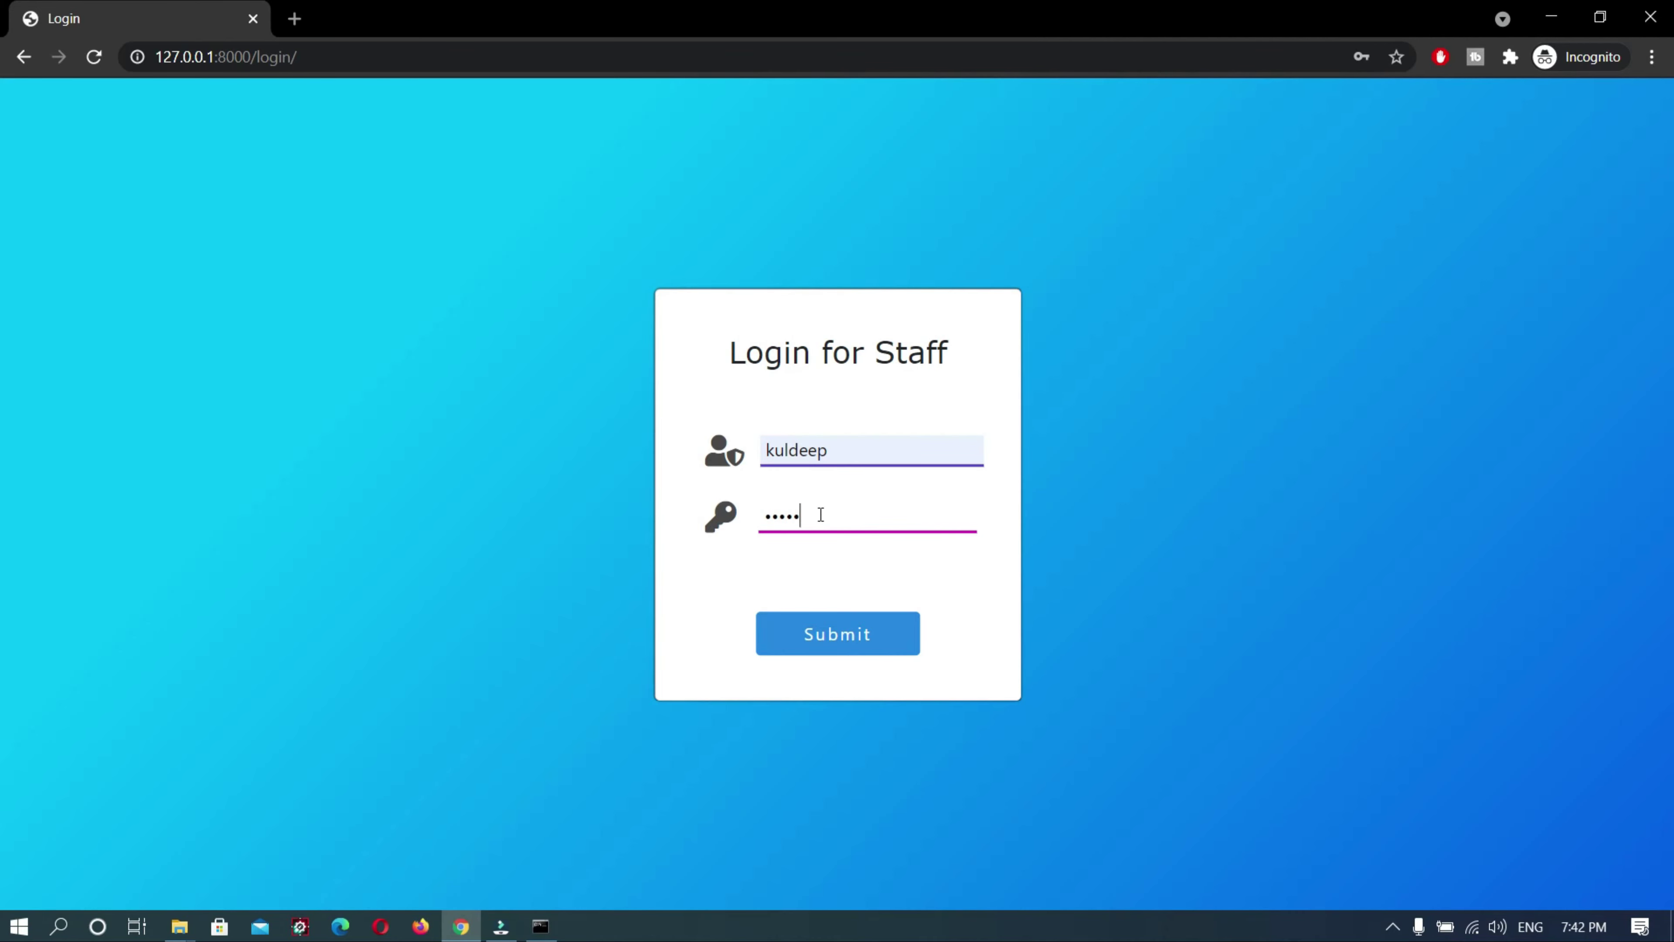
click(843, 630)
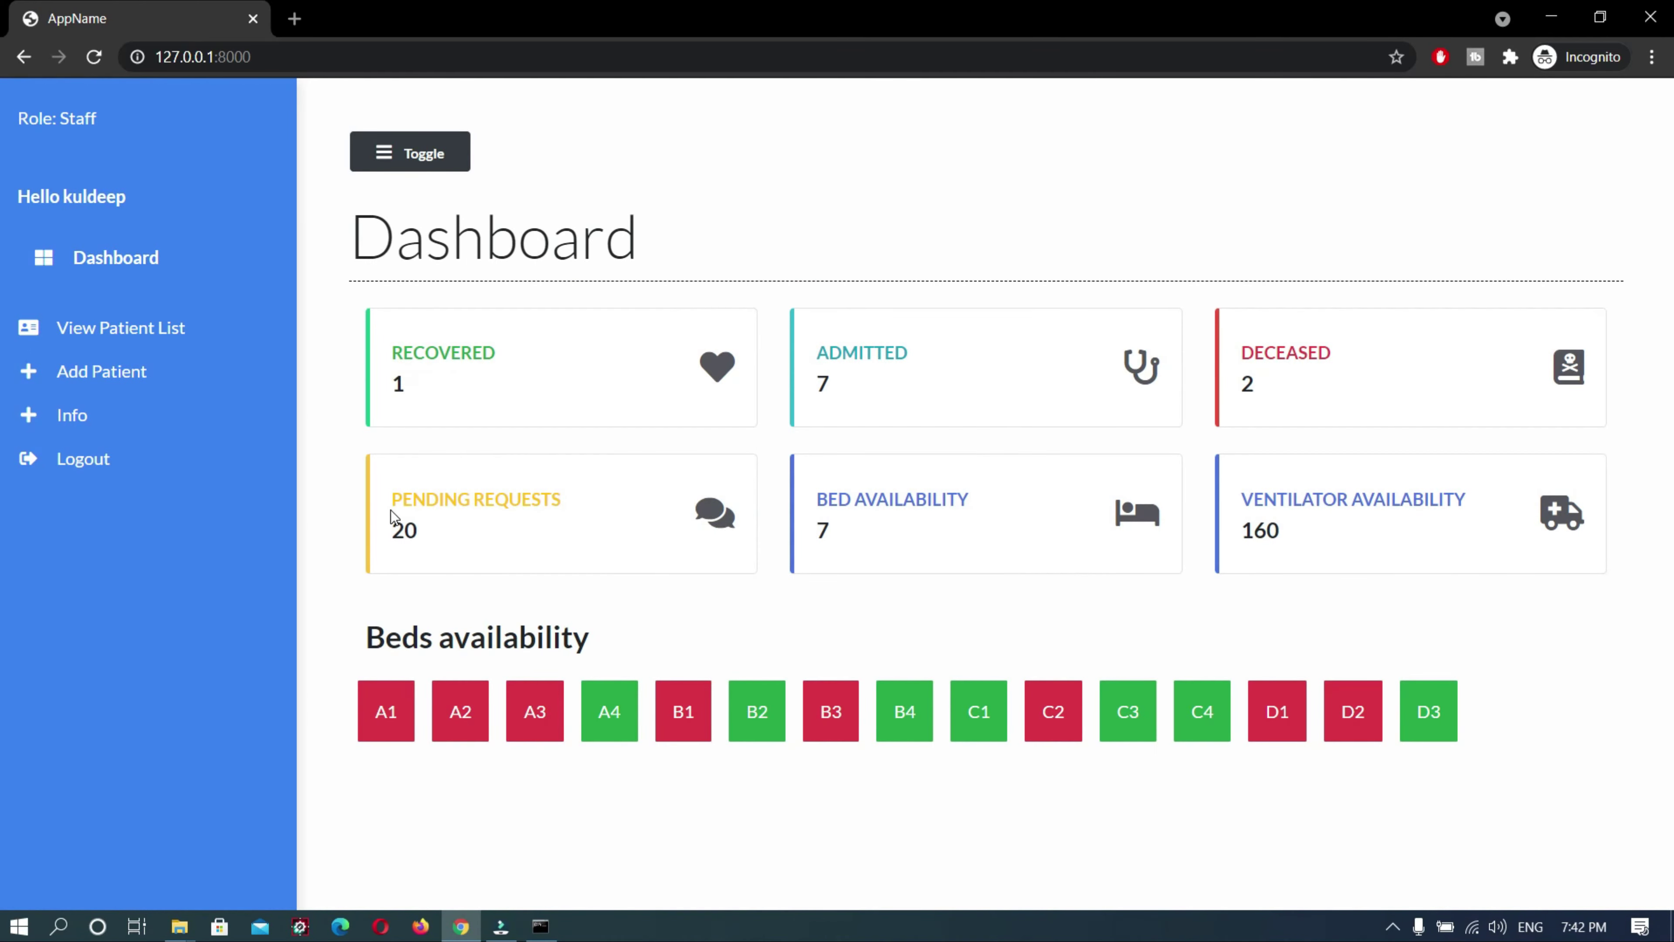
click(79, 325)
Start a new patient record with the patient's name and phone number
click(80, 387)
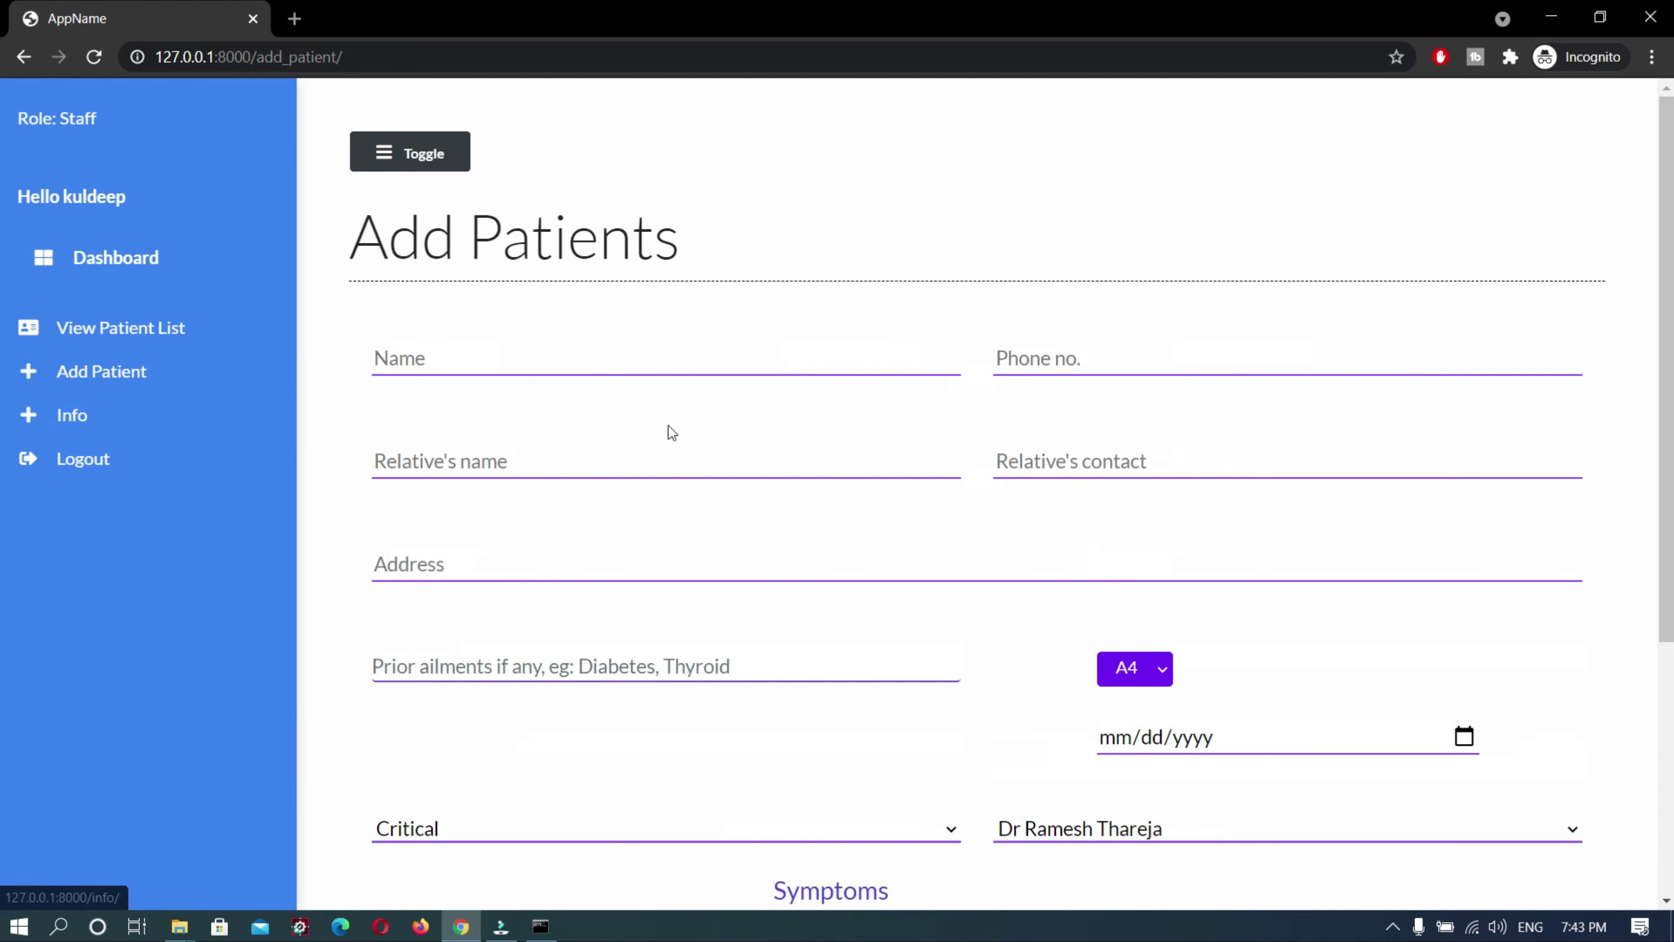
click(501, 364)
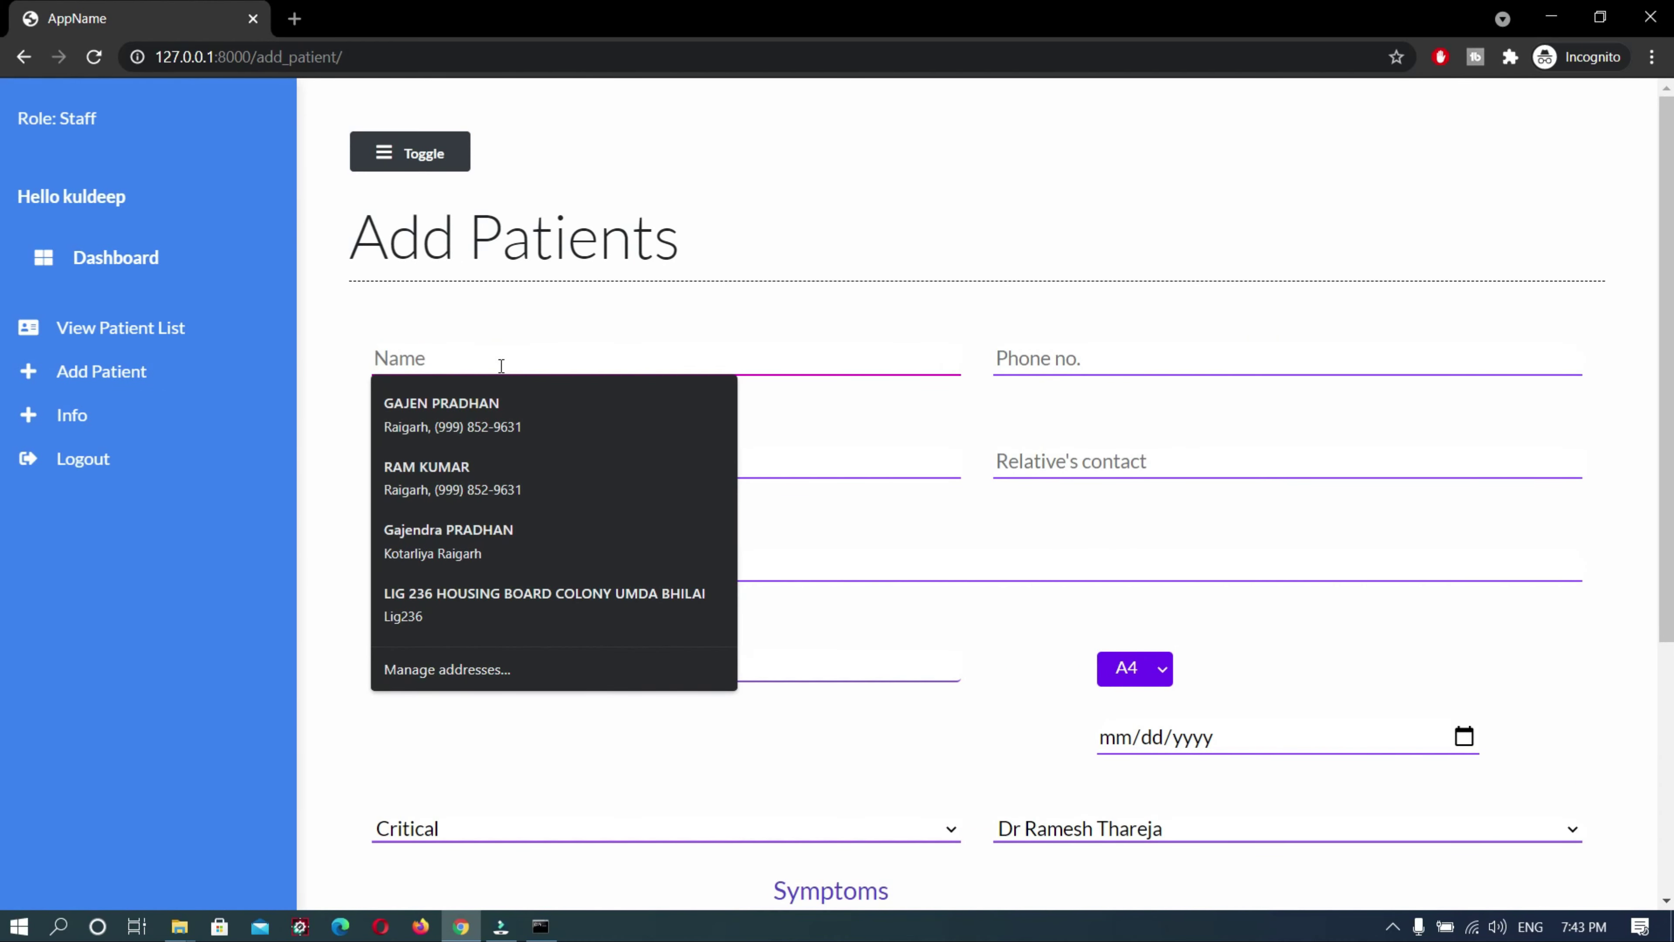
text(kiran)
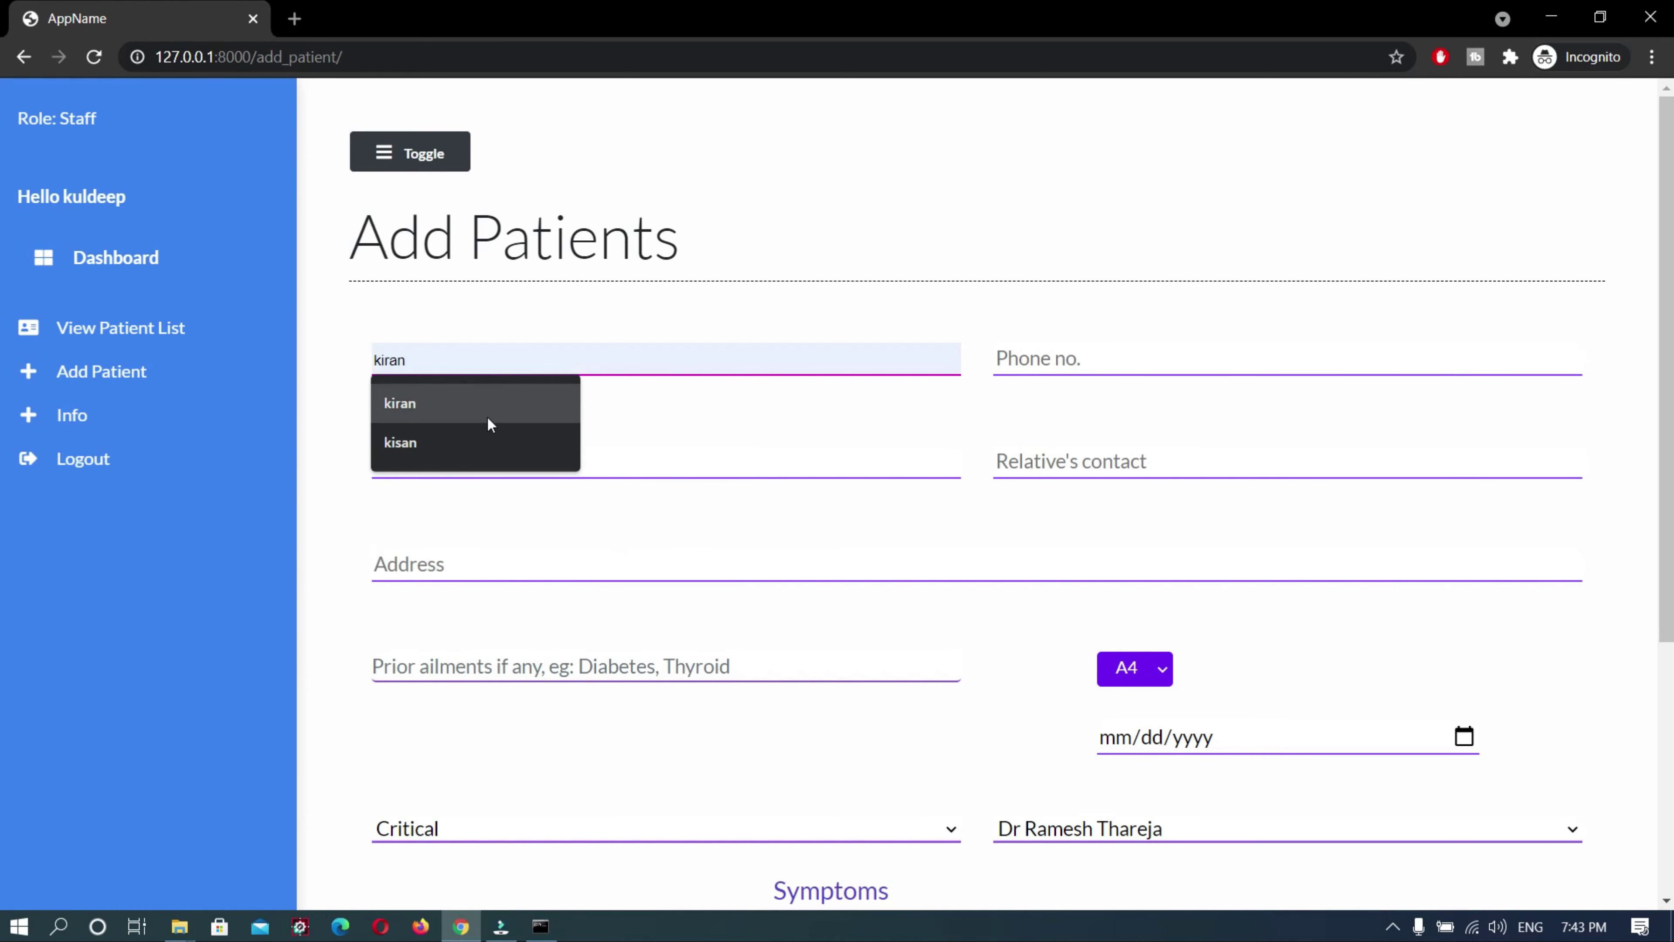
click(481, 436)
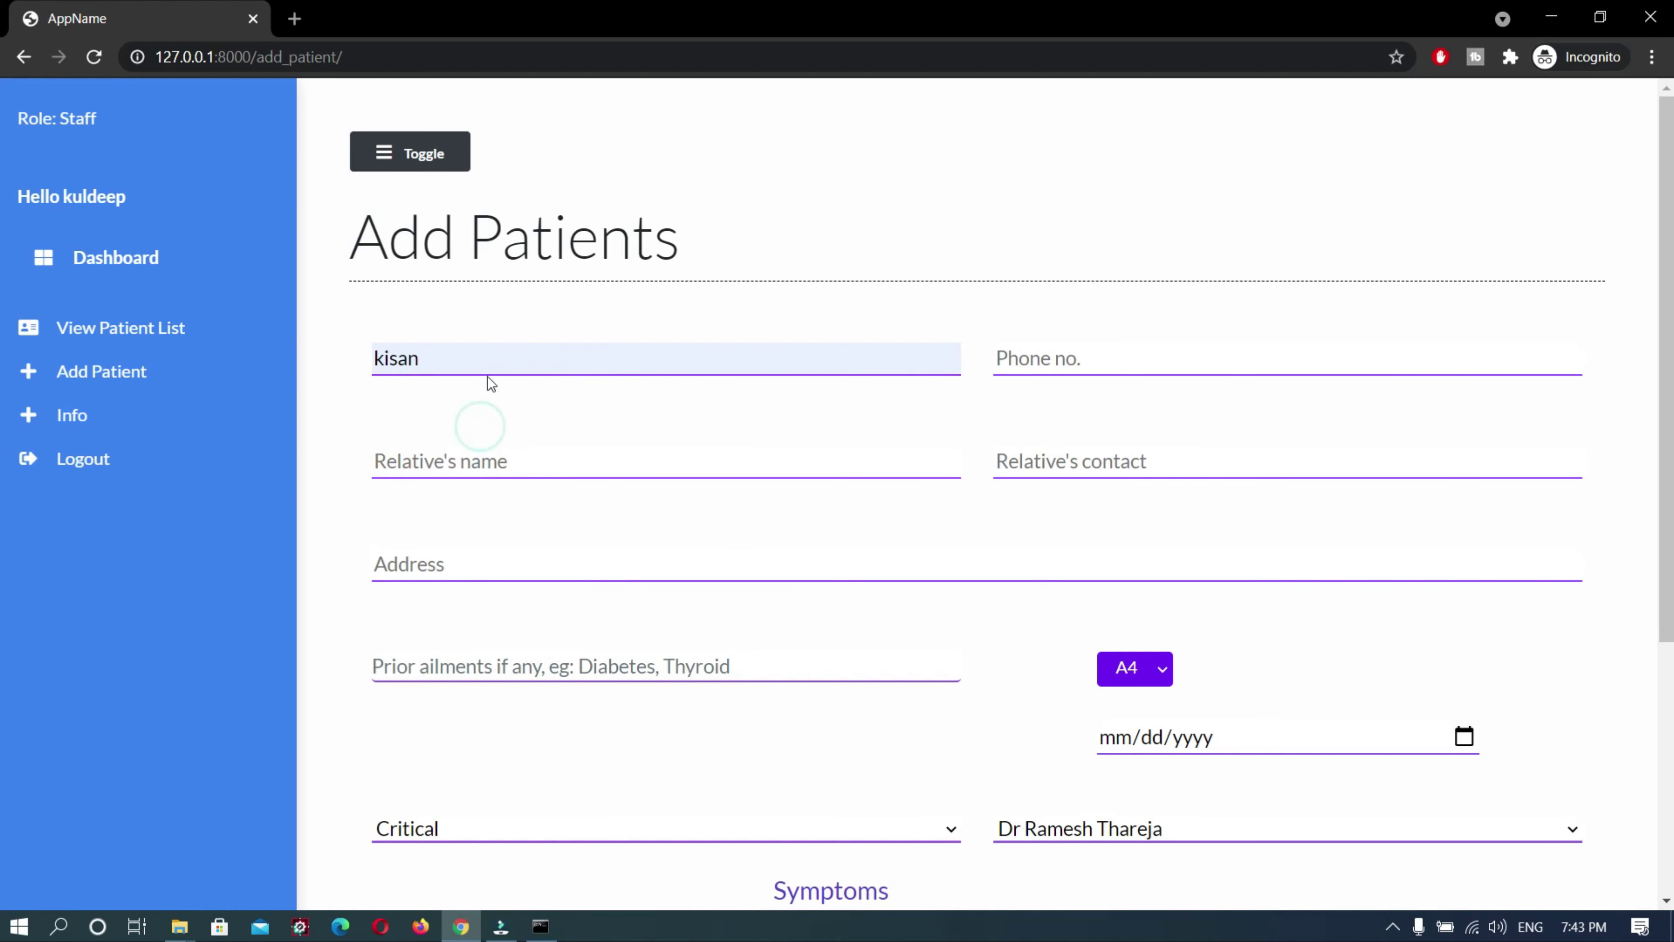
click(1162, 367)
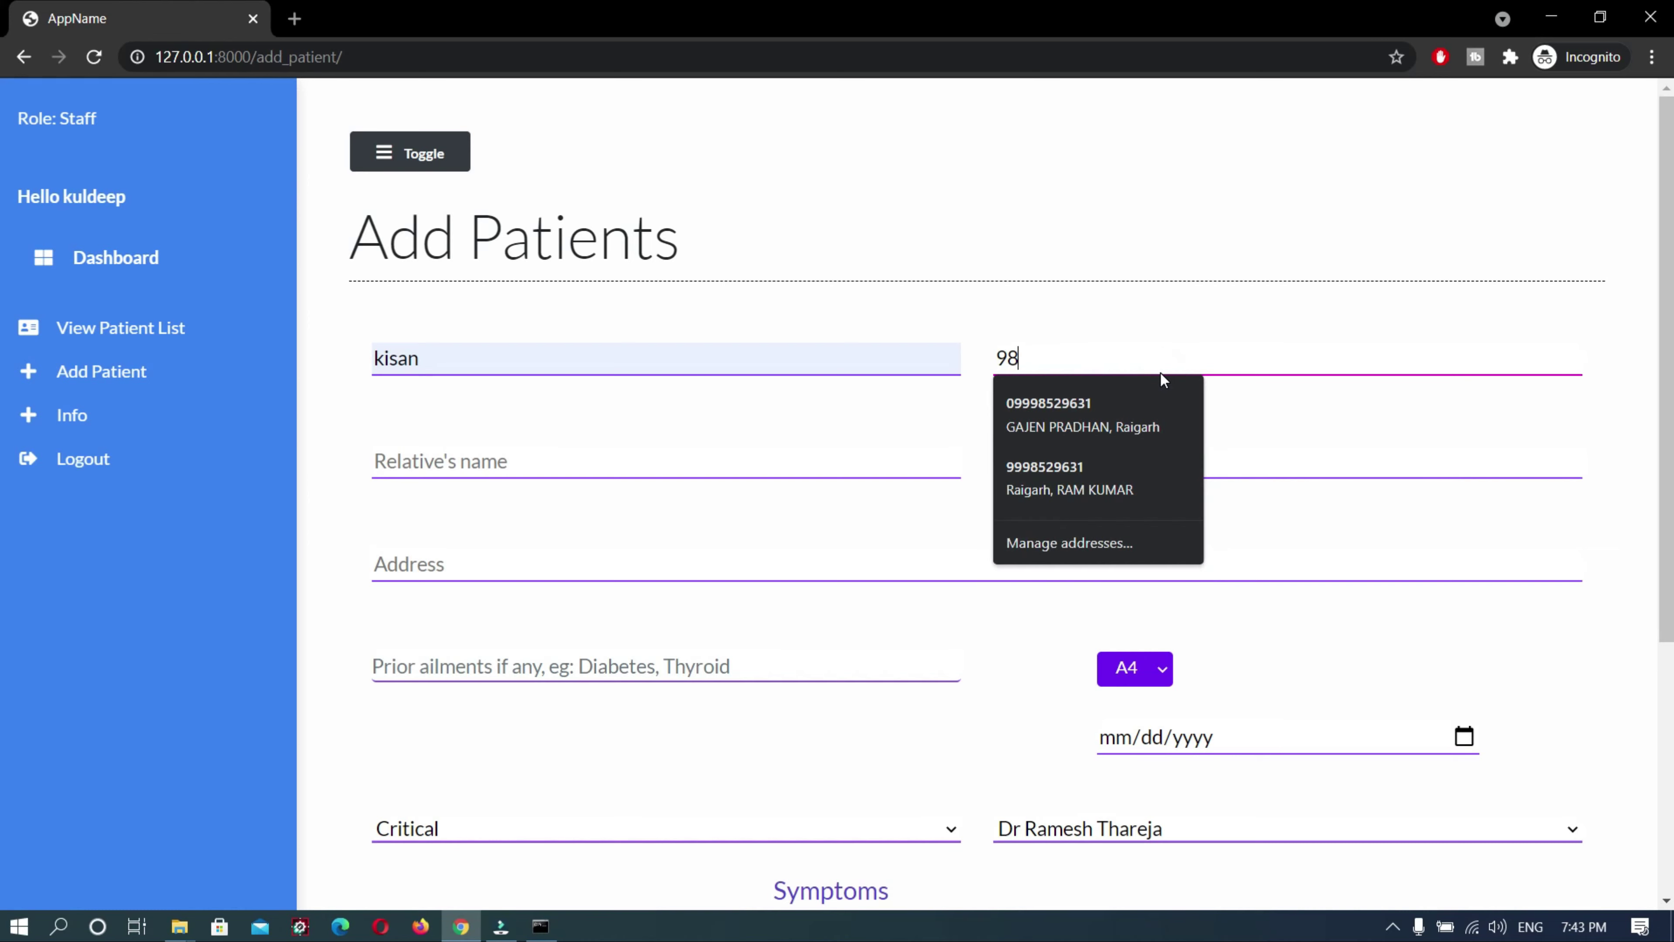
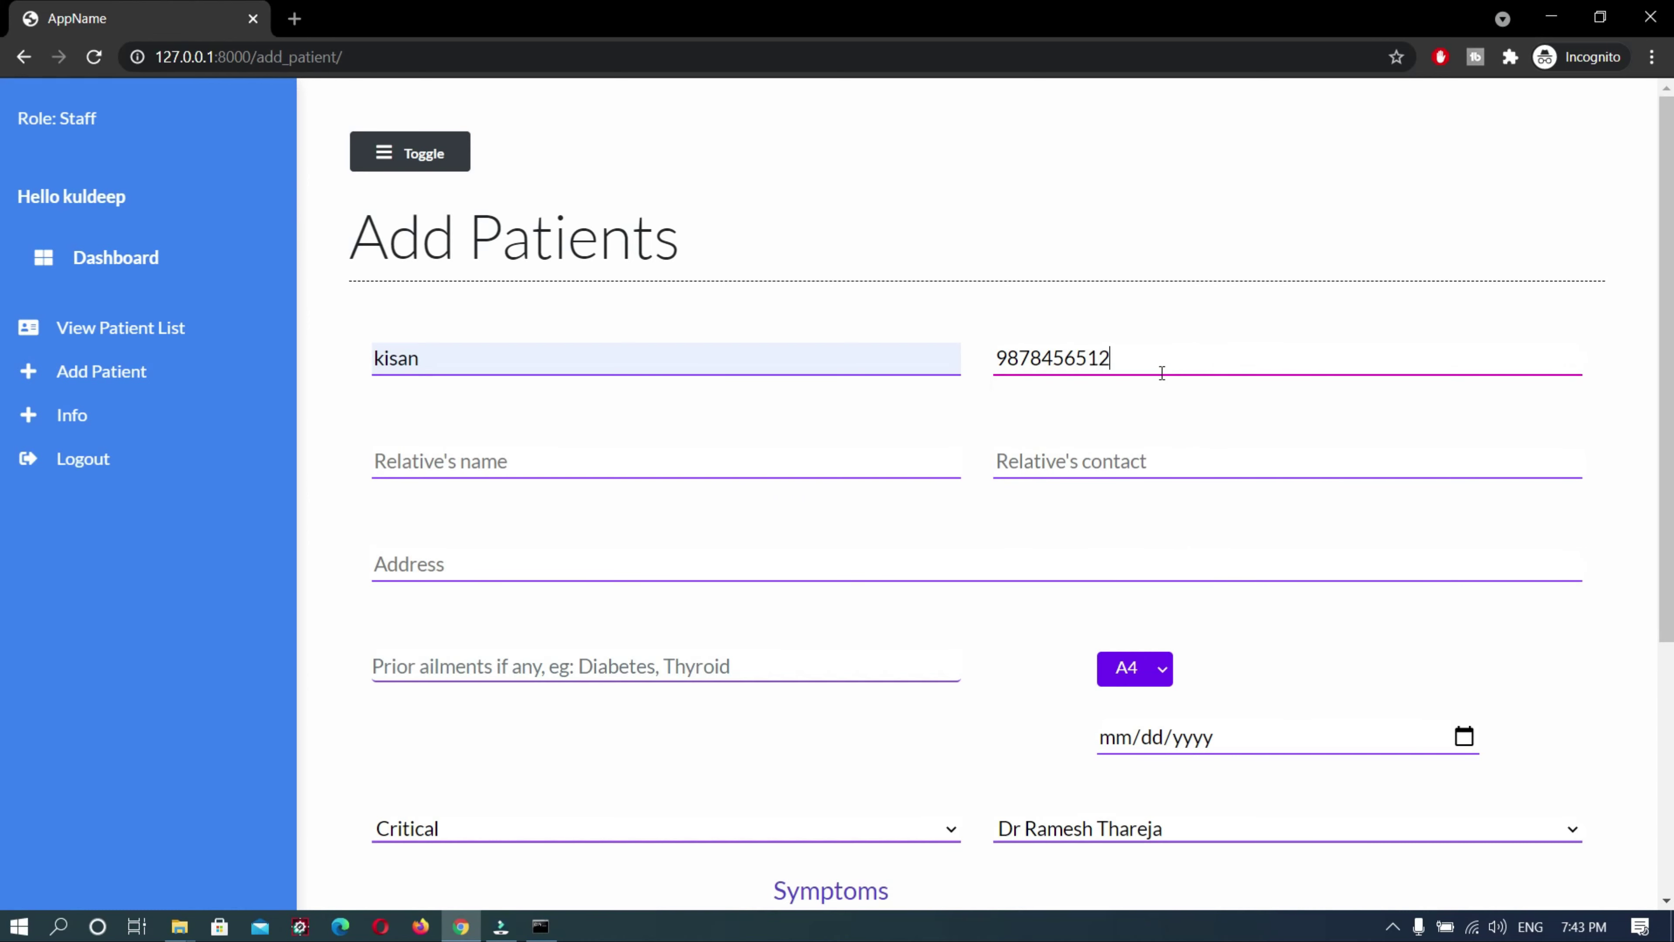
Fill in the relative's name and the relative's contact number
click(761, 459)
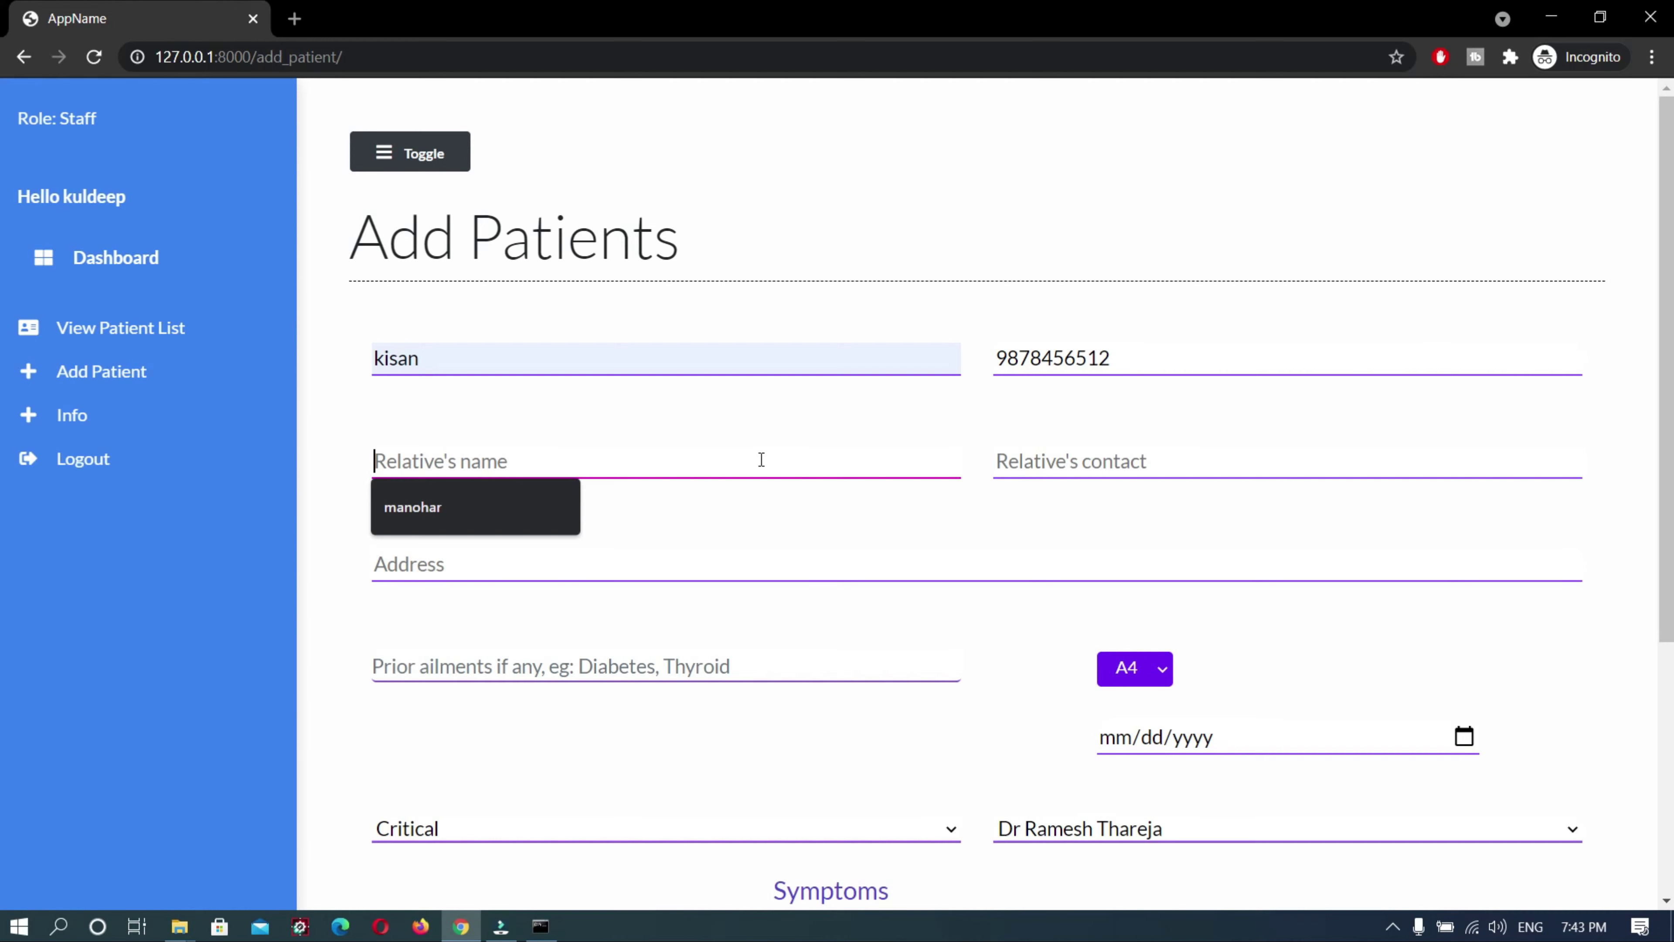
text(bhusan)
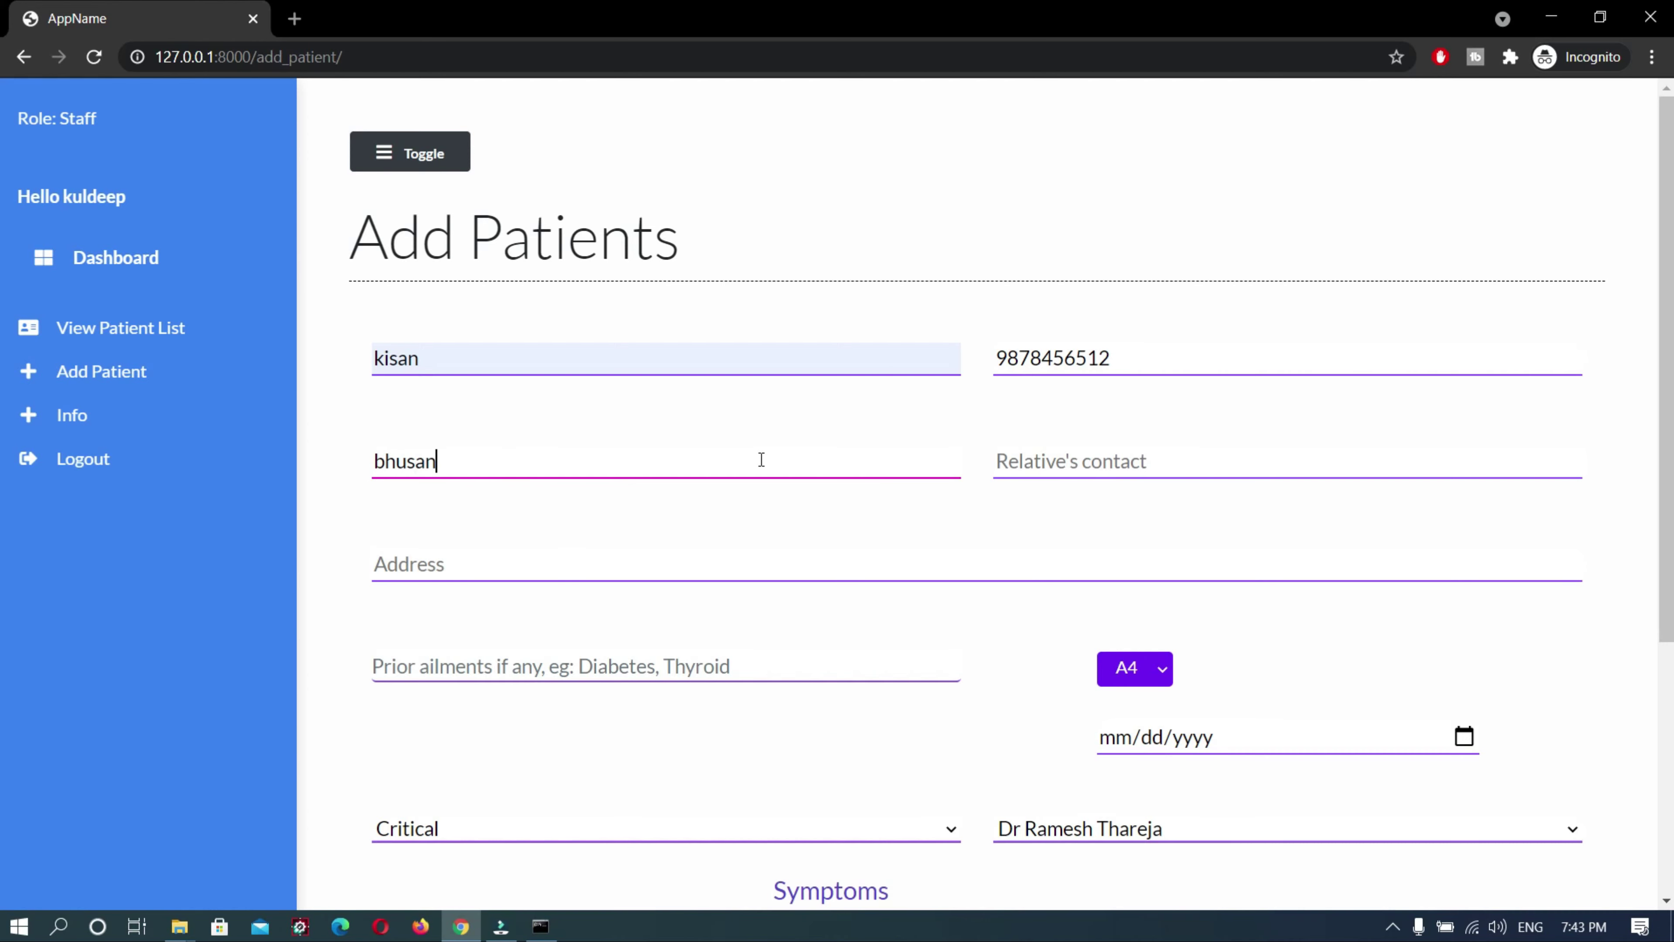
click(1263, 446)
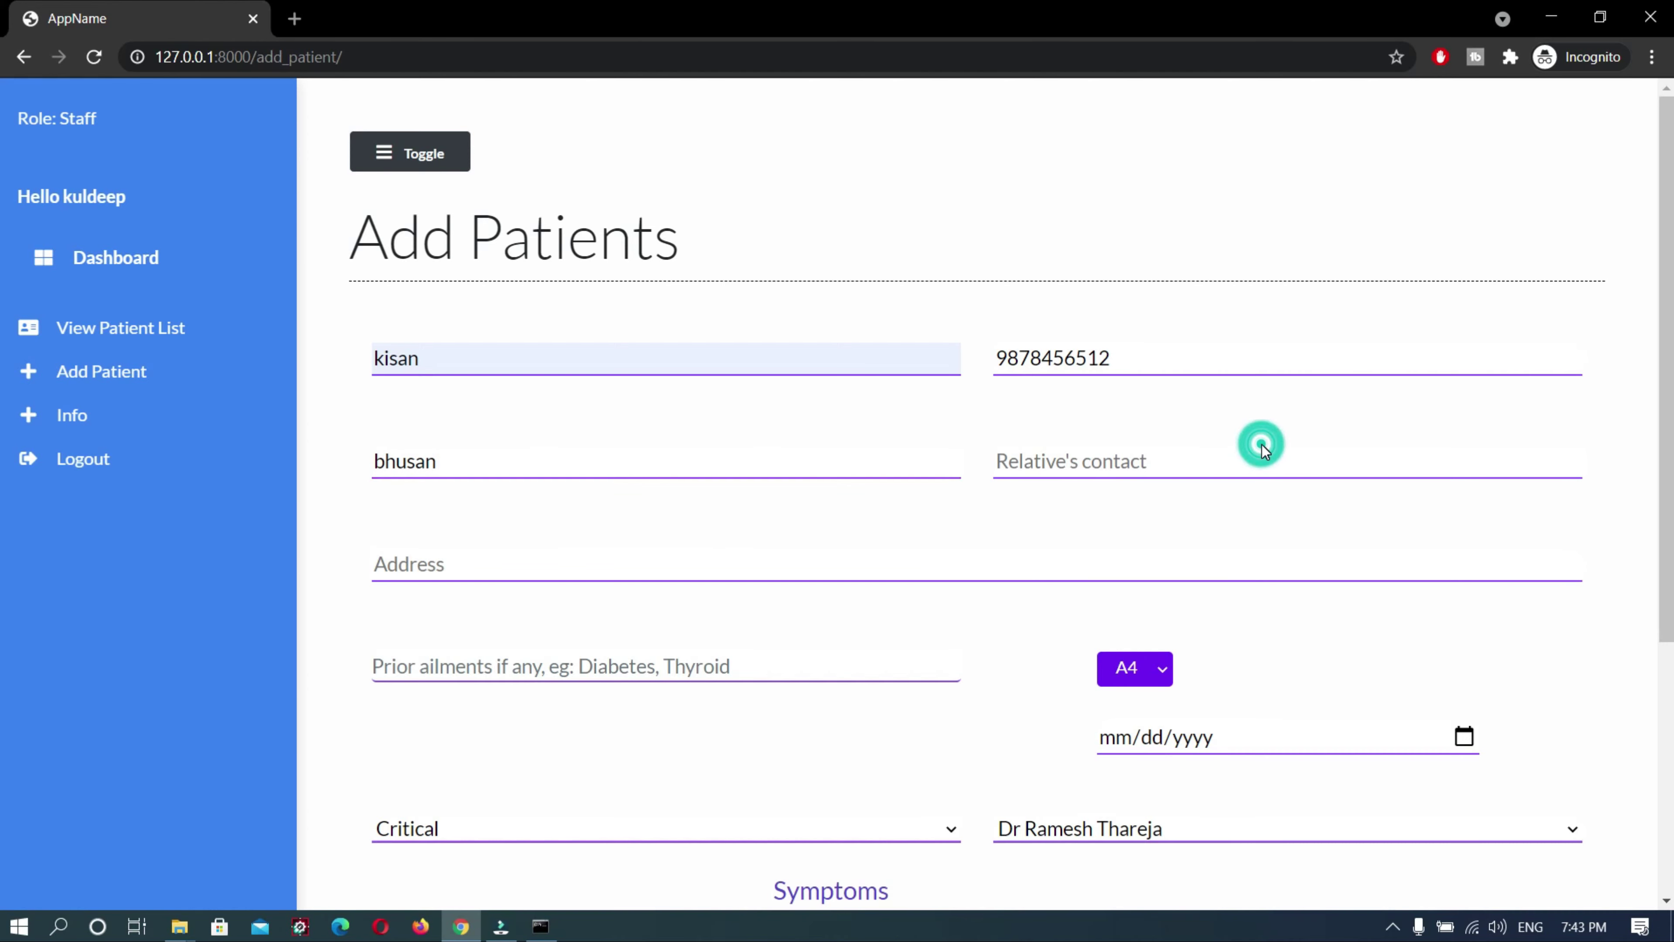
click(1216, 474)
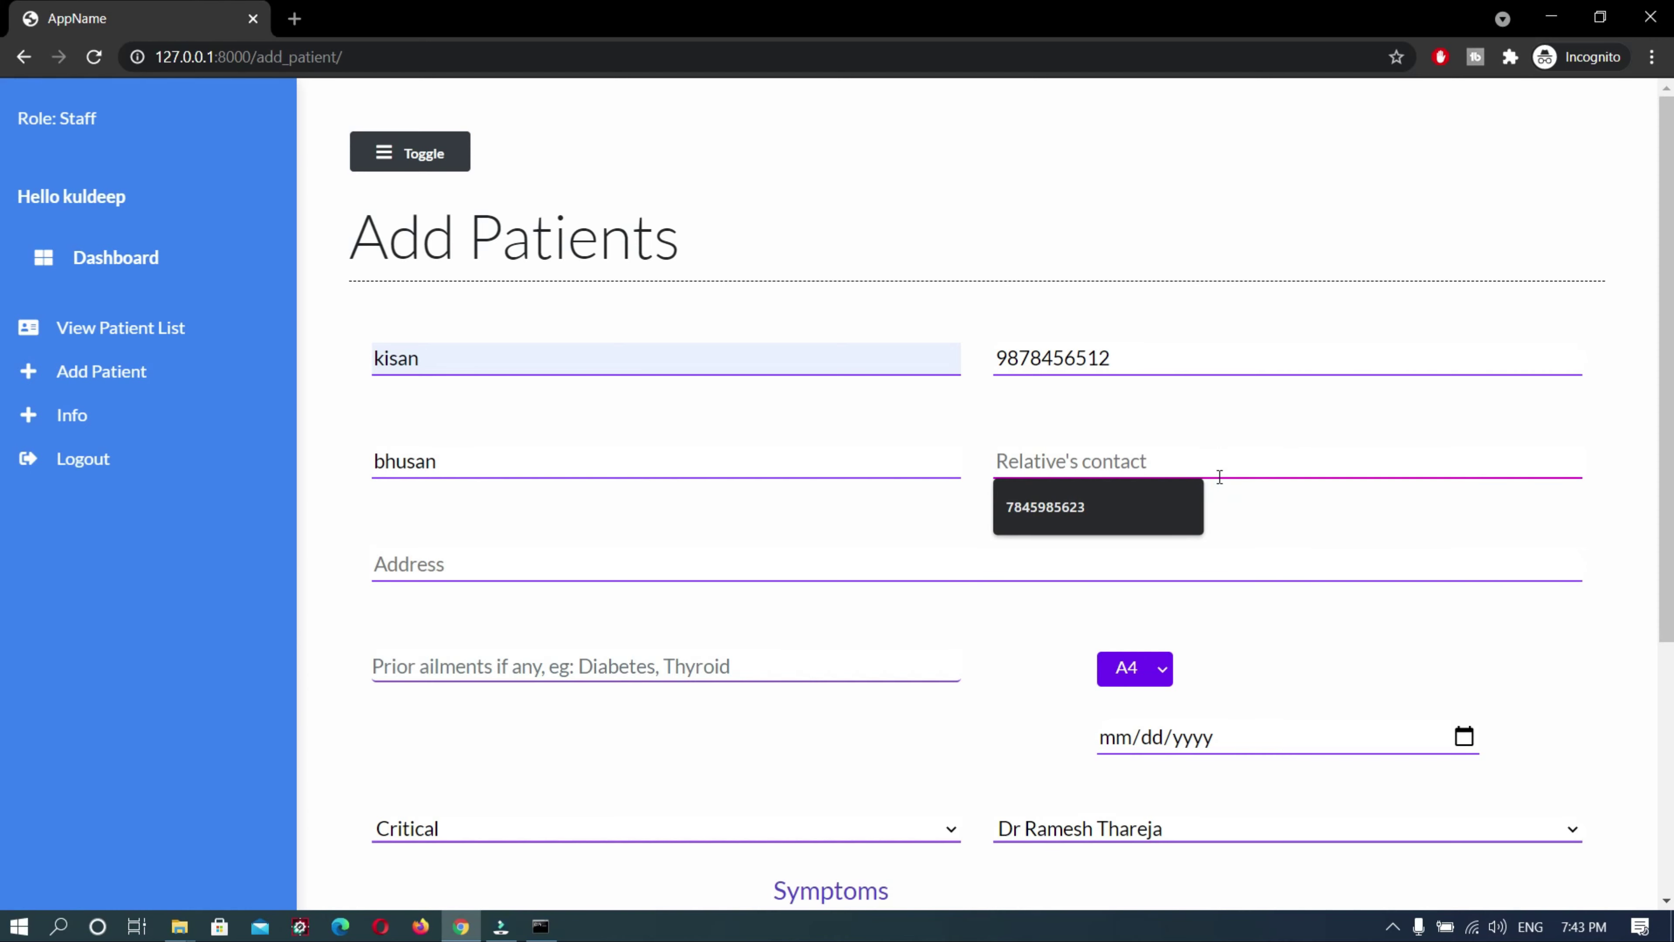
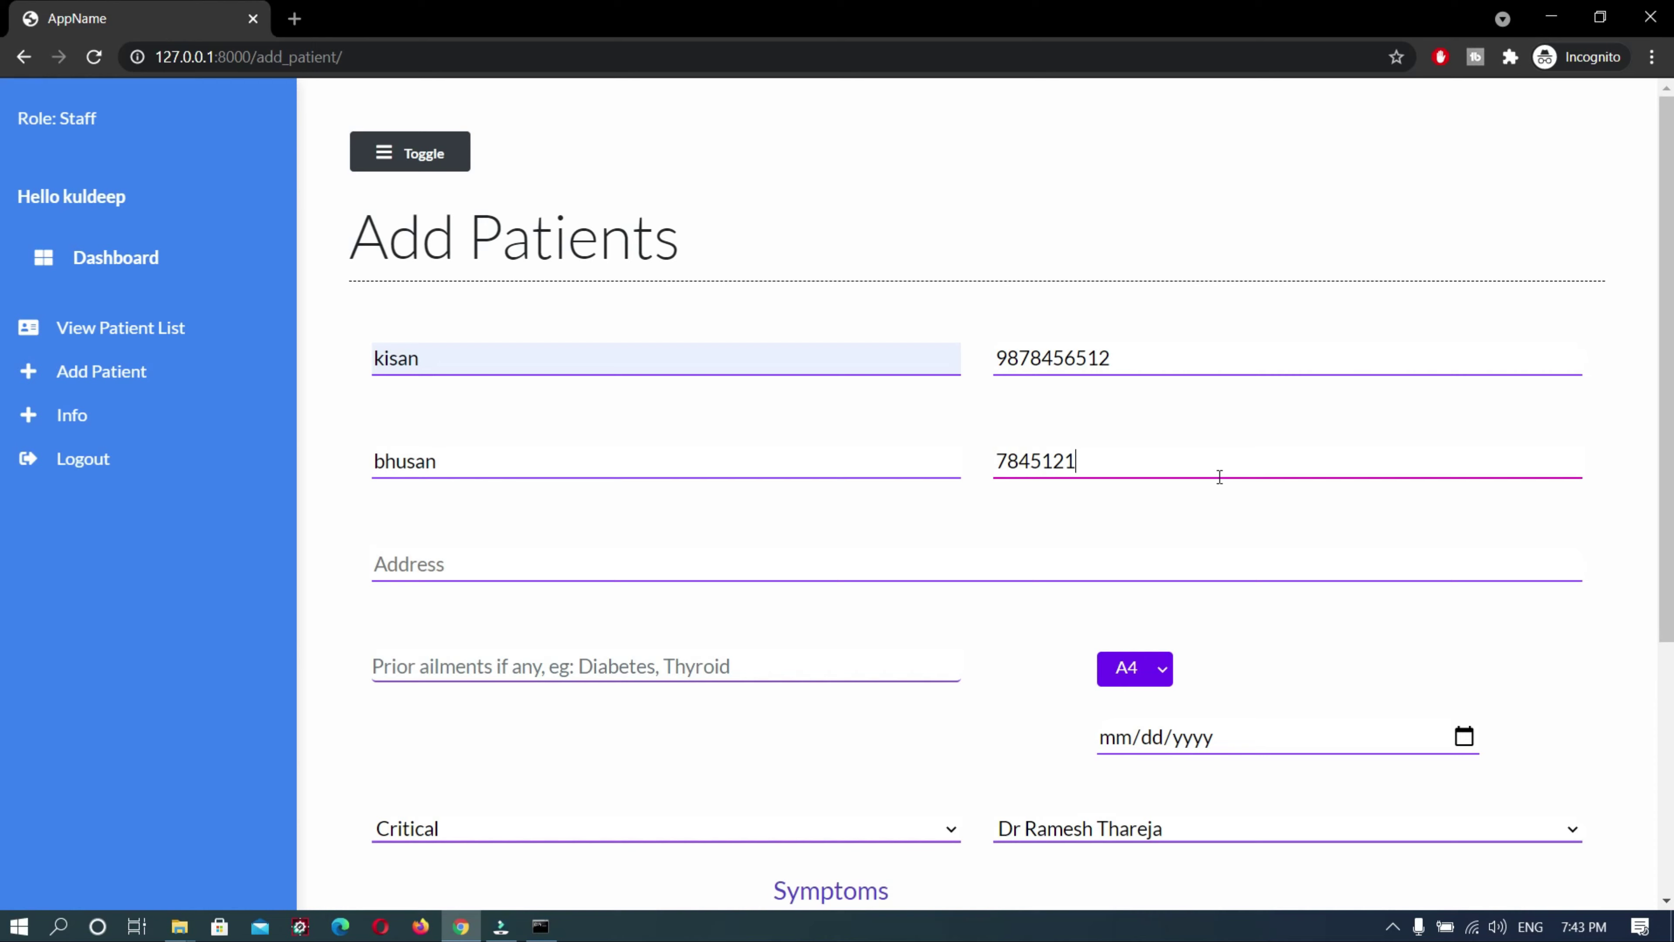
Enter the patient's address and assign bed D3
click(545, 568)
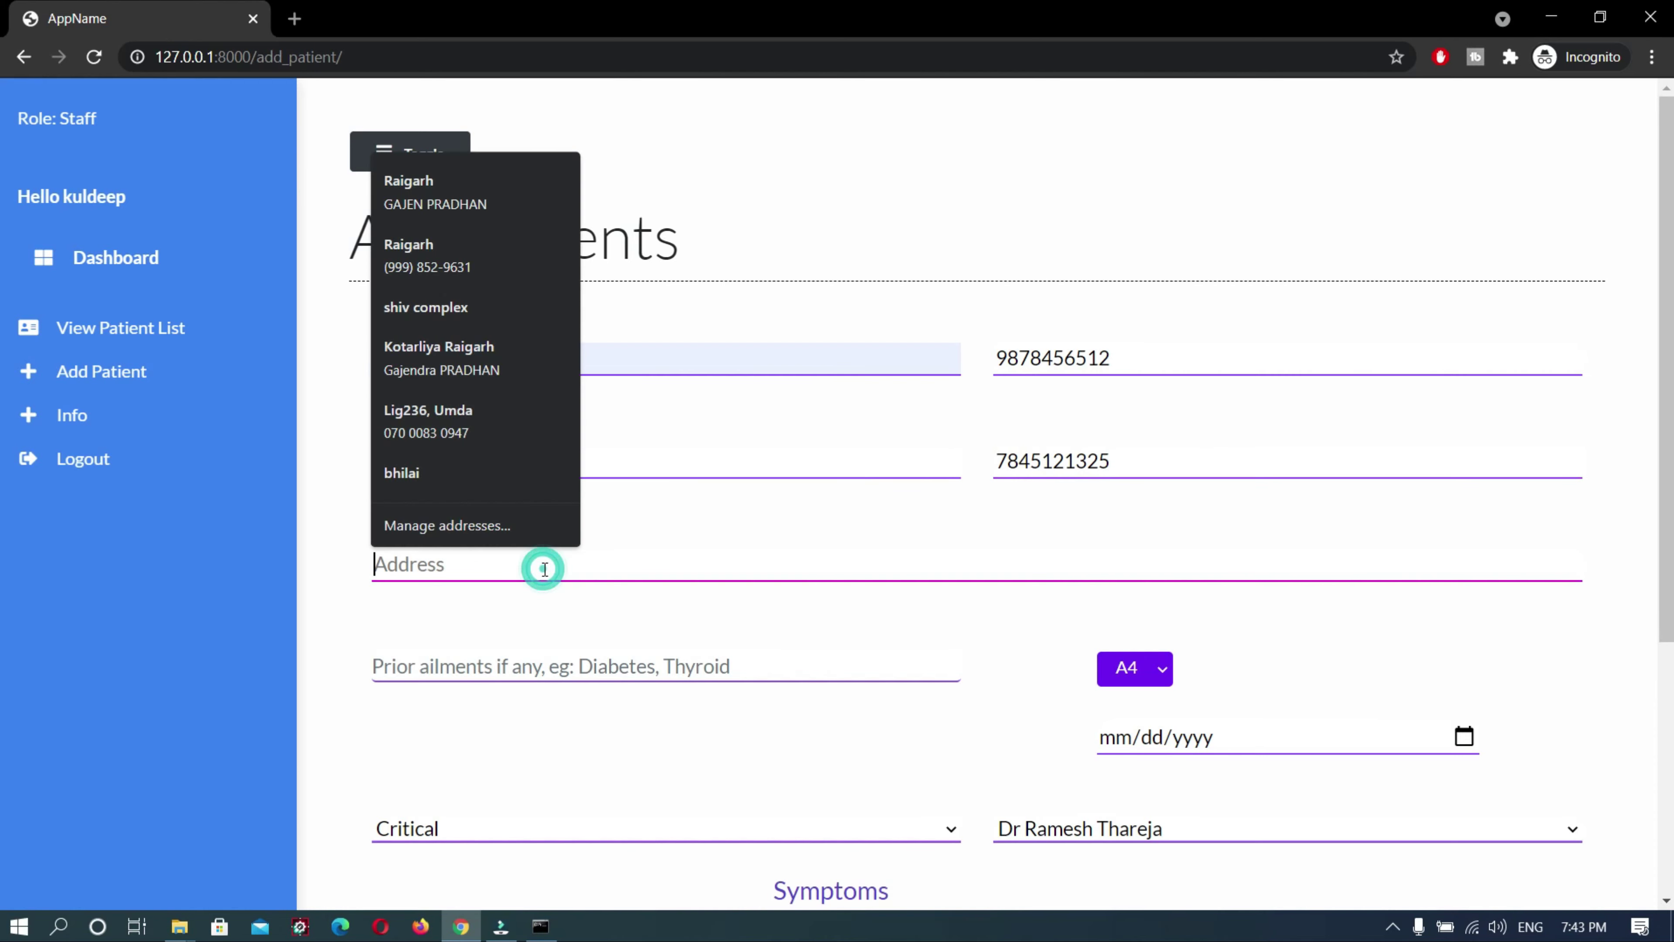
text(B)
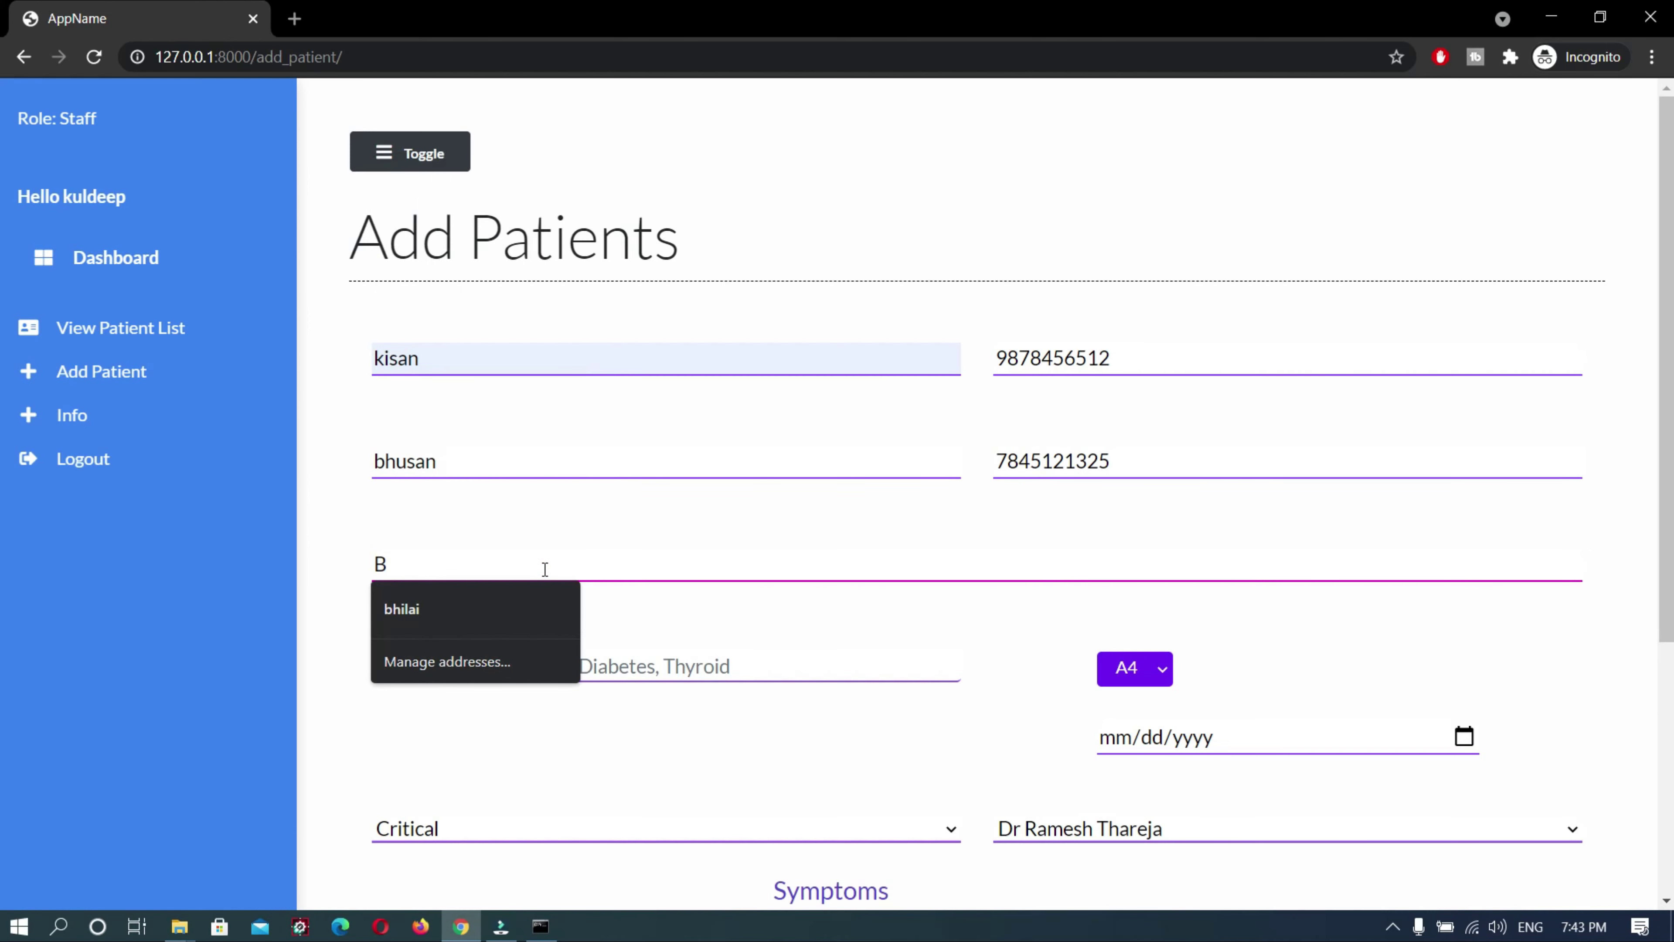
text(hilia)
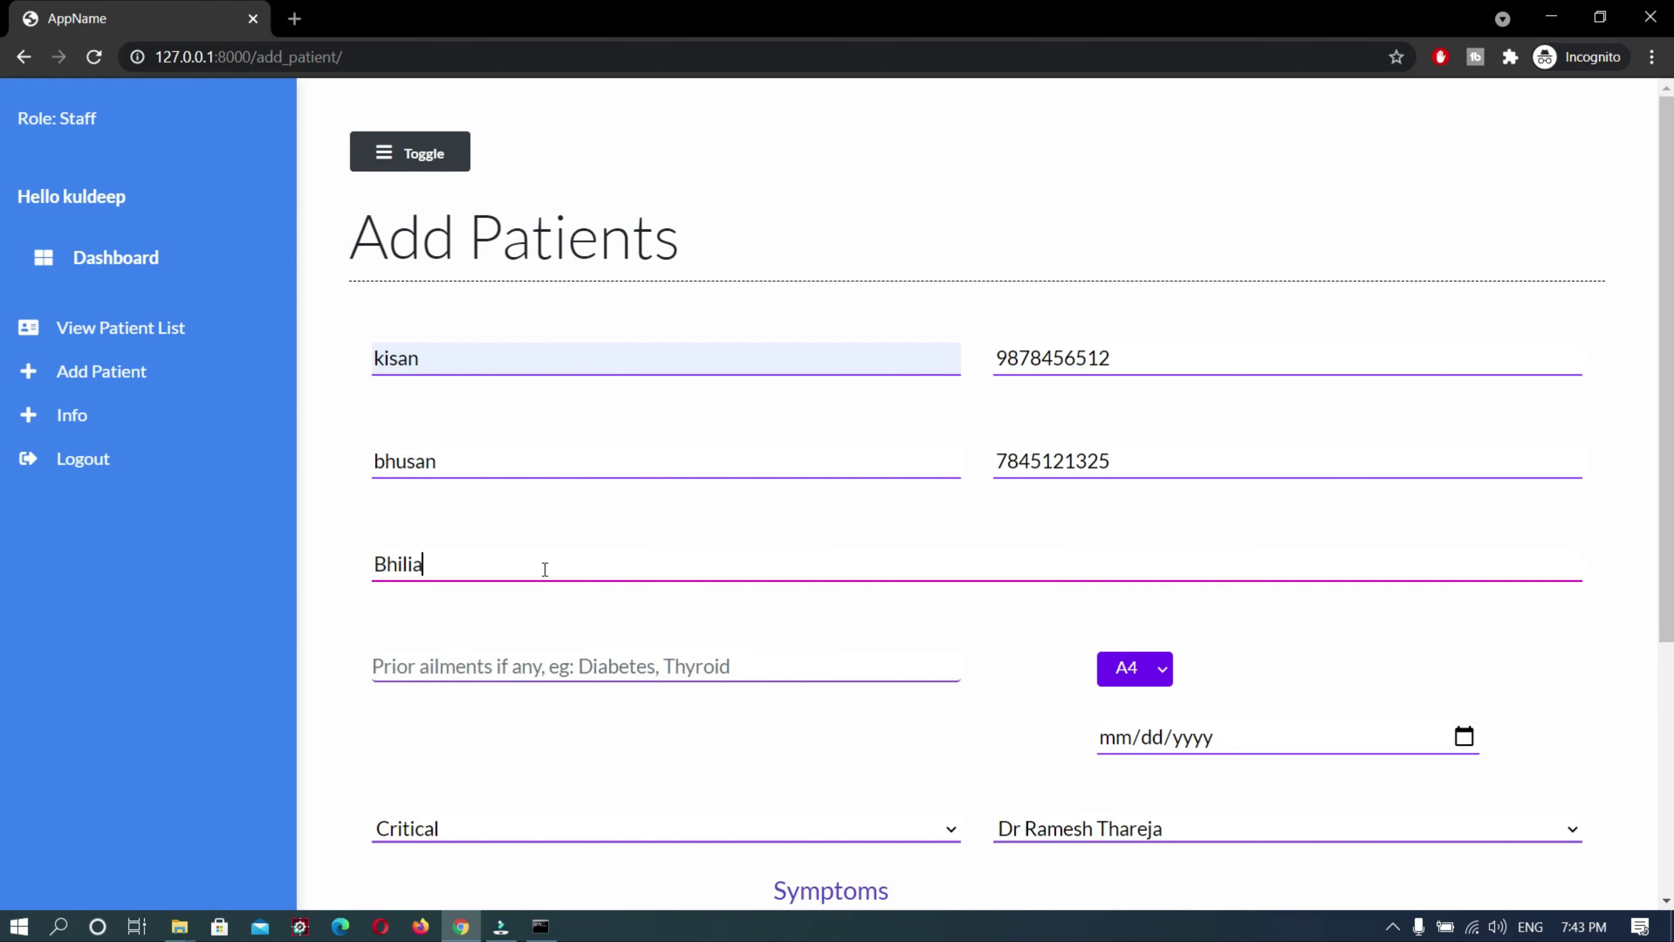
key(BackSpace)
key(BackSpace)
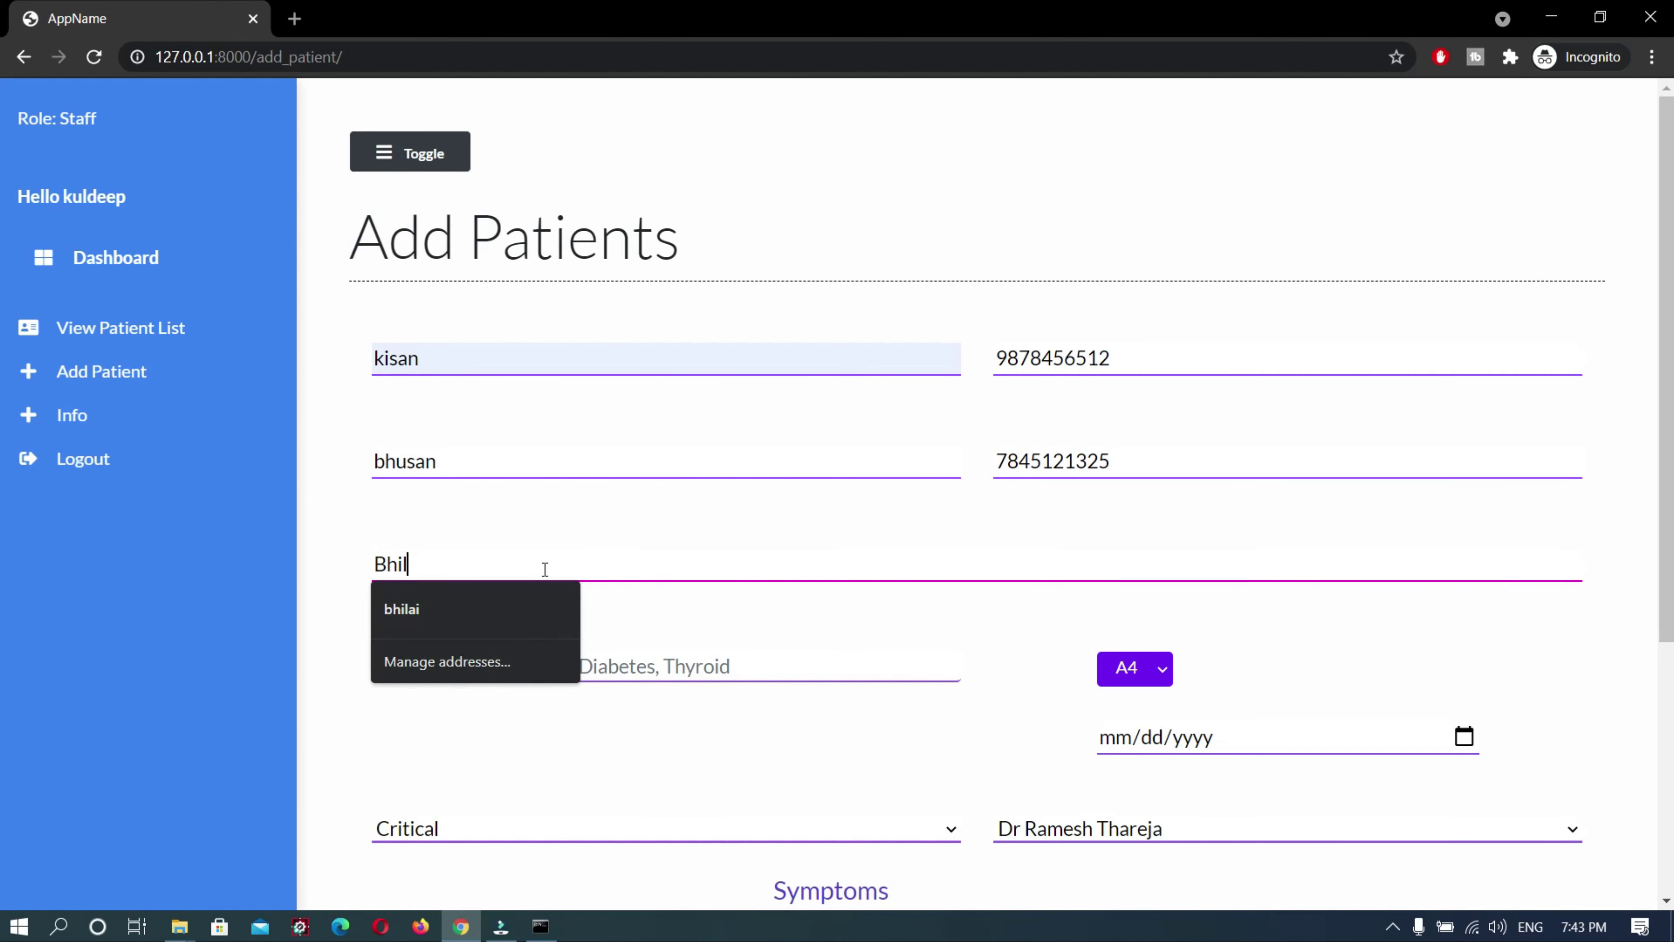
text(ai)
click(893, 697)
click(759, 674)
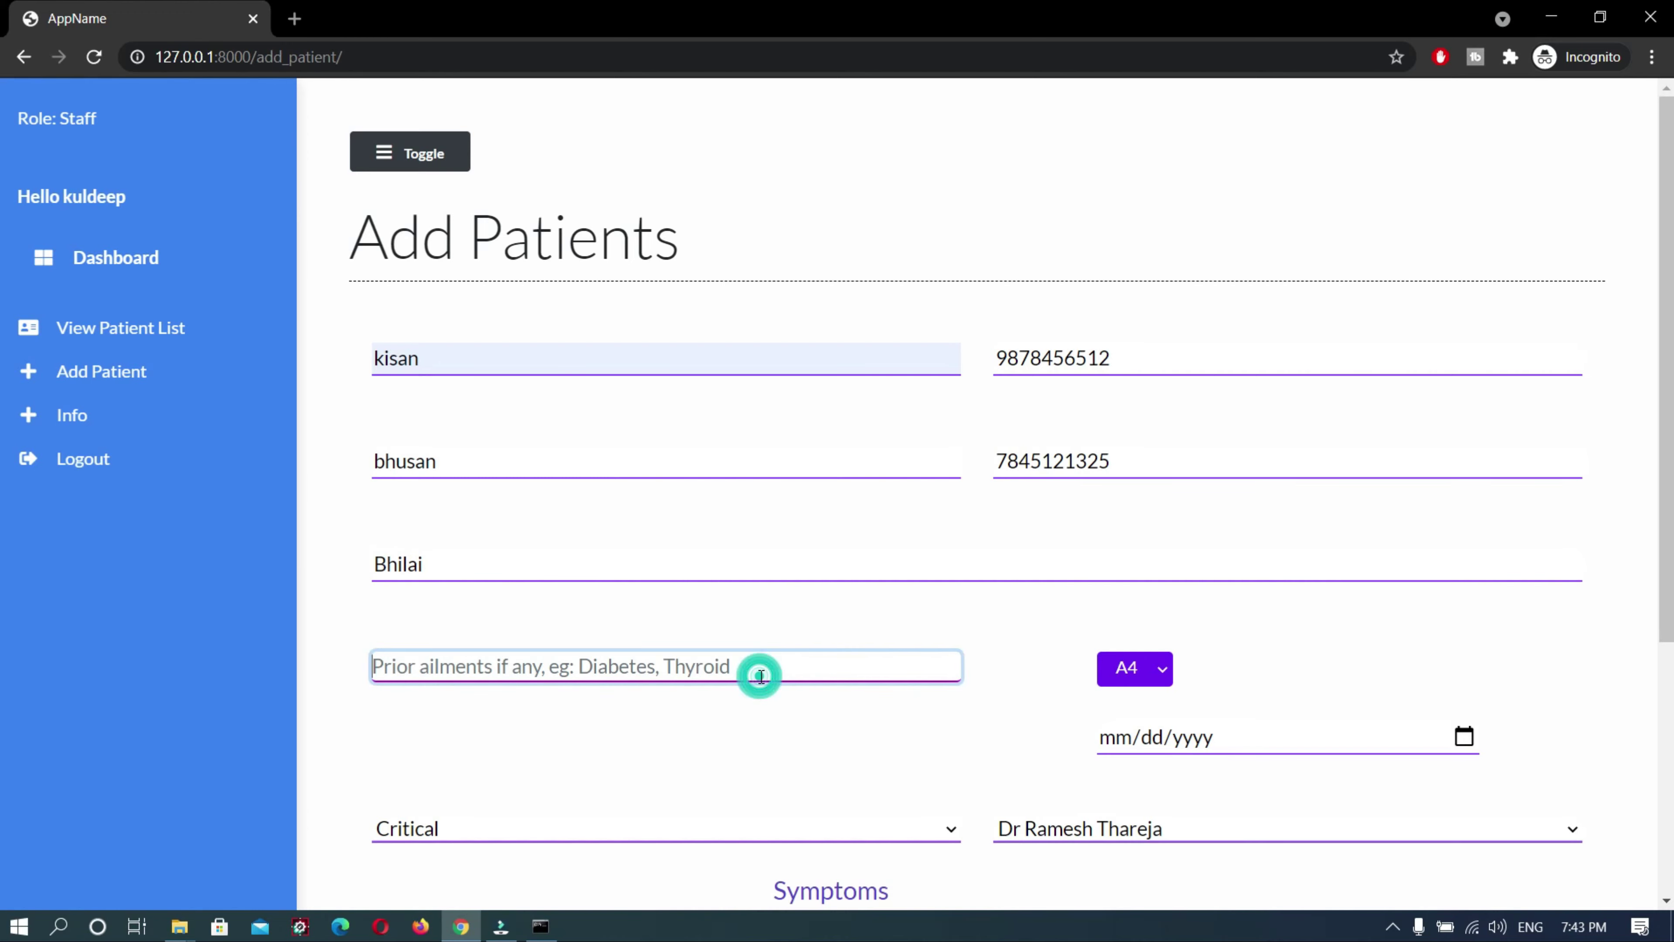
click(1124, 673)
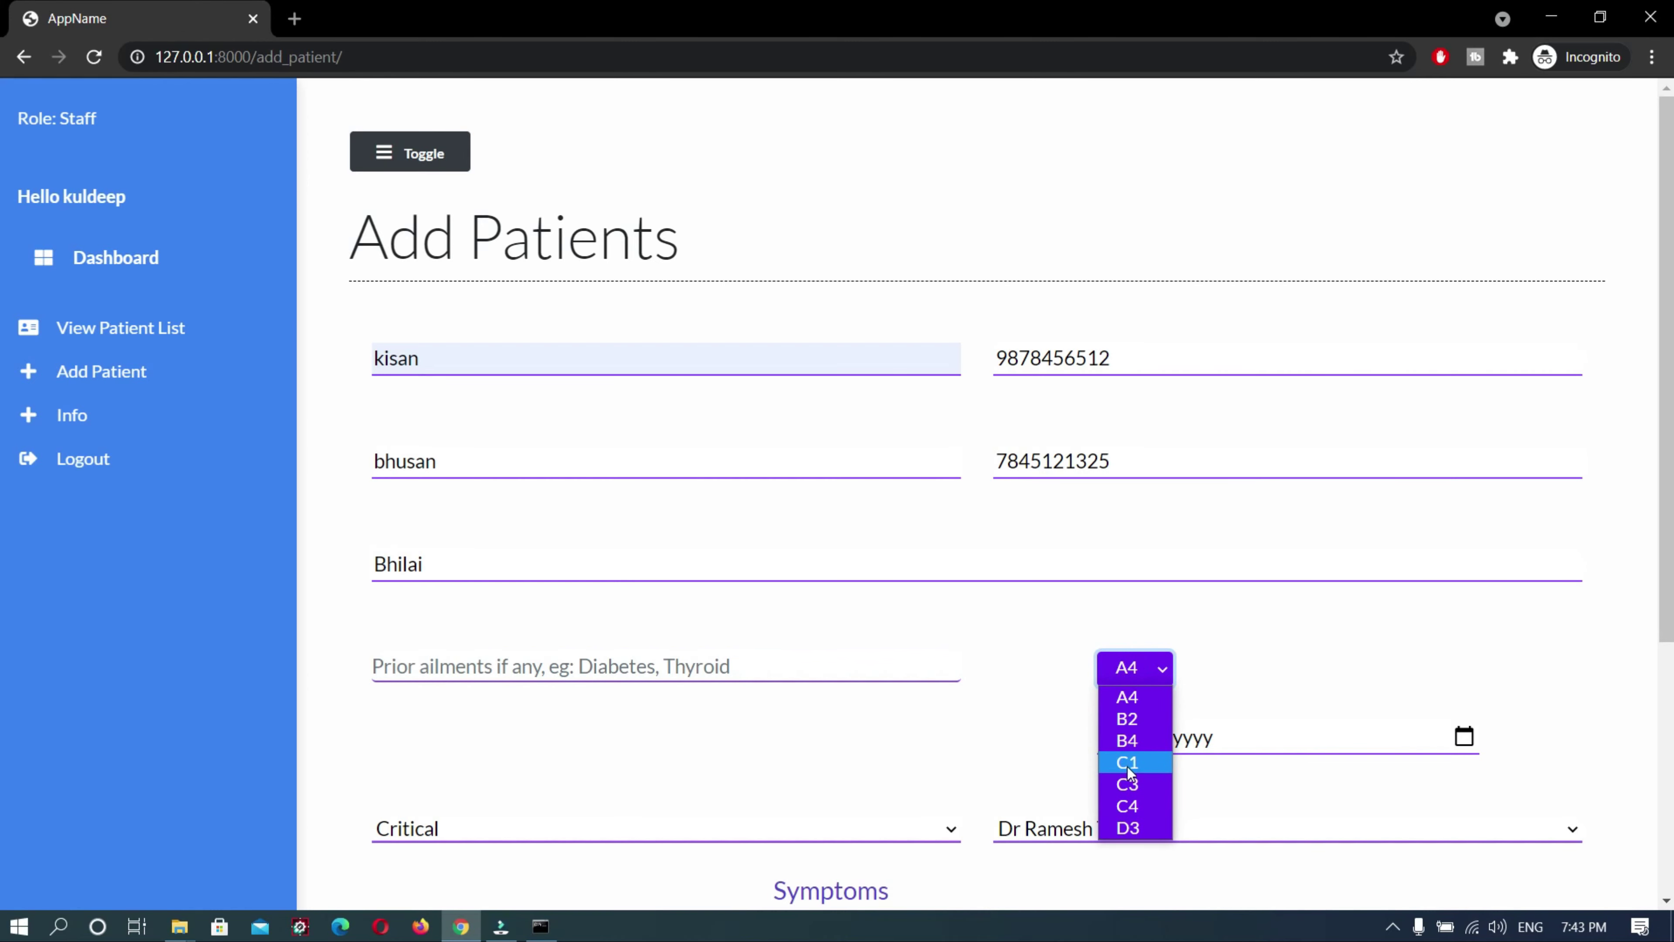
click(1128, 827)
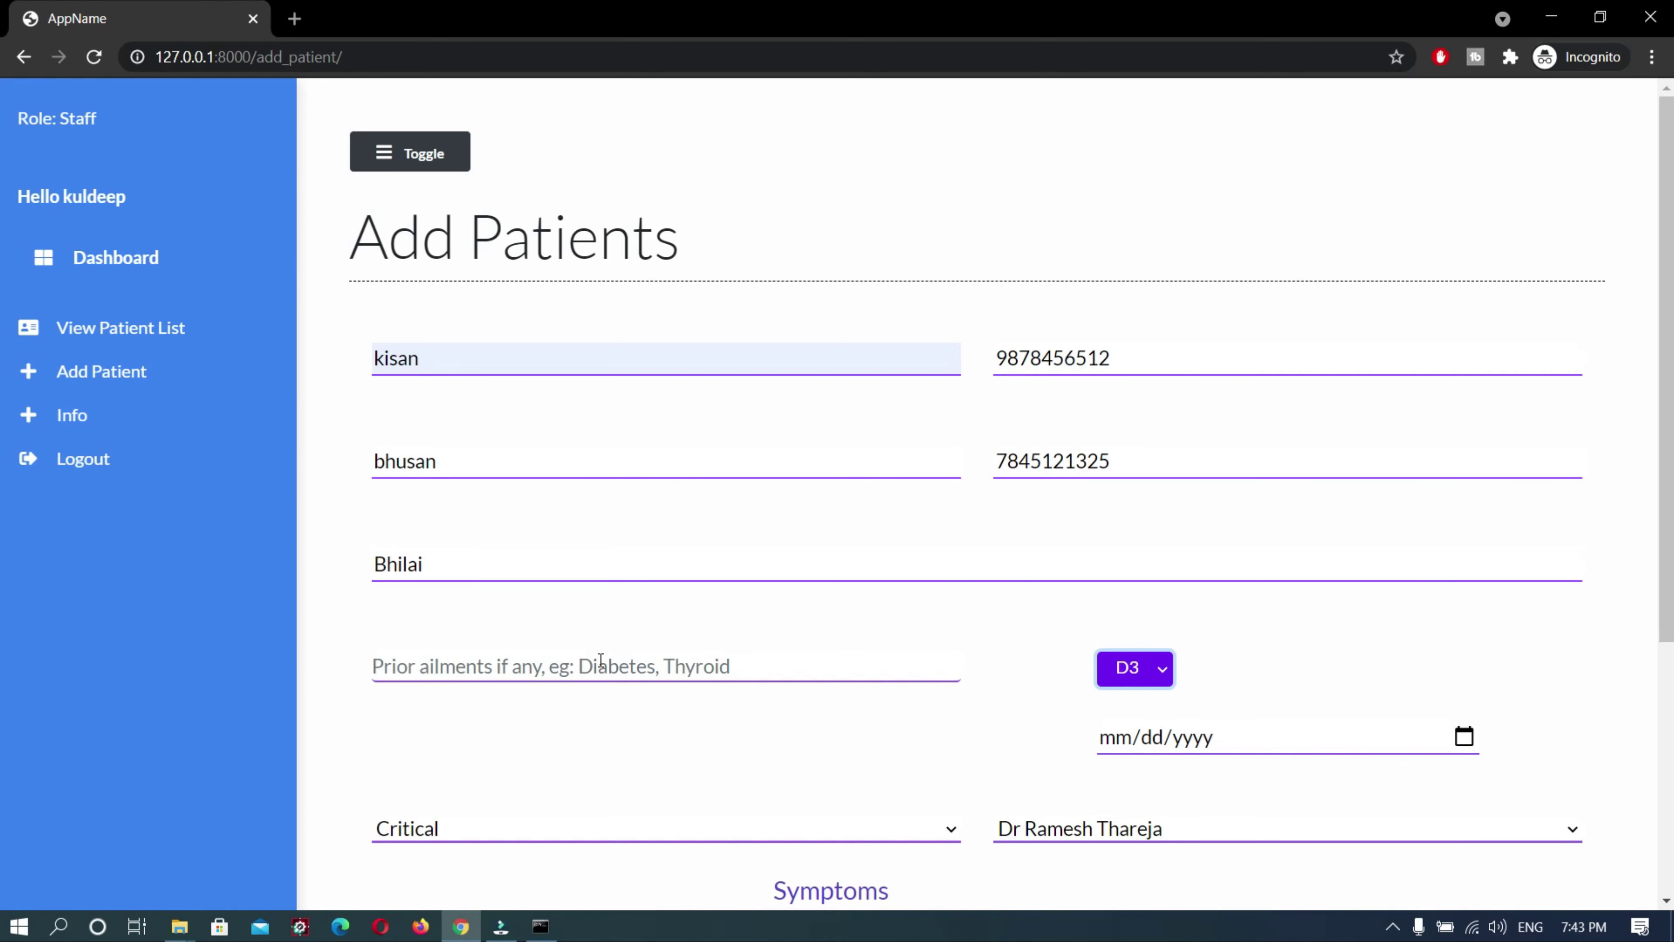
Record the prior ailments as 'Nagative Report'
click(601, 660)
text(D)
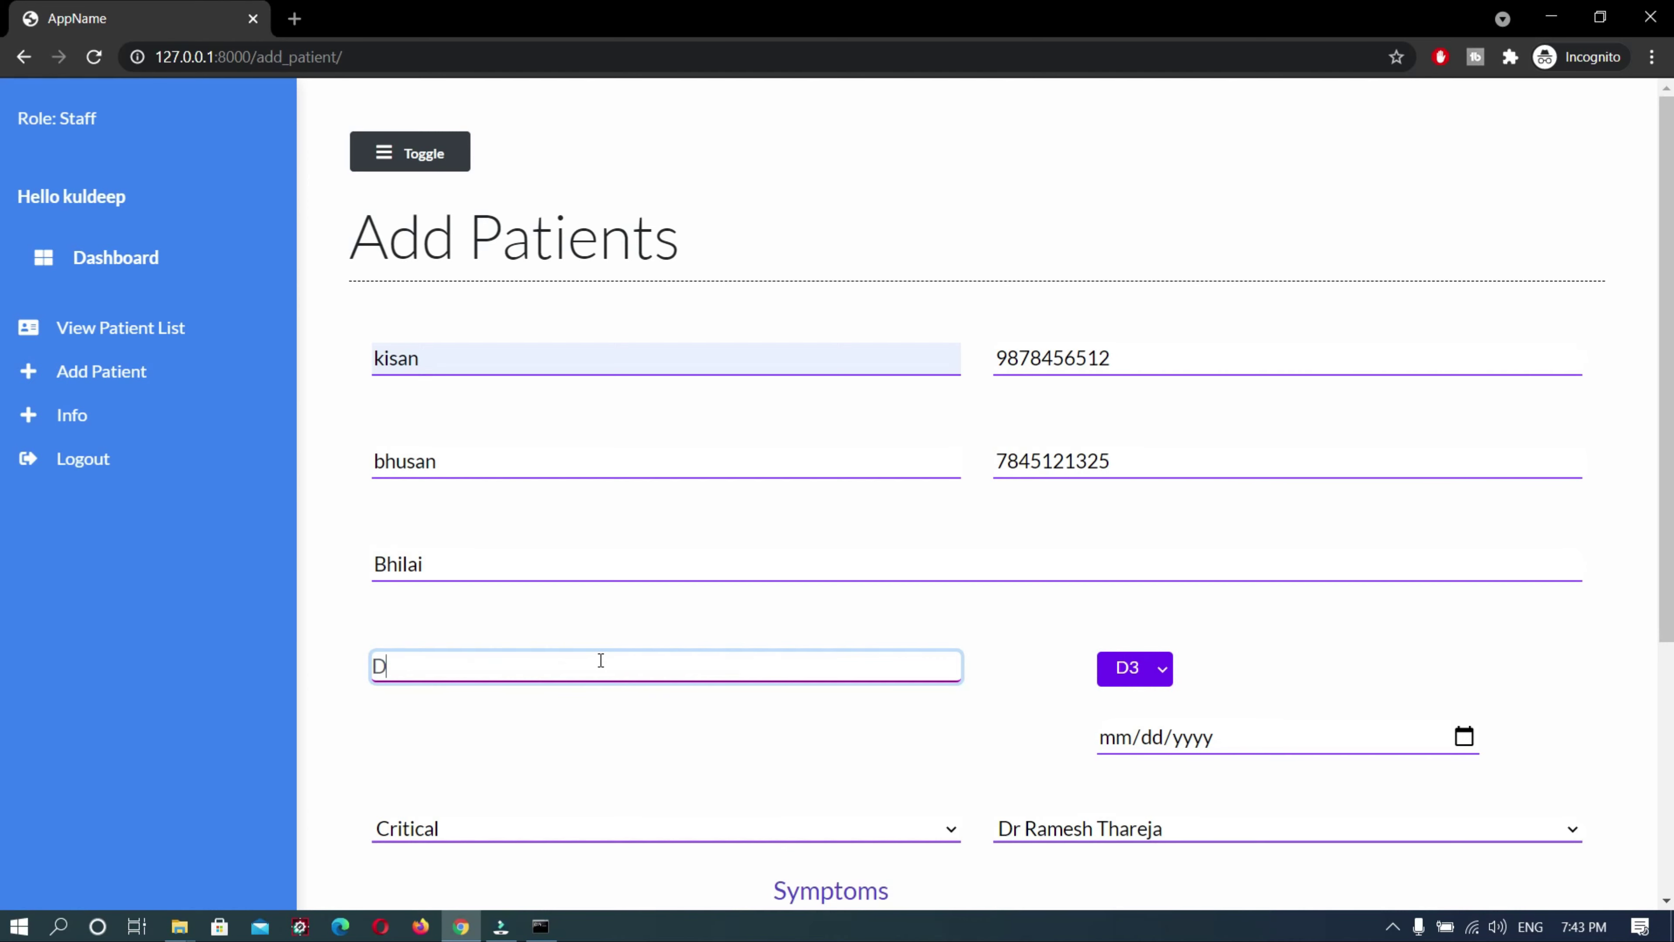
text(is)
key(BackSpace)
key(BackSpace)
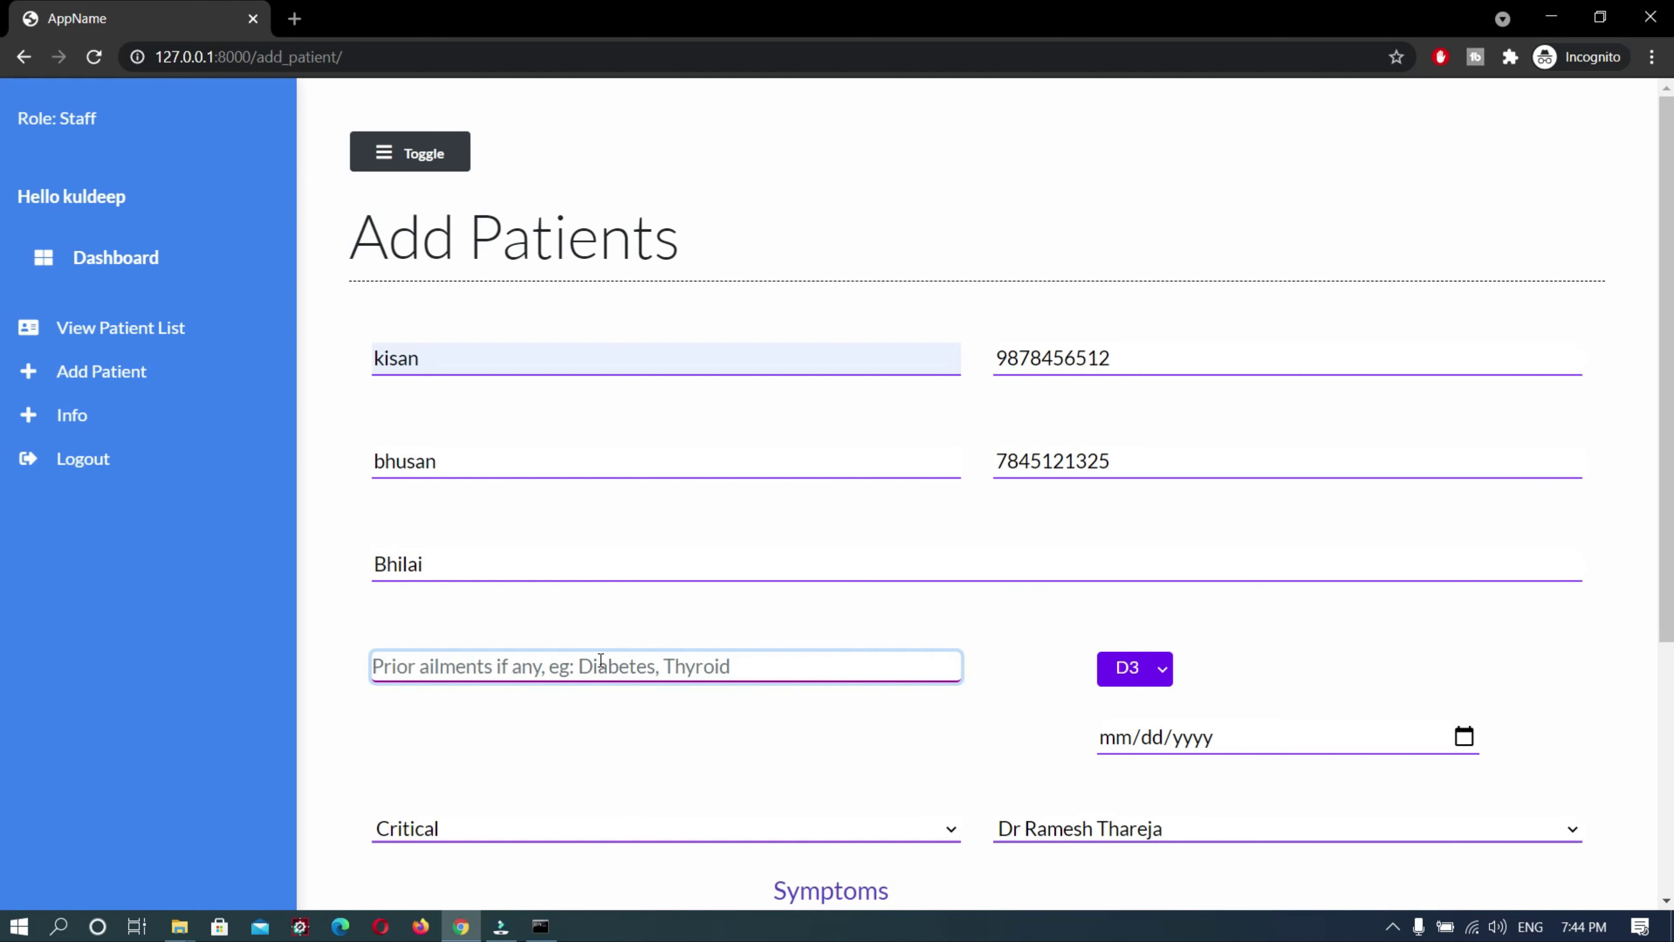
text(Naga)
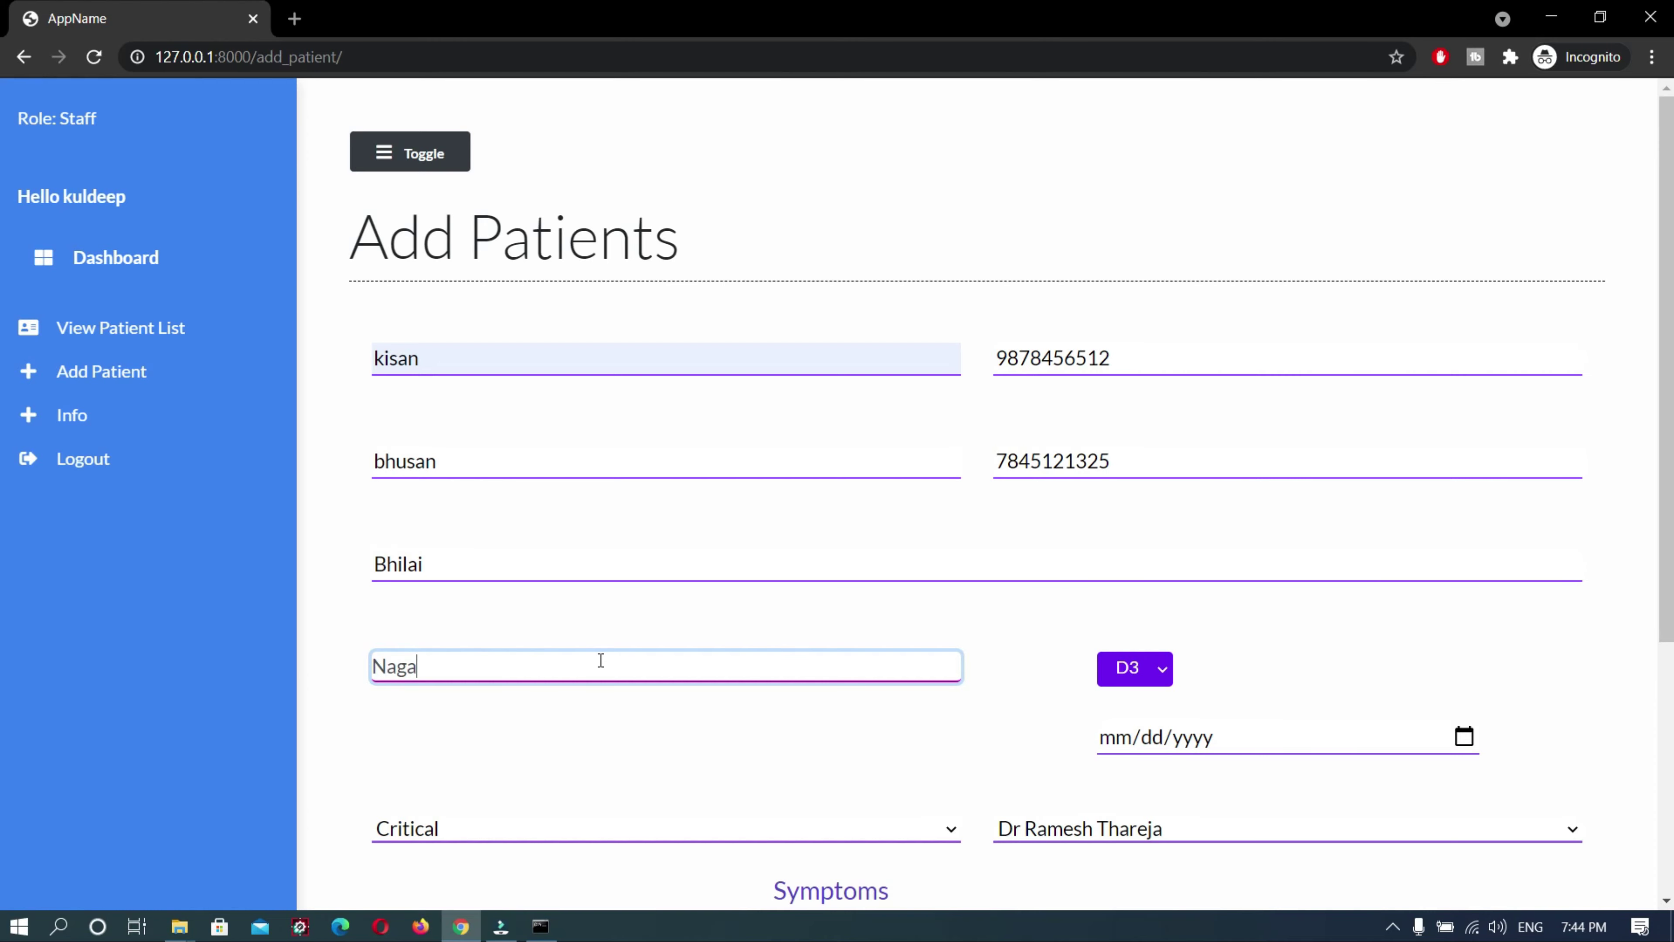
text(tive Report)
Set the patient's date to 15 May 2021
scroll(600, 660, down, 4)
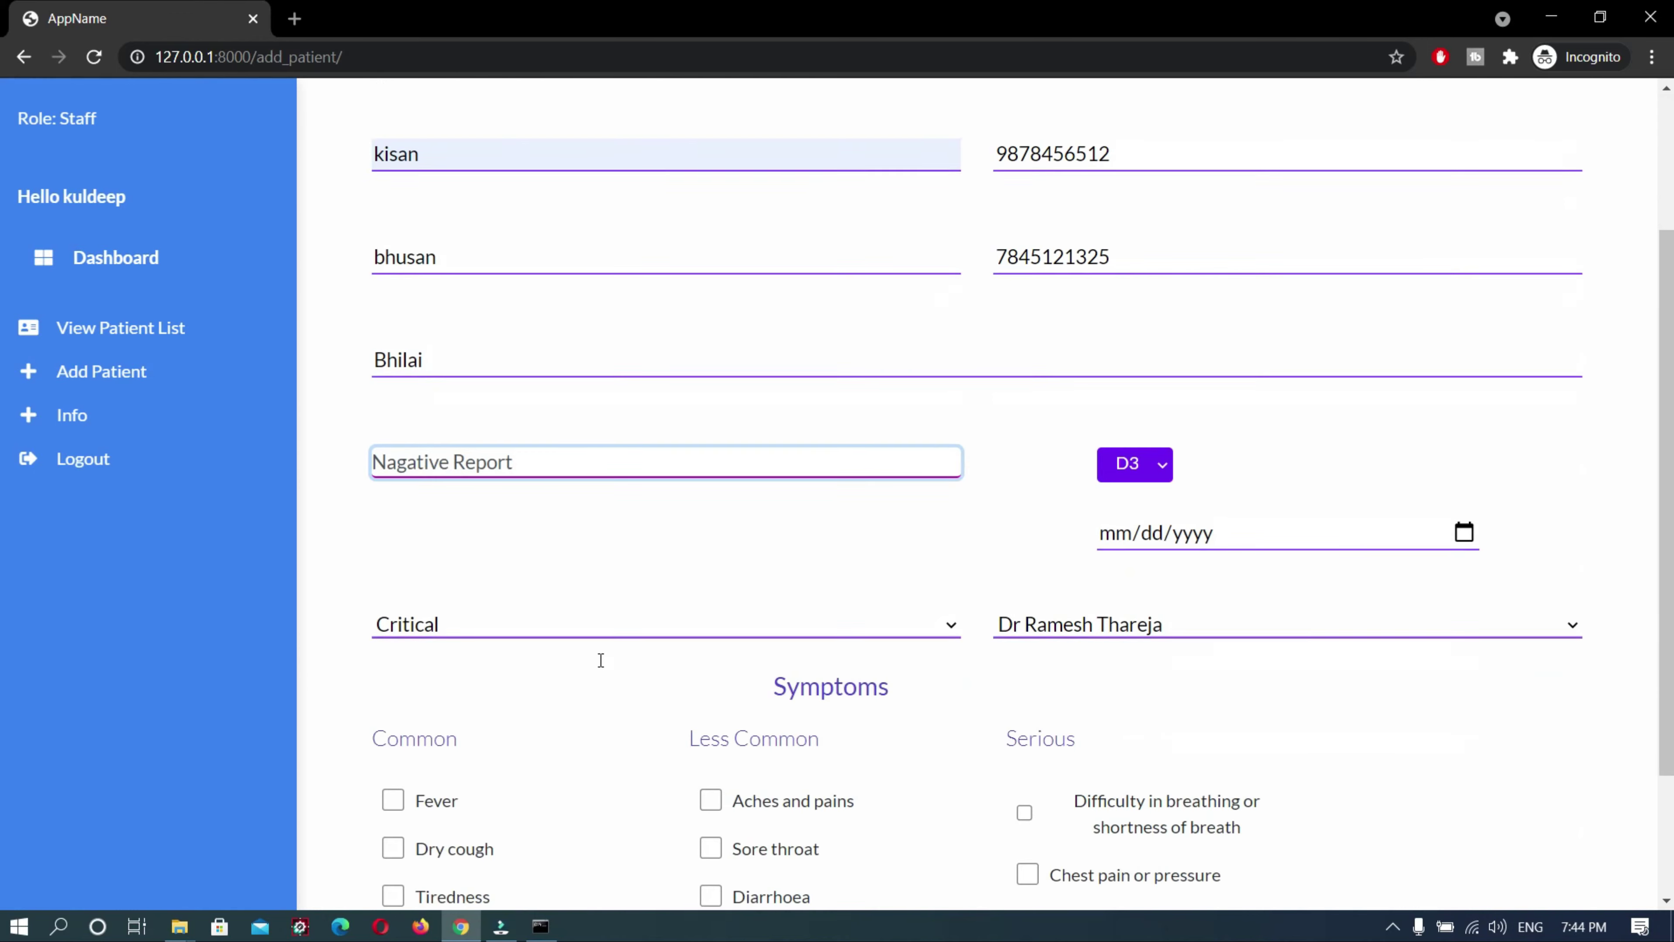
click(1245, 386)
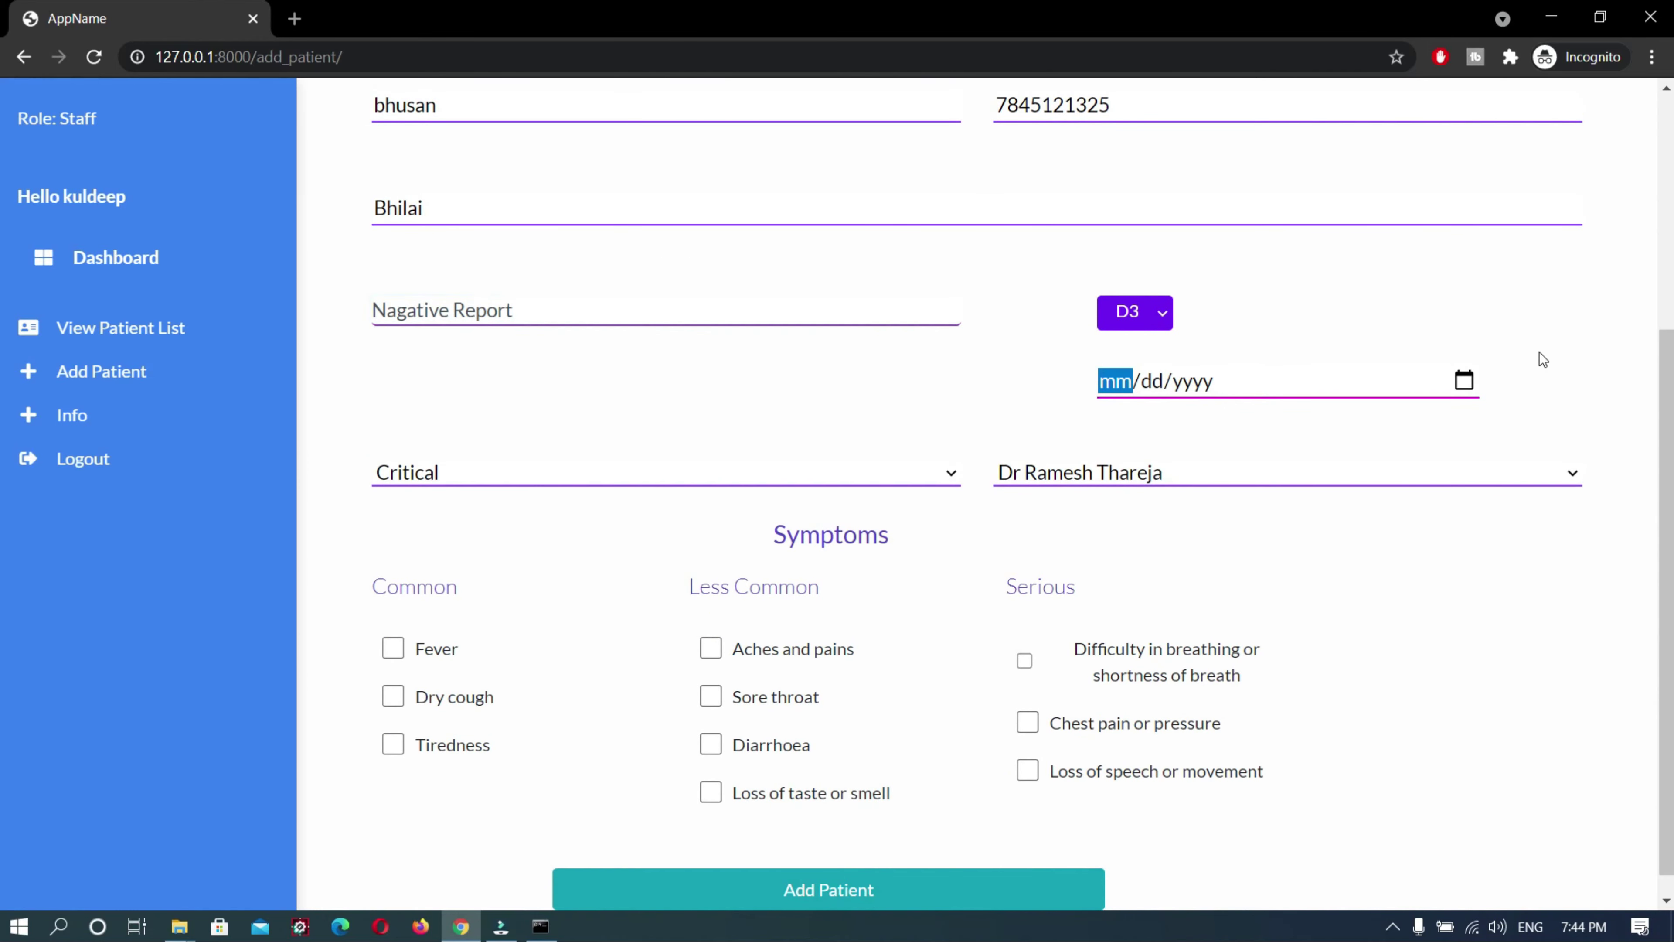
click(1464, 381)
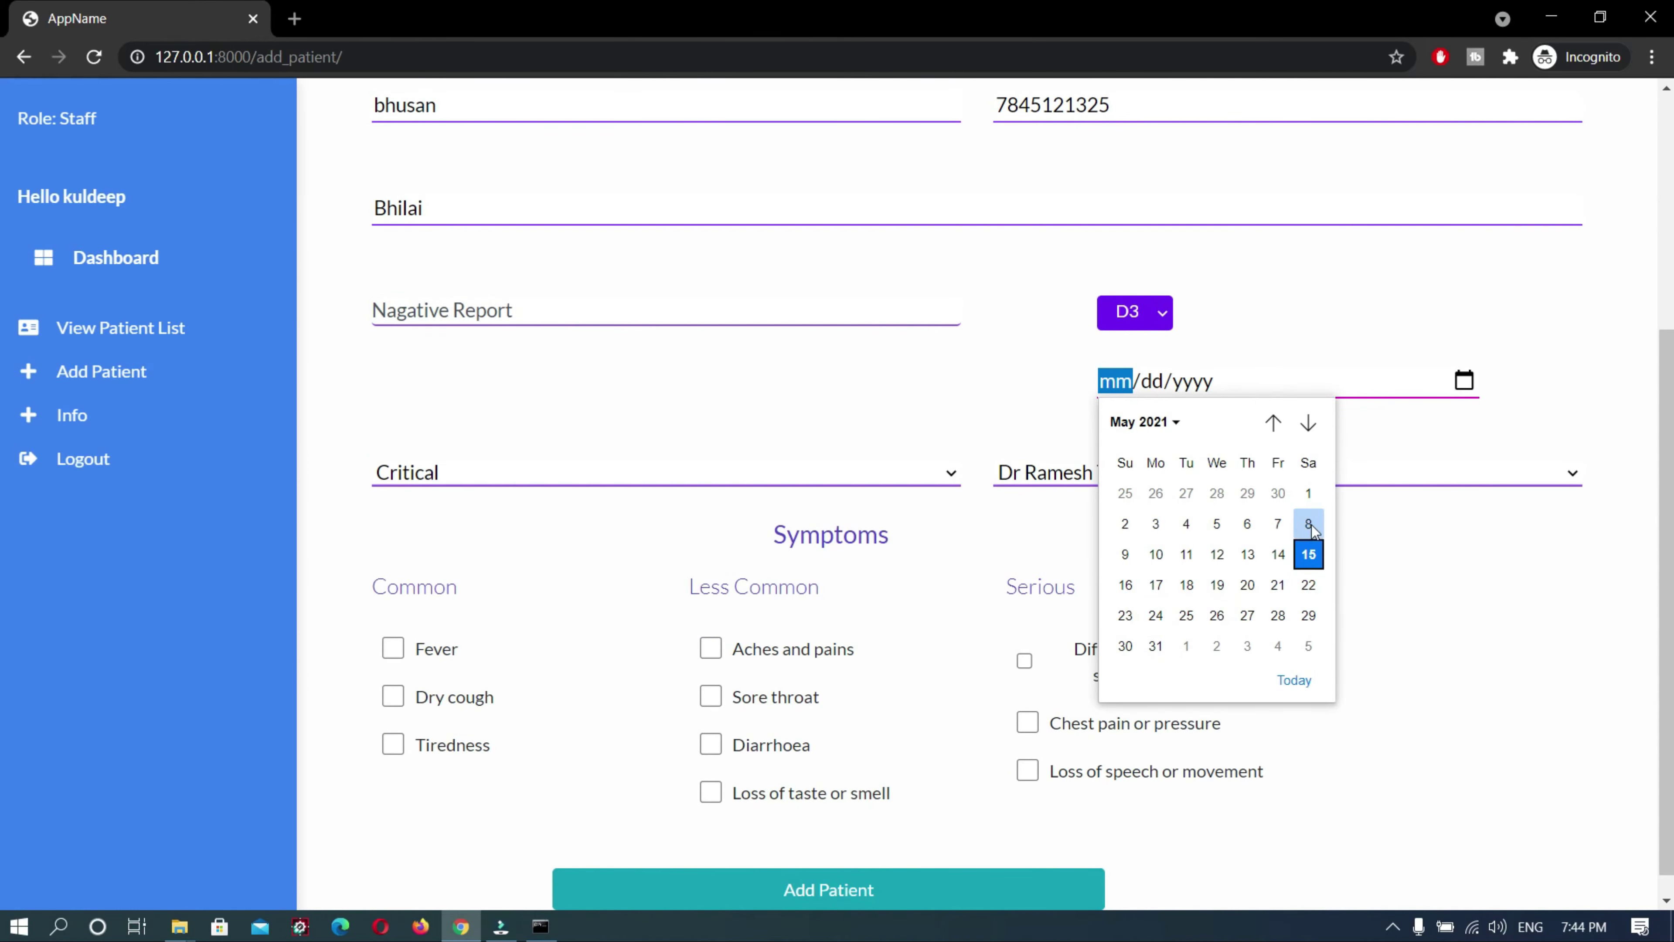
click(1309, 554)
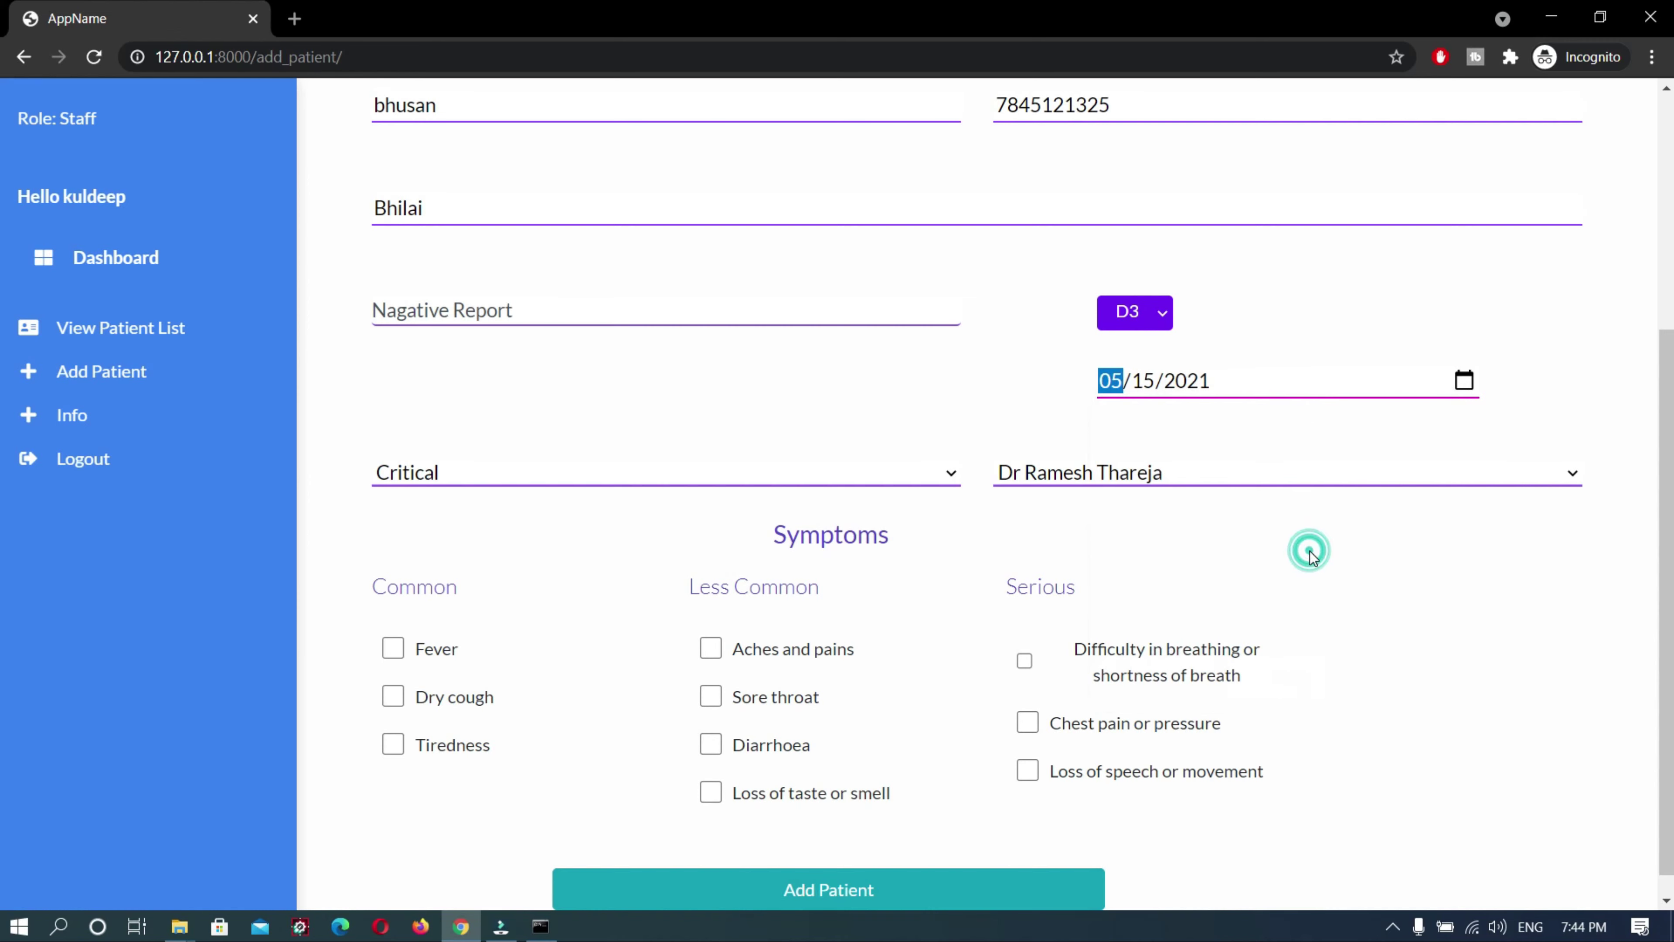
Set status Recovered, tick Loss of taste or smell, and save the patient
click(928, 478)
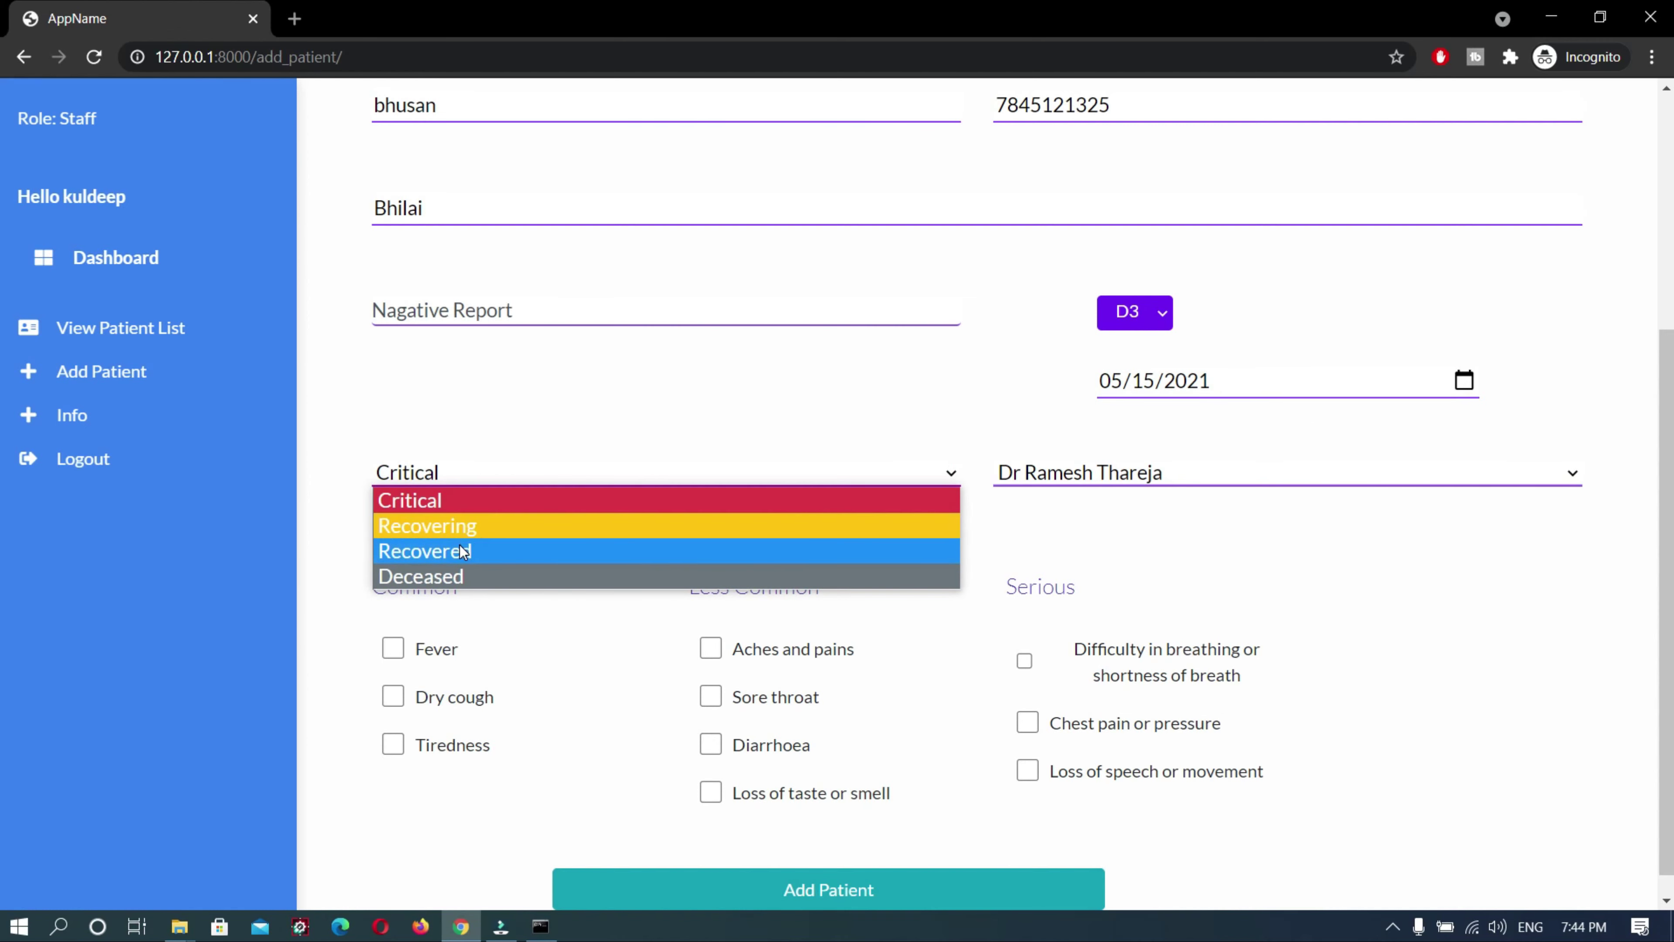
click(470, 552)
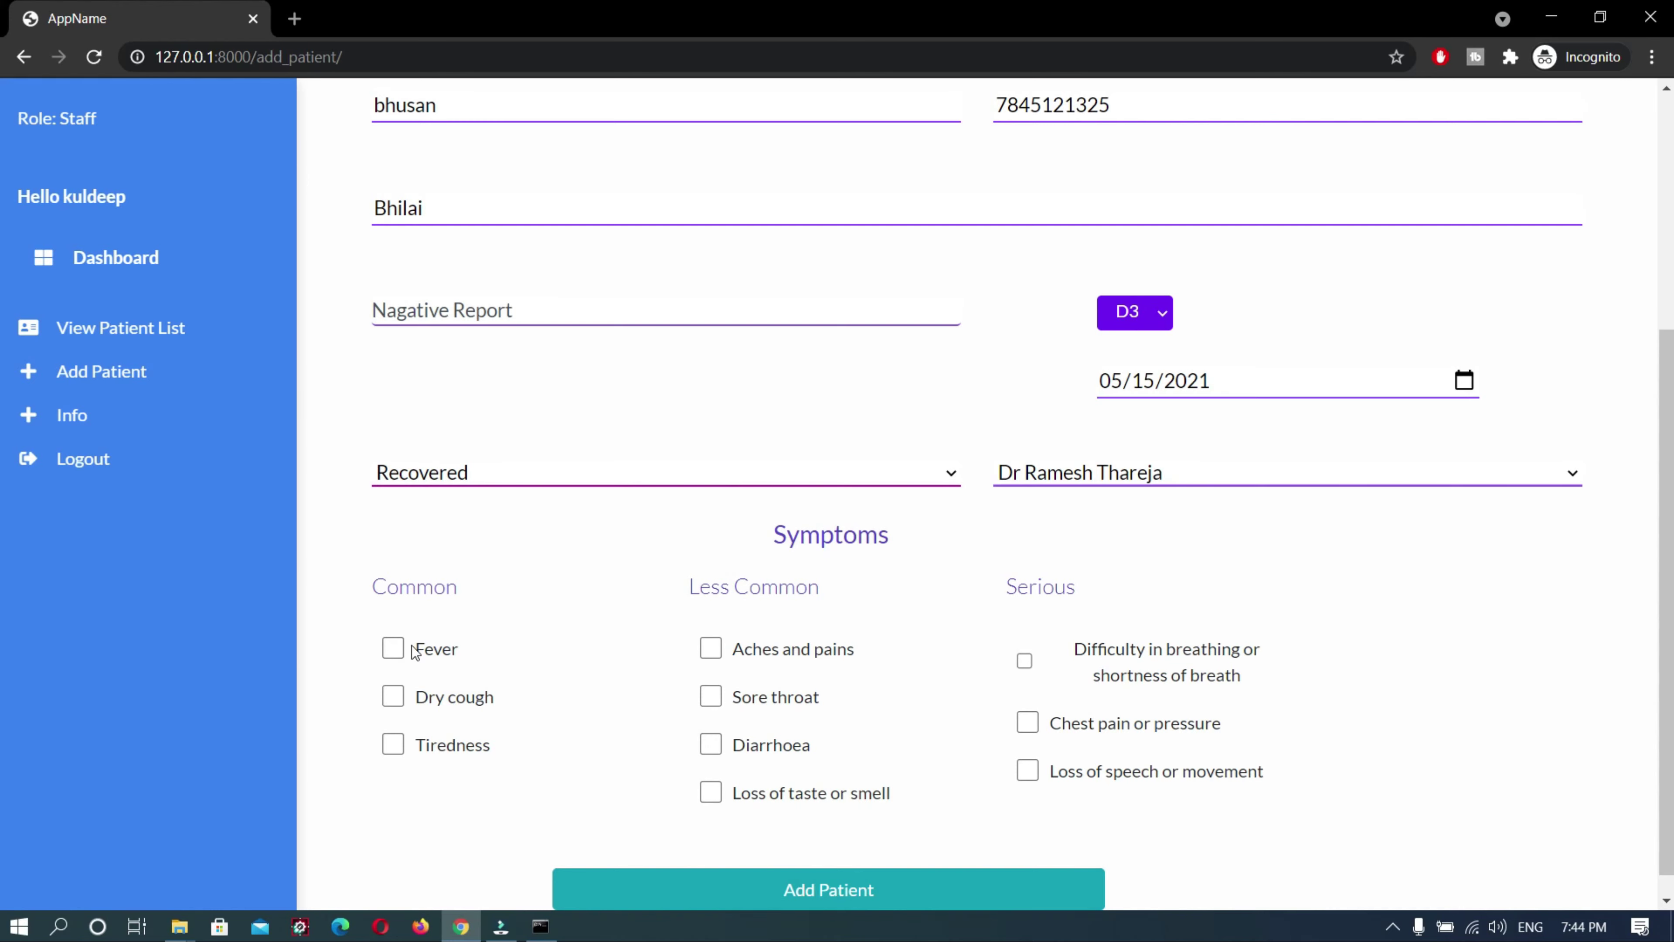
scroll(412, 650, down, 1)
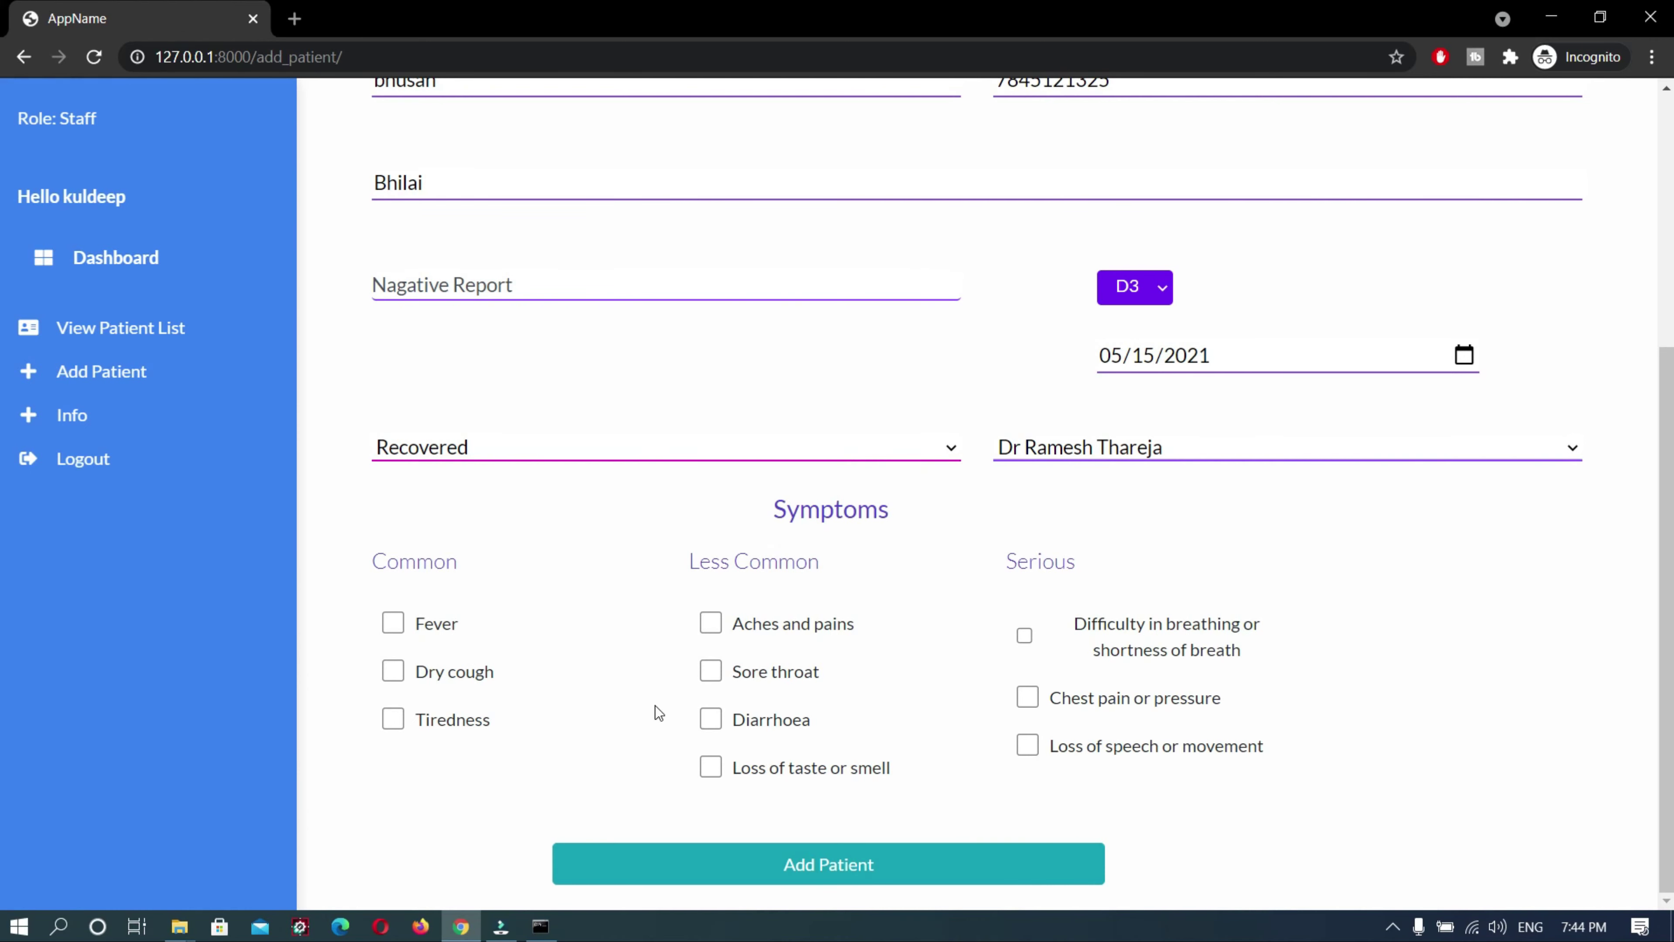
click(778, 866)
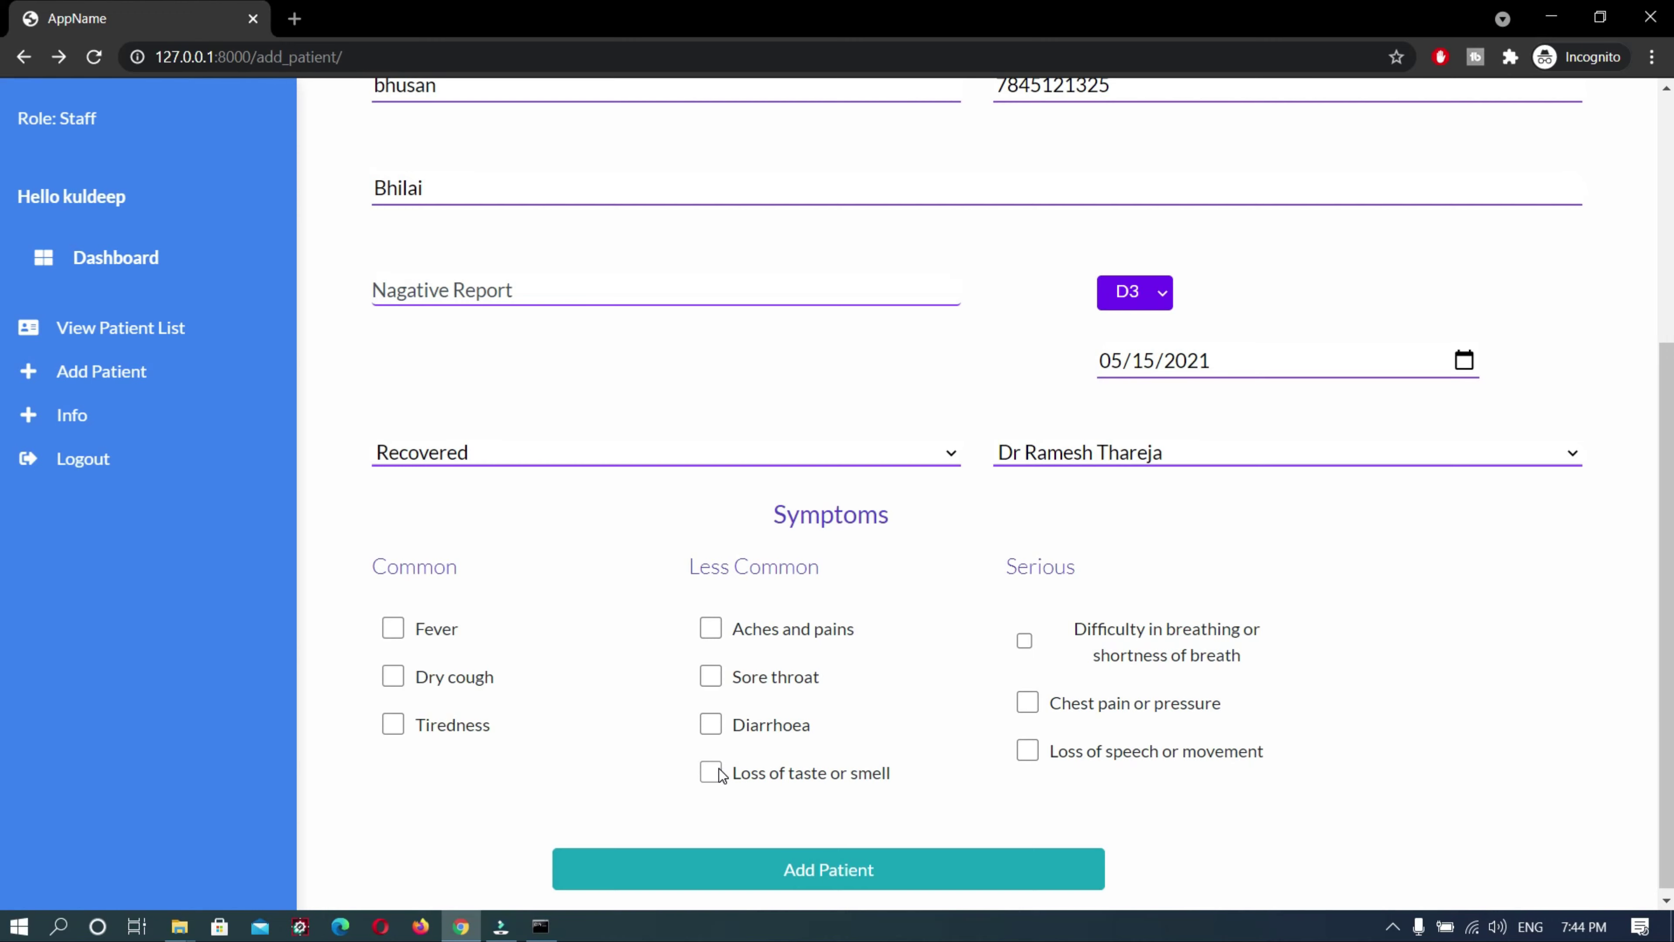
click(868, 874)
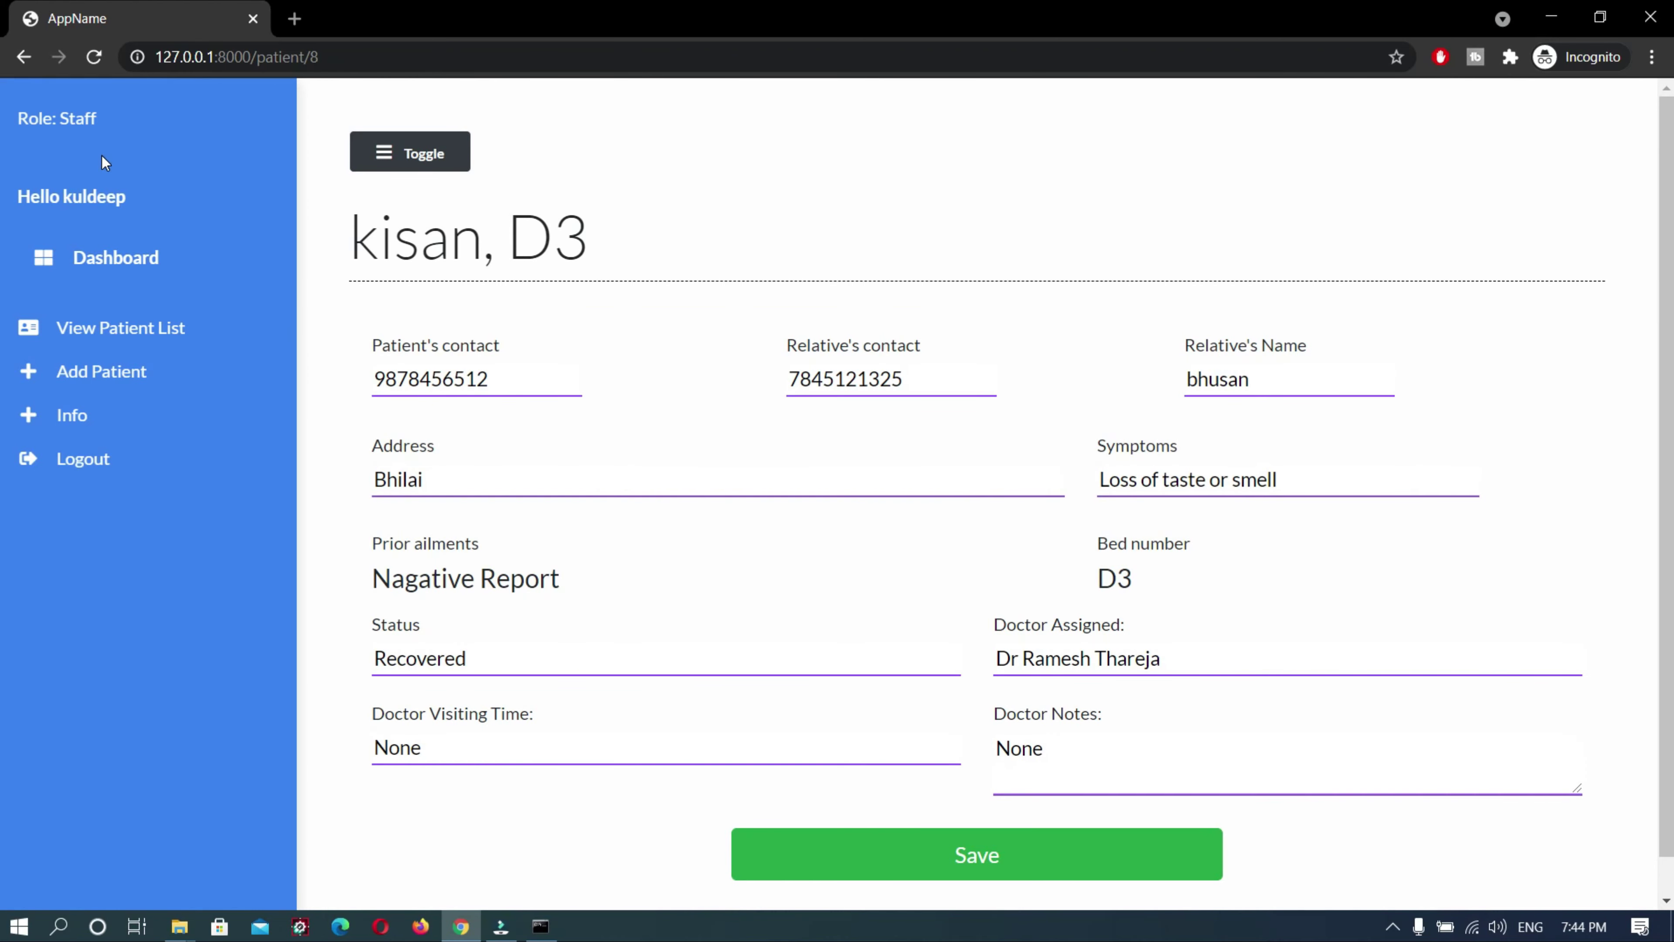
Log out of staff and highlight the dashboard's 2 recovered, 8 admitted and 2 deceased counts
click(106, 456)
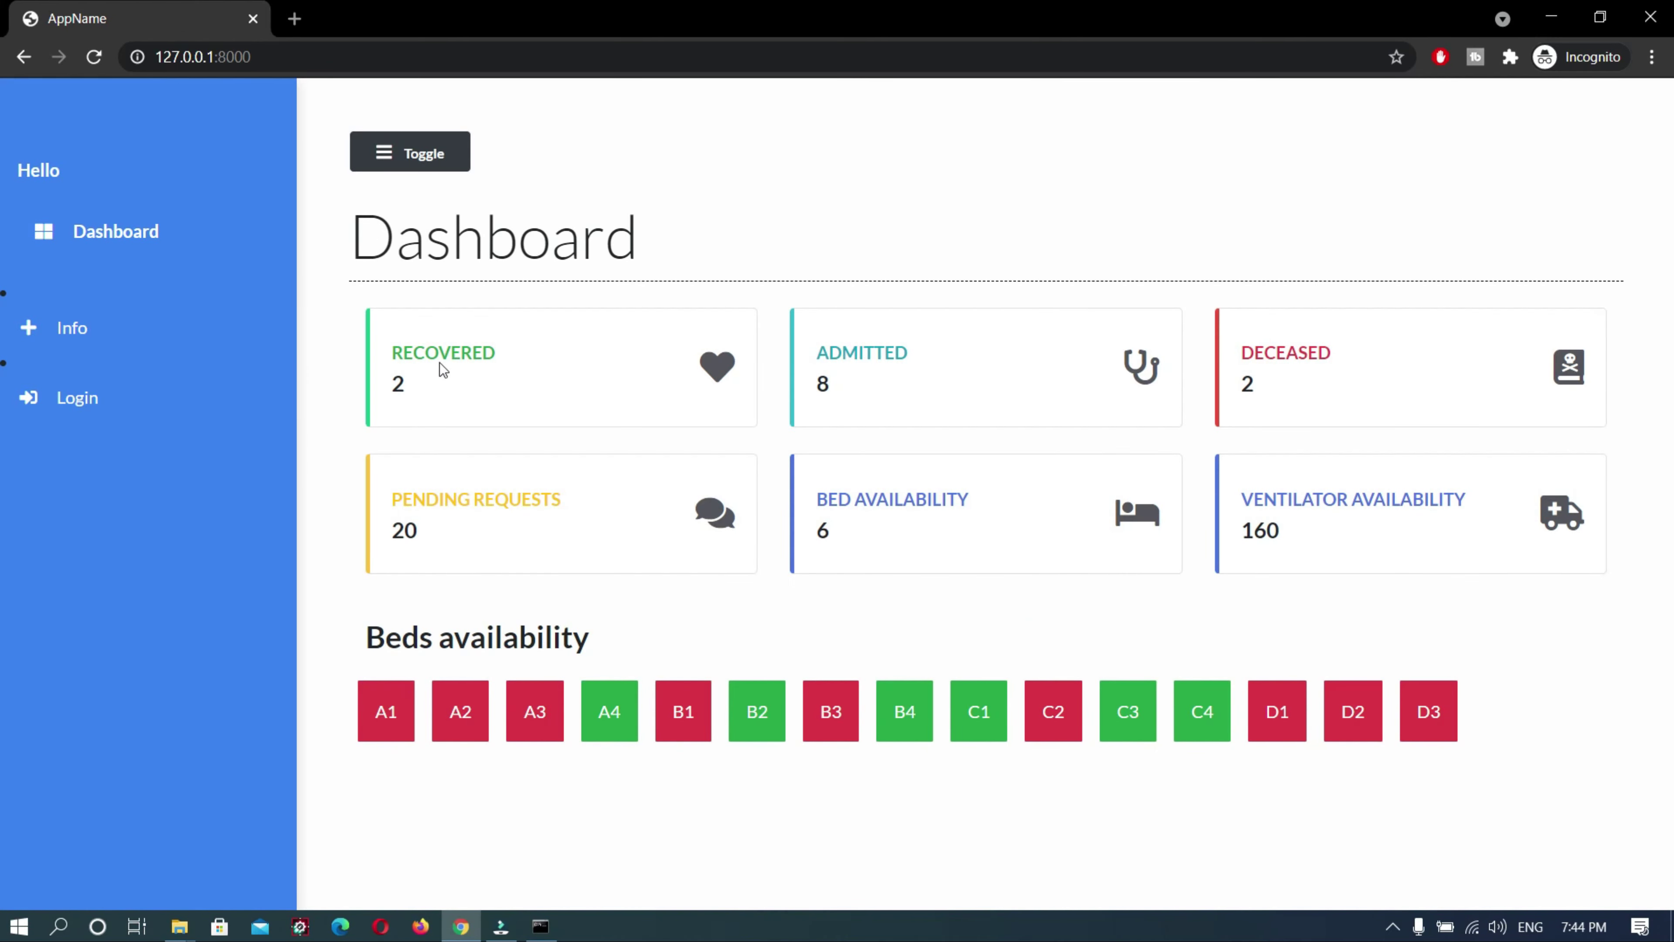
drag(504, 357, 383, 342)
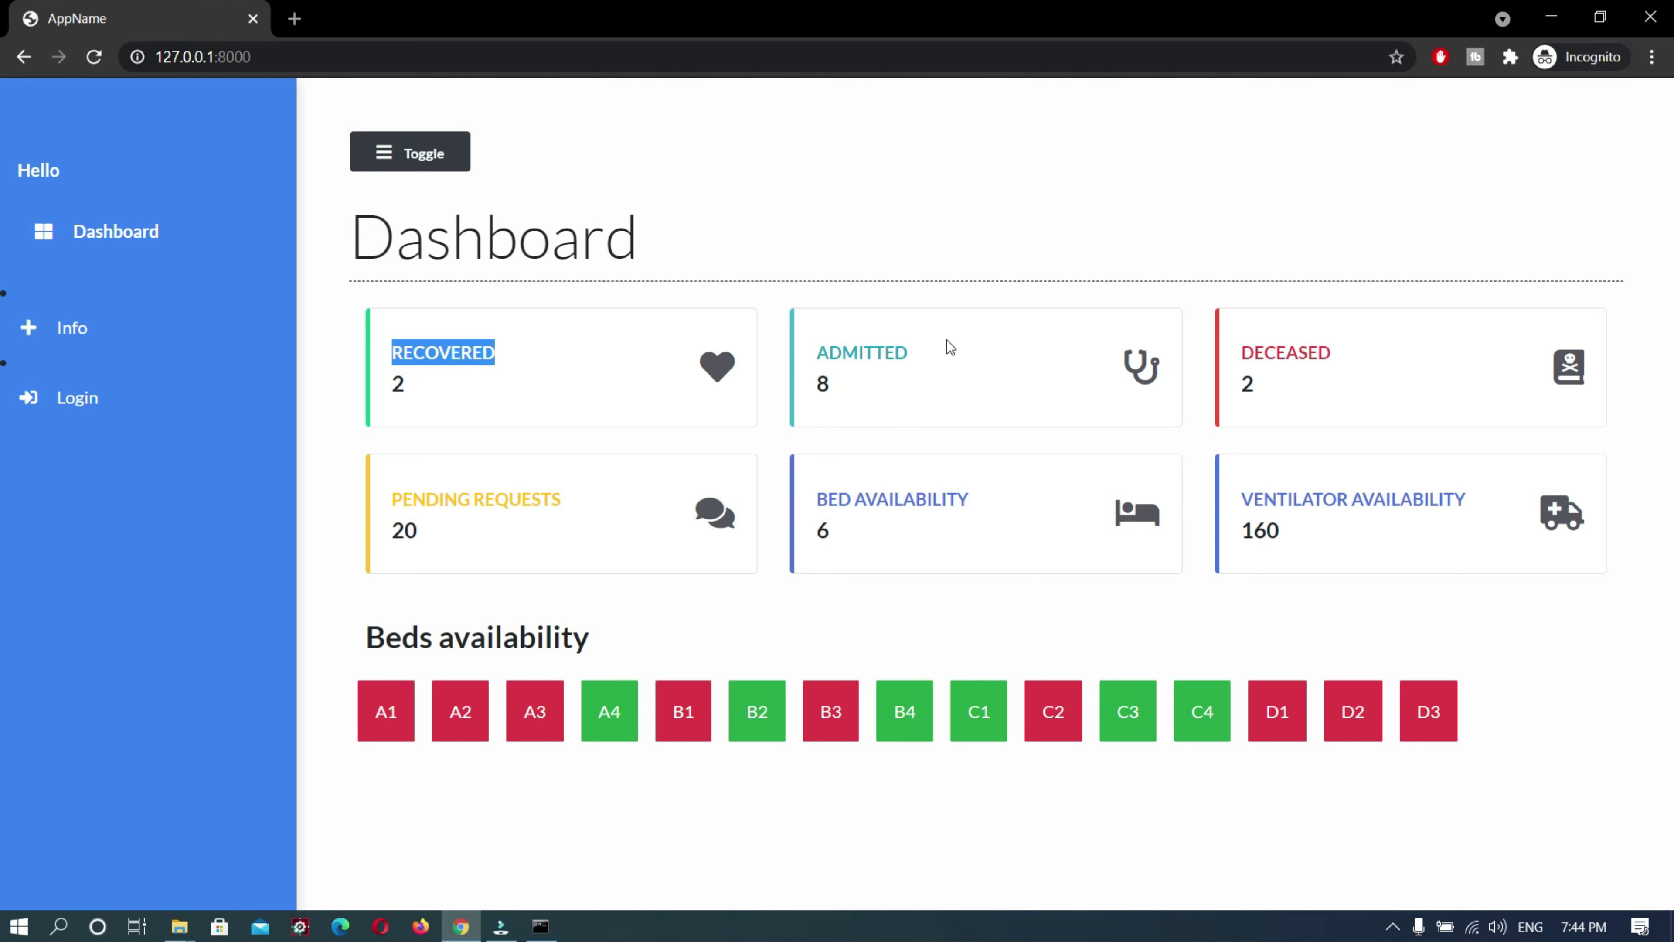
drag(944, 348, 822, 353)
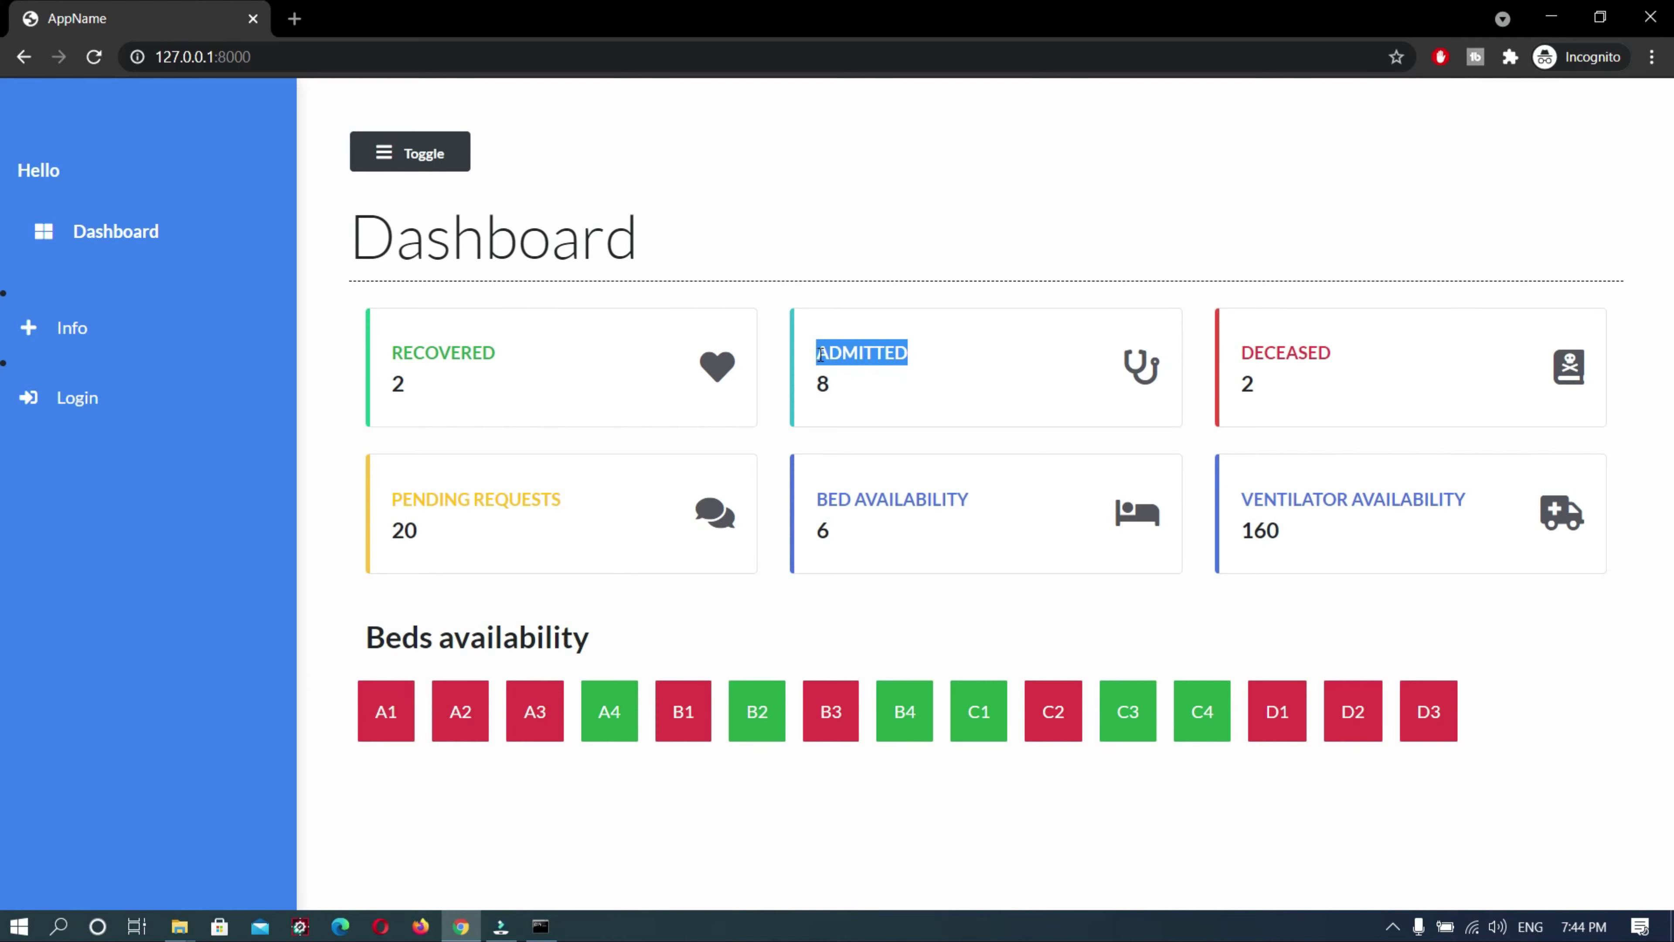
drag(1352, 362, 1218, 367)
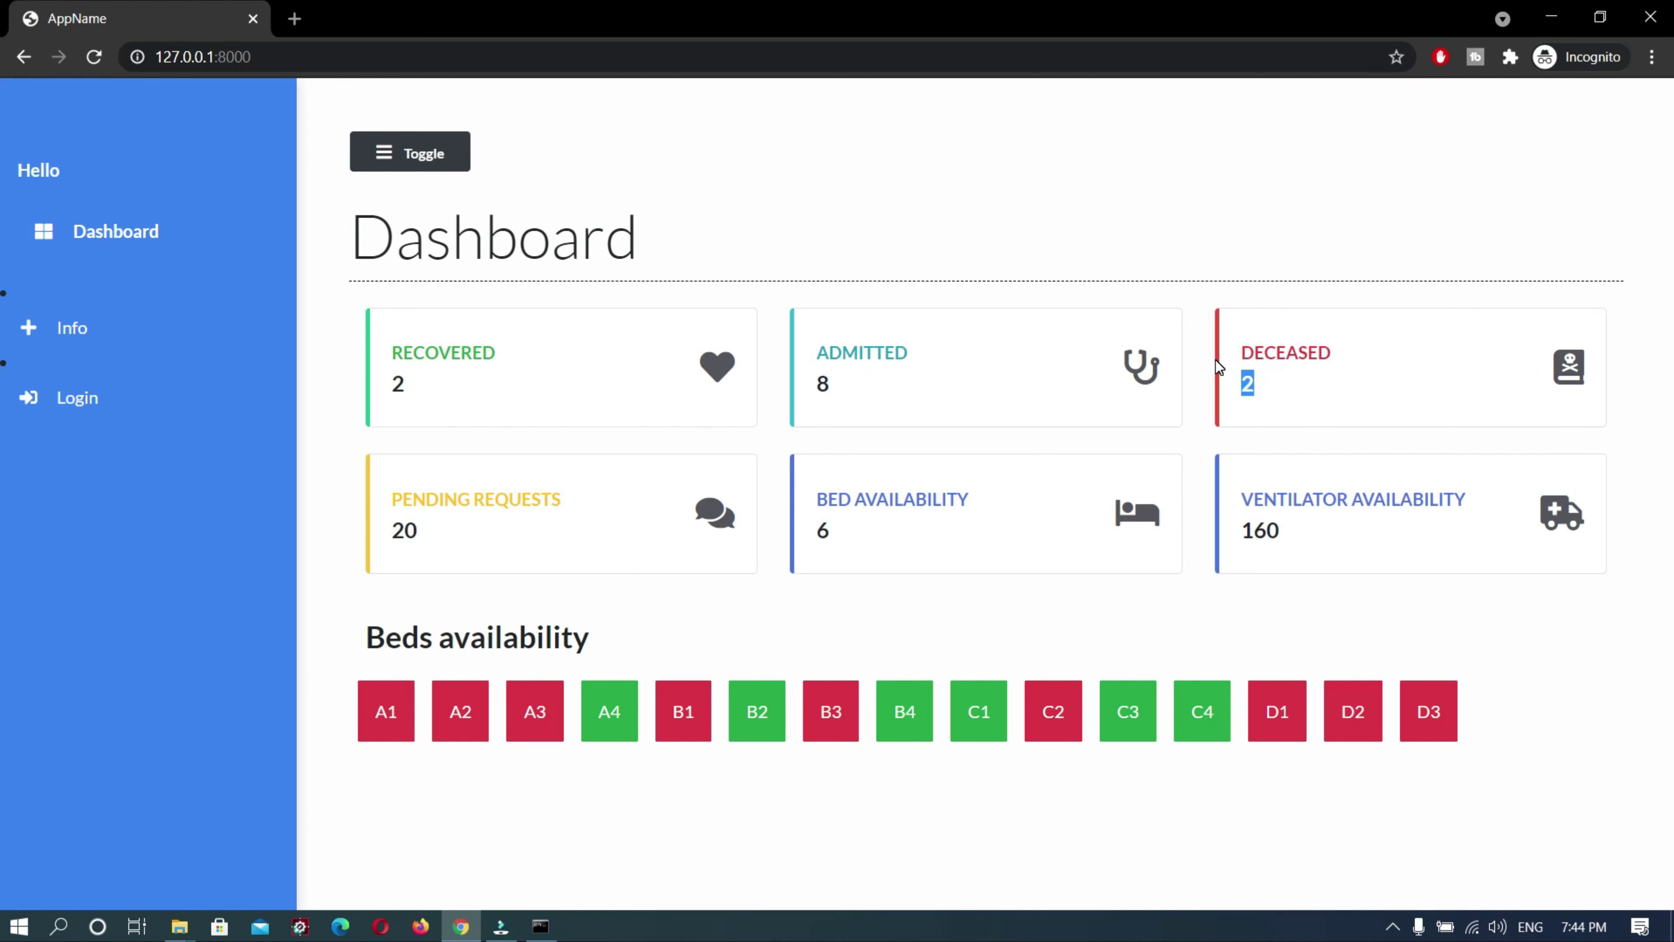